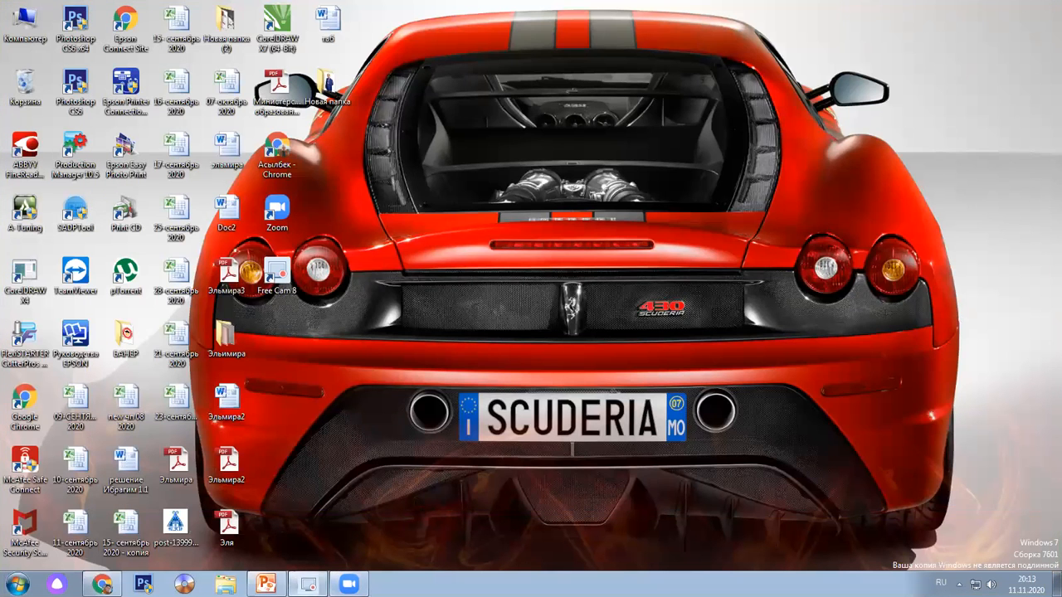
Launch Free Cam 8 from the taskbar and start a new recording from its start screen
{"action": "left_click", "coordinate": [308, 583]}
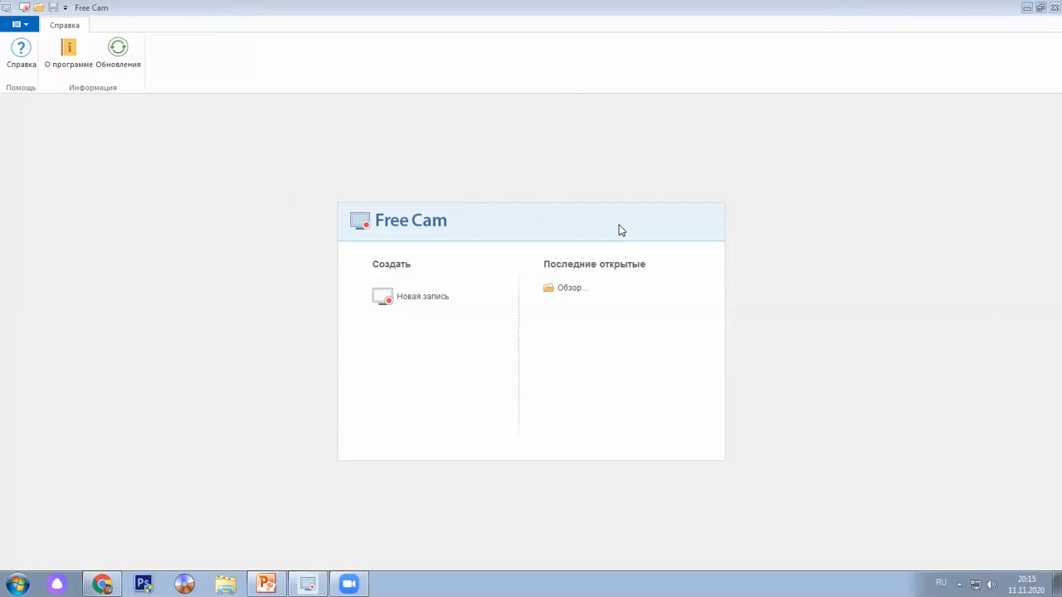
{"action": "left_click", "coordinate": [432, 297]}
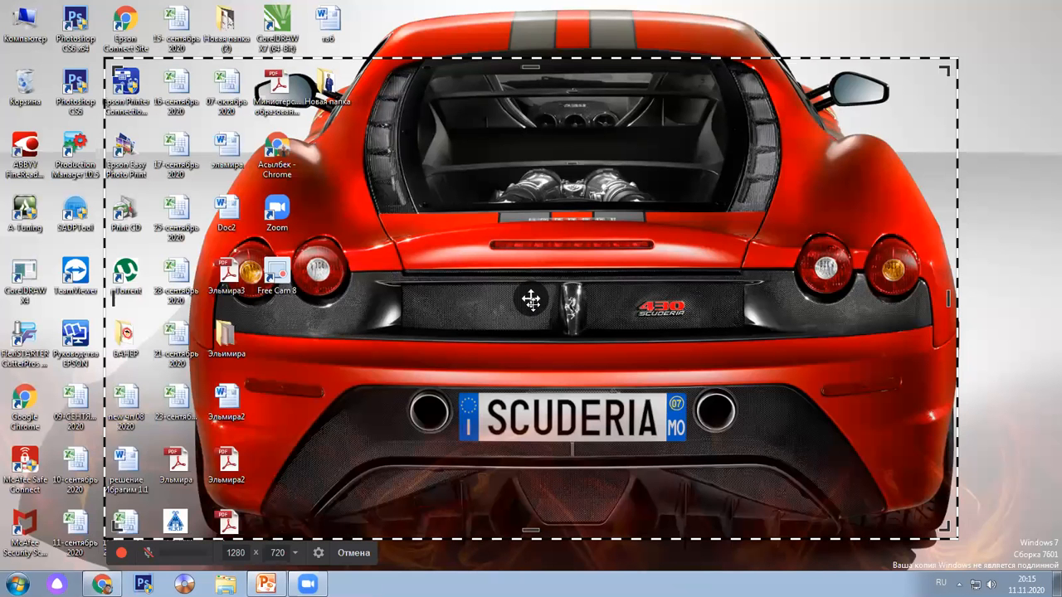
Resize the dashed capture frame to 896 × 502 and move it up and right on the desktop
{"action": "left_click_drag", "start_coordinate": [395, 57], "coordinate": [399, 28]}
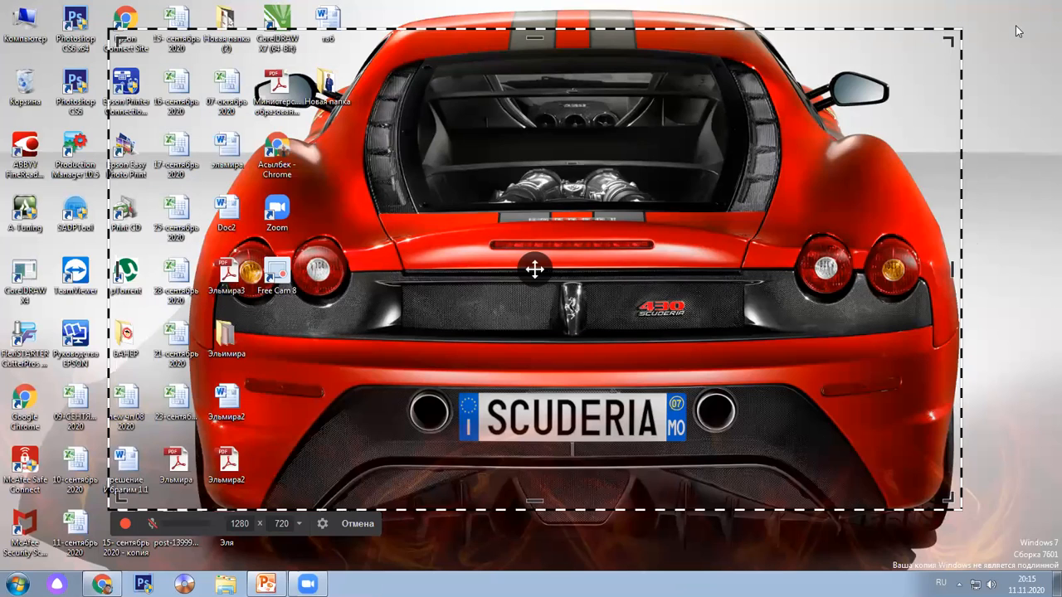
{"action": "left_click_drag", "start_coordinate": [948, 38], "coordinate": [705, 175]}
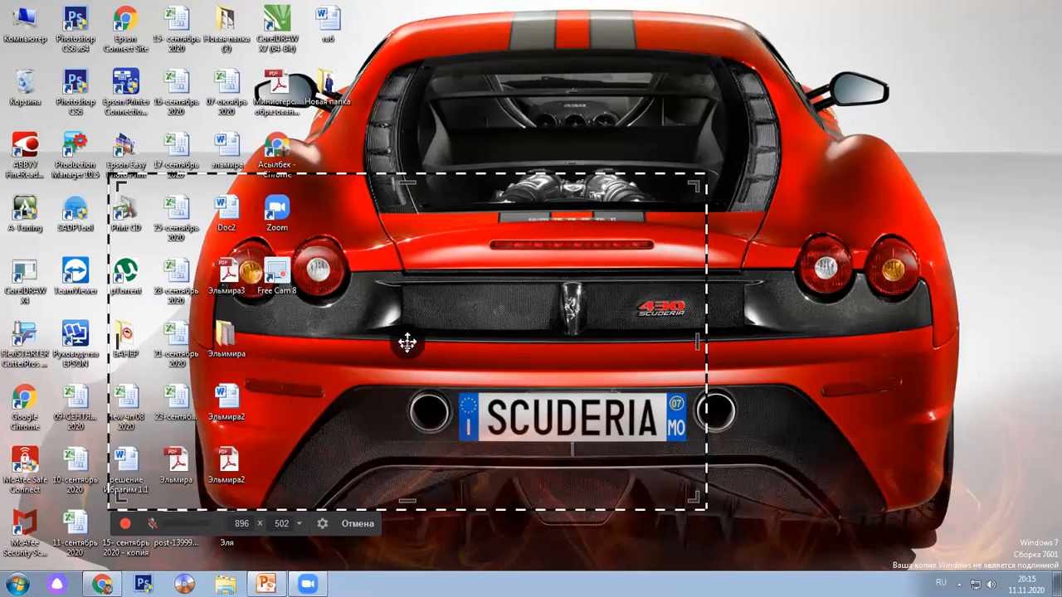
{"action": "left_click_drag", "start_coordinate": [407, 343], "coordinate": [544, 283]}
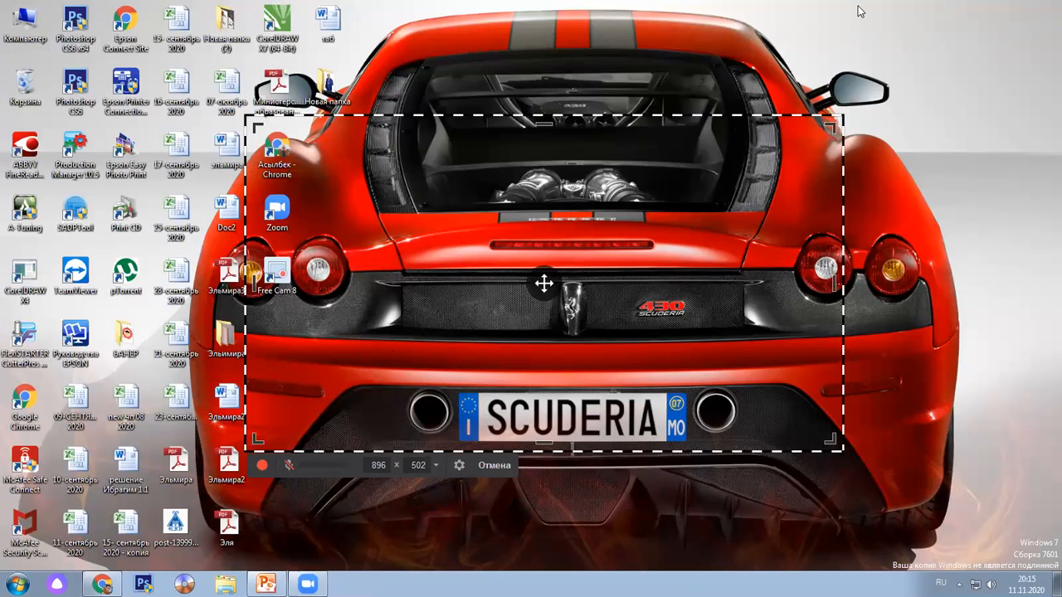
{"action": "left_click", "coordinate": [459, 465]}
Close the settings unchanged and set the capture area to the full 1600 × 900 screen via the size presets
{"action": "left_click", "coordinate": [661, 390]}
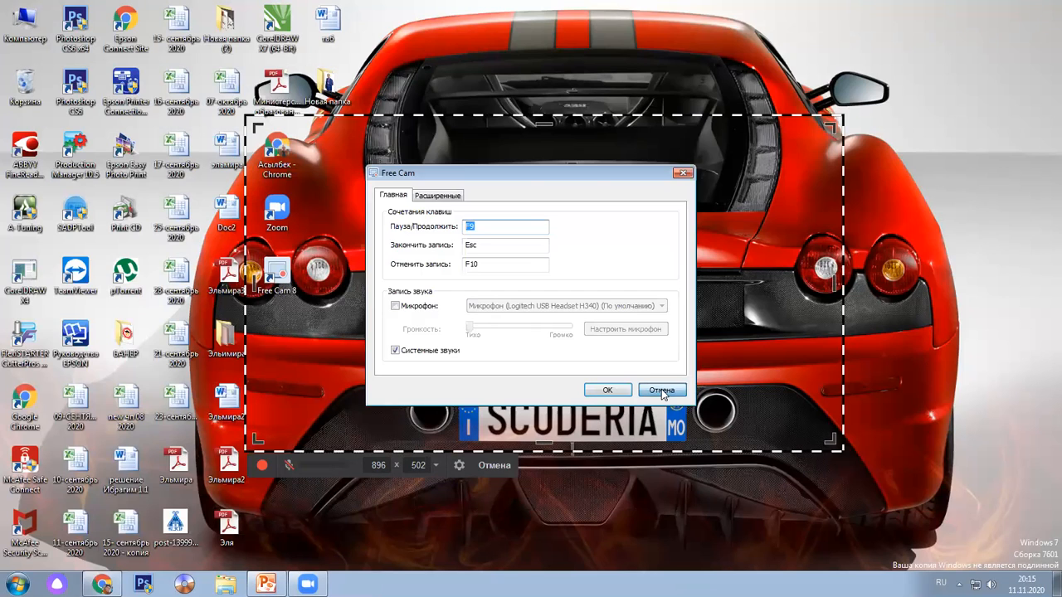
{"action": "left_click", "coordinate": [432, 469]}
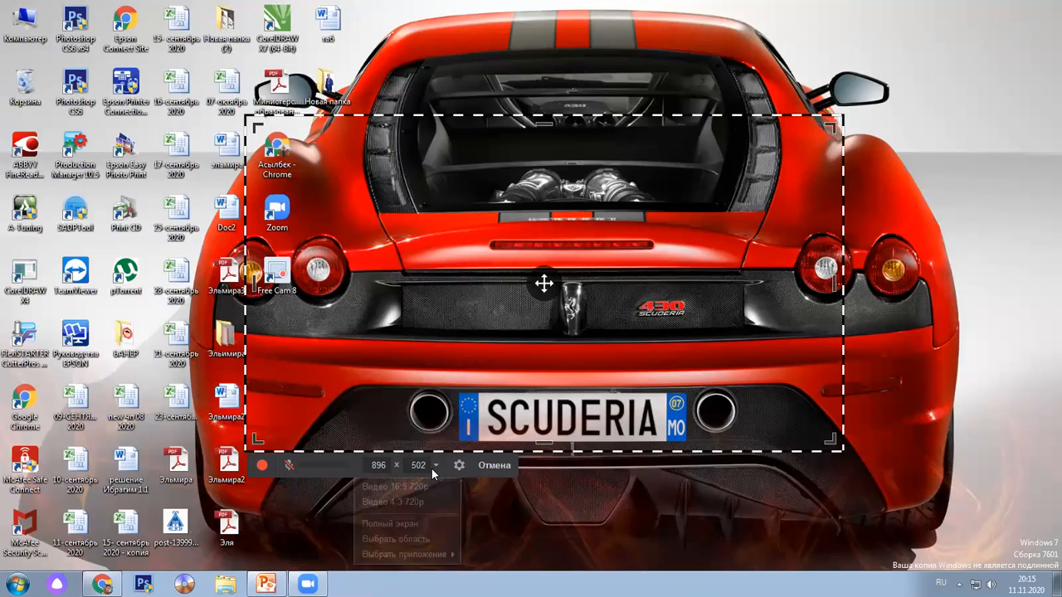
{"action": "left_click", "coordinate": [432, 522]}
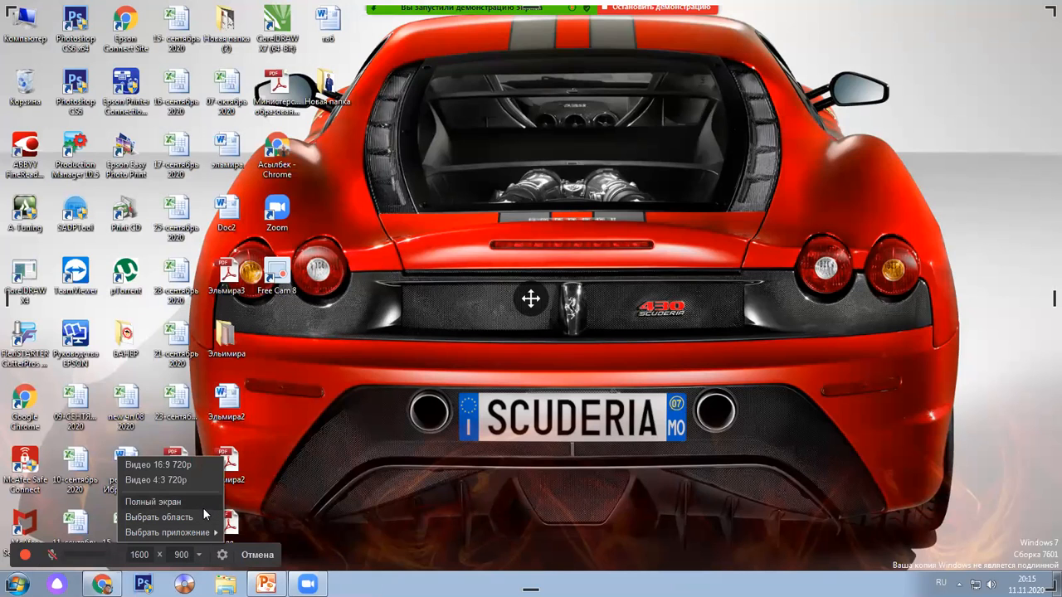
{"action": "left_click", "coordinate": [204, 505]}
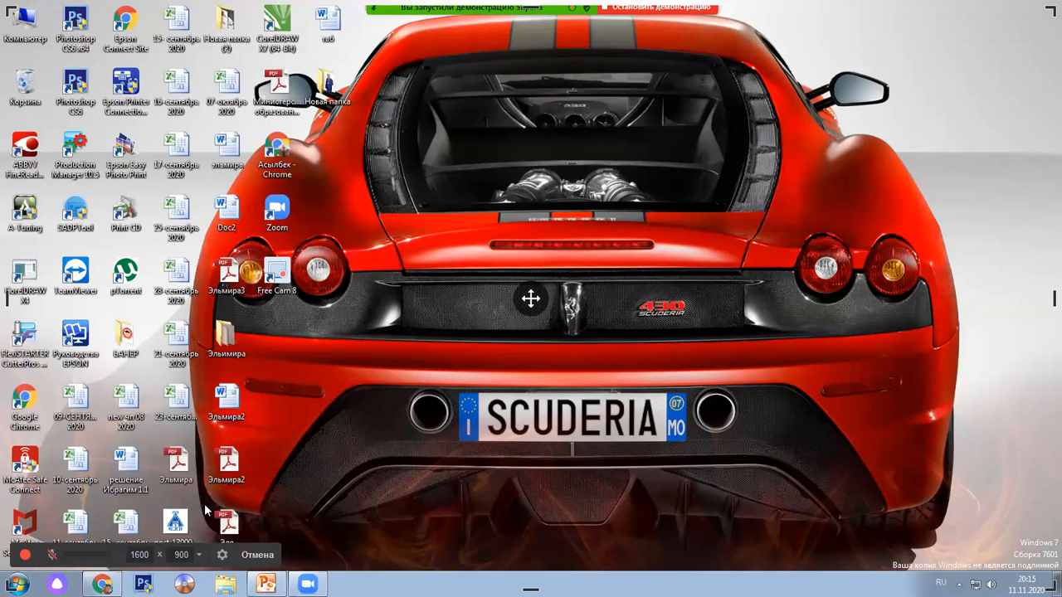
{"action": "left_click", "coordinate": [199, 556]}
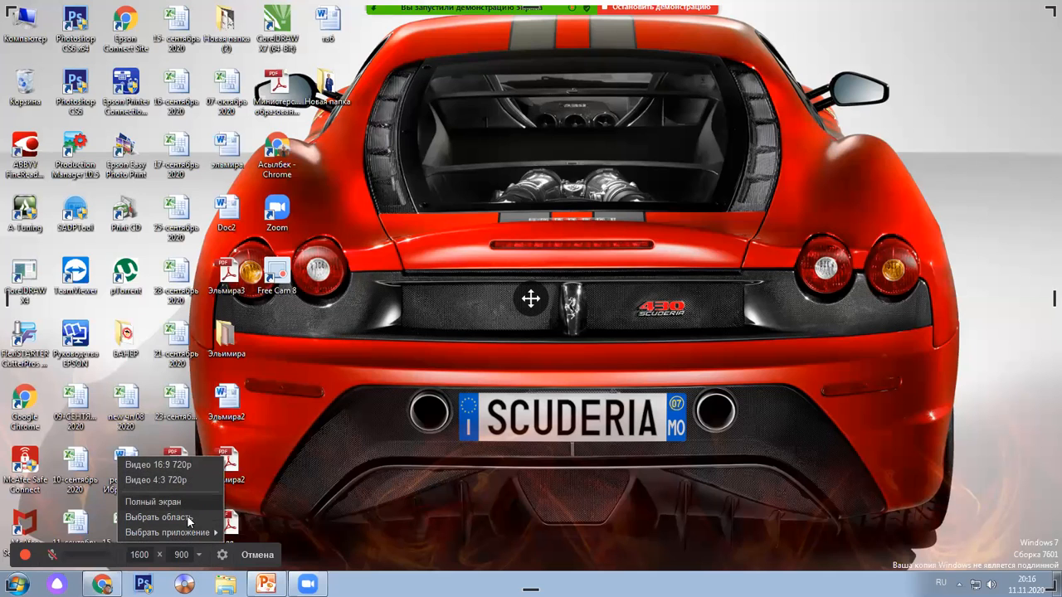
{"action": "left_click", "coordinate": [188, 516]}
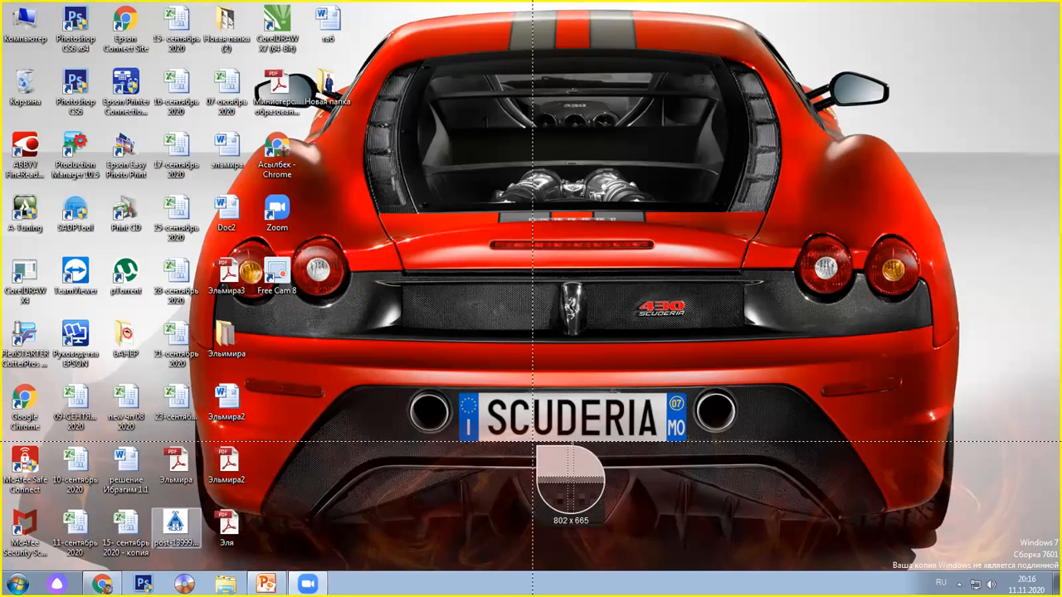
{"action": "left_click", "coordinate": [524, 400]}
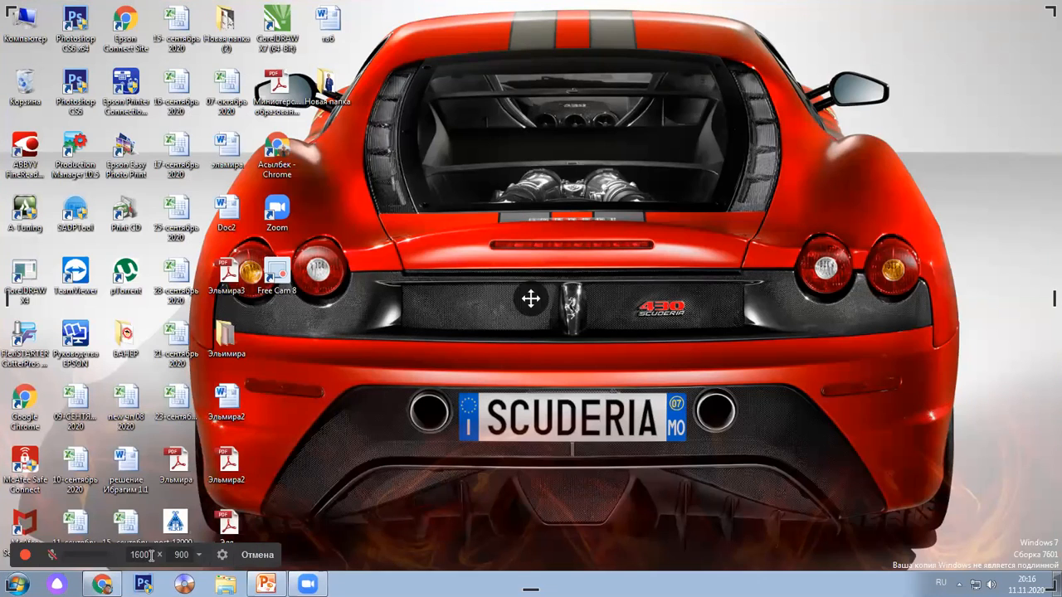
{"action": "left_click", "coordinate": [199, 555]}
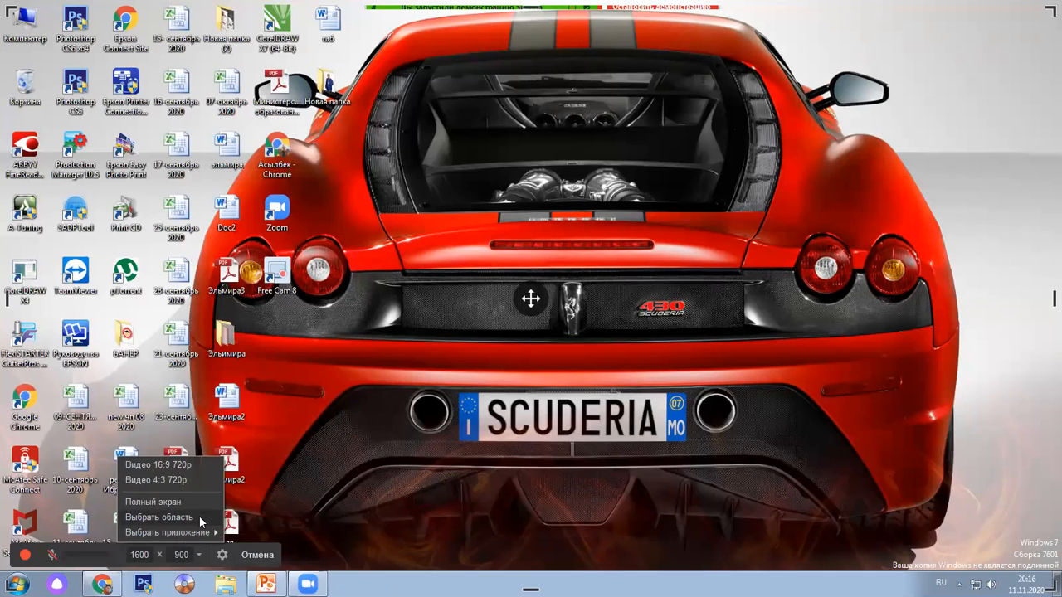
{"action": "left_click", "coordinate": [199, 516]}
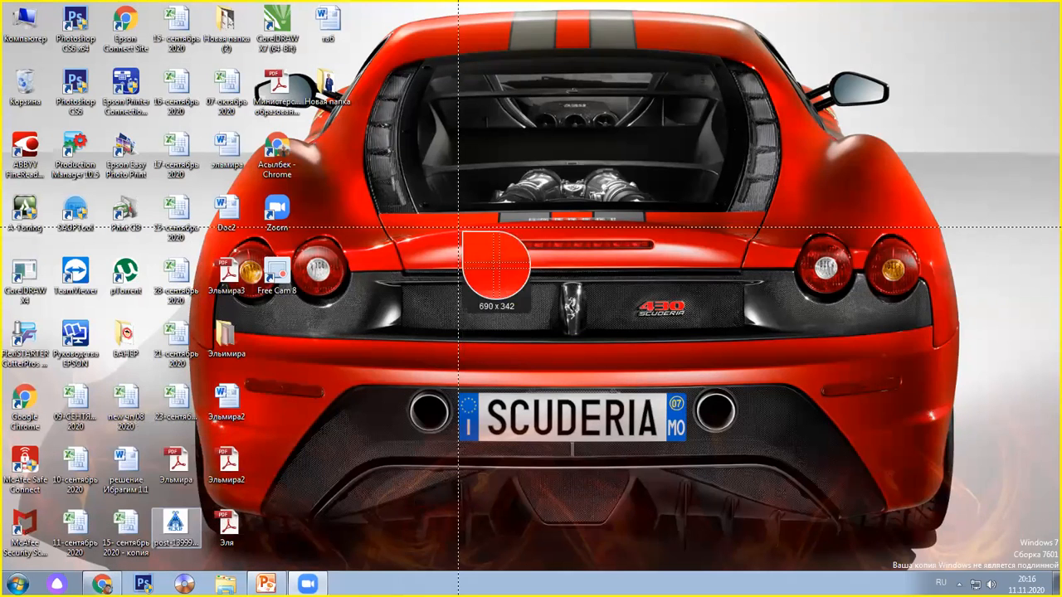
{"action": "left_click", "coordinate": [185, 397]}
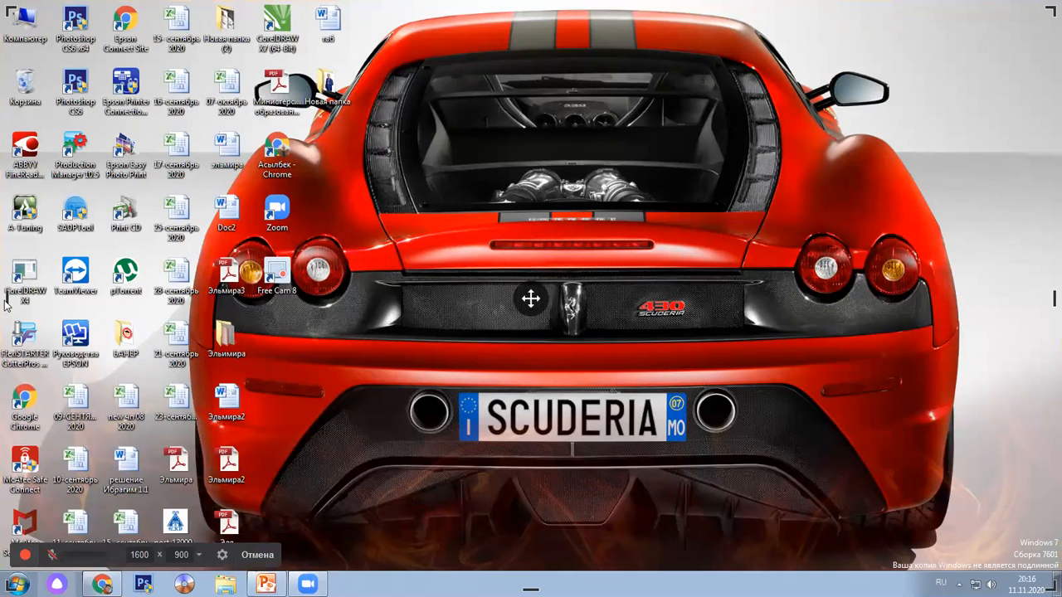
Shrink the capture frame to 740 × 544 and position it over the rear of the car
{"action": "left_click_drag", "start_coordinate": [7, 300], "coordinate": [248, 300]}
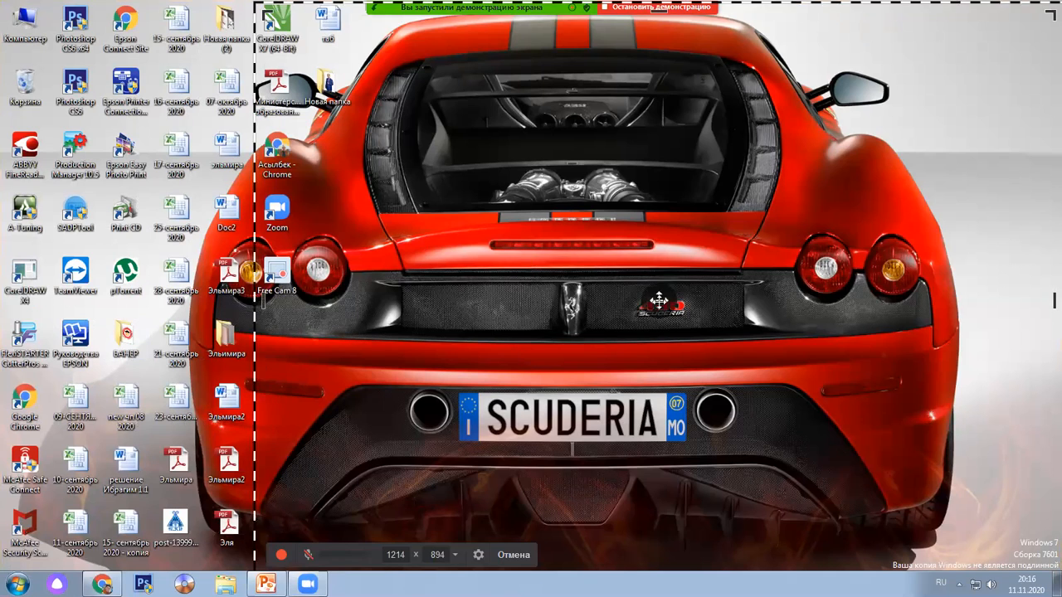
{"action": "left_click_drag", "start_coordinate": [656, 300], "coordinate": [570, 300]}
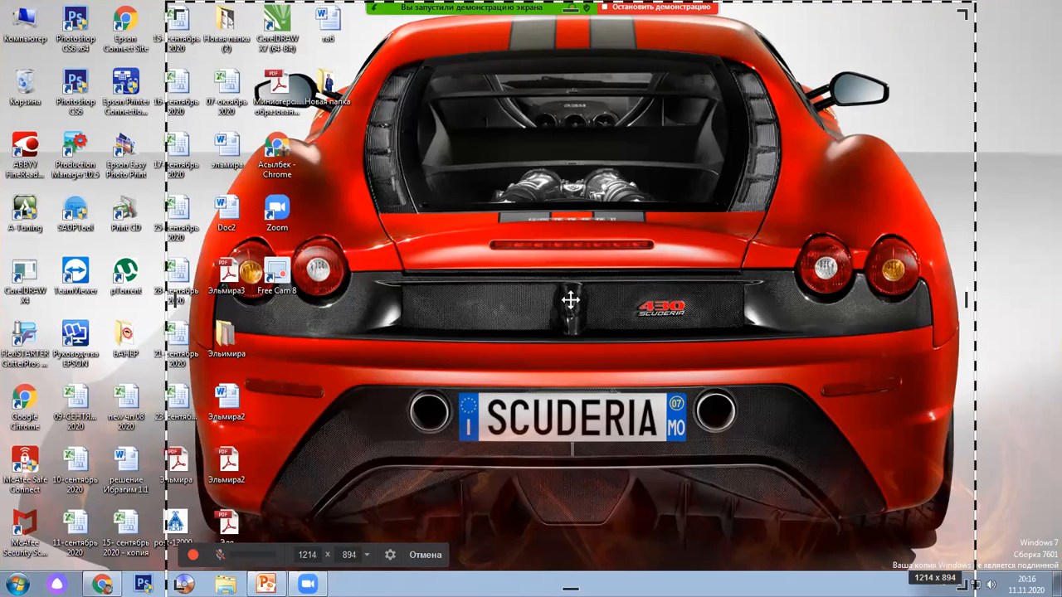
{"action": "left_click_drag", "start_coordinate": [964, 586], "coordinate": [730, 413]}
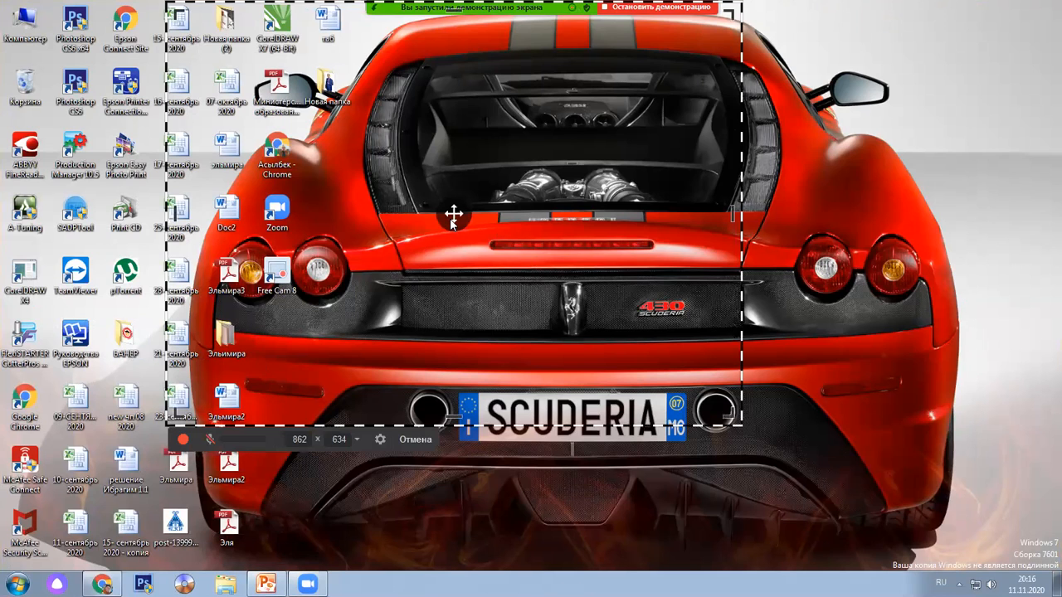
{"action": "left_click_drag", "start_coordinate": [452, 222], "coordinate": [611, 259]}
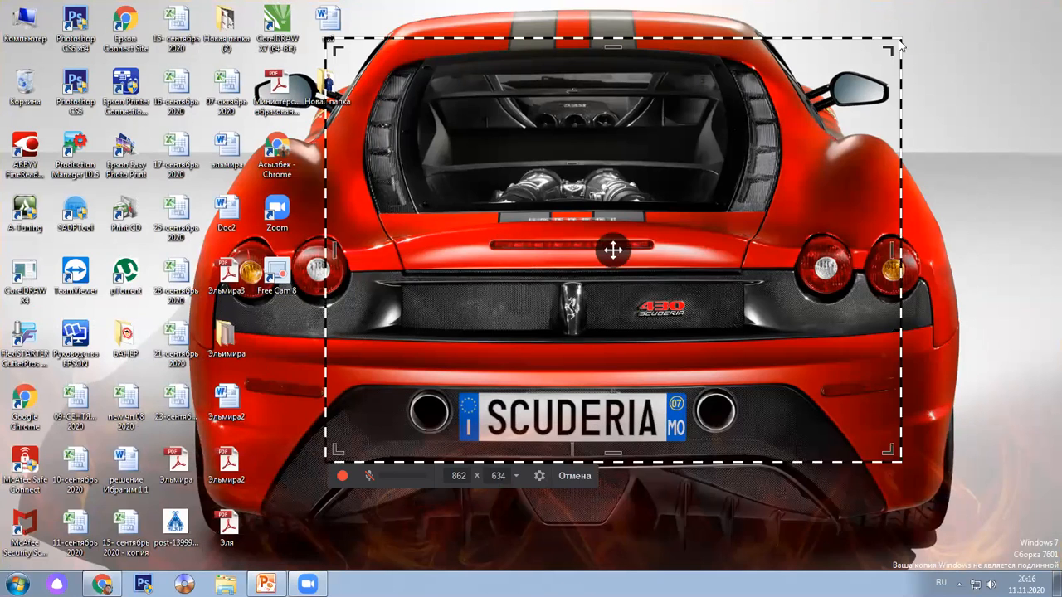
{"action": "left_click_drag", "start_coordinate": [896, 38], "coordinate": [820, 98]}
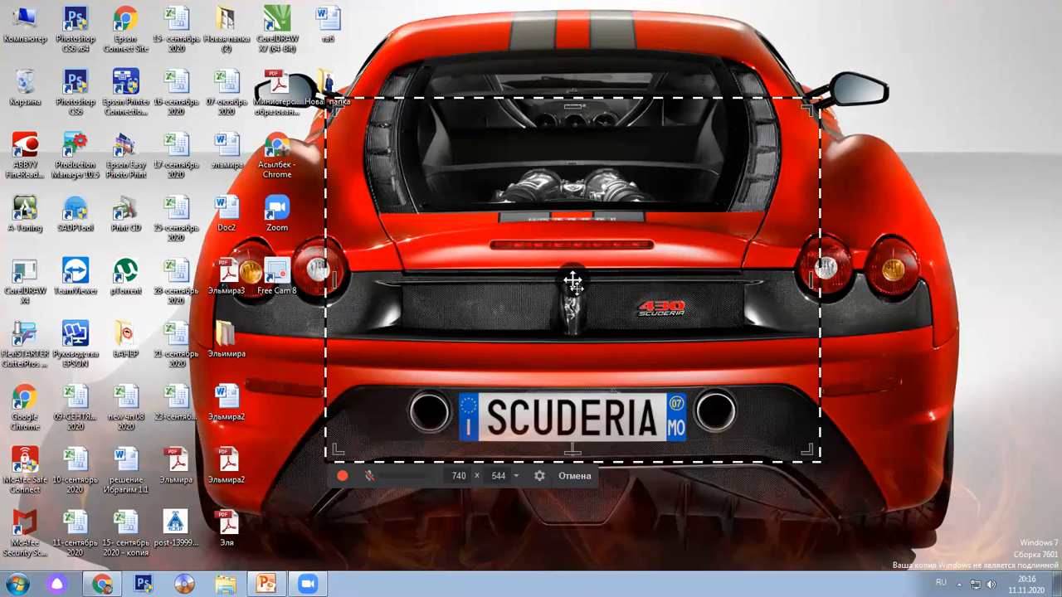
{"action": "left_click_drag", "start_coordinate": [572, 283], "coordinate": [601, 265]}
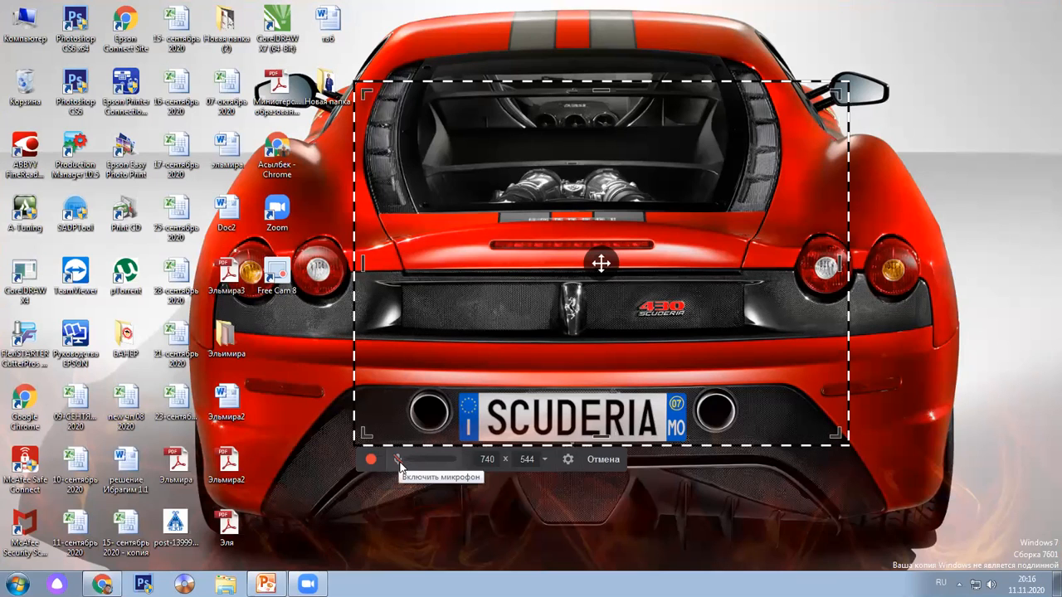
Enable microphone recording and bring up the settings with hotkeys and audio options
{"action": "left_click", "coordinate": [398, 461]}
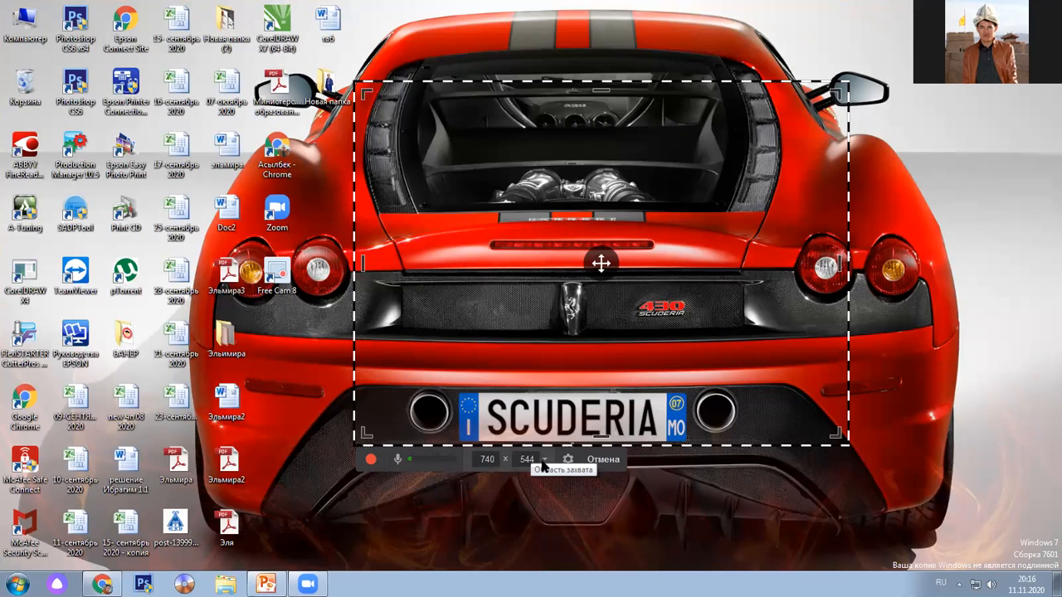
{"action": "left_click", "coordinate": [568, 460]}
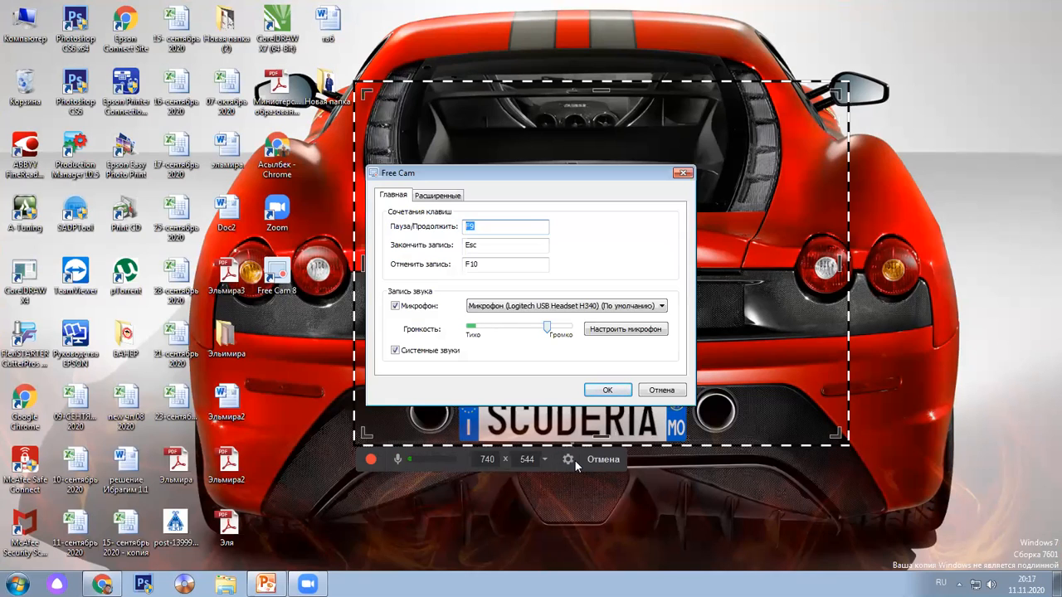
{"action": "left_click", "coordinate": [489, 247]}
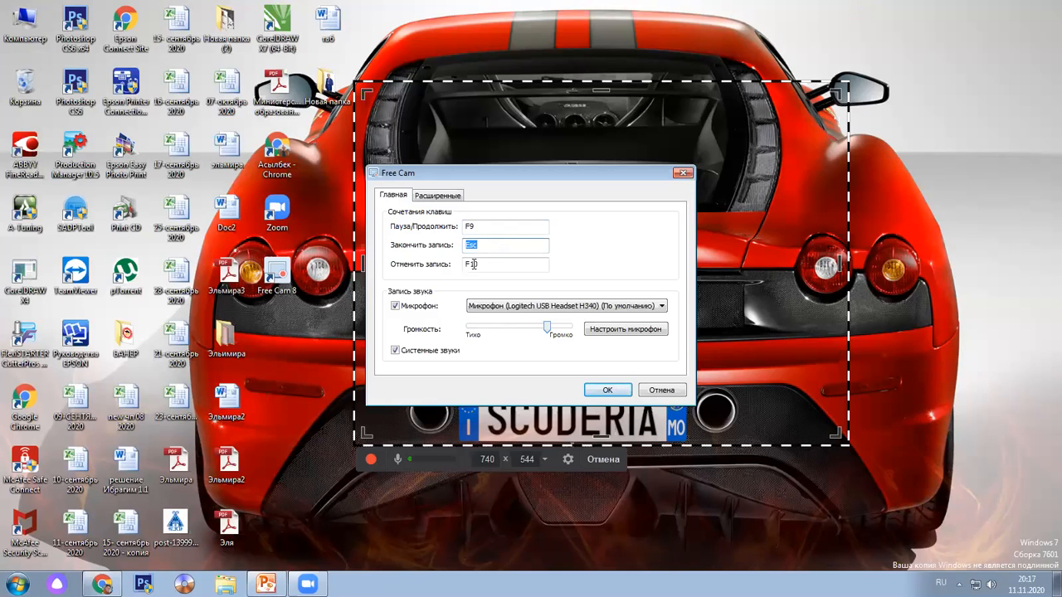
{"action": "left_click", "coordinate": [498, 265]}
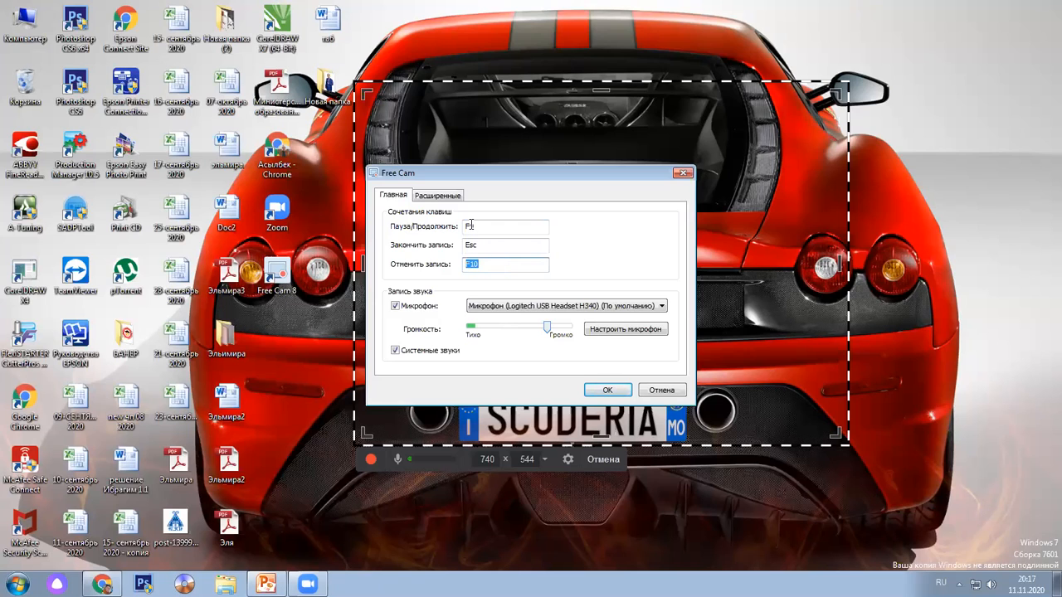
{"action": "left_click", "coordinate": [470, 226]}
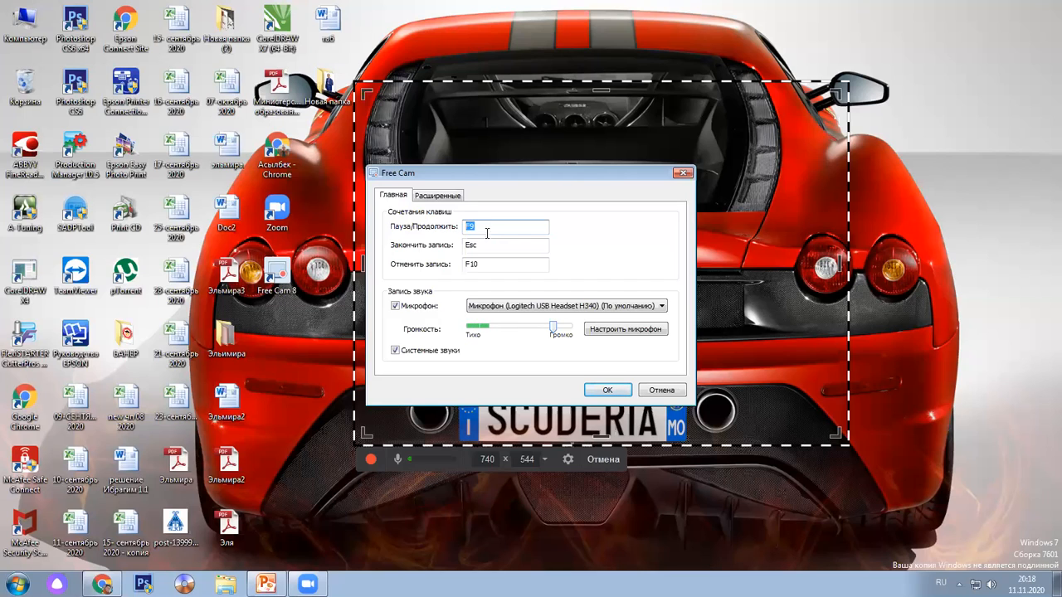
Check the stop and cancel hotkey fields and raise the microphone volume toward Громко
{"action": "left_click", "coordinate": [487, 243]}
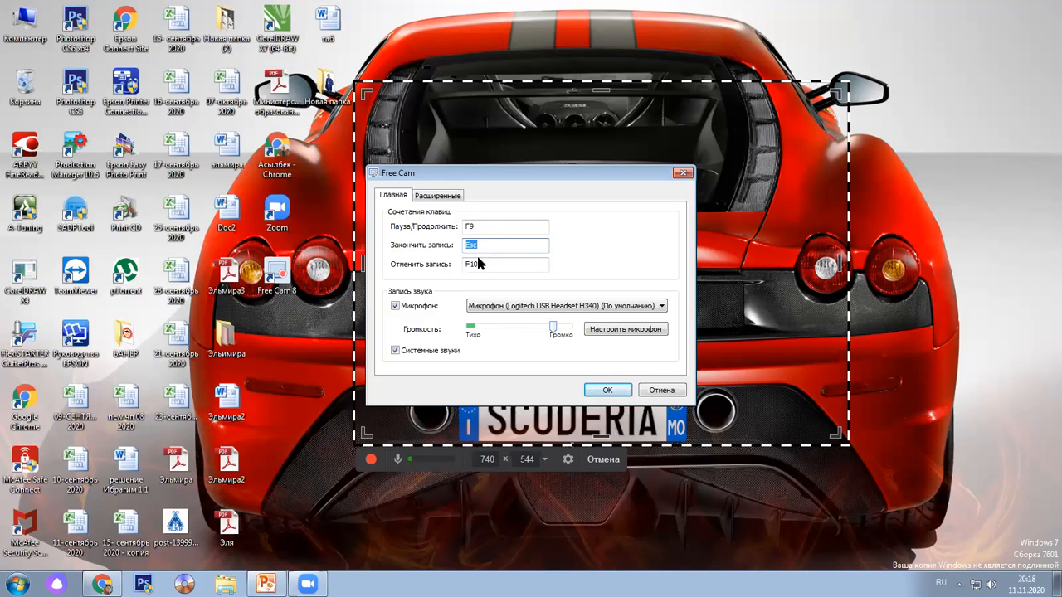
{"action": "left_click", "coordinate": [483, 265]}
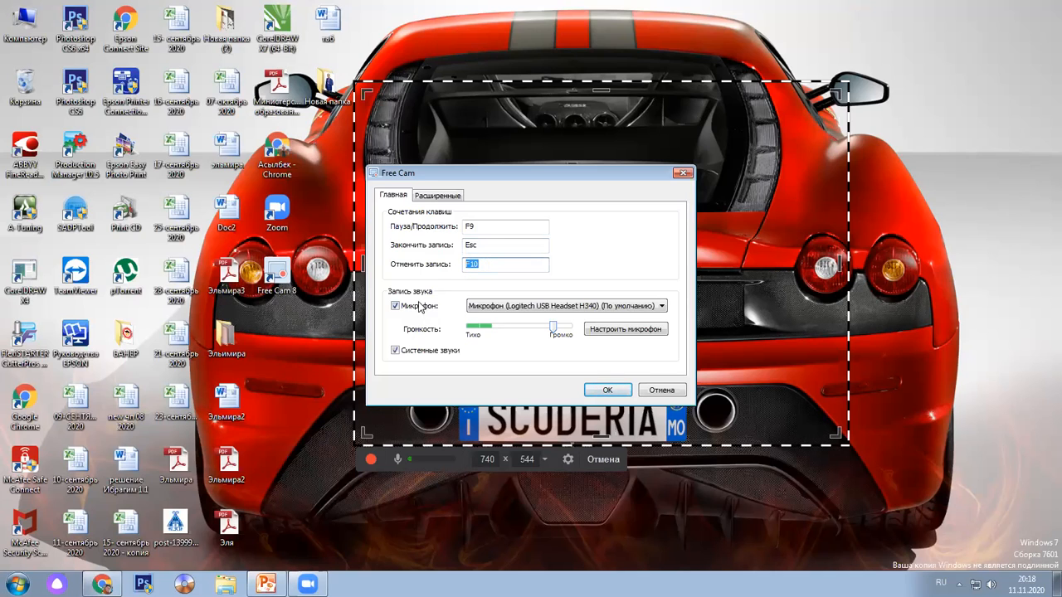
{"action": "left_click_drag", "start_coordinate": [554, 332], "coordinate": [562, 330]}
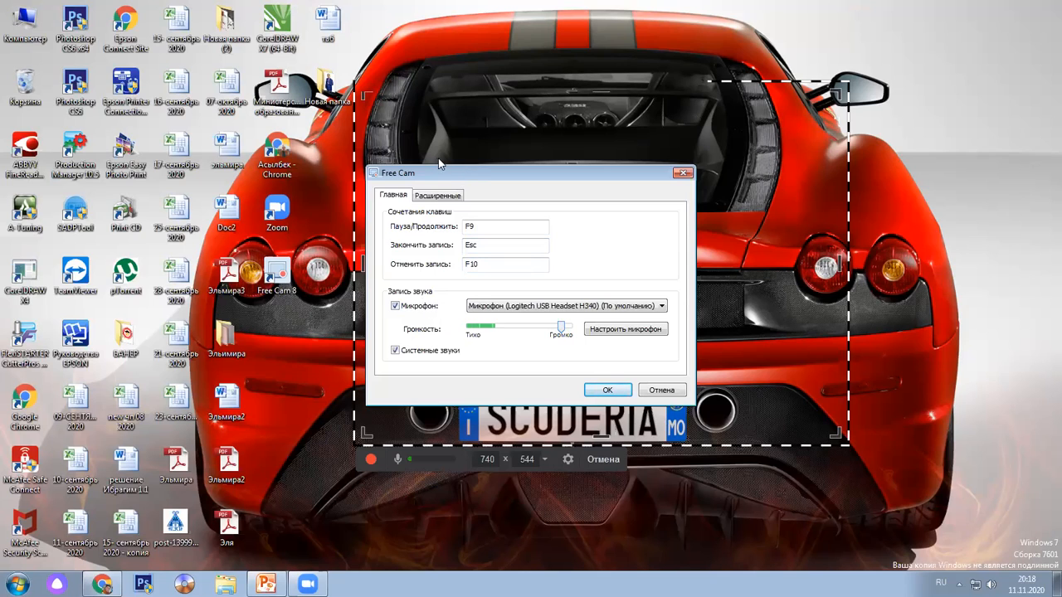
{"action": "left_click_drag", "start_coordinate": [458, 173], "coordinate": [478, 168]}
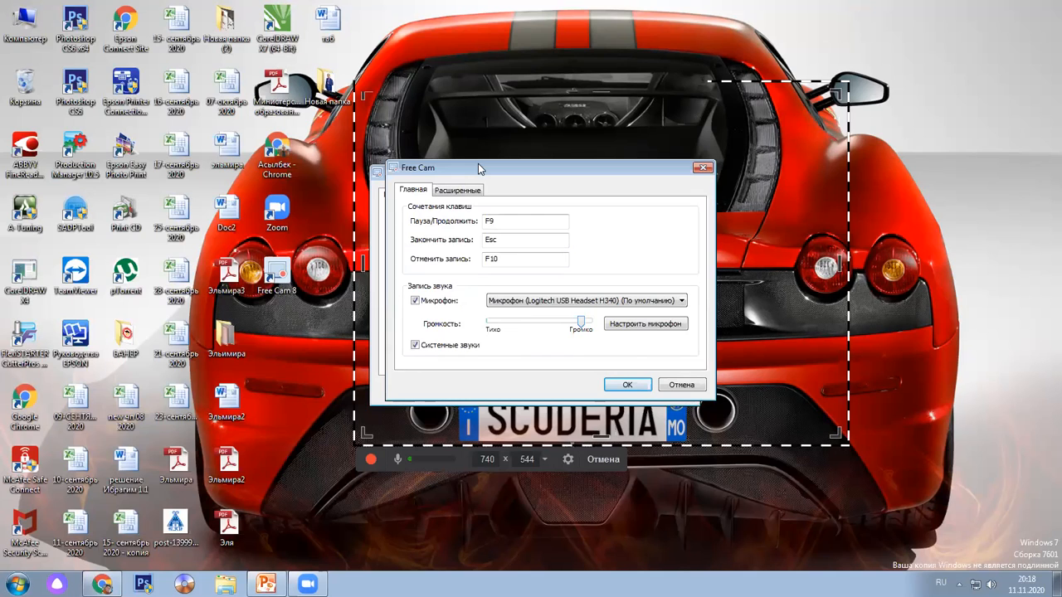
{"action": "left_click_drag", "start_coordinate": [477, 169], "coordinate": [520, 149]}
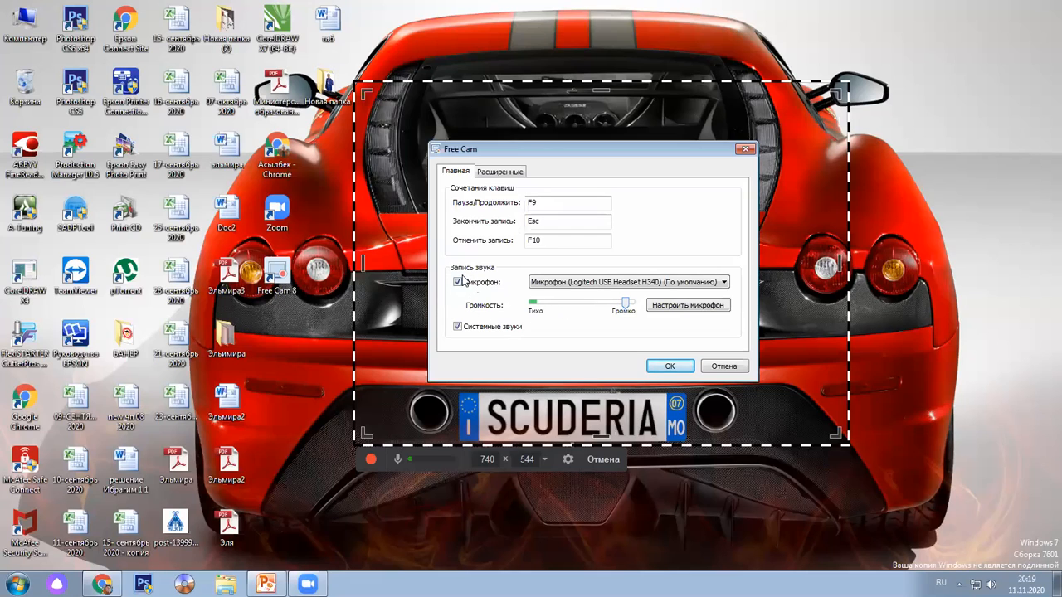
Keep microphone recording on, glance at the Расширенные tab, and confirm the settings with OK
{"action": "left_click", "coordinate": [459, 283]}
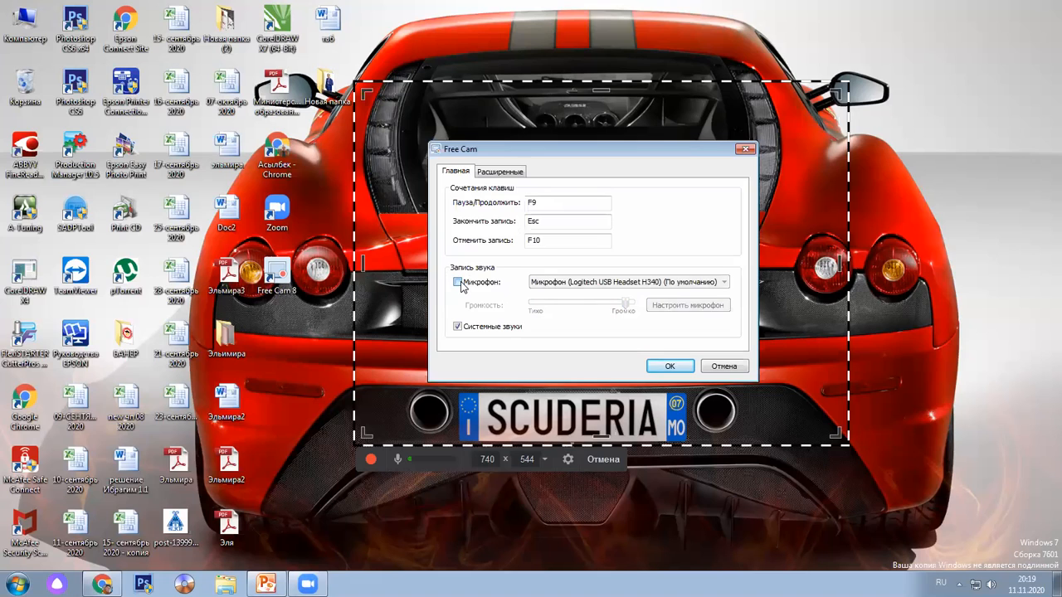
{"action": "left_click", "coordinate": [459, 283]}
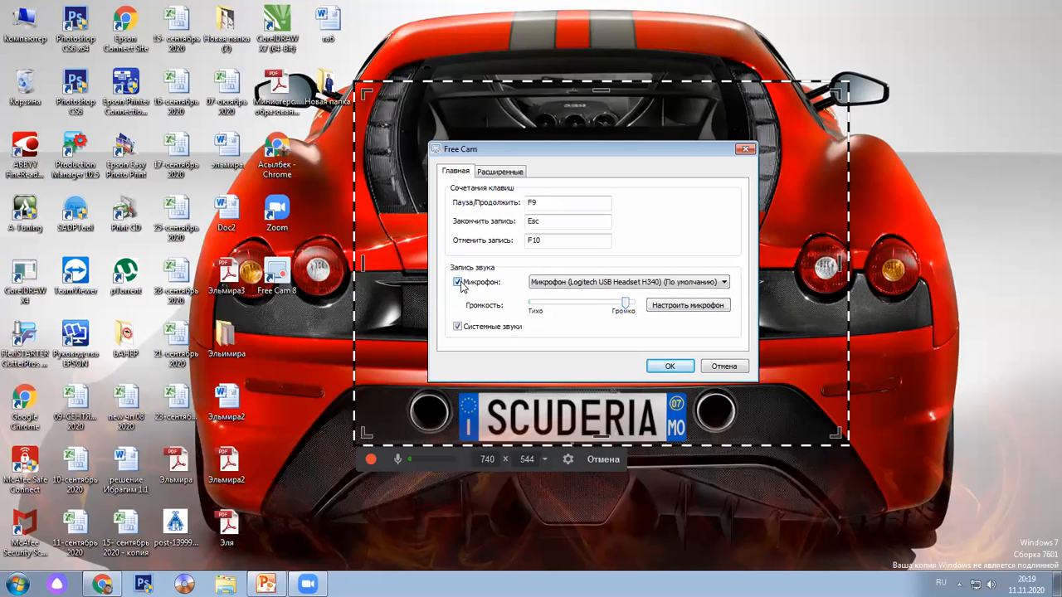
{"action": "left_click", "coordinate": [493, 171]}
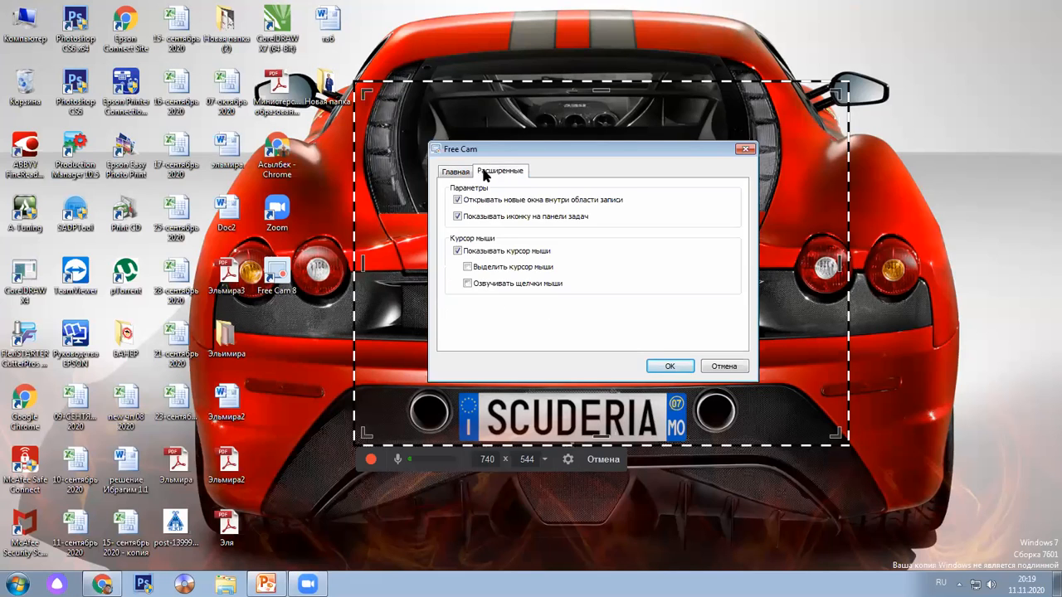
{"action": "left_click", "coordinate": [466, 171]}
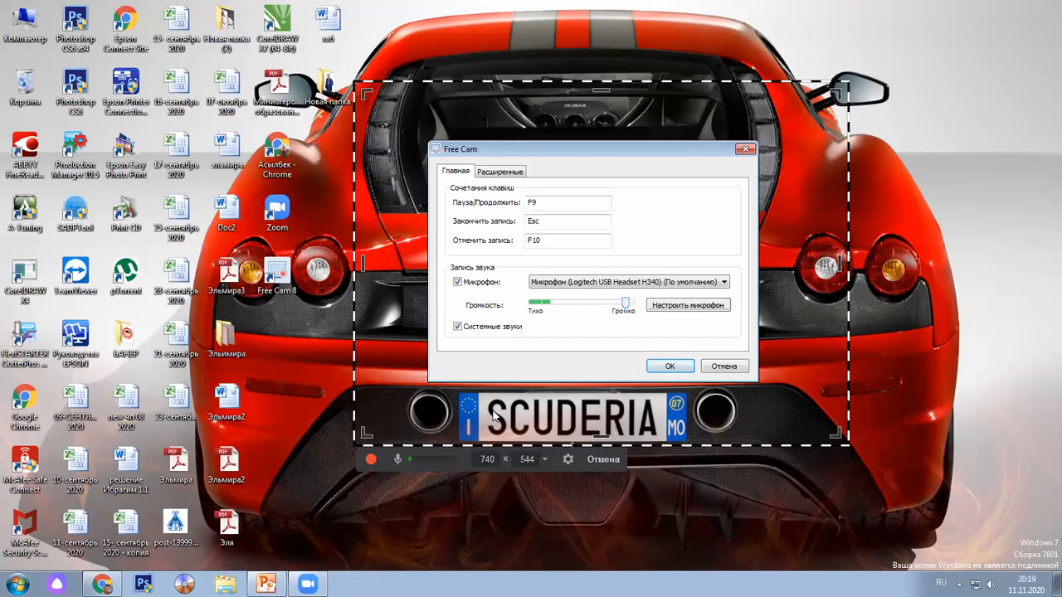
{"action": "left_click", "coordinate": [669, 368]}
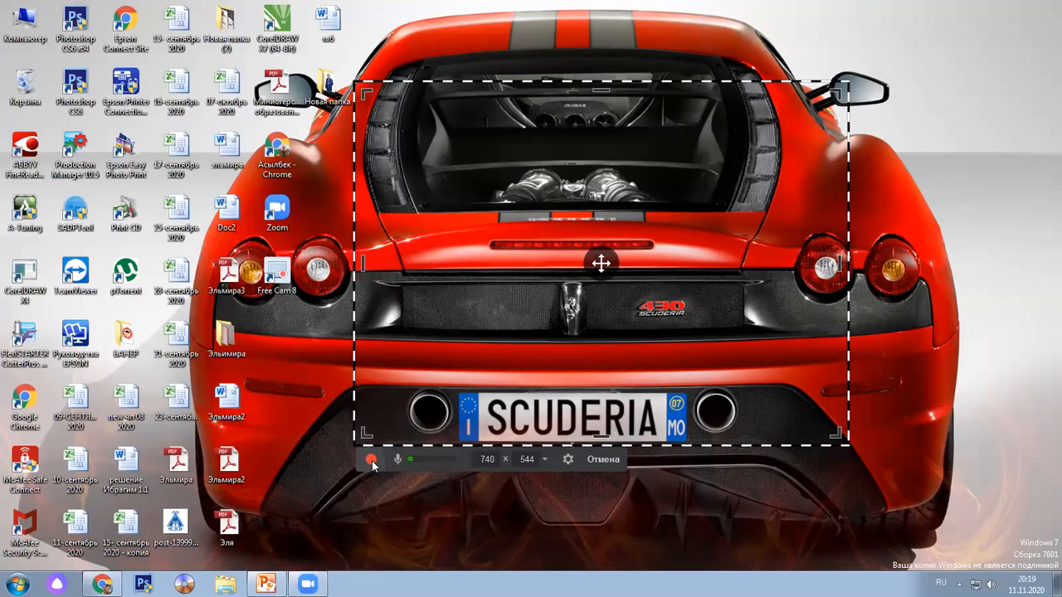
{"action": "left_click", "coordinate": [372, 460]}
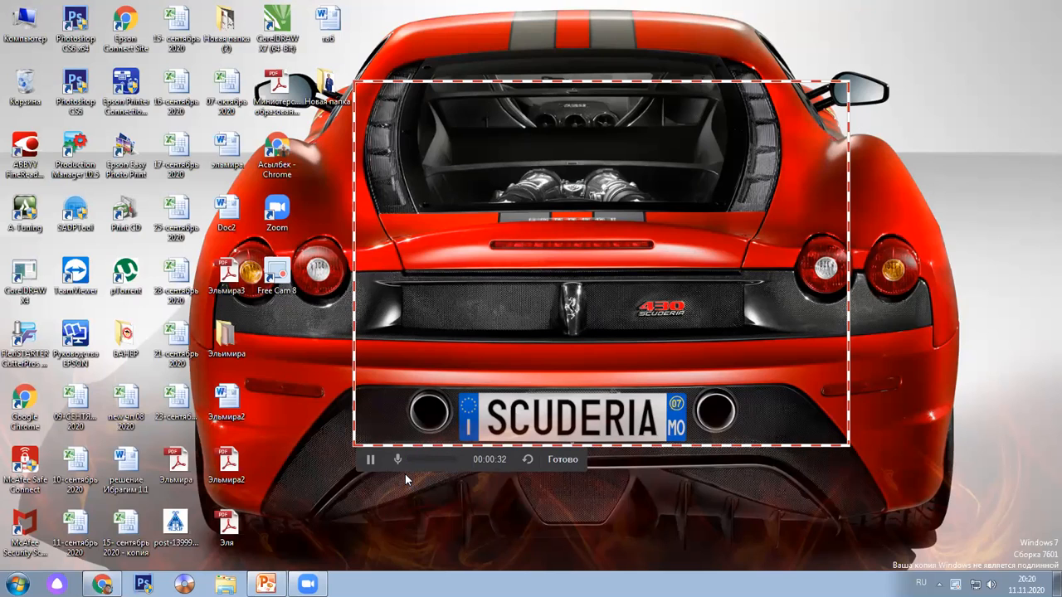
Finish the 34-second recording with Esc so it opens in the preview window
{"action": "key", "text": "Escape"}
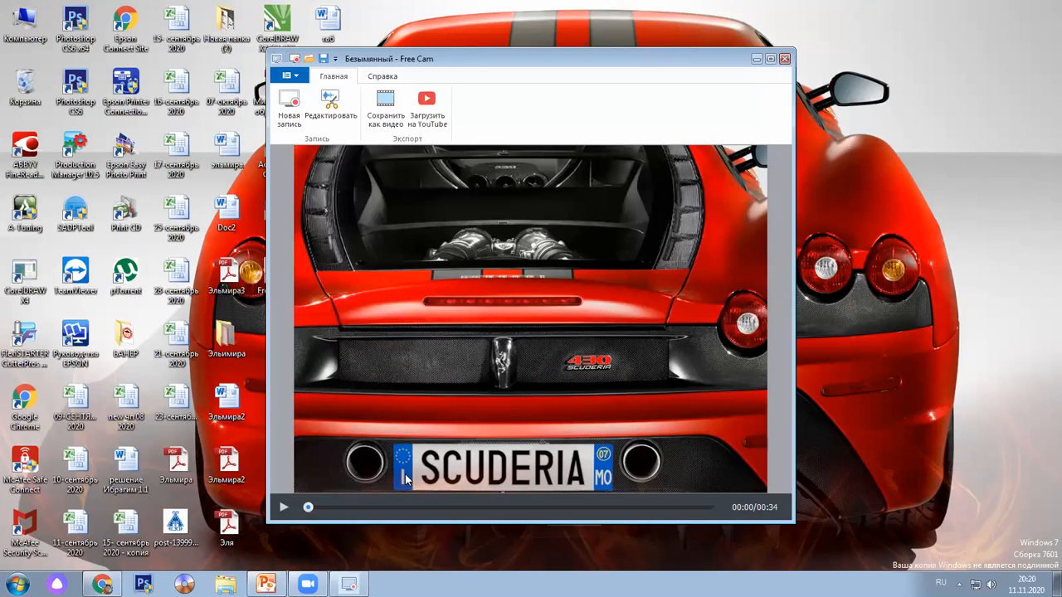
Play the new clip and pause it at 00:11
{"action": "left_click", "coordinate": [283, 507]}
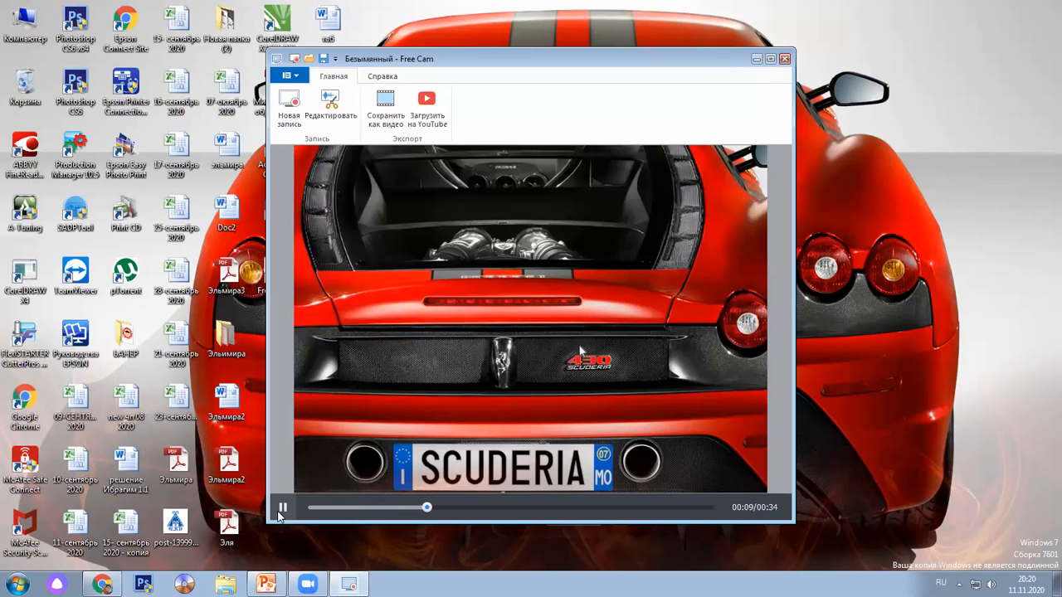
{"action": "left_click", "coordinate": [282, 511]}
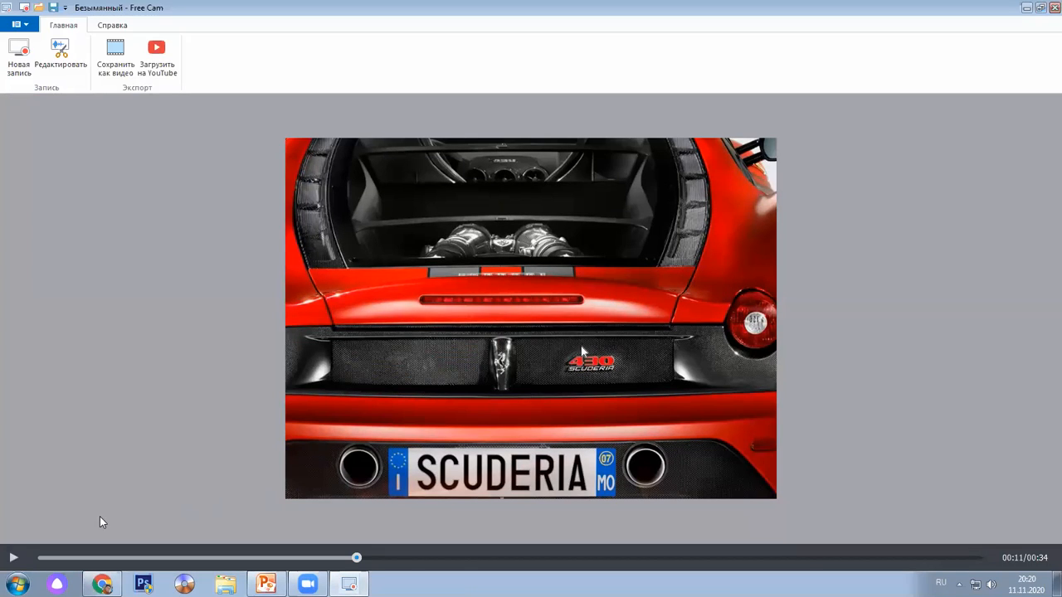
Play and pause the preview at 00:16 and 00:19, stop it, then rewind to 00:10
{"action": "left_click", "coordinate": [10, 561]}
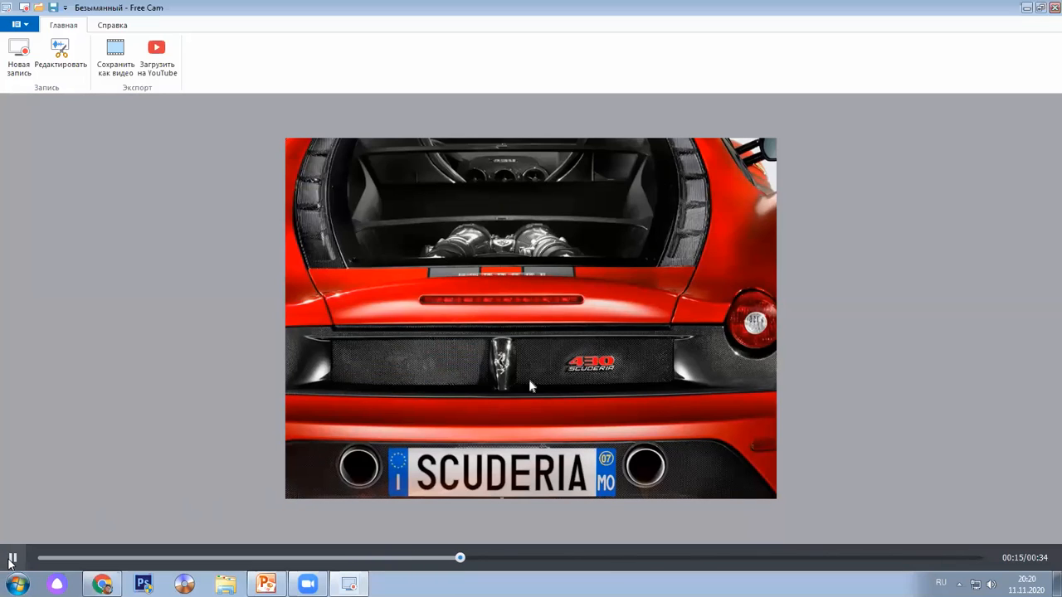
{"action": "left_click", "coordinate": [11, 561]}
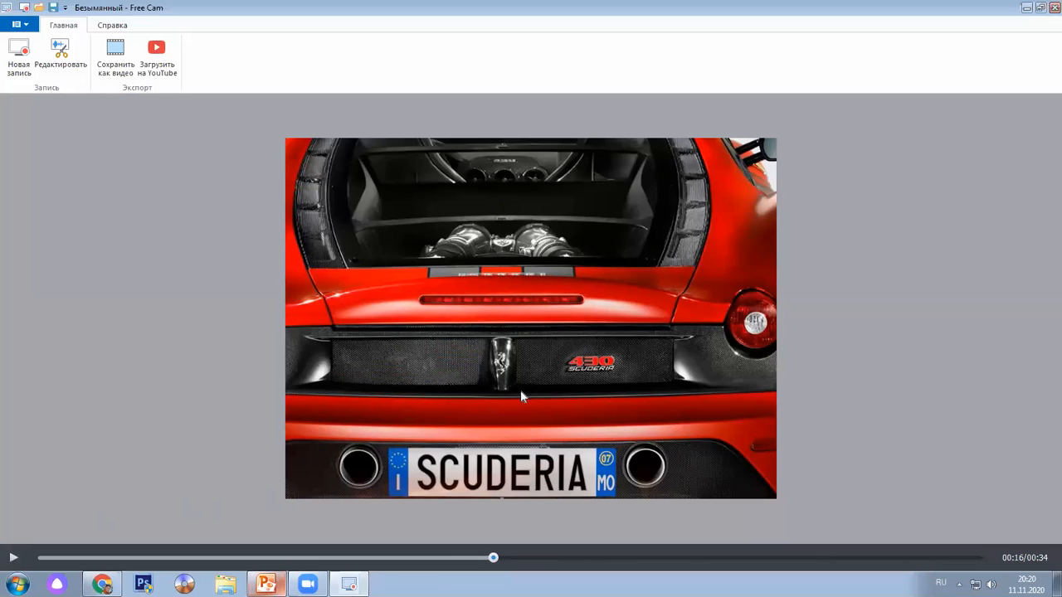
{"action": "left_click", "coordinate": [11, 559]}
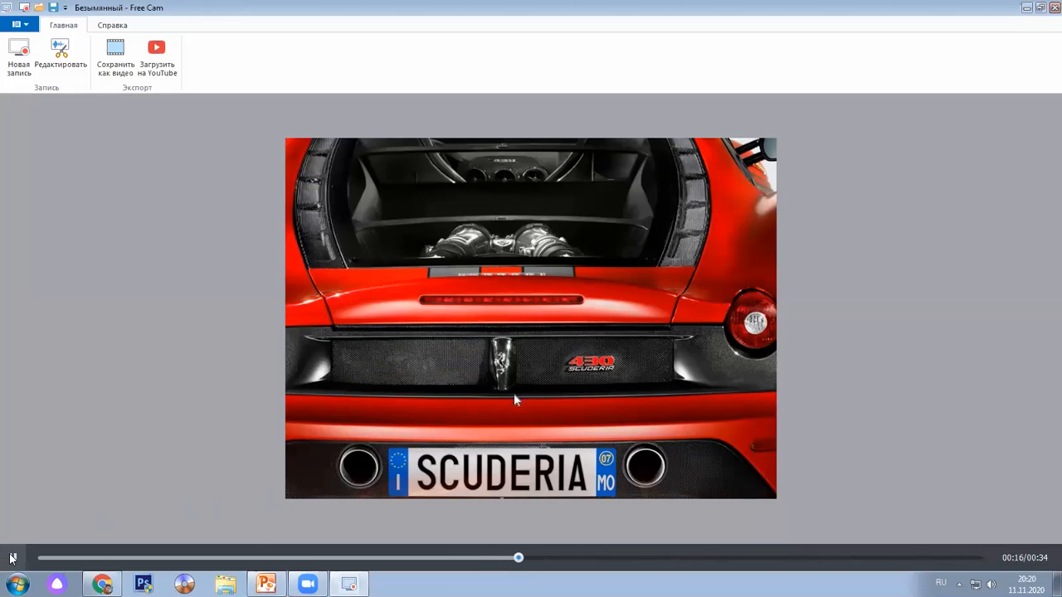
{"action": "left_click", "coordinate": [11, 559]}
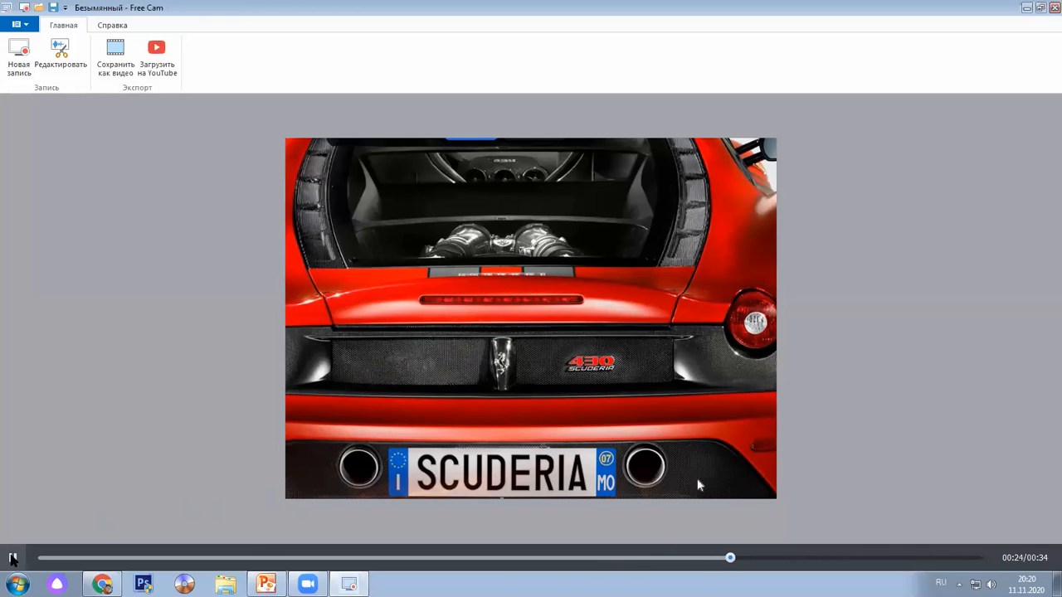
{"action": "left_click", "coordinate": [11, 559]}
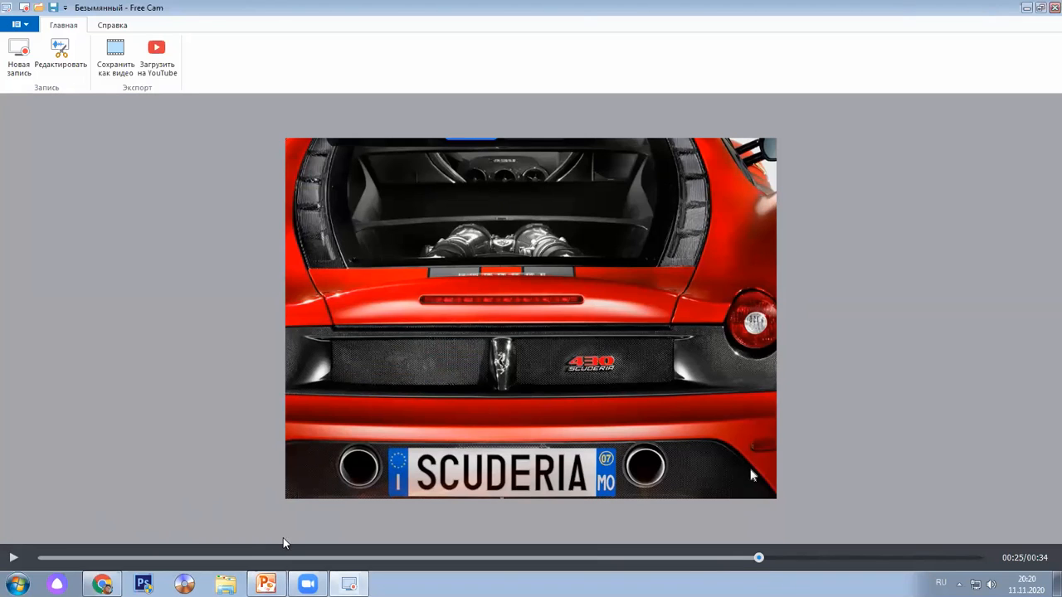
{"action": "left_click", "coordinate": [324, 558]}
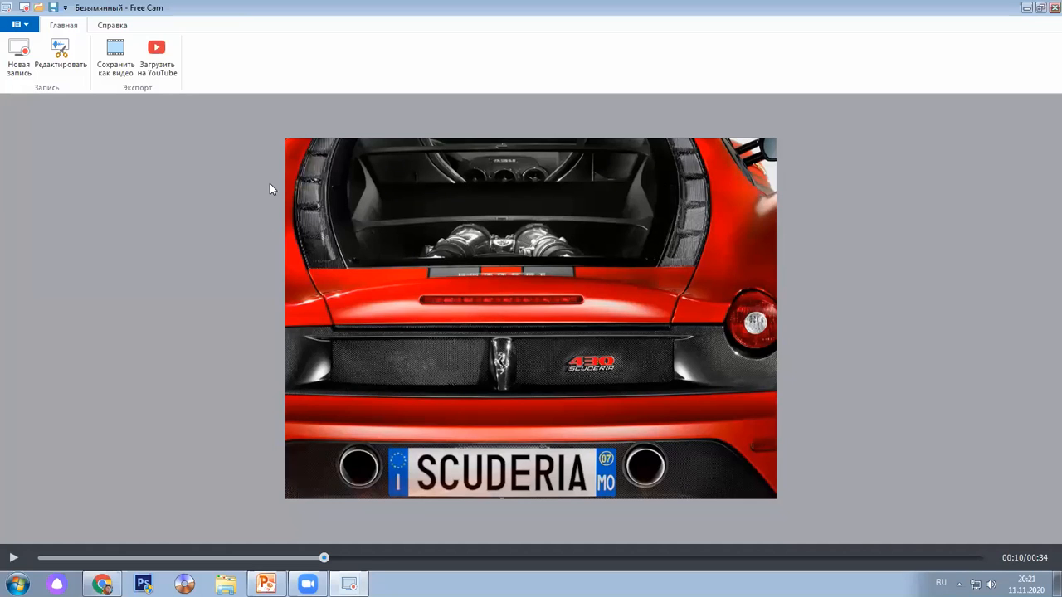
{"action": "left_click", "coordinate": [66, 64]}
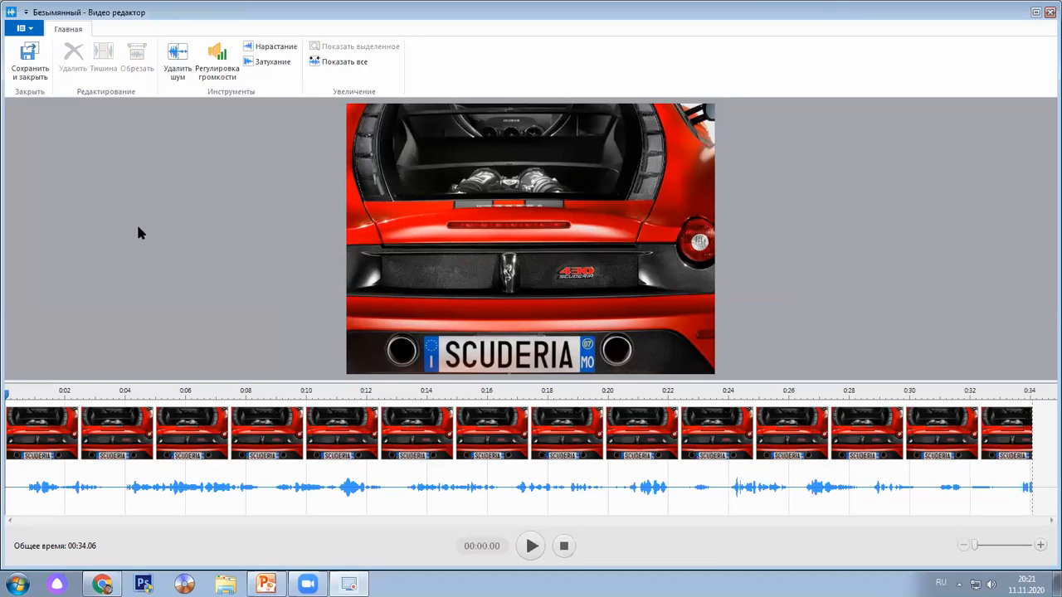
Select the 00:13–00:20 stretch on the waveform and delete it, leaving a 26.98-second clip
{"action": "left_click", "coordinate": [127, 488]}
{"action": "left_click_drag", "start_coordinate": [251, 488], "coordinate": [116, 481]}
{"action": "left_click_drag", "start_coordinate": [293, 485], "coordinate": [508, 465]}
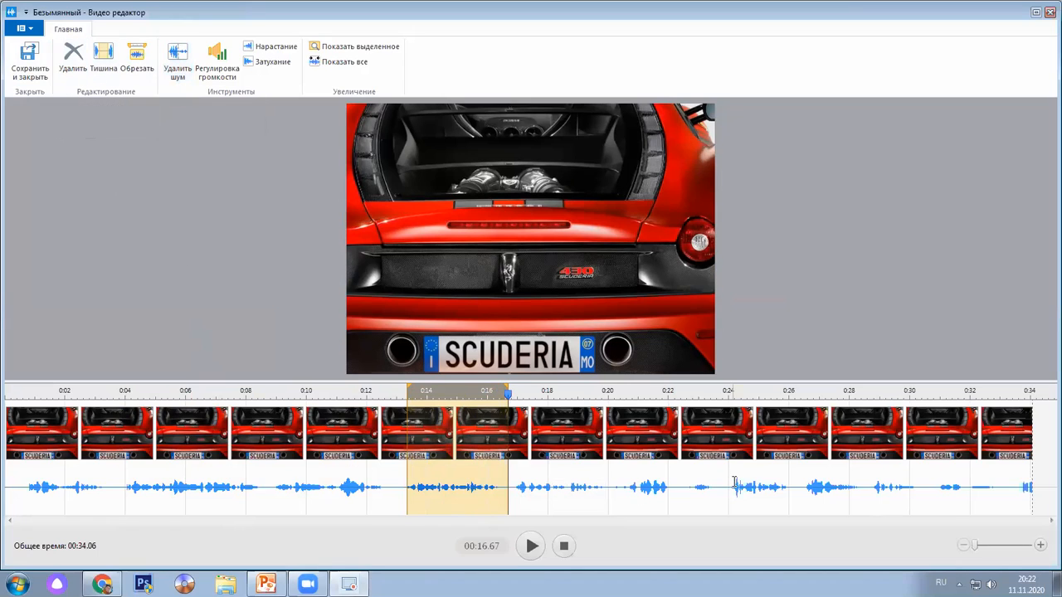
{"action": "left_click_drag", "start_coordinate": [687, 473], "coordinate": [714, 472]}
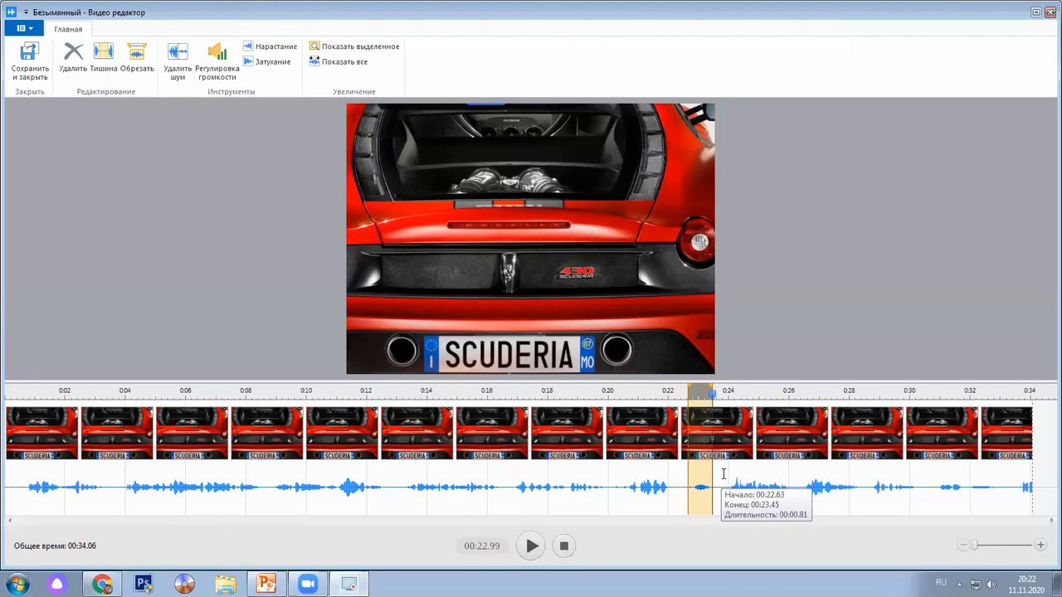
{"action": "left_click", "coordinate": [756, 471]}
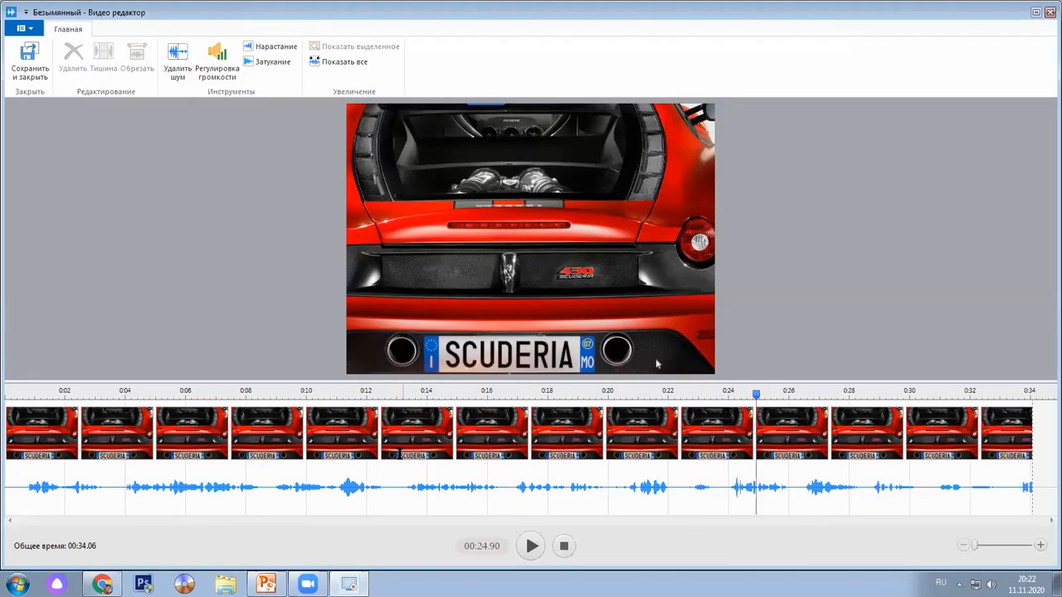
{"action": "left_click_drag", "start_coordinate": [399, 434], "coordinate": [612, 408]}
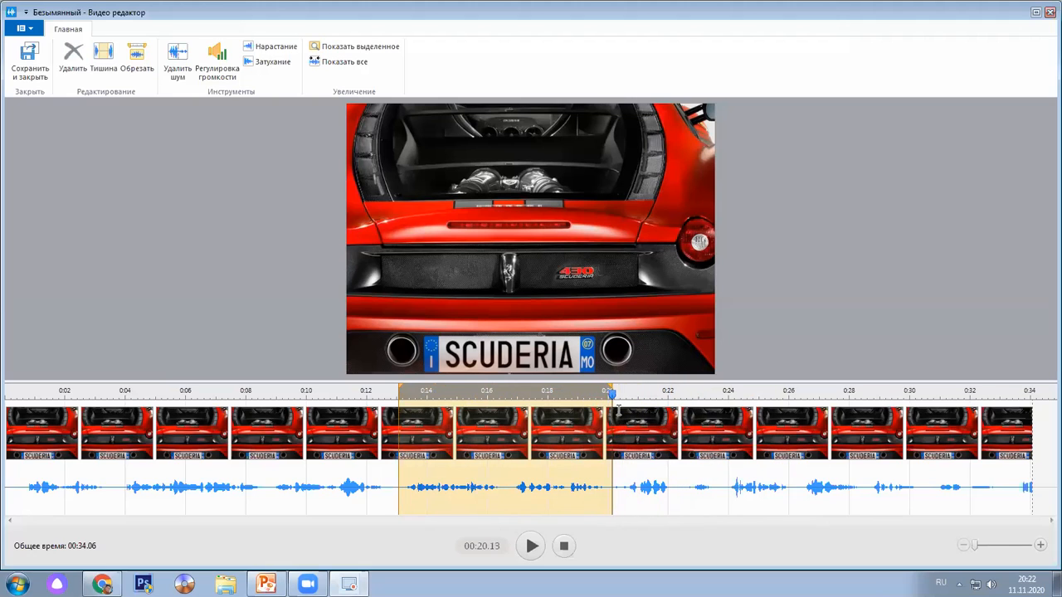
{"action": "left_click", "coordinate": [76, 73]}
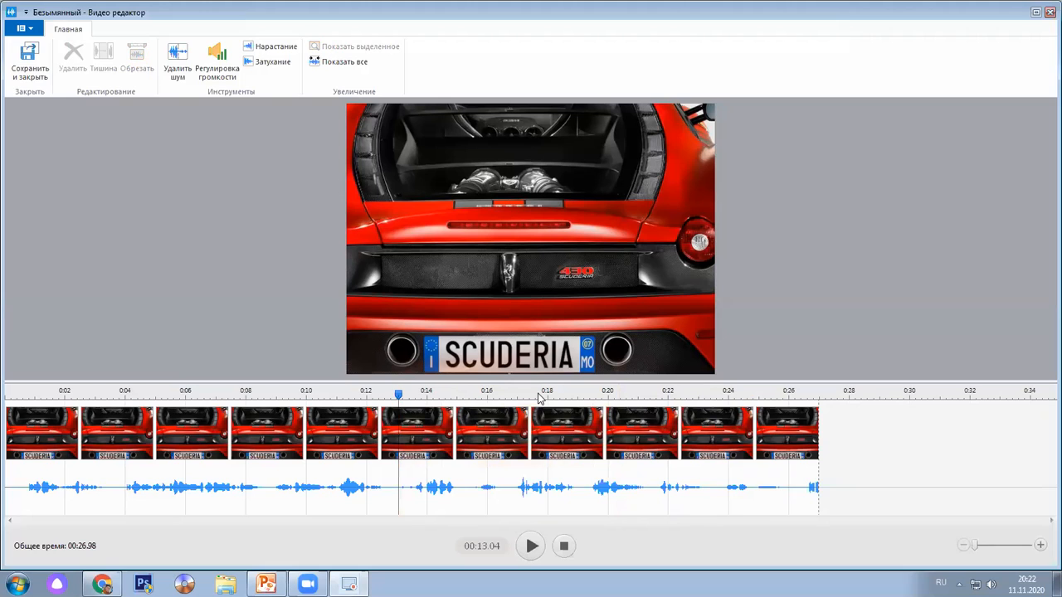
After a few trial ranges, select the timeline stretch from 00:08.82 to 00:16.34
{"action": "left_click_drag", "start_coordinate": [506, 486], "coordinate": [762, 496]}
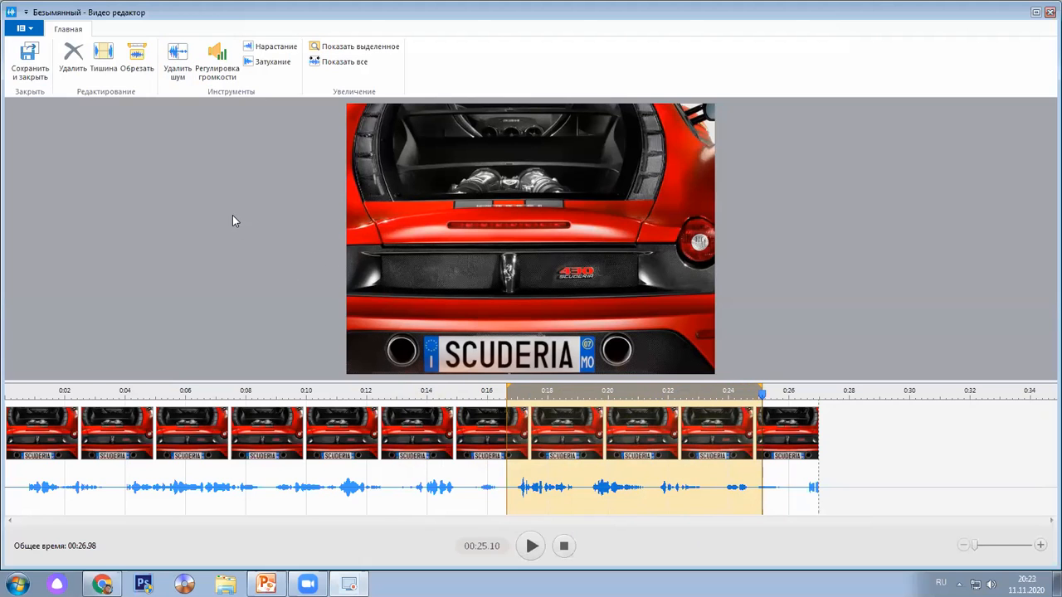
{"action": "left_click_drag", "start_coordinate": [178, 490], "coordinate": [424, 485]}
{"action": "left_click", "coordinate": [456, 467]}
{"action": "left_click_drag", "start_coordinate": [264, 465], "coordinate": [418, 462]}
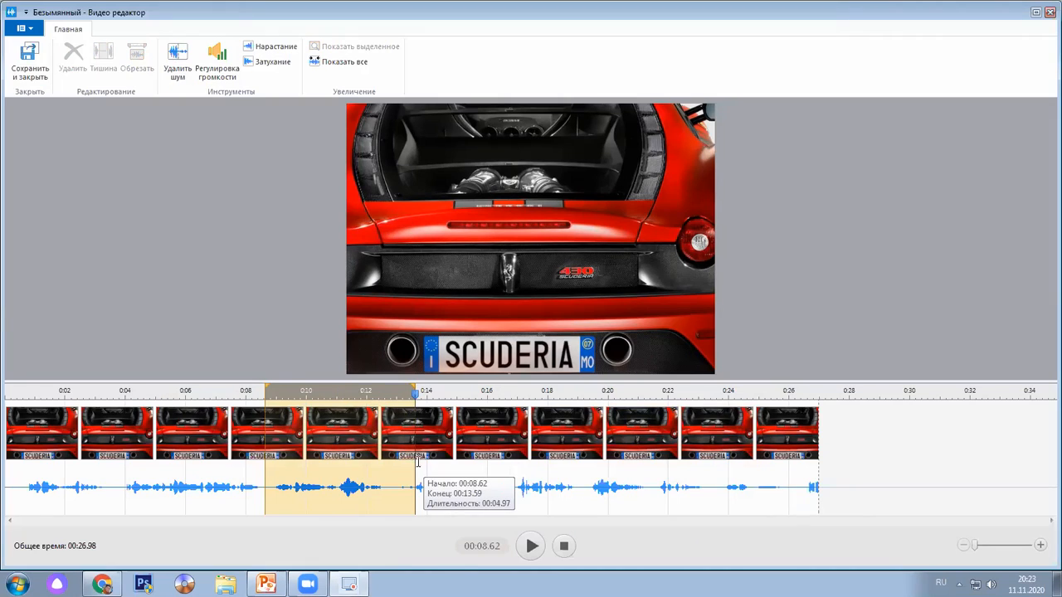
{"action": "left_click", "coordinate": [535, 462]}
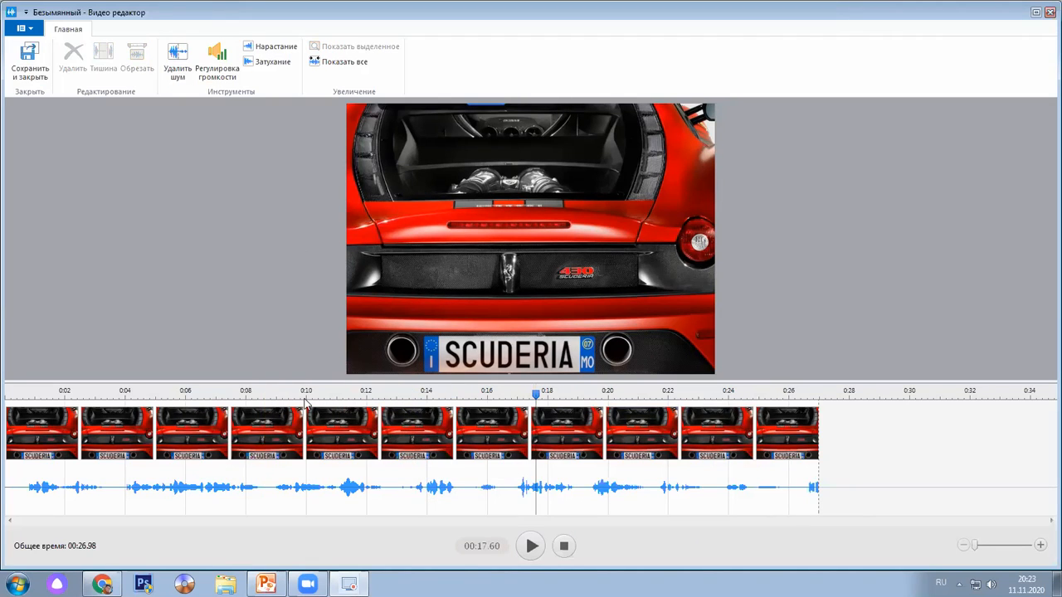
{"action": "left_click_drag", "start_coordinate": [271, 461], "coordinate": [287, 462]}
{"action": "left_click_drag", "start_coordinate": [386, 463], "coordinate": [498, 454]}
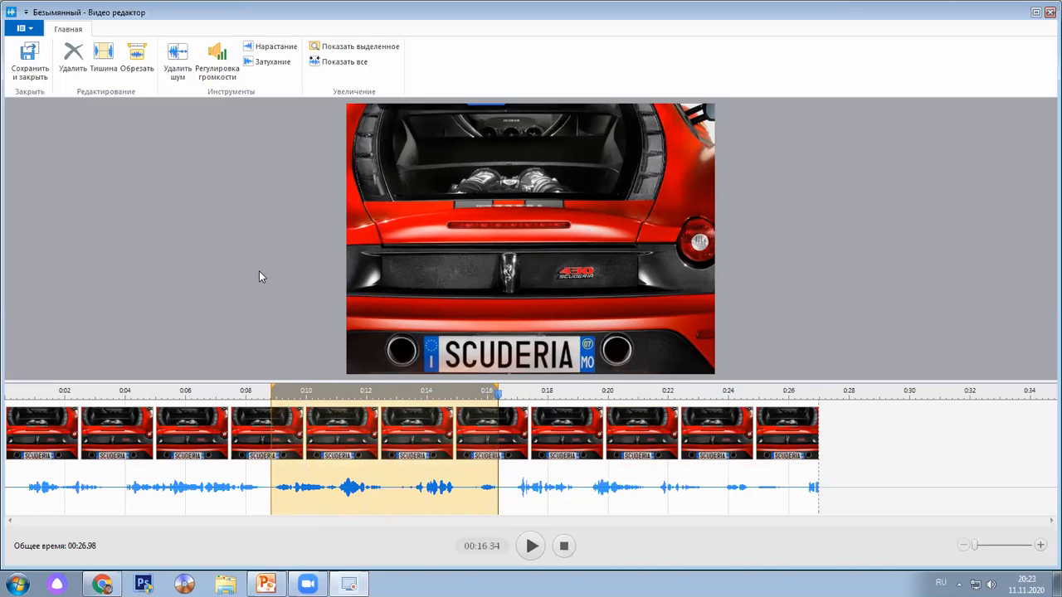
Save the editor changes, then export the recording as video 'Тест' into the Видео library
{"action": "left_click", "coordinate": [30, 60]}
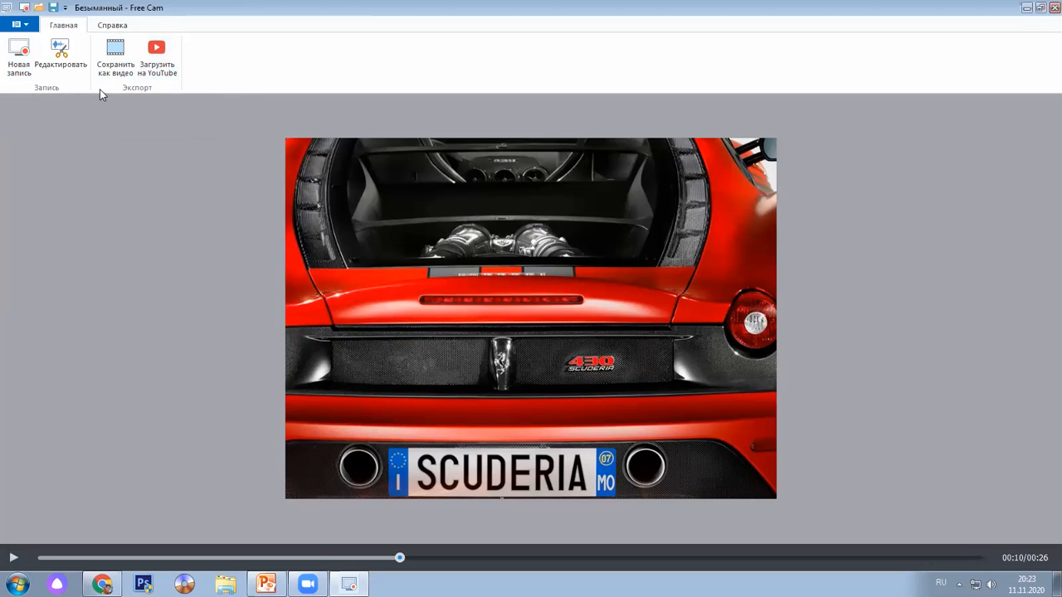
{"action": "left_click", "coordinate": [120, 58]}
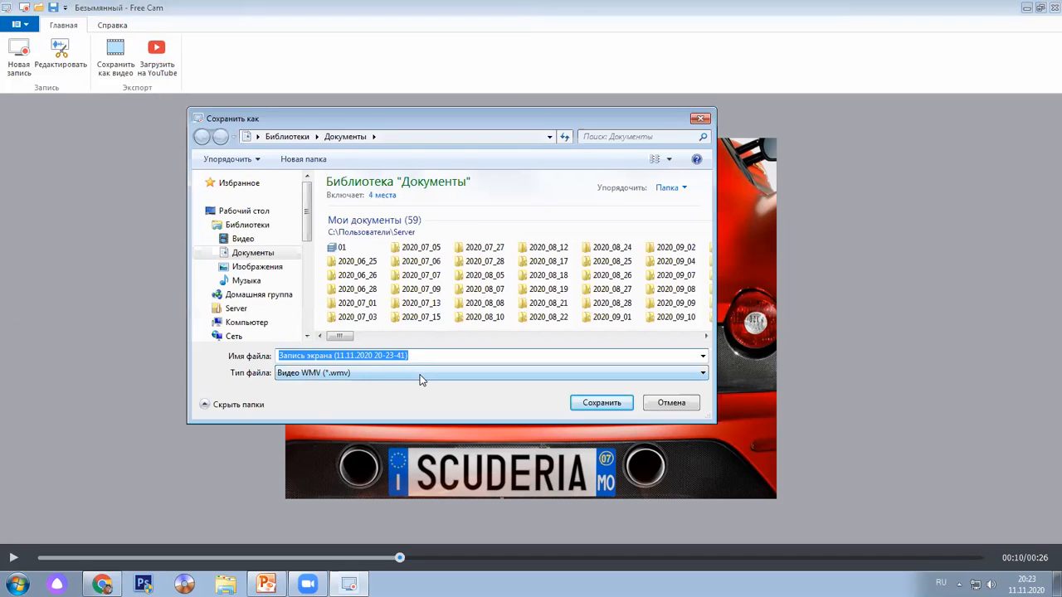
{"action": "type", "text": "Тест"}
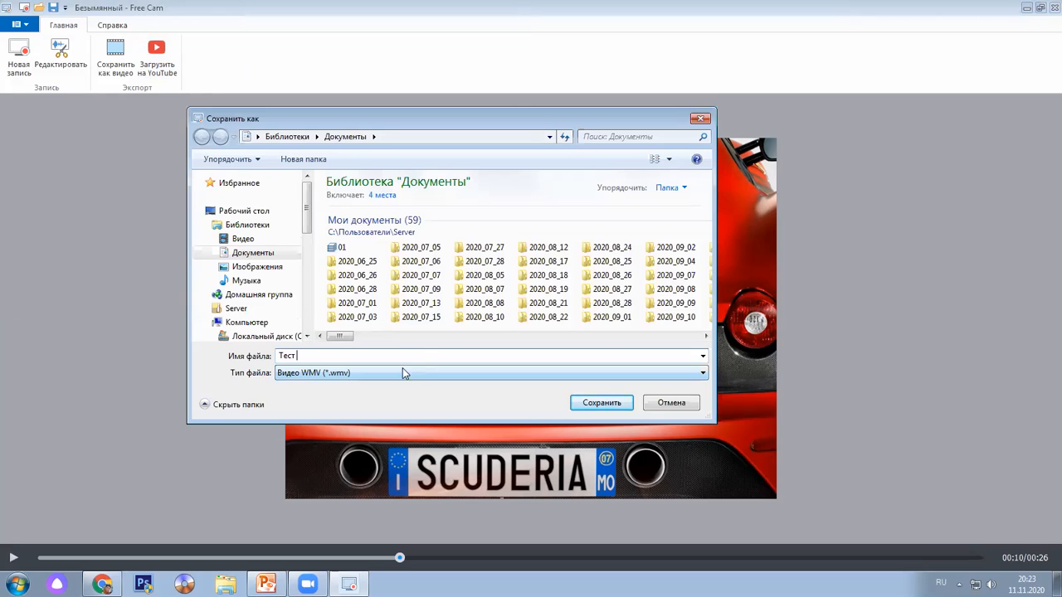
{"action": "left_click", "coordinate": [262, 241]}
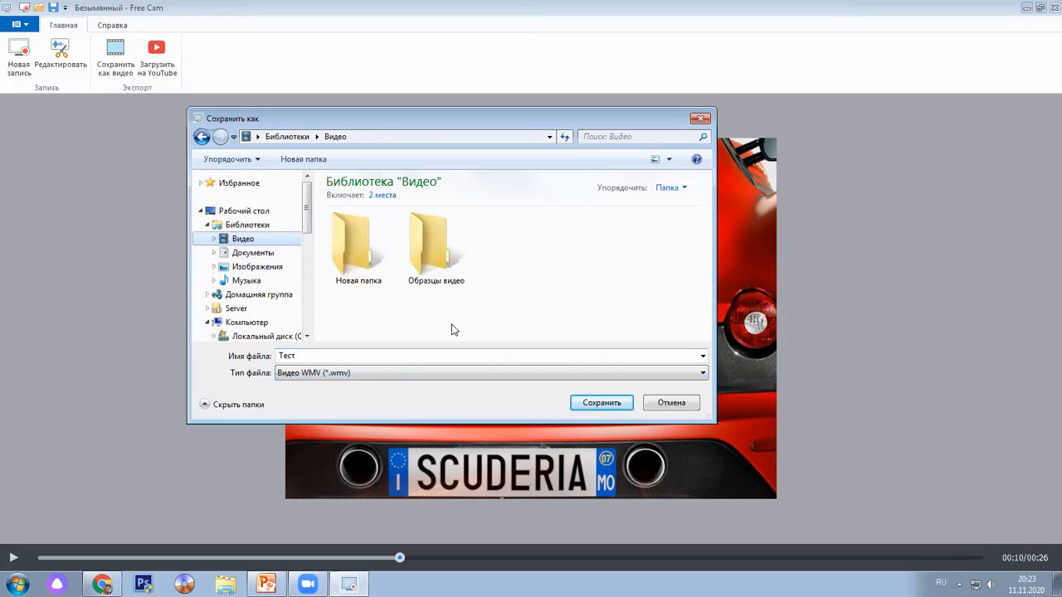
{"action": "left_click", "coordinate": [602, 403]}
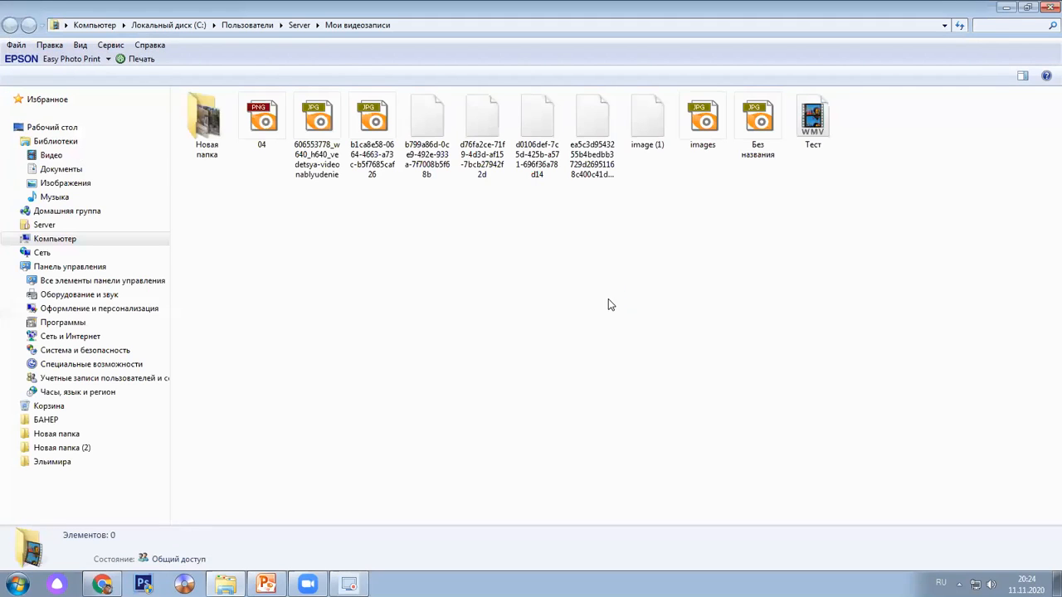
{"action": "left_click", "coordinate": [830, 143]}
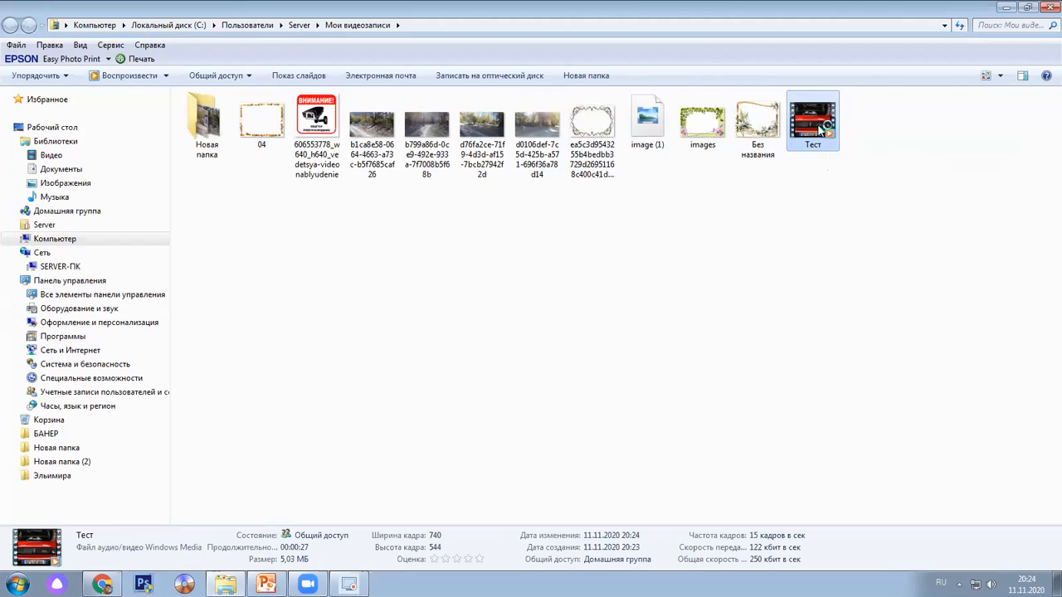
{"action": "double_click", "coordinate": [820, 129]}
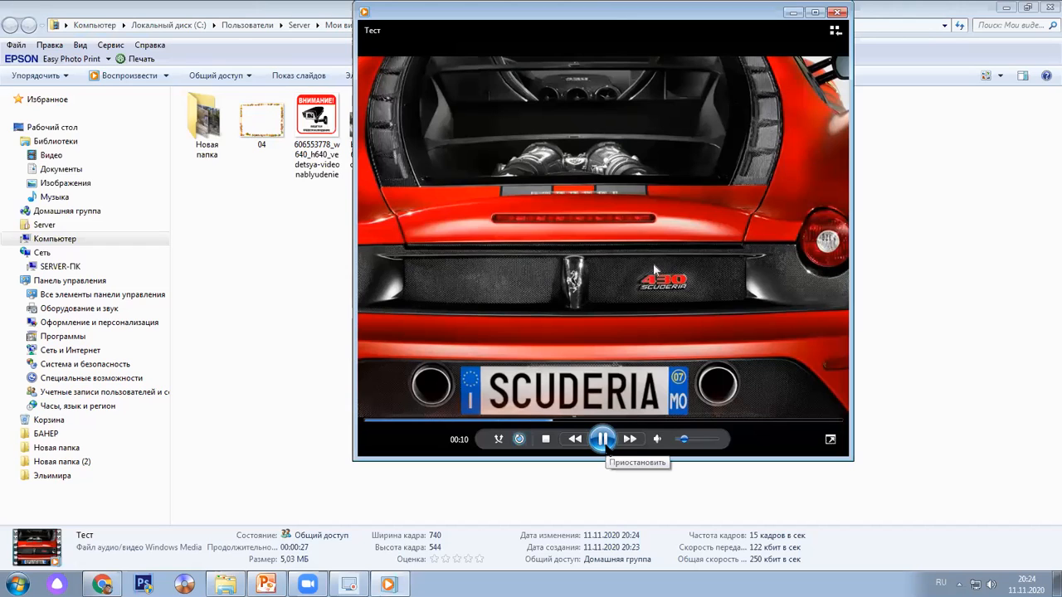
{"action": "left_click", "coordinate": [839, 12]}
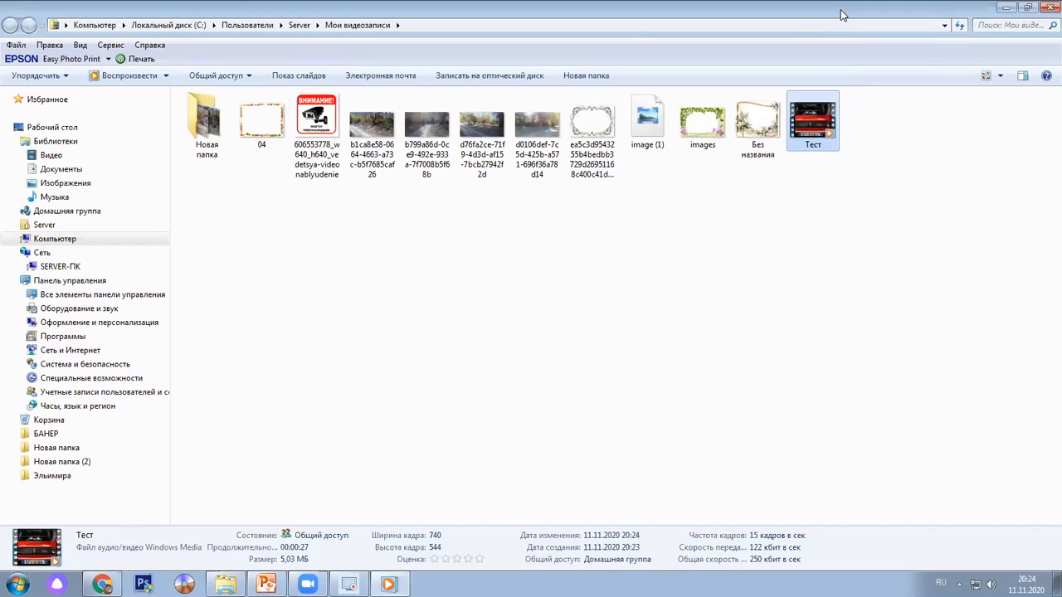
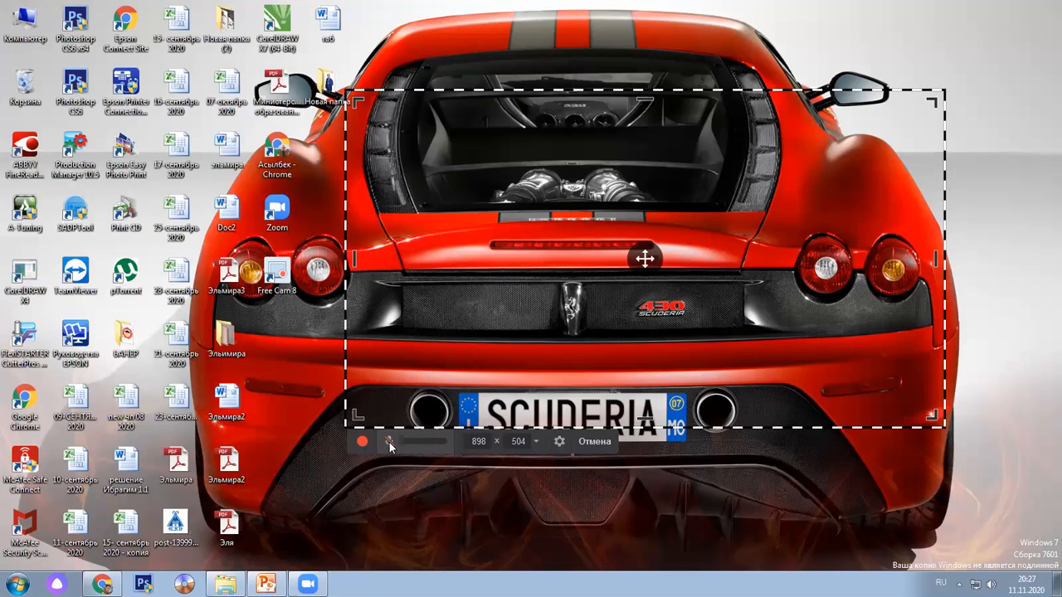
Unmute the microphone, then launch Настроить микрофон from Free Cam's recording settings
{"action": "left_click", "coordinate": [390, 444]}
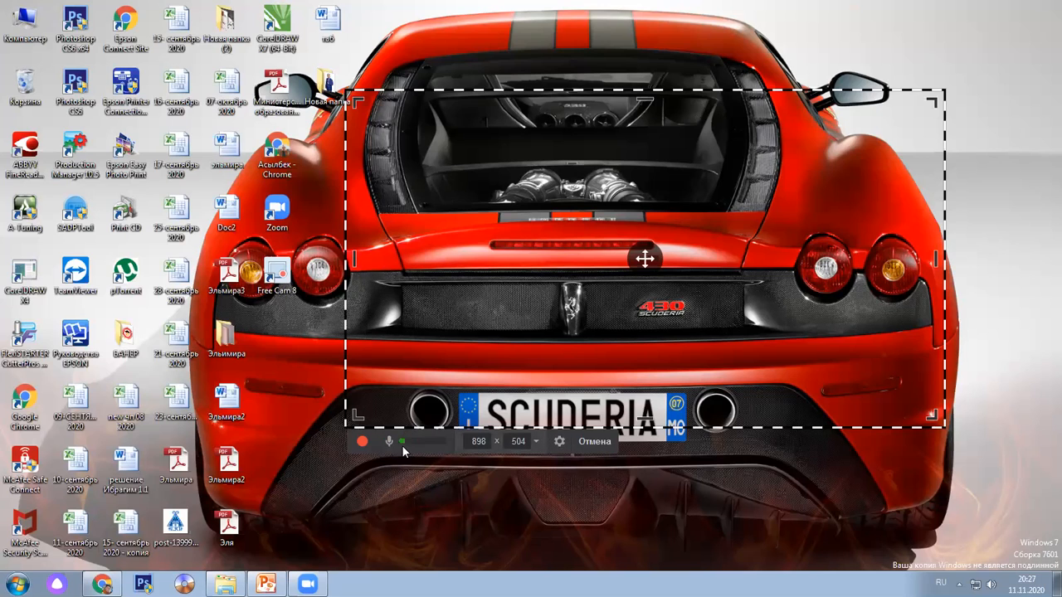
{"action": "left_click", "coordinate": [559, 441]}
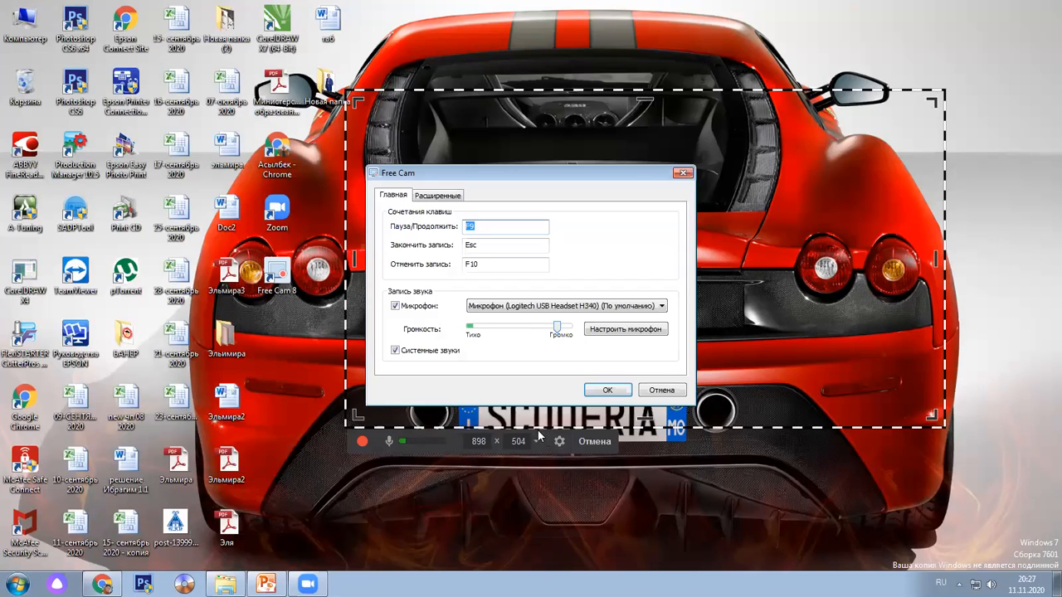
{"action": "left_click", "coordinate": [641, 332]}
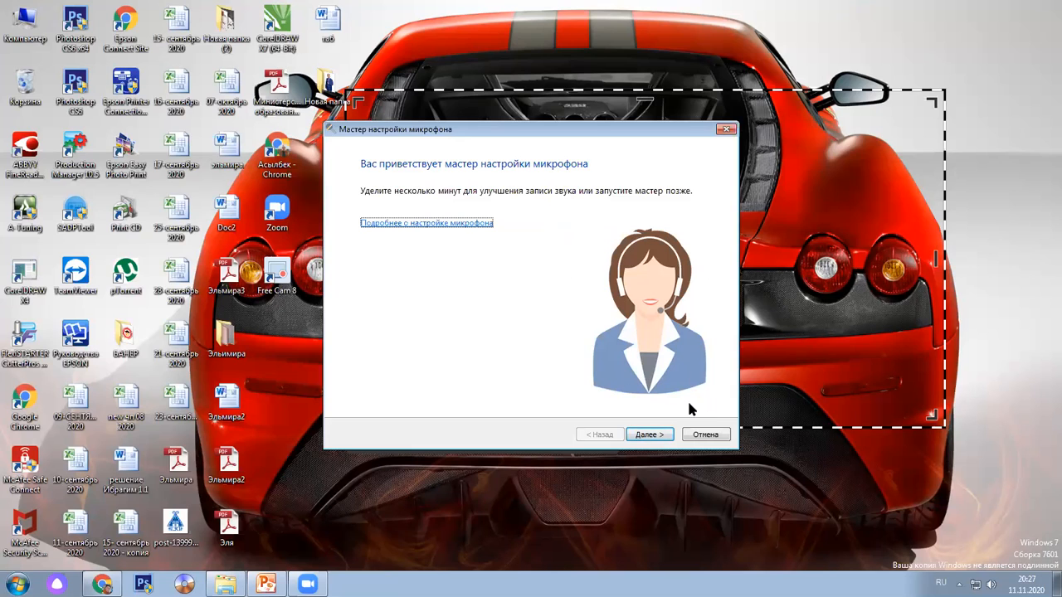
Pick Микрофон (Logitech USB Headset H340) as a Микрофон-гарнитура and advance to the reading test
{"action": "left_click", "coordinate": [663, 436]}
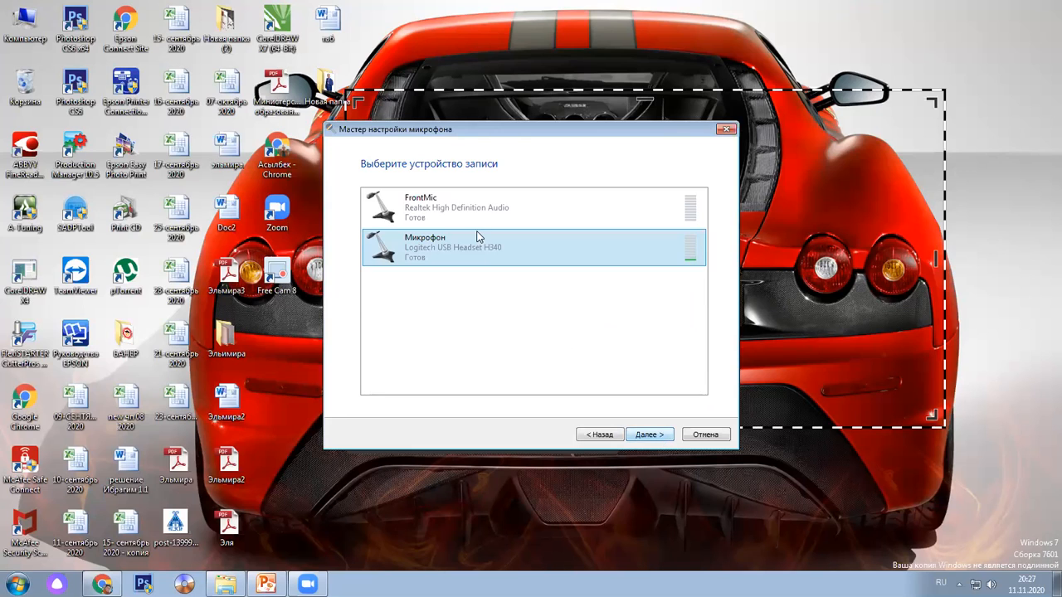
{"action": "left_click", "coordinate": [664, 442]}
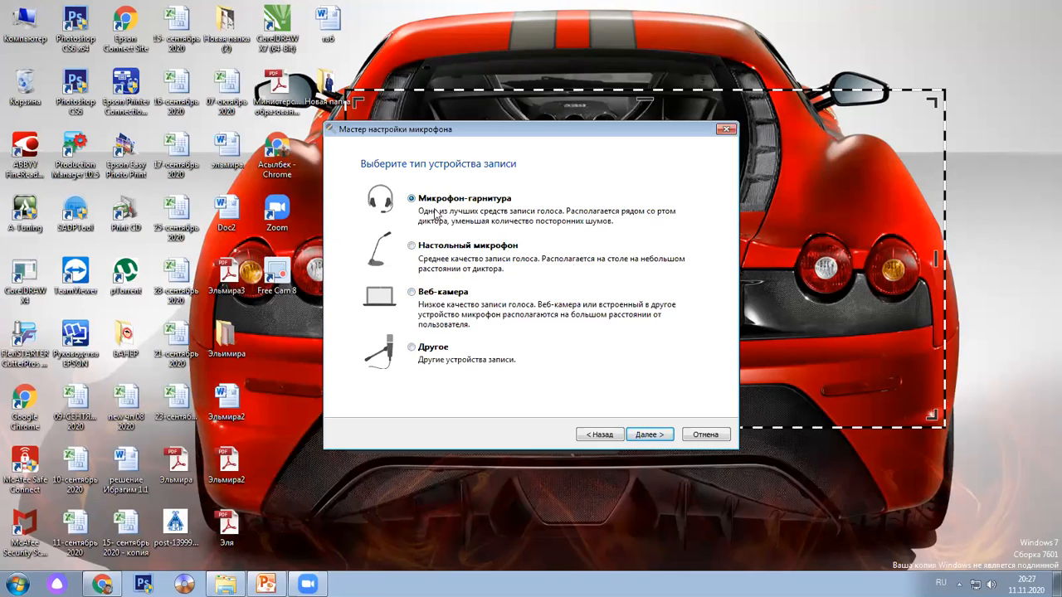
{"action": "left_click", "coordinate": [643, 437]}
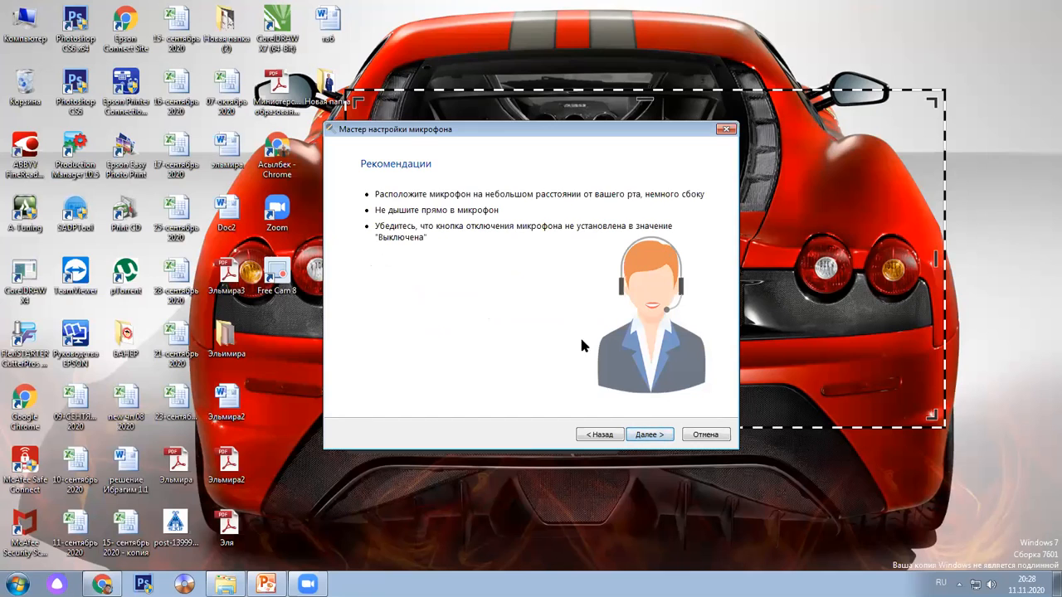
{"action": "left_click", "coordinate": [647, 434]}
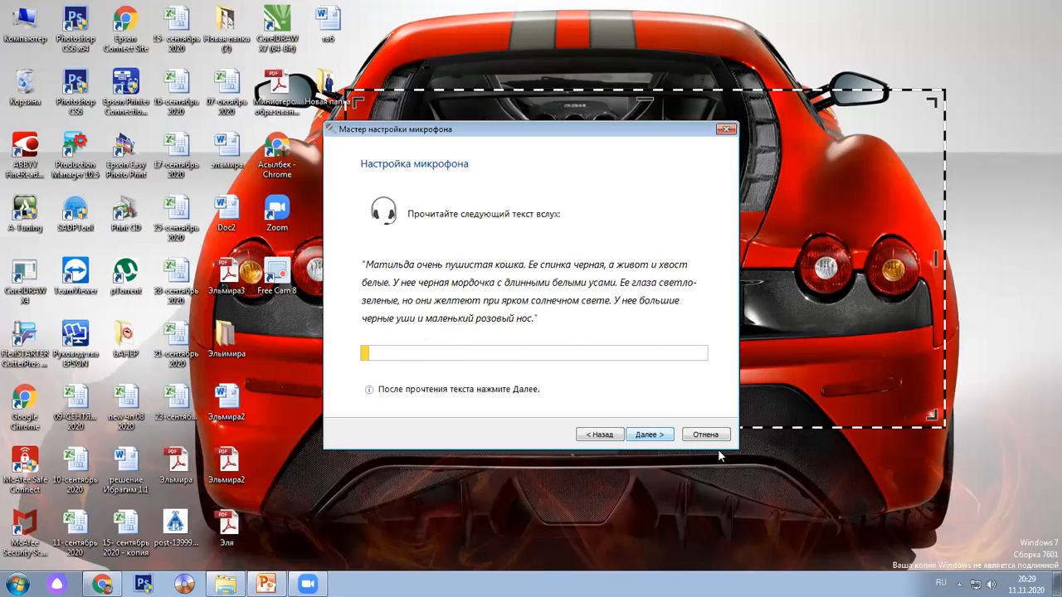
Read the sample passage aloud, then complete the wizard with Далее and Готово
{"action": "left_click", "coordinate": [643, 435]}
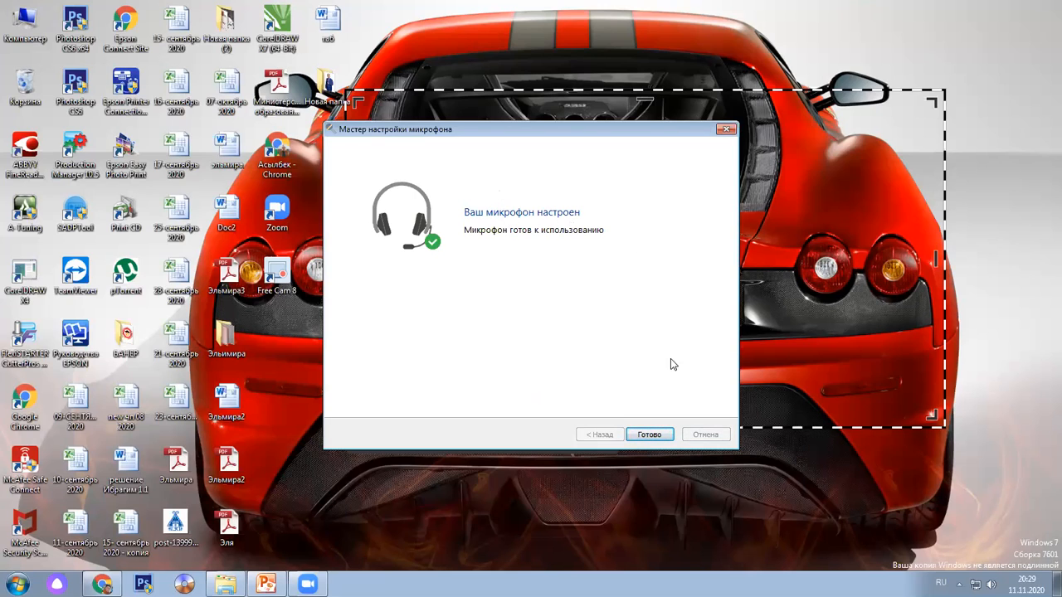
{"action": "left_click", "coordinate": [649, 435]}
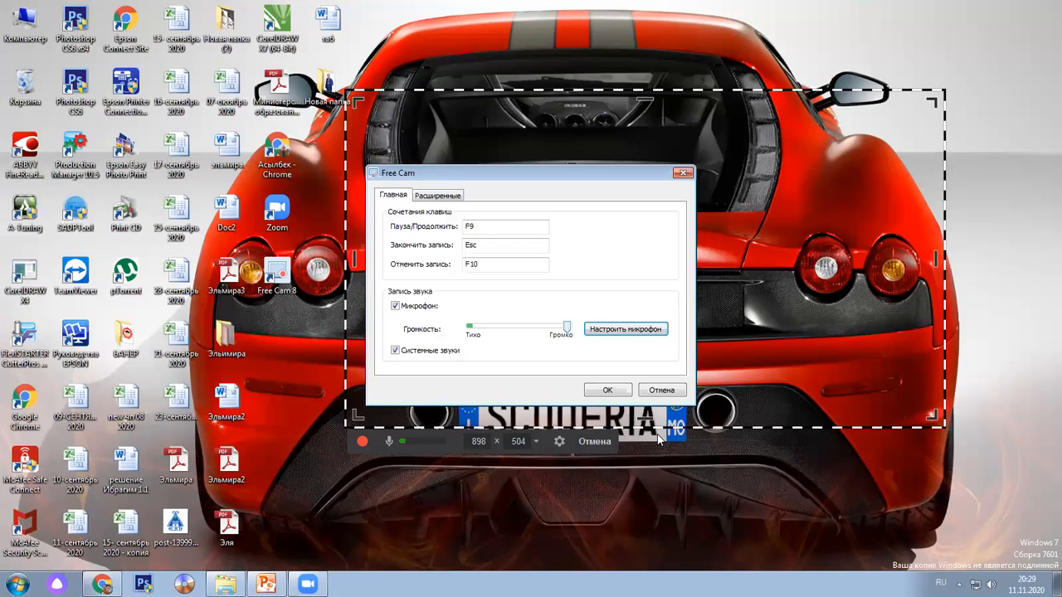
Set the Громкость slider to Громко, confirm the settings with OK, and return to the YouTube channel page
{"action": "left_click", "coordinate": [569, 327]}
{"action": "left_click", "coordinate": [578, 330]}
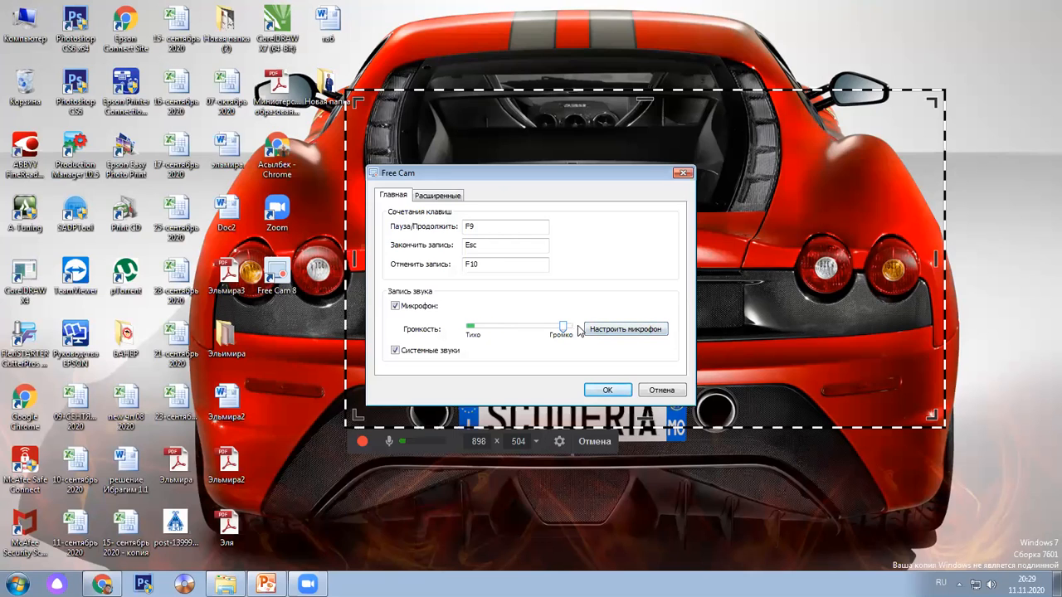
{"action": "left_click", "coordinate": [622, 390]}
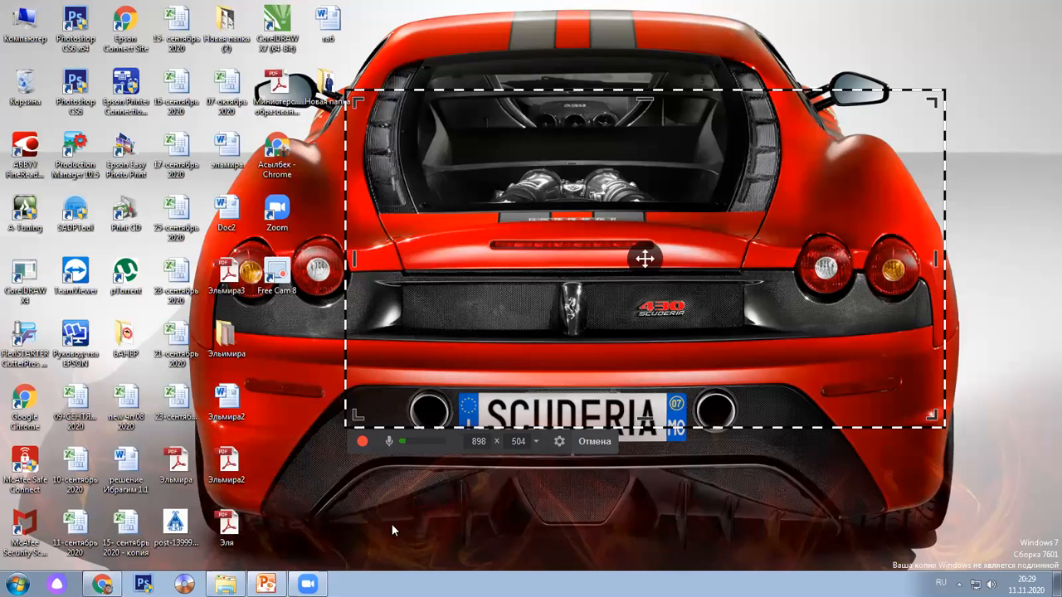
{"action": "left_click", "coordinate": [102, 584]}
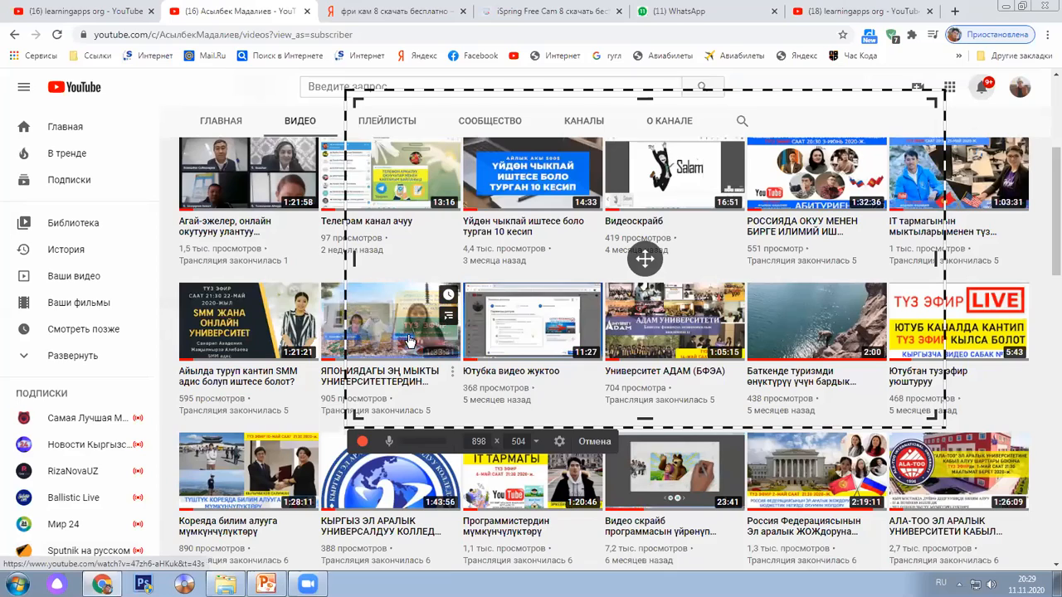
Scroll the channel's videos and open the Free Cam installation lesson
{"action": "scroll", "coordinate": [589, 404], "scroll_direction": "up", "scroll_amount": 3}
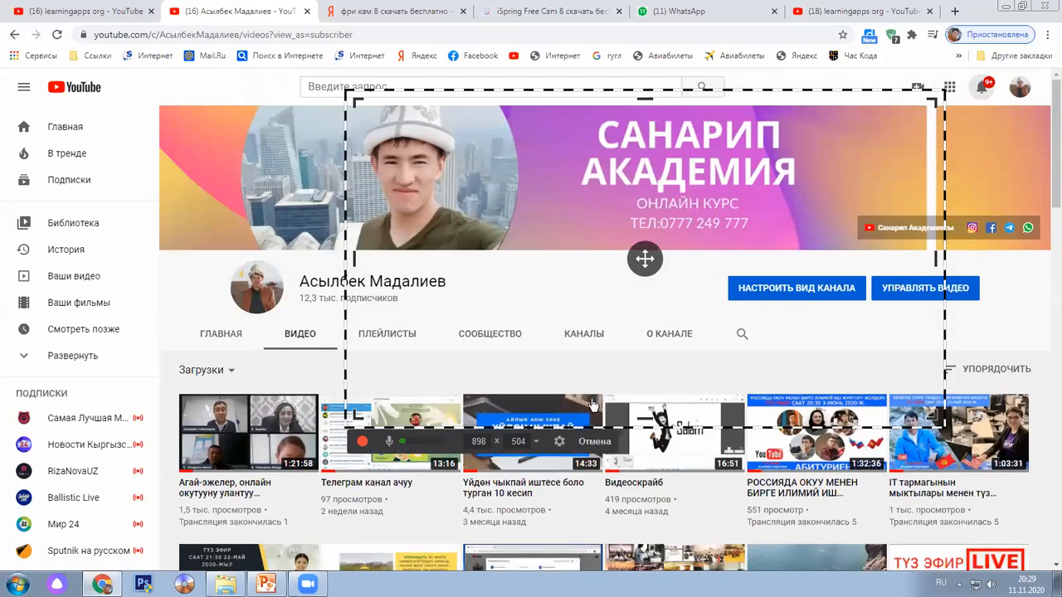
{"action": "scroll", "coordinate": [591, 402], "scroll_direction": "down", "scroll_amount": 2}
{"action": "scroll", "coordinate": [594, 404], "scroll_direction": "down", "scroll_amount": 6}
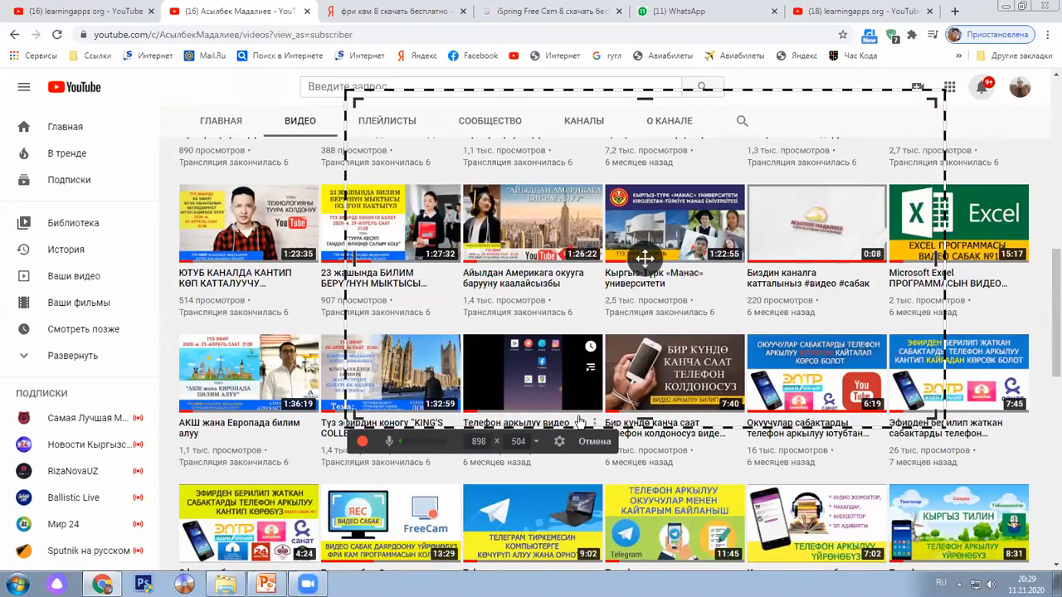
{"action": "scroll", "coordinate": [357, 486], "scroll_direction": "down", "scroll_amount": 1}
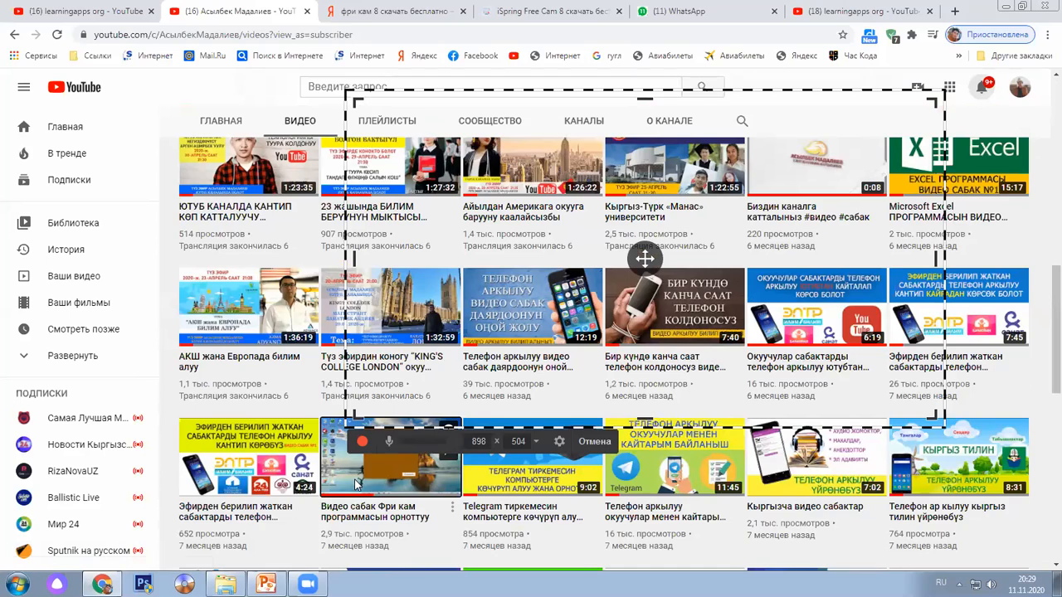
{"action": "left_click", "coordinate": [362, 486]}
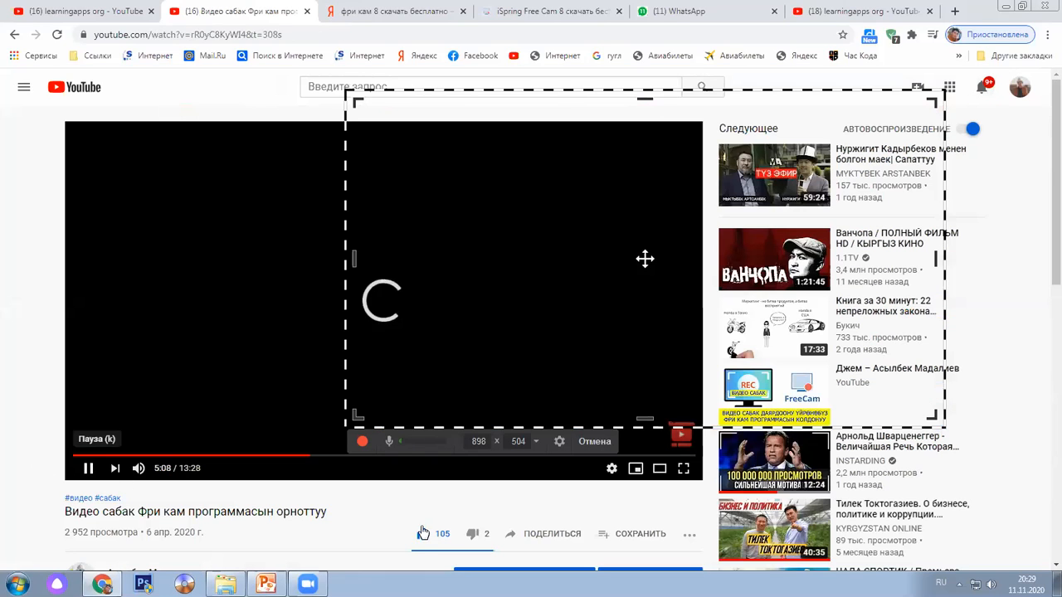
Cancel the capture frame and close the Free Cam window
{"action": "scroll", "coordinate": [535, 537], "scroll_direction": "down", "scroll_amount": 2}
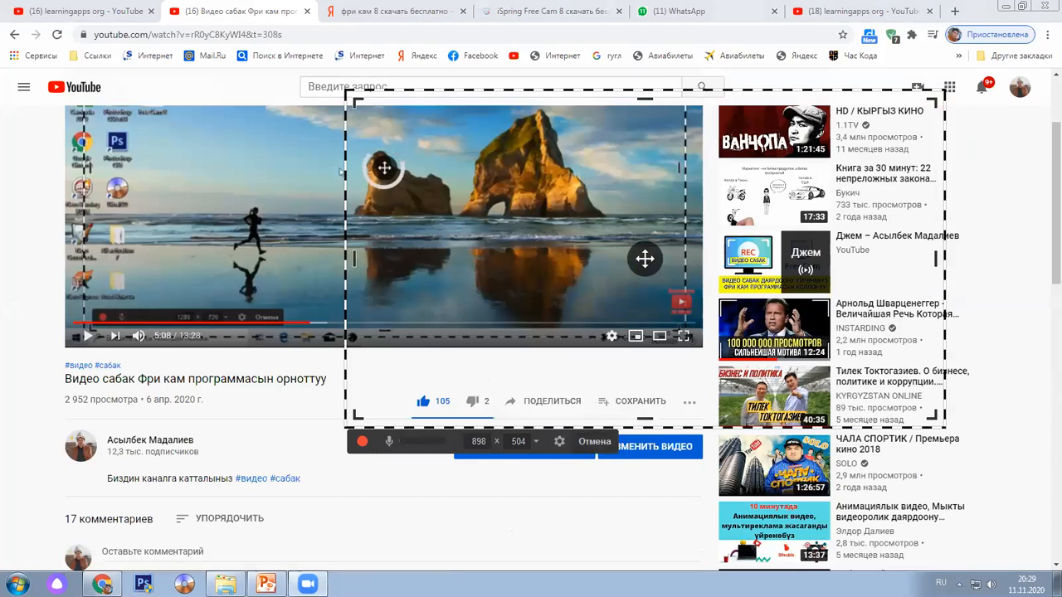
{"action": "left_click", "coordinate": [587, 444]}
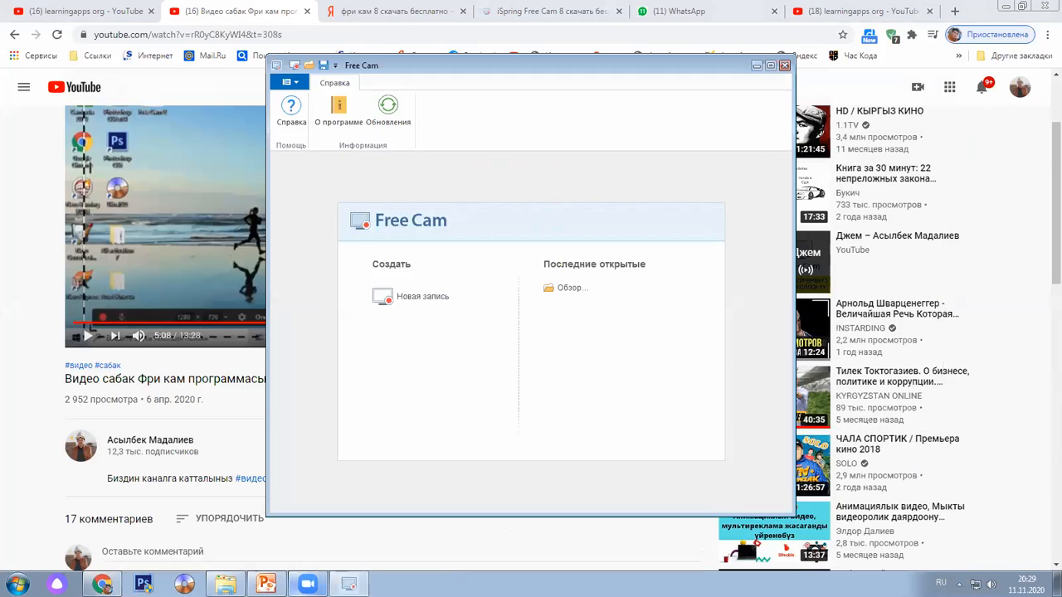
{"action": "left_click", "coordinate": [784, 65]}
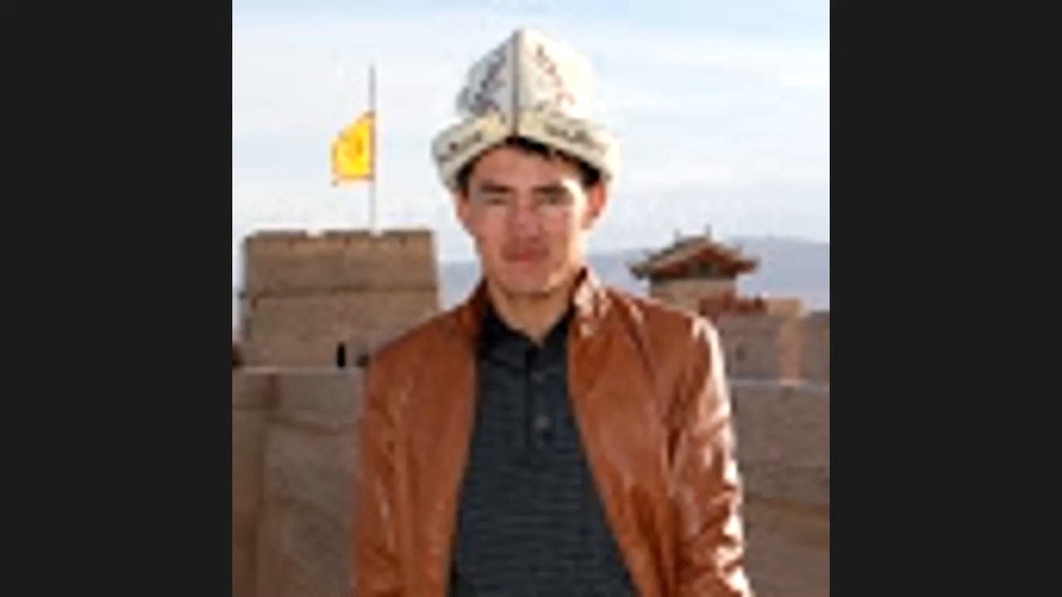
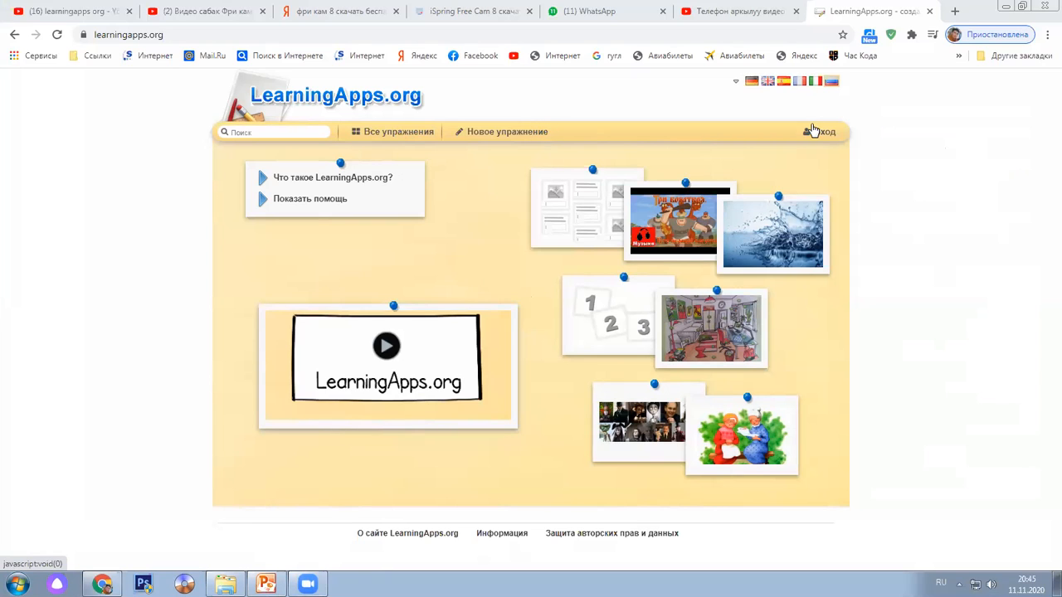
Open the Вход login dialog and switch to the 'Создать новый аккаунт' registration form
{"action": "left_click", "coordinate": [819, 132]}
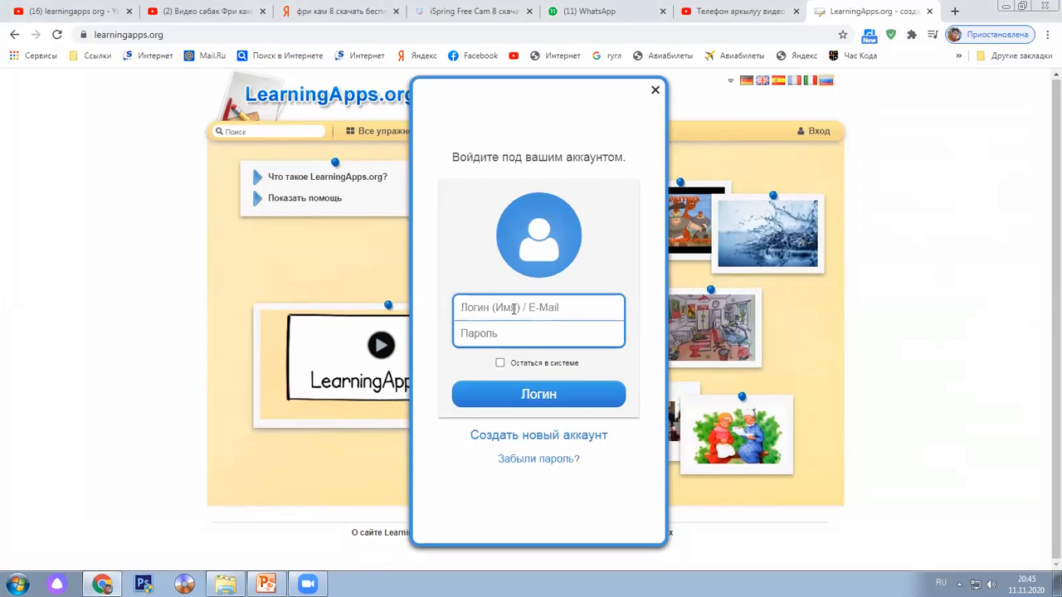
{"action": "left_click", "coordinate": [570, 306]}
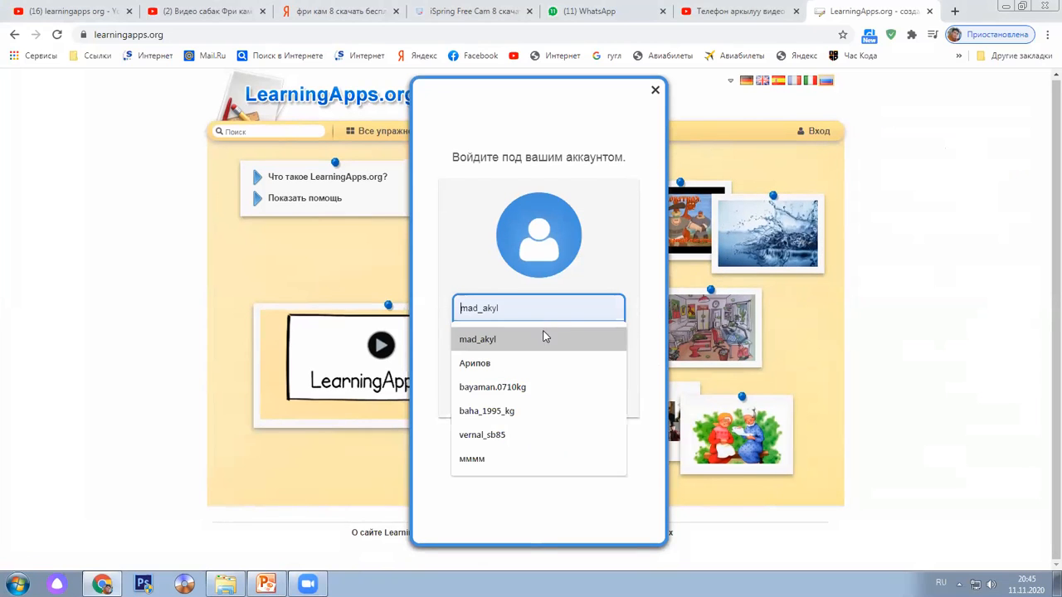
{"action": "left_click", "coordinate": [495, 342]}
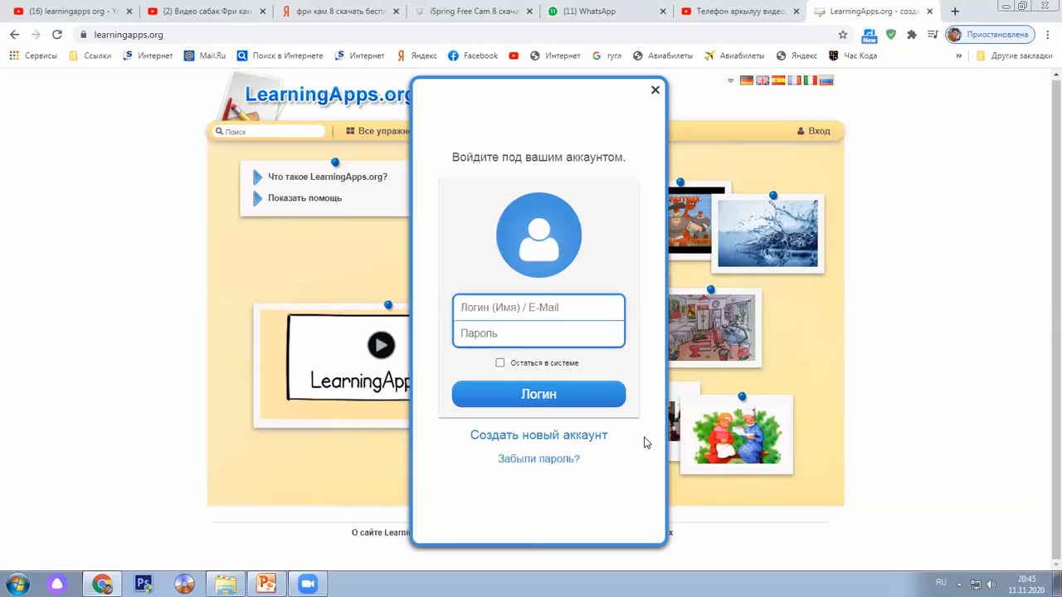
{"action": "left_click", "coordinate": [524, 437]}
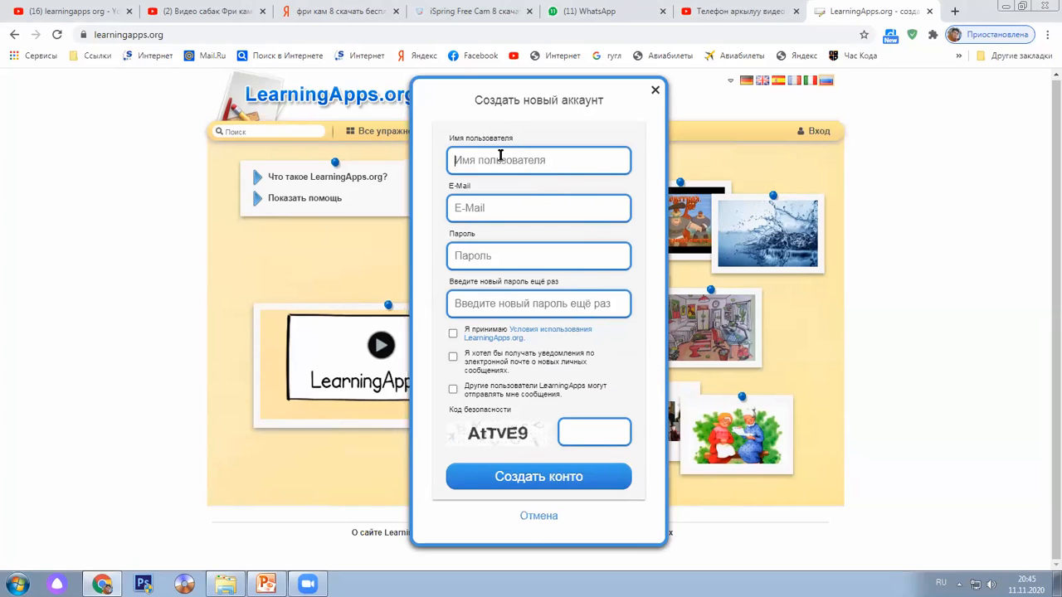
Tick the terms-of-use and both messaging consent checkboxes
{"action": "left_click", "coordinate": [491, 208]}
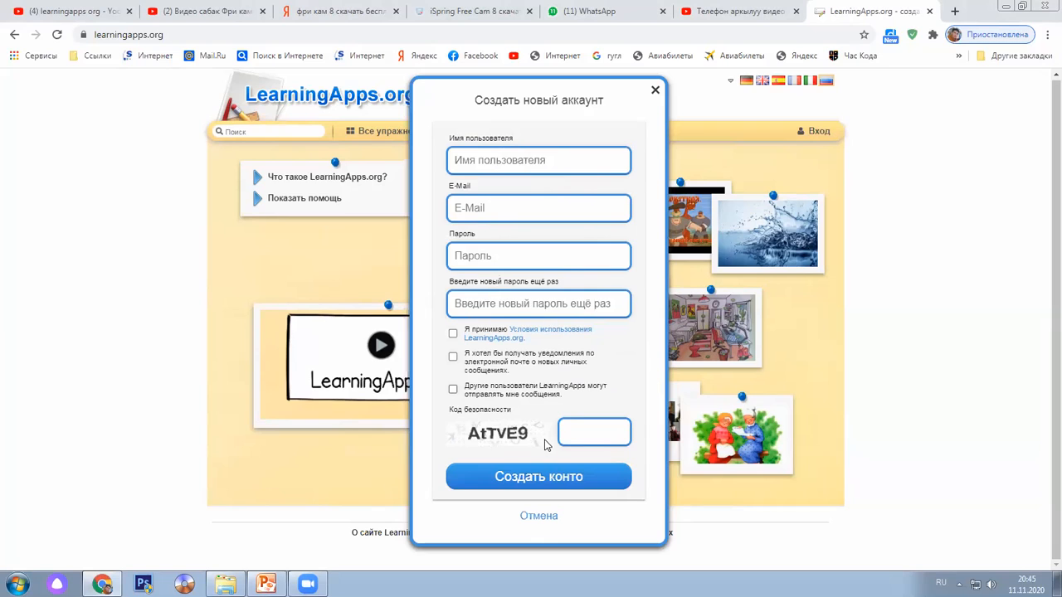
{"action": "left_click", "coordinate": [452, 333]}
{"action": "left_click", "coordinate": [452, 356]}
{"action": "left_click", "coordinate": [452, 388]}
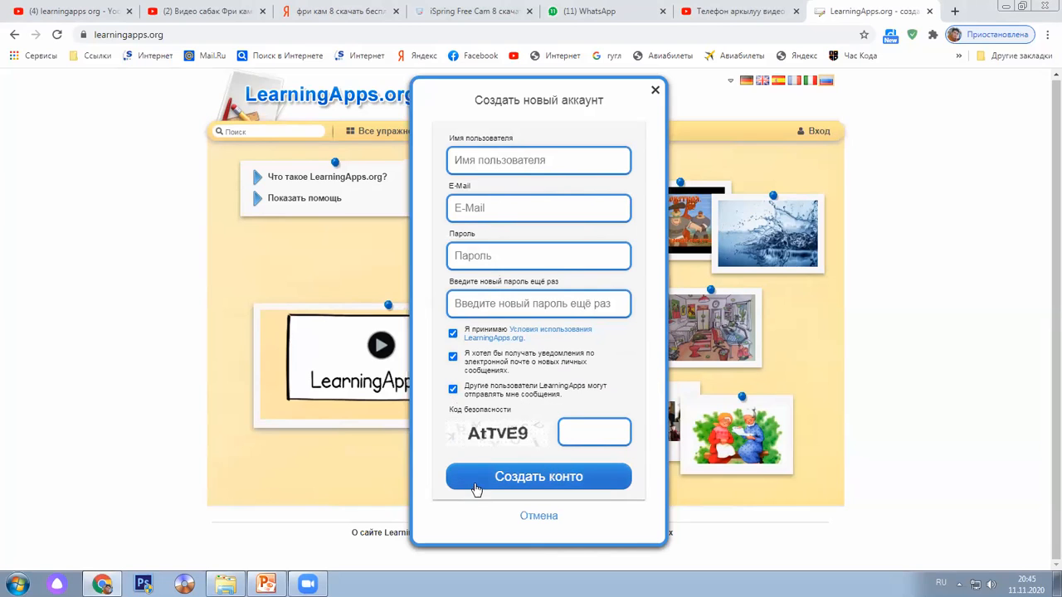
{"action": "left_click", "coordinate": [595, 432]}
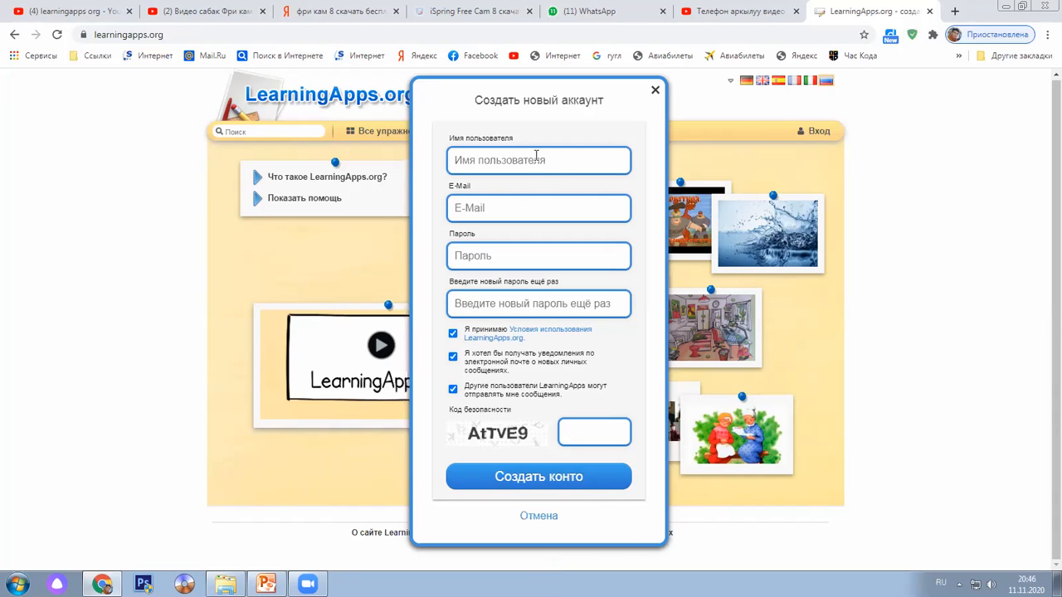
Enter a Cyrillic username and the user's Gmail e-mail address
{"action": "type", "text": "Асылбек"}
{"action": "left_click", "coordinate": [525, 209]}
{"action": "type", "text": "фы"}
{"action": "key", "text": "BackSpace"}
{"action": "key", "text": "BackSpace"}
{"action": "type", "text": "фы"}
{"action": "key", "text": "alt+shift"}
{"action": "key", "text": "BackSpace"}
{"action": "key", "text": "BackSpace"}
{"action": "type", "text": "as"}
{"action": "key", "text": "alt+shift"}
{"action": "type", "text": "yl"}
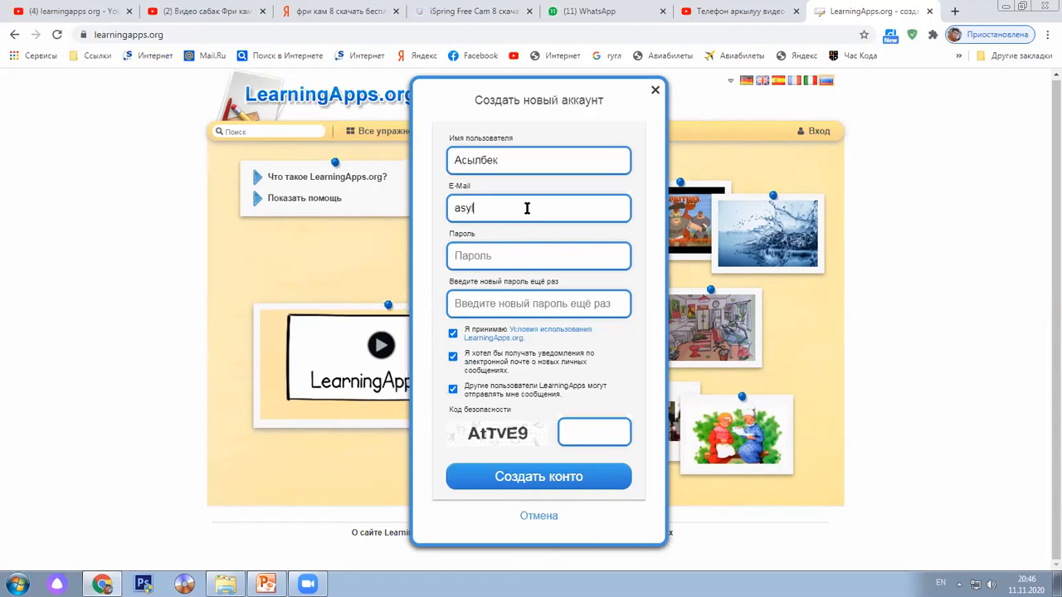
{"action": "key", "text": "BackSpace"}
{"action": "key", "text": "BackSpace"}
{"action": "key", "text": "BackSpace"}
{"action": "key", "text": "Home"}
{"action": "key", "text": "Delete"}
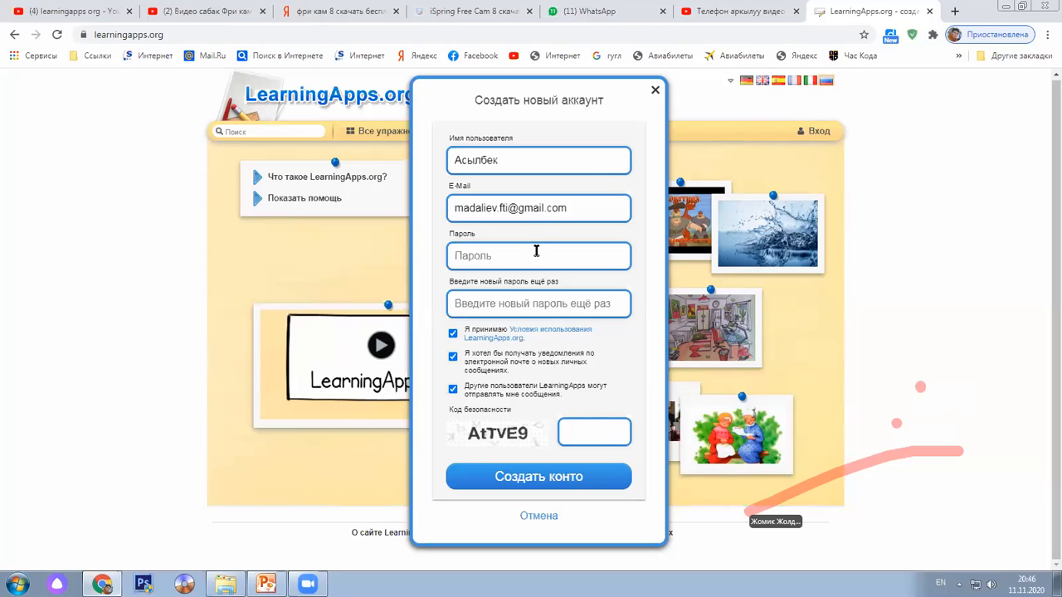
Type the password twice, enter the security code, and submit the form
{"action": "type", "text": "••"}
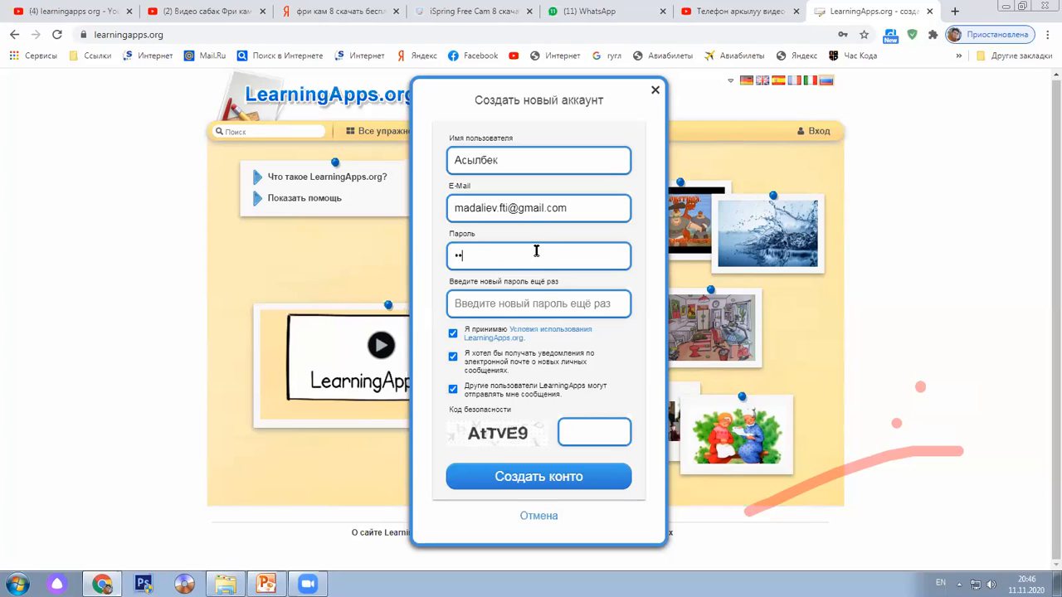
{"action": "type", "text": "•••••••••"}
{"action": "key", "text": "Tab"}
{"action": "type", "text": "••"}
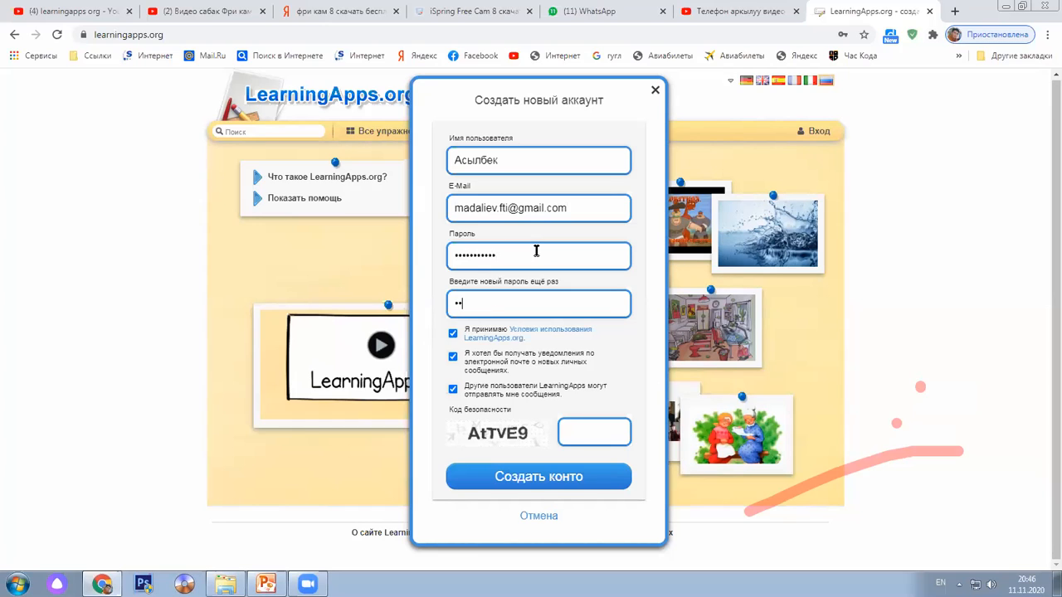
{"action": "type", "text": "•••••••••"}
{"action": "type", "text": "A"}
{"action": "type", "text": "t"}
{"action": "type", "text": "T"}
{"action": "type", "text": "V"}
{"action": "type", "text": "E"}
{"action": "type", "text": "9"}
{"action": "left_click", "coordinate": [549, 488]}
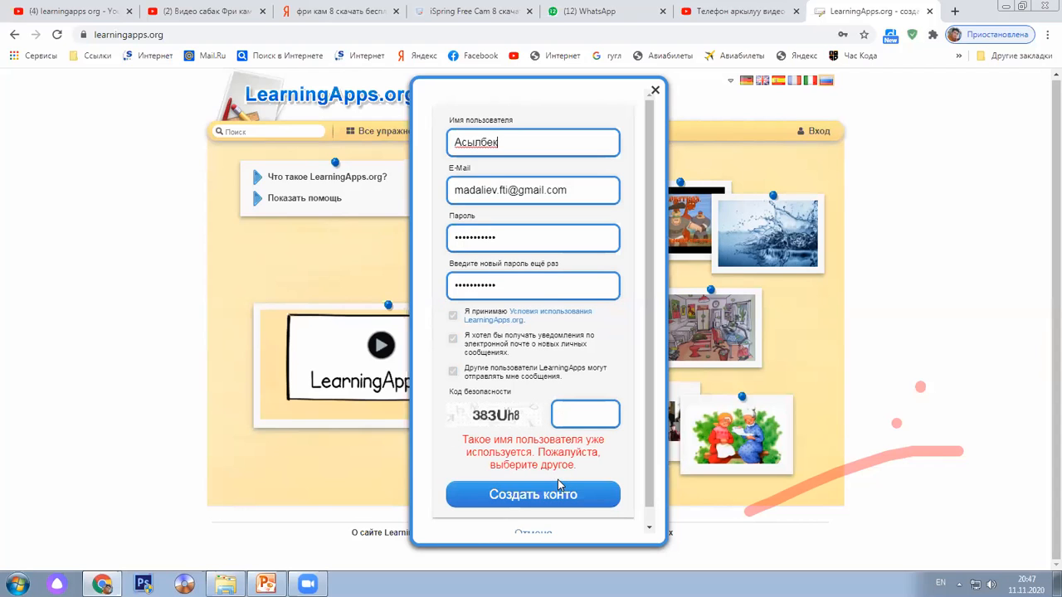
Resubmit with the new security code, then delete the already-taken username
{"action": "left_click", "coordinate": [582, 414]}
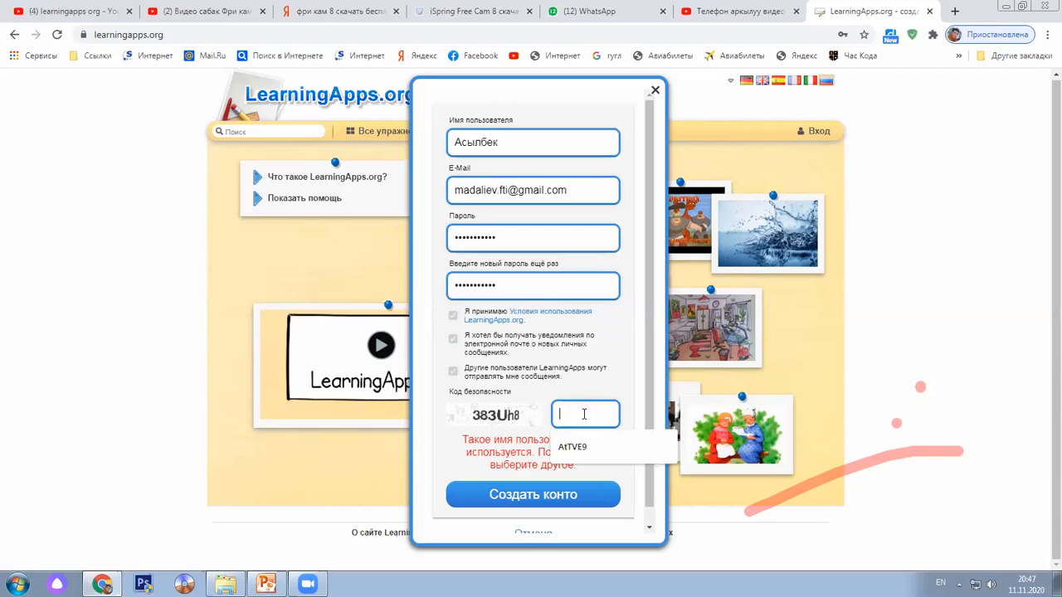
{"action": "type", "text": "38"}
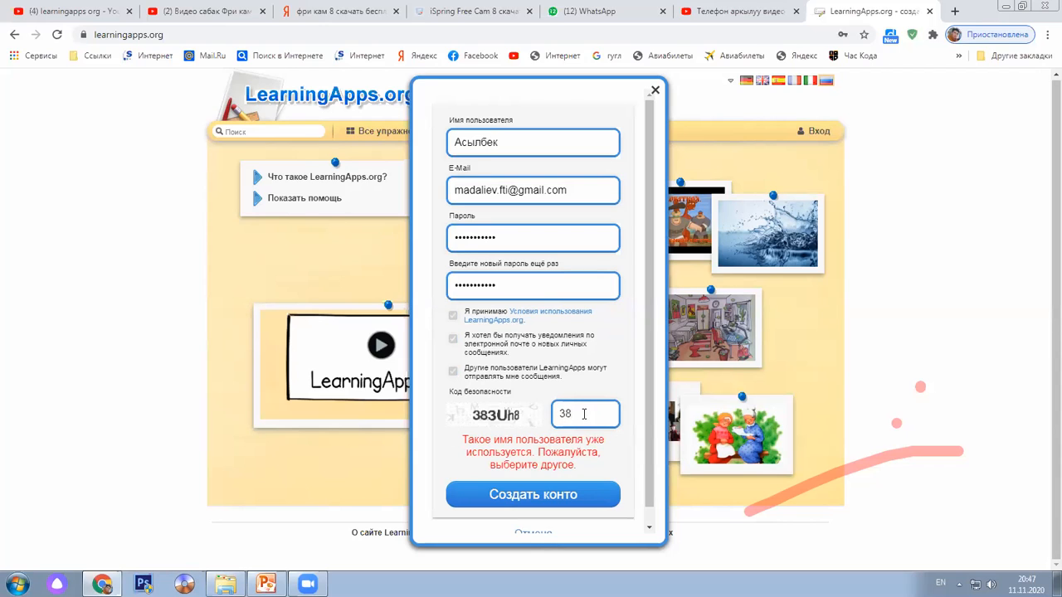
{"action": "type", "text": "3Uh8"}
{"action": "left_click", "coordinate": [537, 501]}
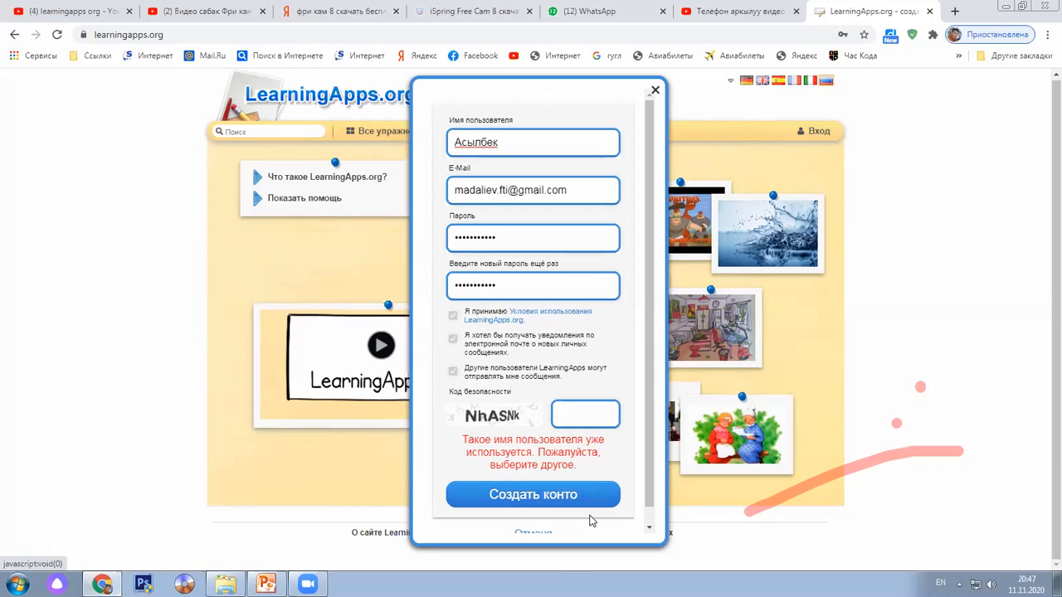
{"action": "left_click_drag", "start_coordinate": [539, 144], "coordinate": [446, 149]}
{"action": "key", "text": "BackSpace"}
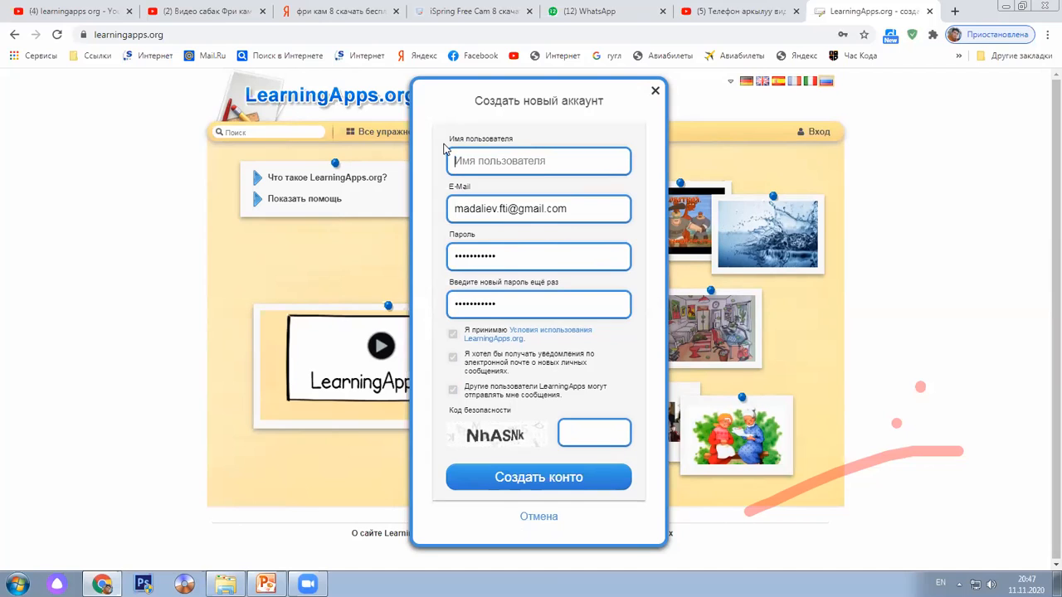
Type a new Cyrillic full-name username into the username field
{"action": "key", "text": "BackSpace"}
{"action": "key", "text": "alt+shift"}
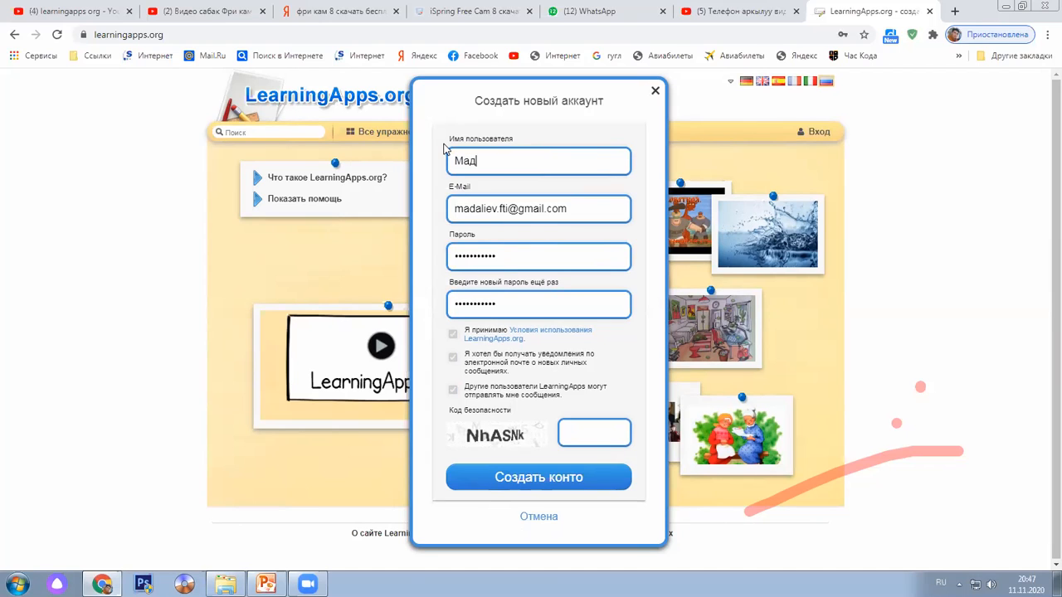
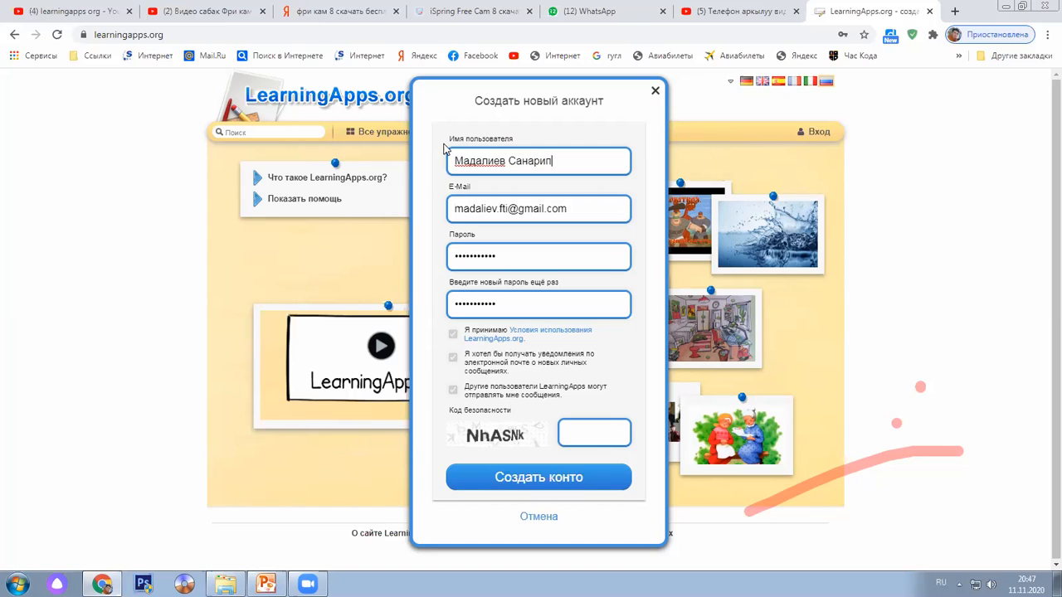
Enter the displayed security code and resubmit the registration
{"action": "left_click", "coordinate": [598, 431]}
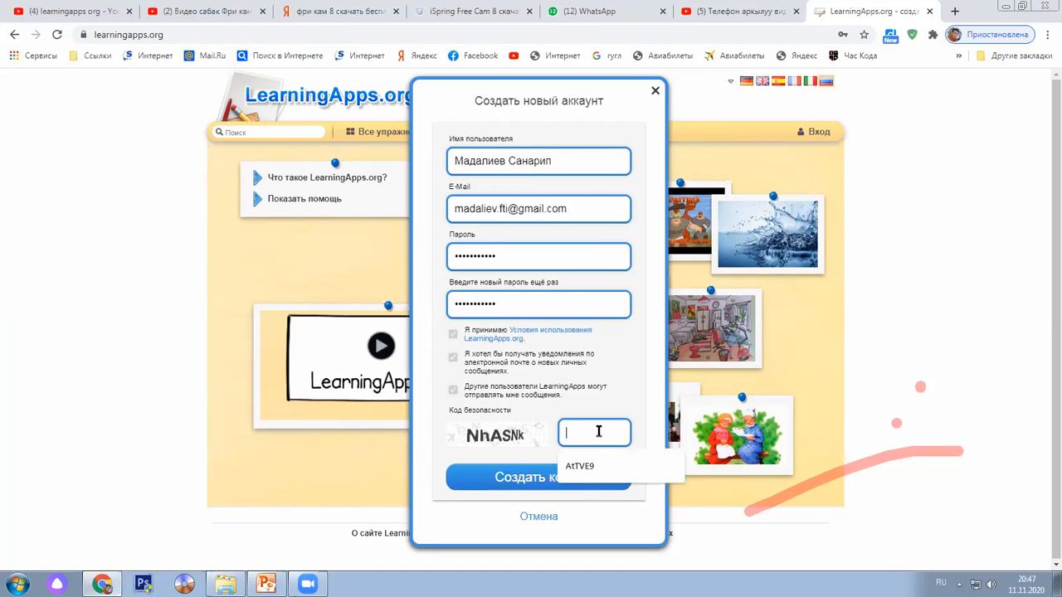
{"action": "type", "text": "И"}
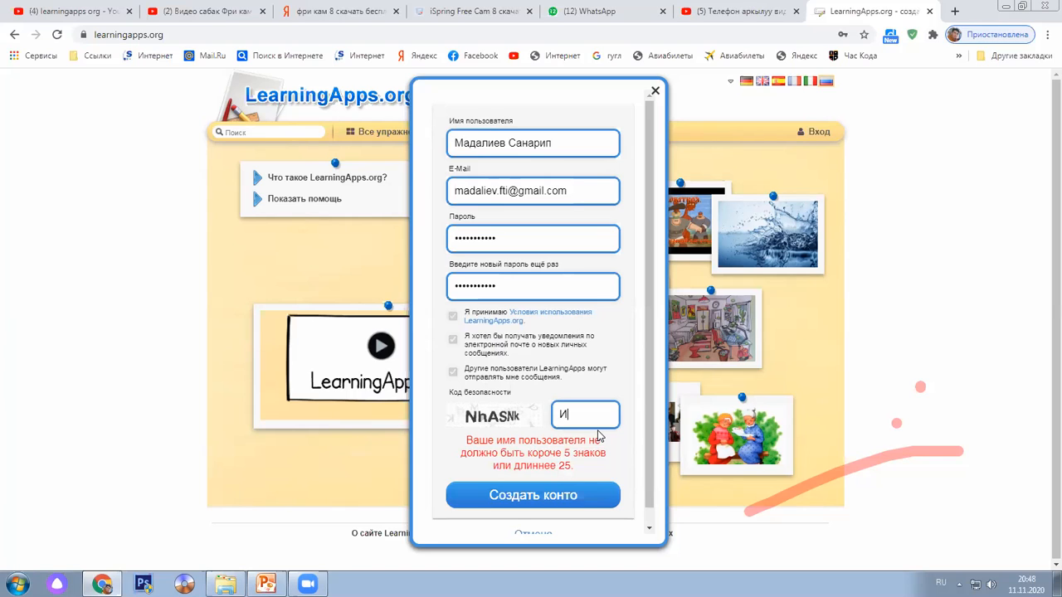
{"action": "type", "text": "р"}
{"action": "key", "text": "BackSpace"}
{"action": "key", "text": "BackSpace"}
{"action": "type", "text": "NjhAj"}
{"action": "key", "text": "BackSpace"}
{"action": "type", "text": "sNk"}
{"action": "left_click", "coordinate": [568, 504]}
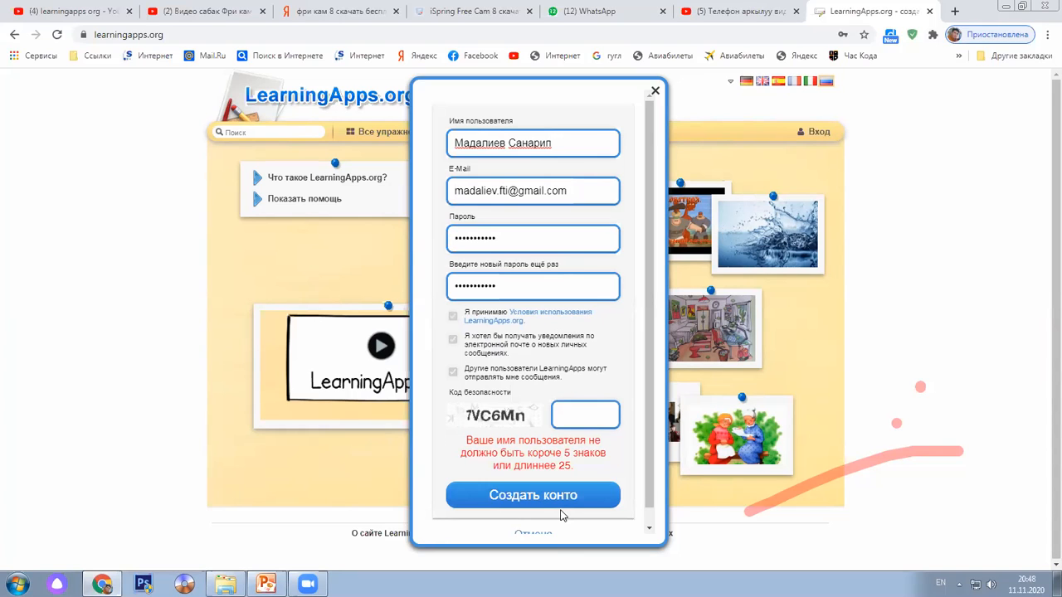
Replace the rejected username with a Latin-letters-and-digits one, enter the new code, and create the account
{"action": "left_click", "coordinate": [572, 142]}
{"action": "key", "text": "BackSpace"}
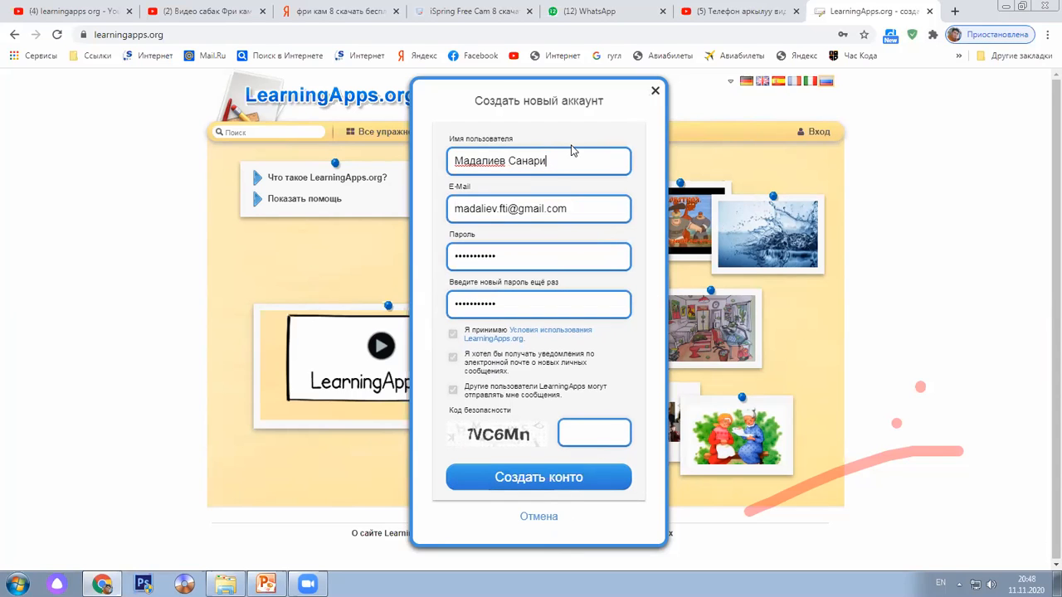
{"action": "key", "text": "ctrl+a"}
{"action": "key", "text": "BackSpace"}
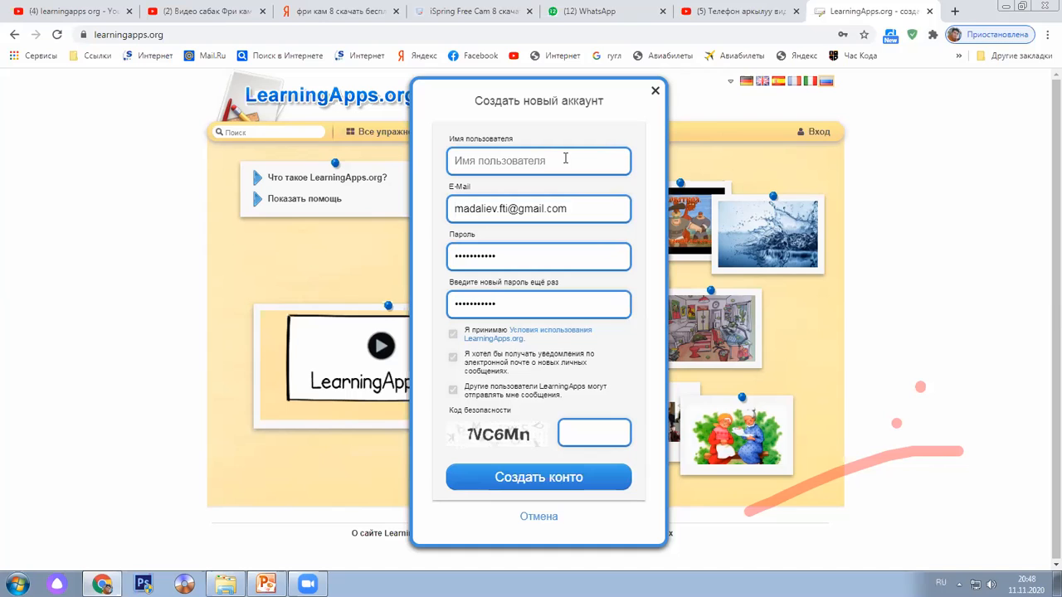
{"action": "left_click", "coordinate": [565, 158]}
{"action": "type", "text": "As"}
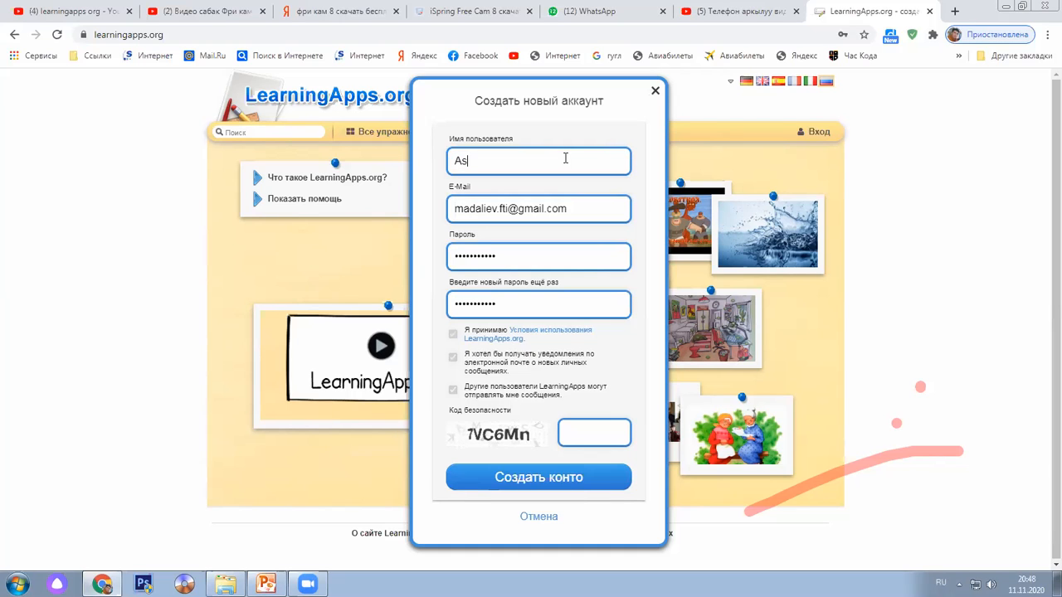
{"action": "type", "text": "ylbek240792"}
{"action": "left_click", "coordinate": [581, 430]}
{"action": "left_click", "coordinate": [581, 430]}
{"action": "type", "text": "7"}
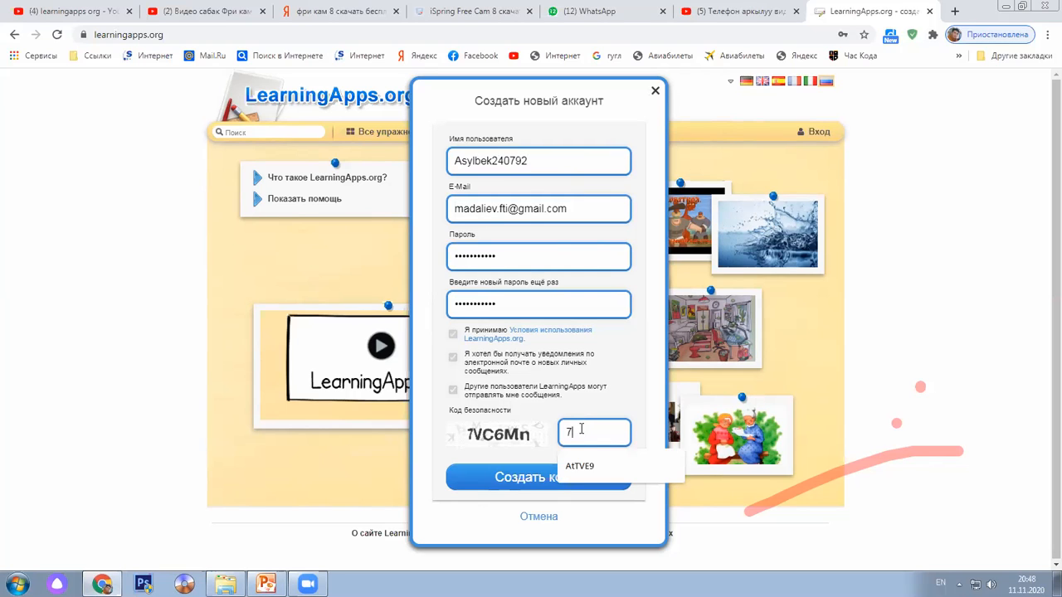
{"action": "type", "text": "V"}
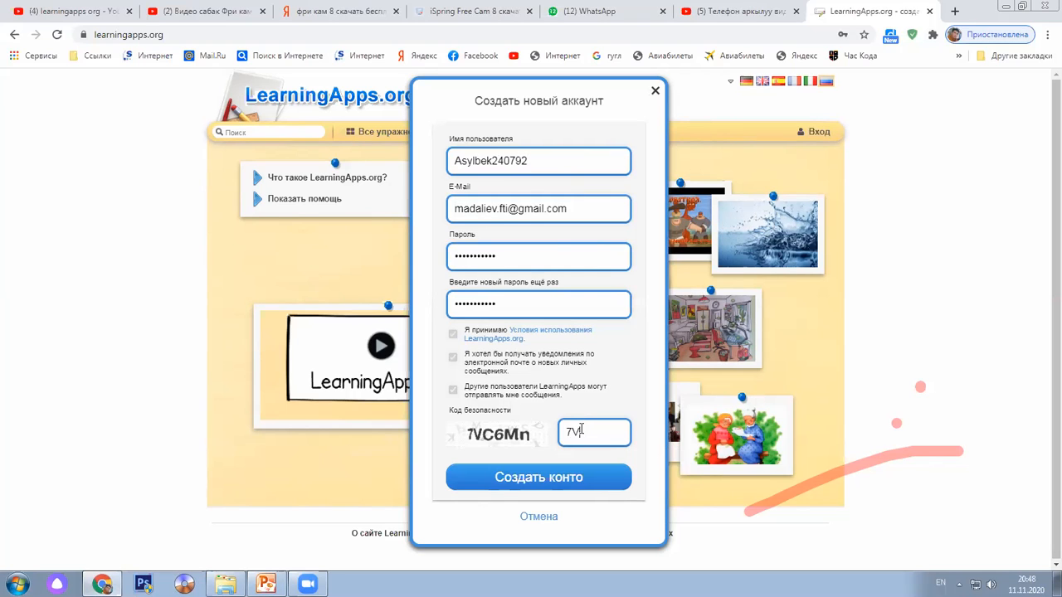
{"action": "type", "text": "C6Mn"}
{"action": "left_click", "coordinate": [598, 483]}
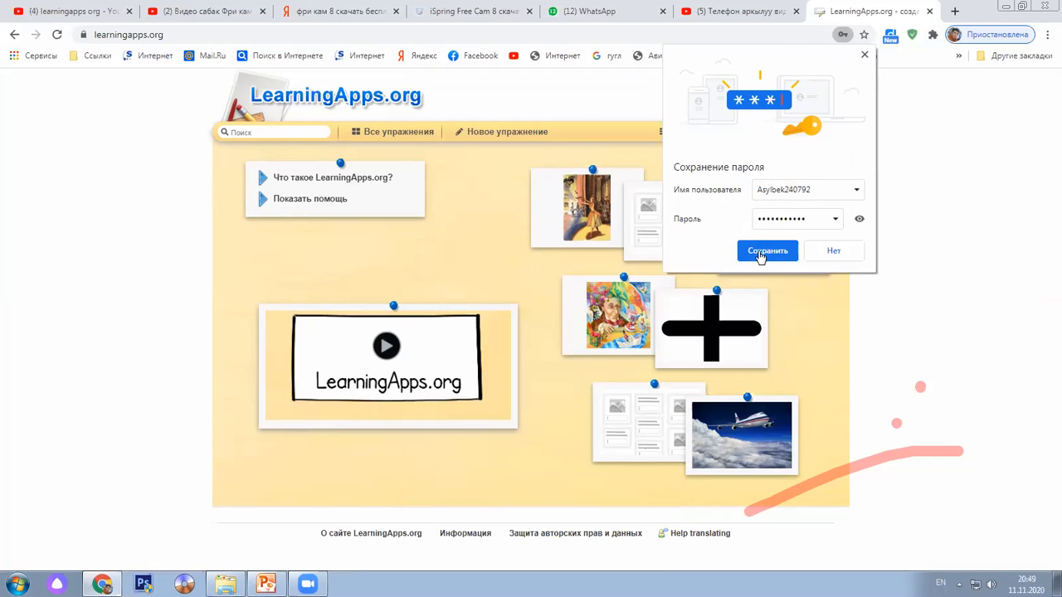
Save the new LearningApps.org login in Chrome's password bubble
{"action": "left_click", "coordinate": [762, 254]}
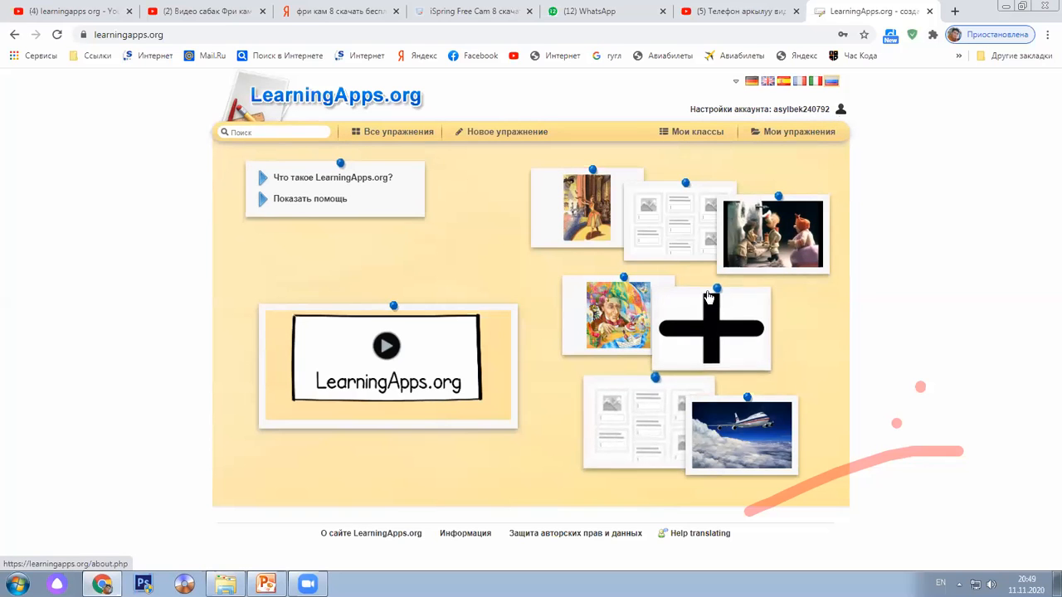
Zoom the LearningApps.org home page to 150% and then 175%
{"action": "scroll", "coordinate": [705, 310], "scroll_direction": "up", "scroll_amount": 3, "text": "ctrl"}
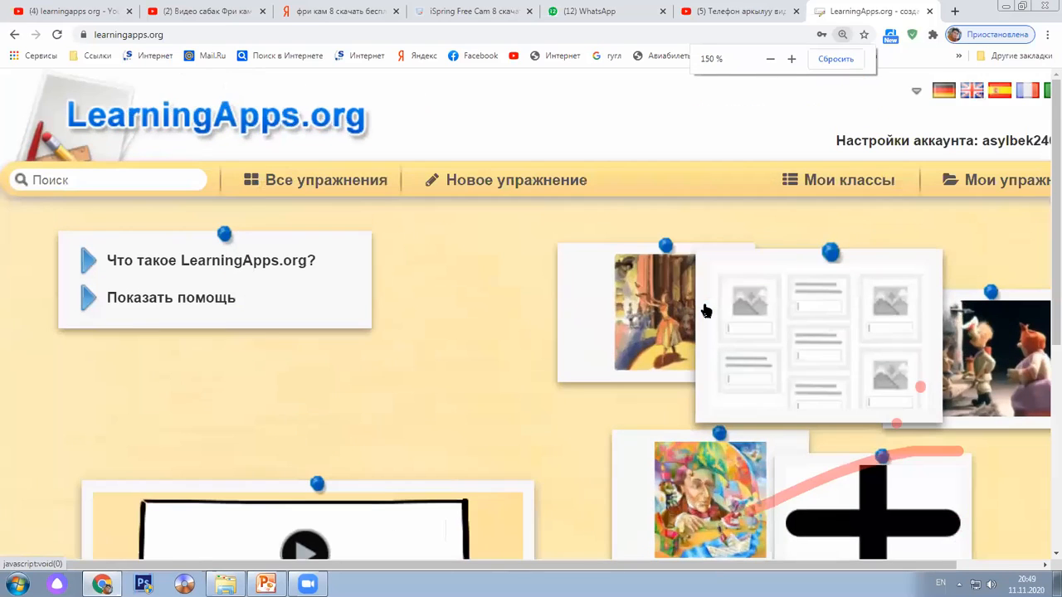
{"action": "scroll", "coordinate": [703, 312], "scroll_direction": "up", "scroll_amount": 1, "text": "ctrl"}
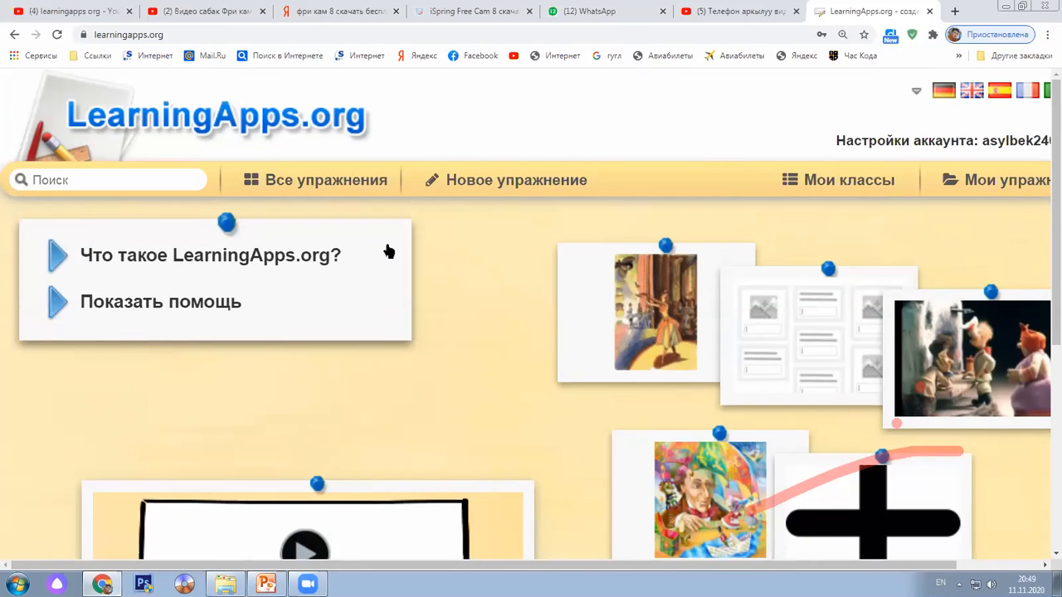
Open Все упражнения to browse the categories, then switch the keyboard to Russian
{"action": "left_click", "coordinate": [289, 184]}
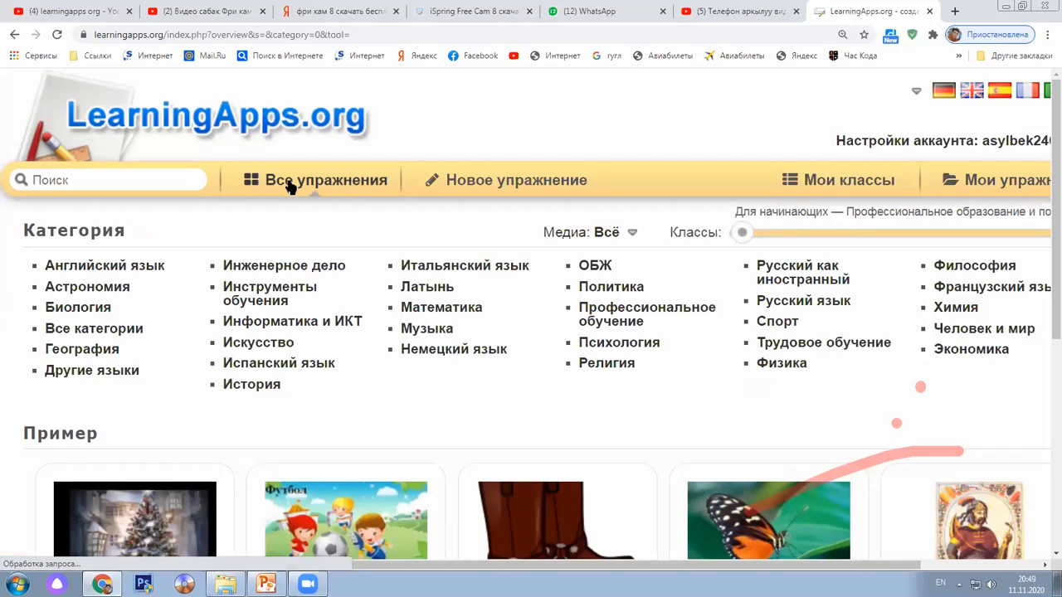
{"action": "left_click_drag", "start_coordinate": [25, 229], "coordinate": [137, 240]}
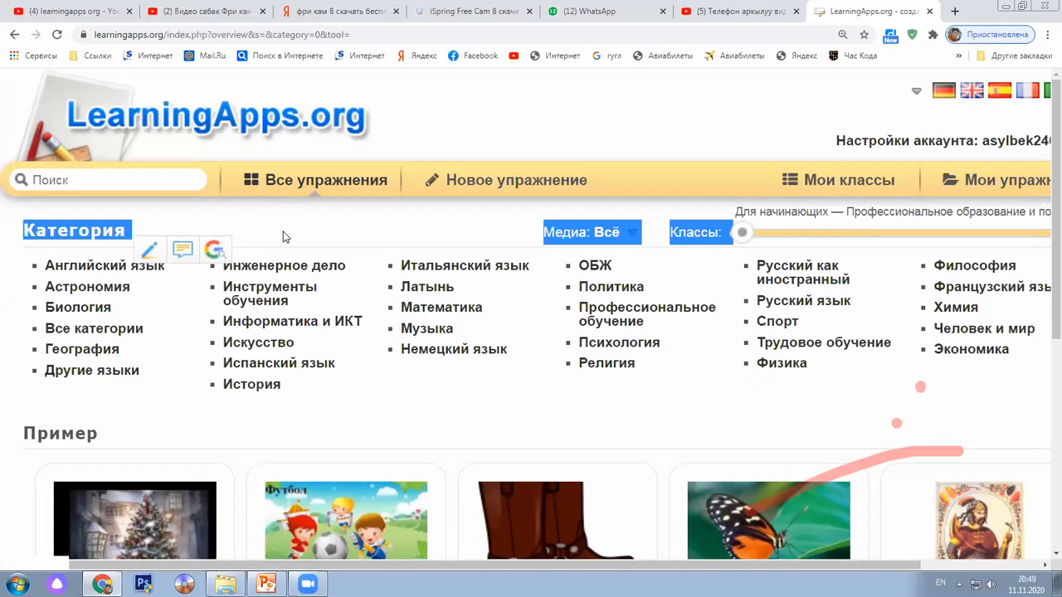
{"action": "left_click", "coordinate": [334, 394]}
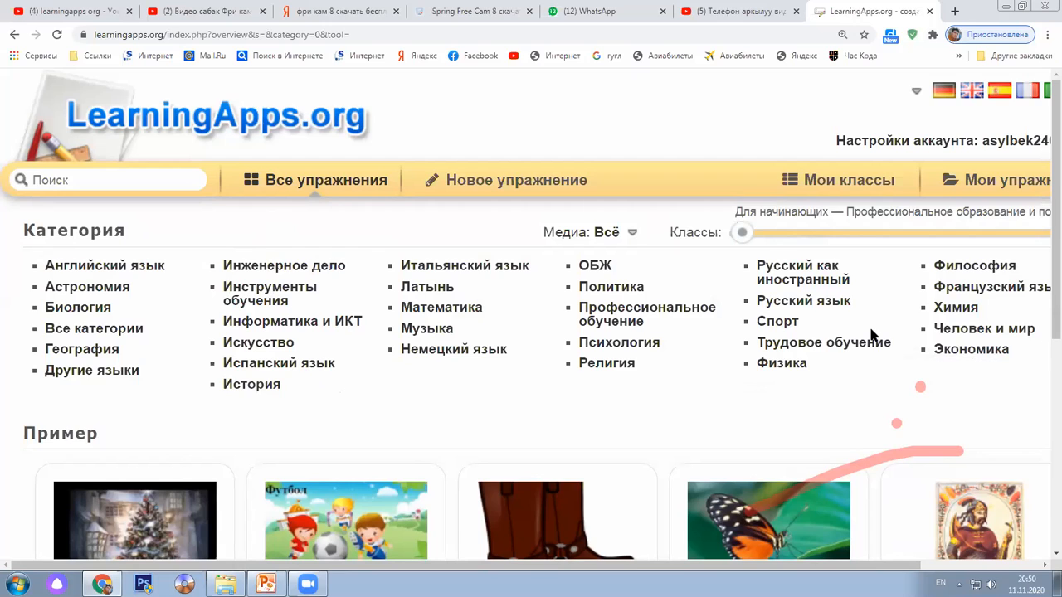
{"action": "scroll", "coordinate": [871, 335], "scroll_direction": "down", "scroll_amount": 1}
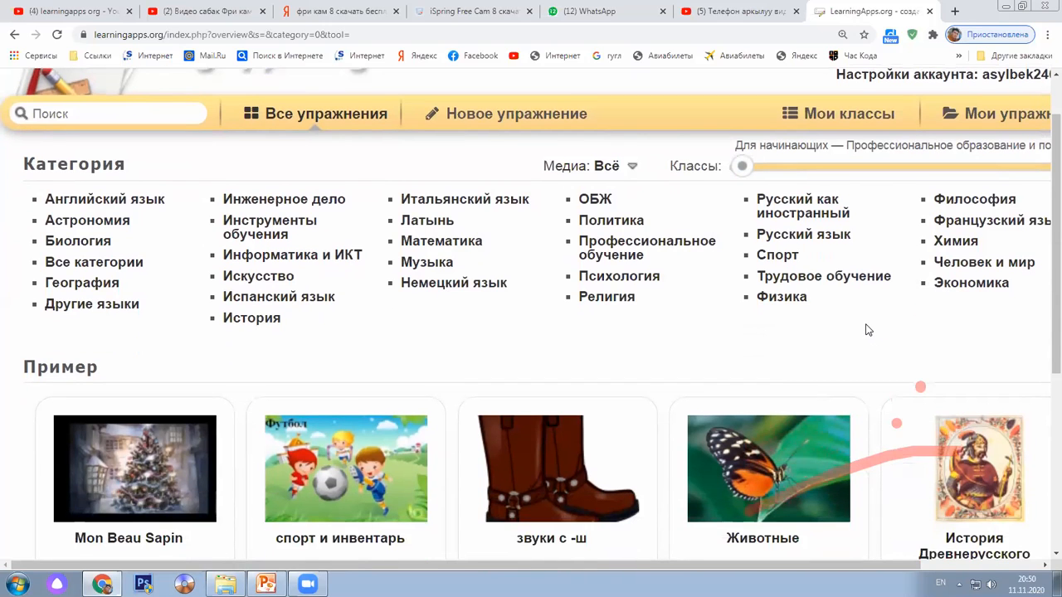
{"action": "scroll", "coordinate": [869, 332], "scroll_direction": "up", "scroll_amount": 1}
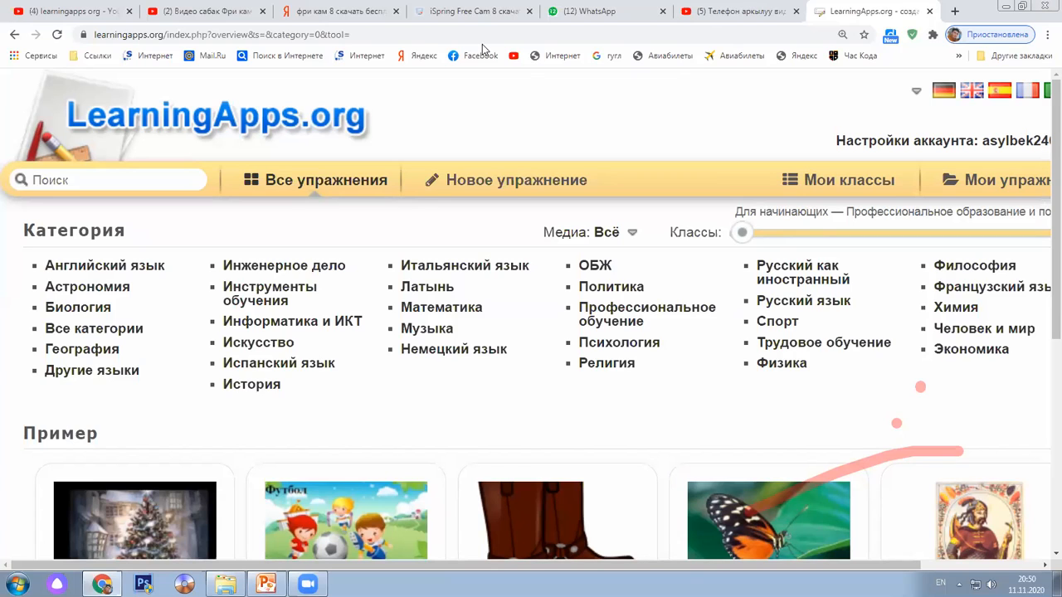
{"action": "key", "text": "alt+shift"}
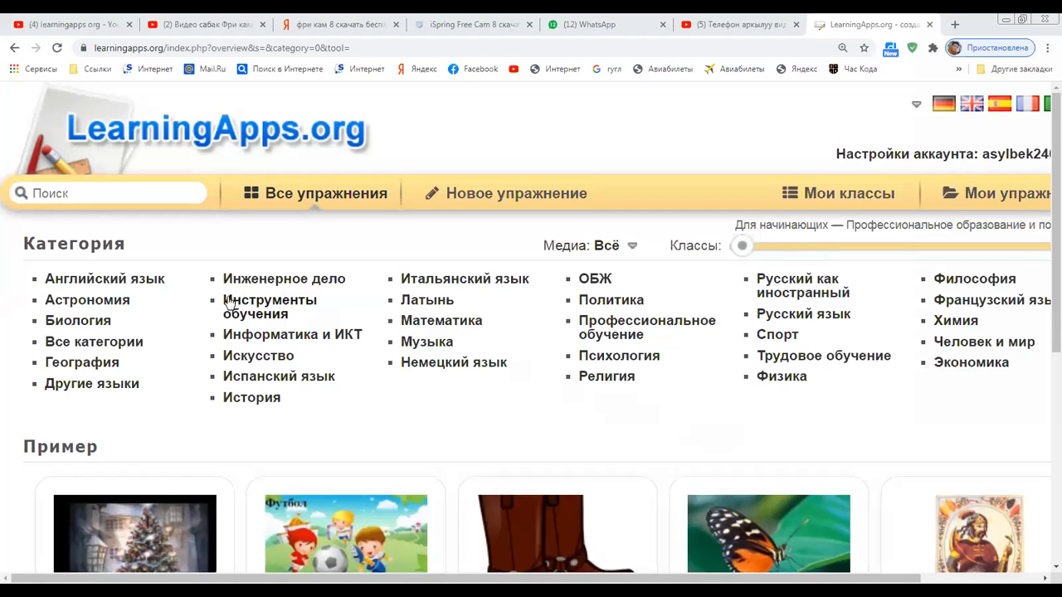
Browse Английский язык → 1 класс exercises and open the Игрушки card
{"action": "left_click", "coordinate": [115, 286]}
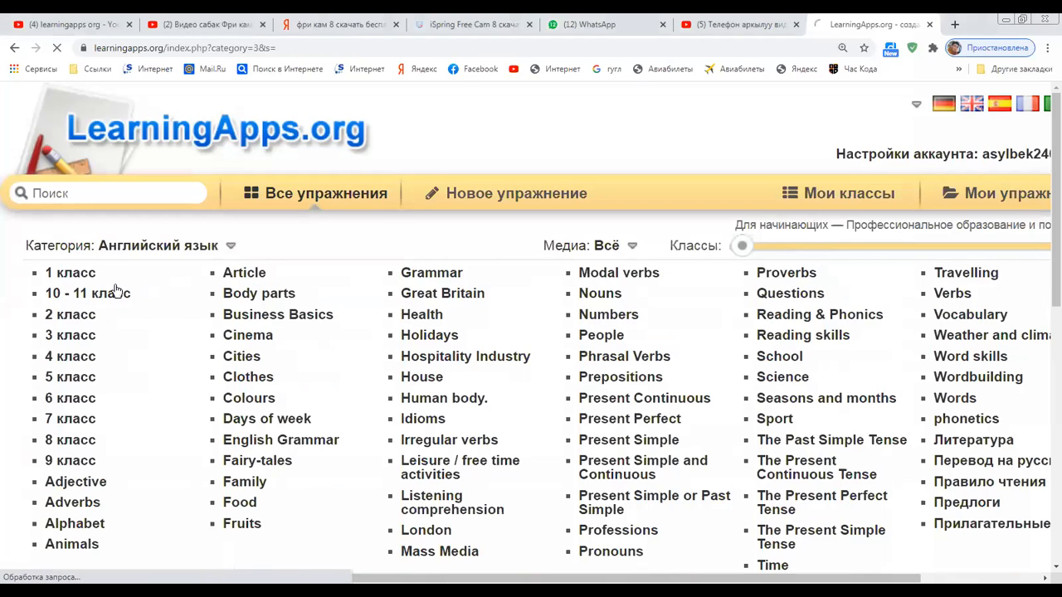
{"action": "scroll", "coordinate": [112, 290], "scroll_direction": "down", "scroll_amount": 1}
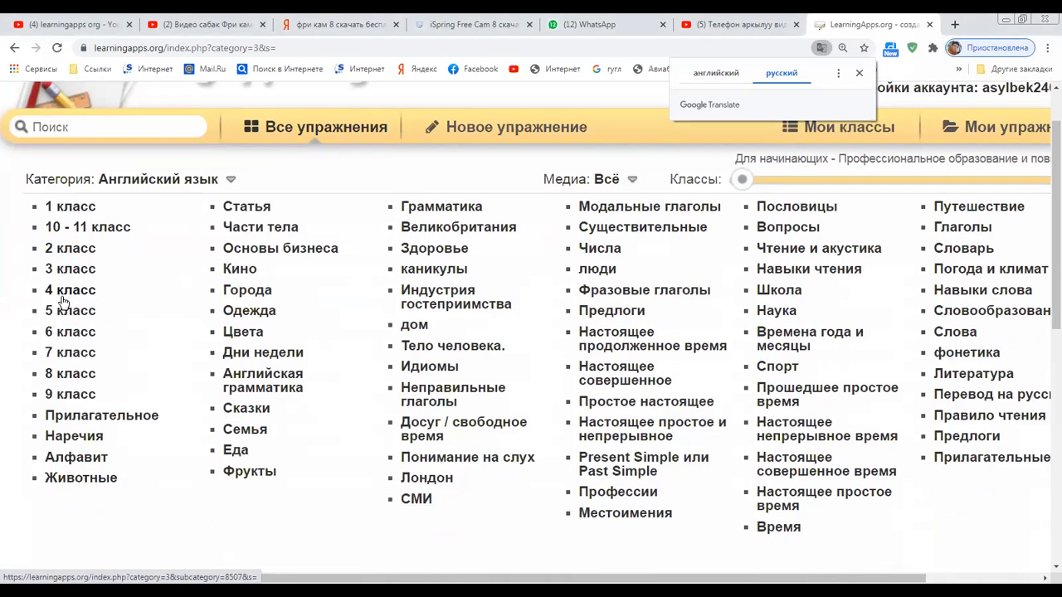
{"action": "left_click", "coordinate": [73, 211]}
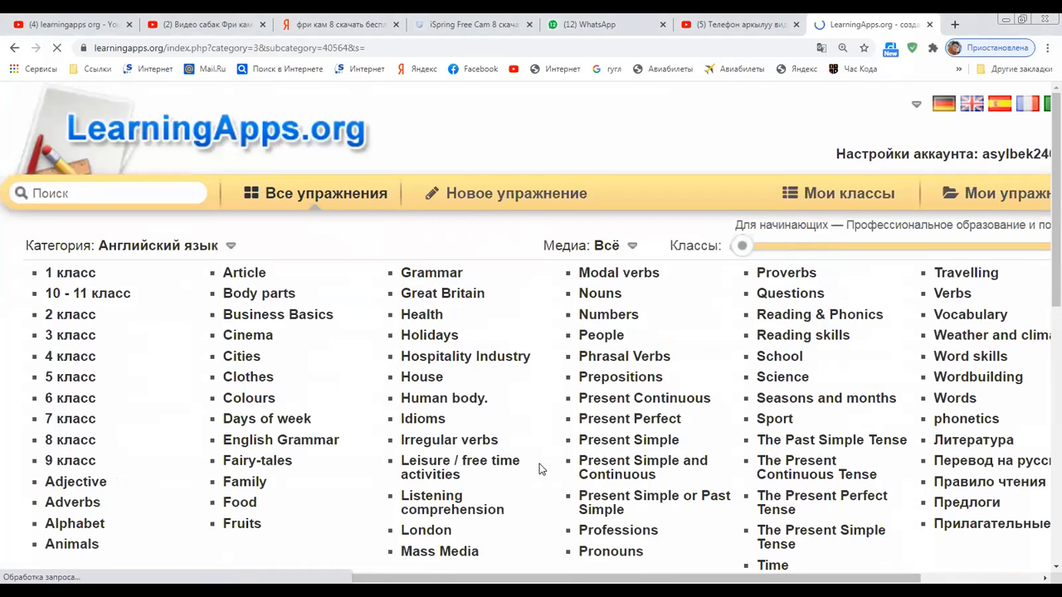
{"action": "scroll", "coordinate": [519, 443], "scroll_direction": "down", "scroll_amount": 2}
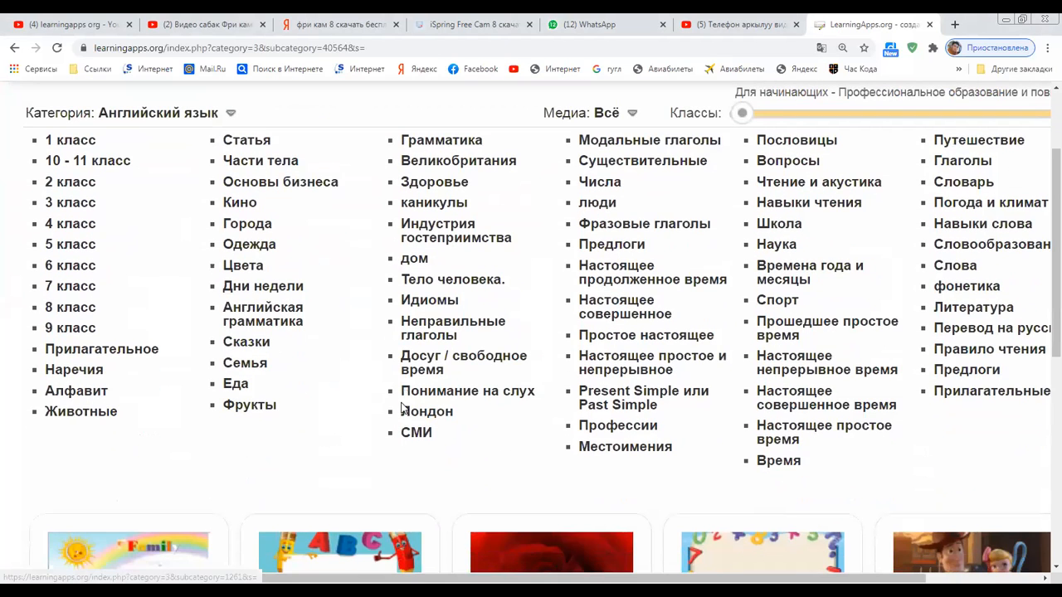
{"action": "scroll", "coordinate": [407, 412], "scroll_direction": "down", "scroll_amount": 4}
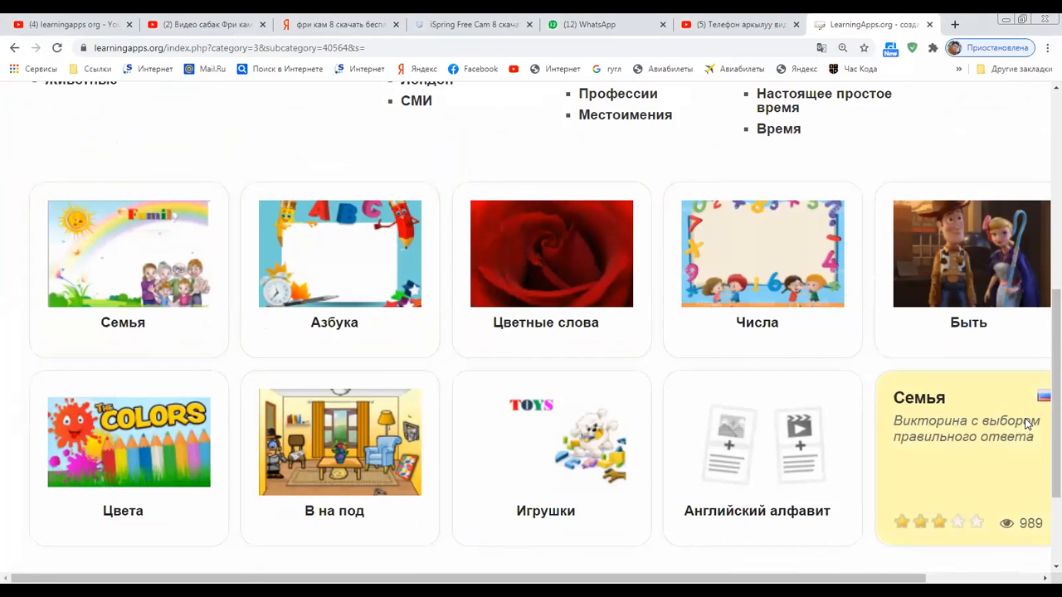
{"action": "scroll", "coordinate": [1026, 423], "scroll_direction": "down", "scroll_amount": 2}
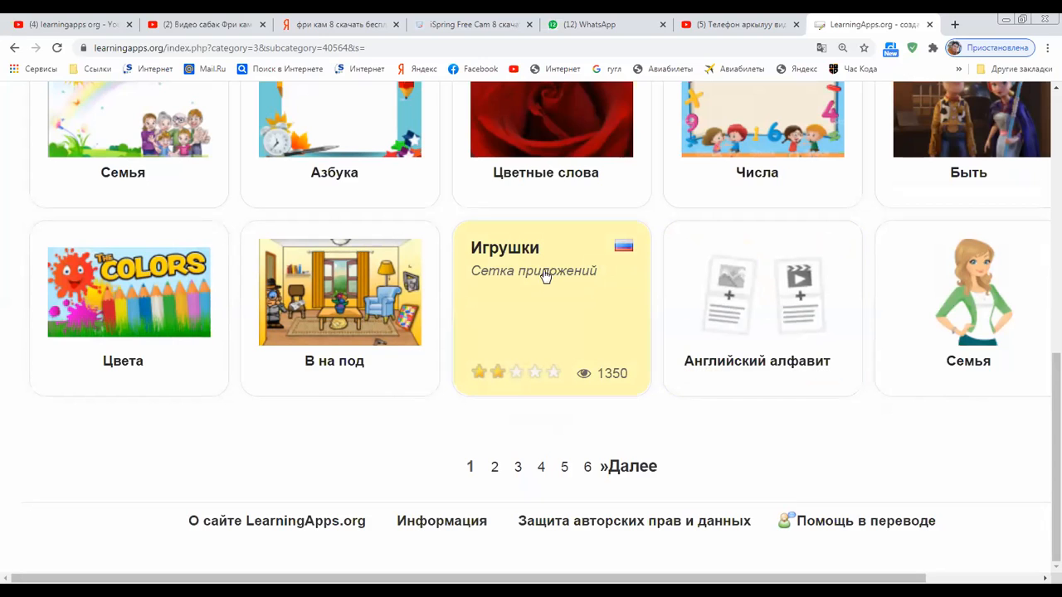
{"action": "left_click", "coordinate": [569, 346]}
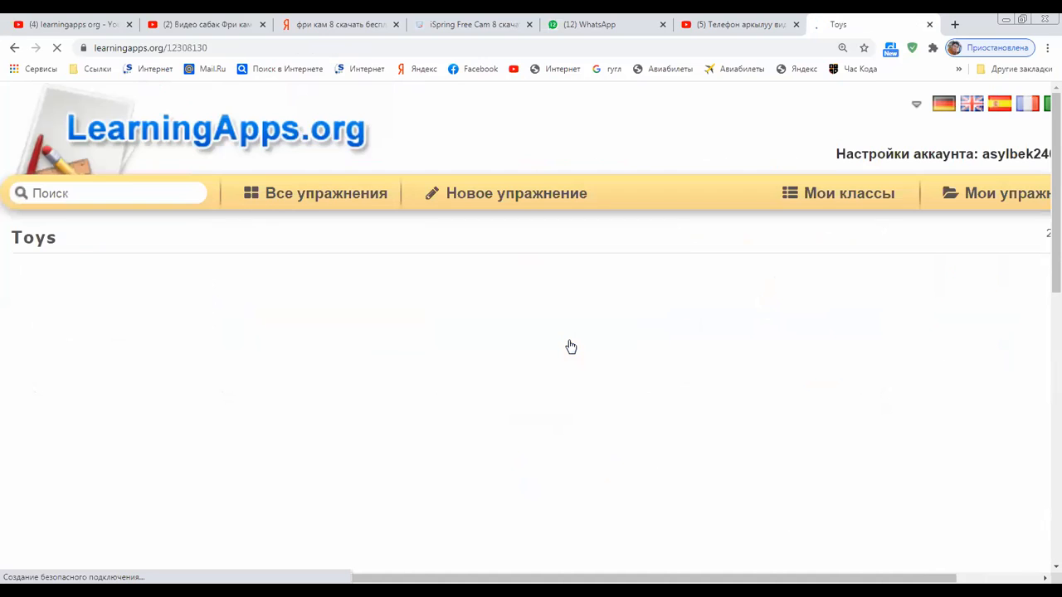
Try the Toys exercise's 'The song' task, then return to the Все упражнения overview
{"action": "scroll", "coordinate": [569, 344], "scroll_direction": "down", "scroll_amount": 4}
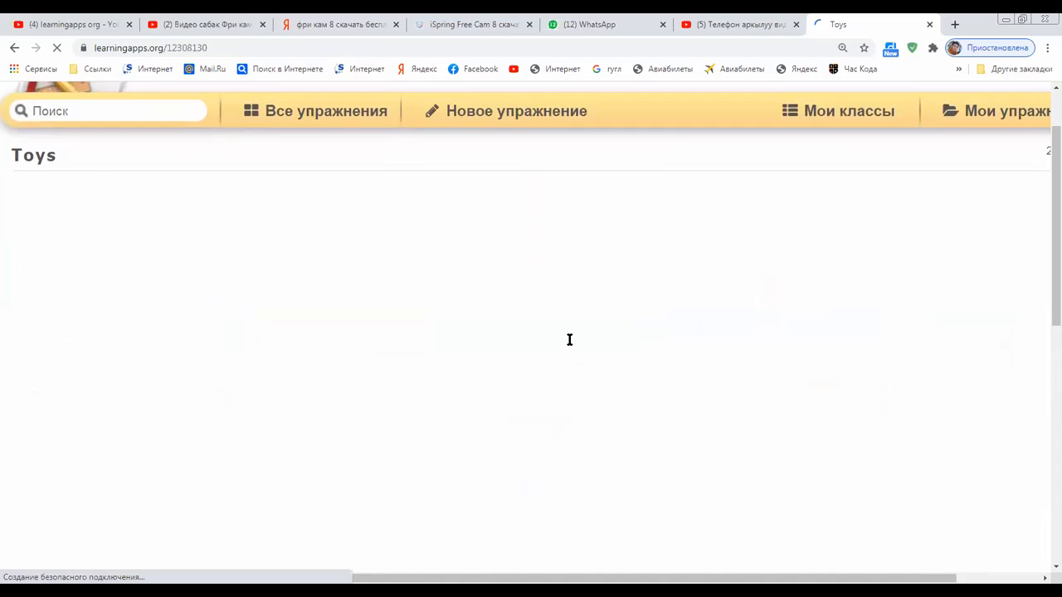
{"action": "scroll", "coordinate": [567, 342], "scroll_direction": "down", "scroll_amount": 2}
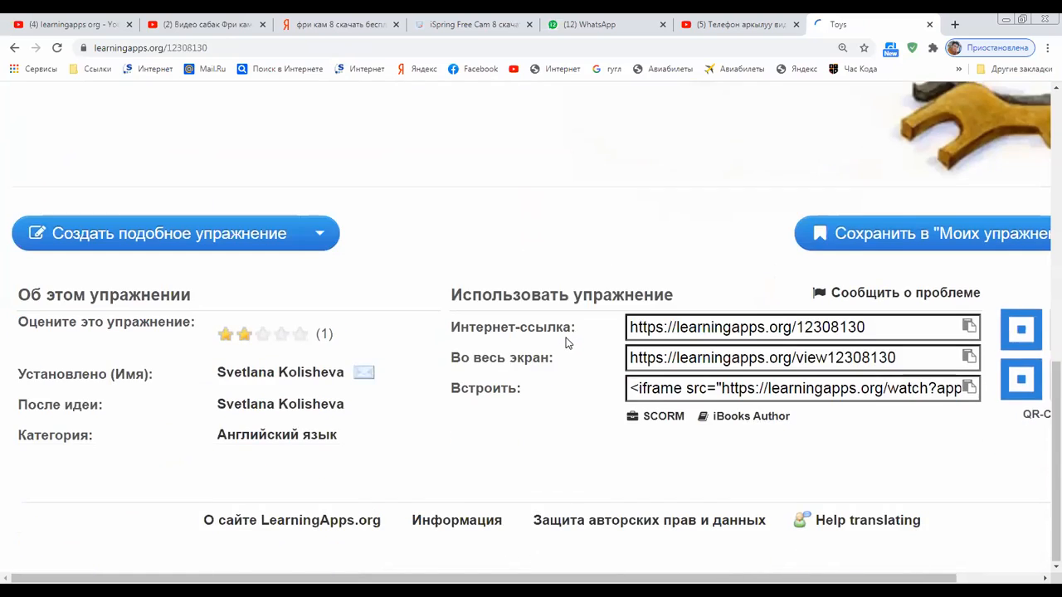
{"action": "scroll", "coordinate": [567, 342], "scroll_direction": "up", "scroll_amount": 5}
{"action": "scroll", "coordinate": [567, 343], "scroll_direction": "up", "scroll_amount": 2}
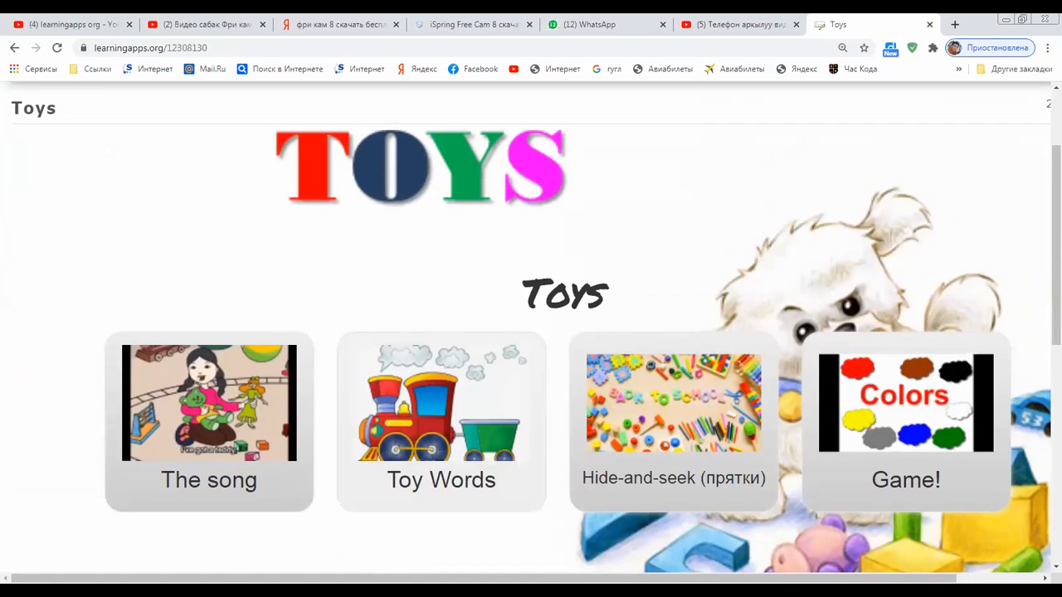
{"action": "left_click", "coordinate": [233, 429]}
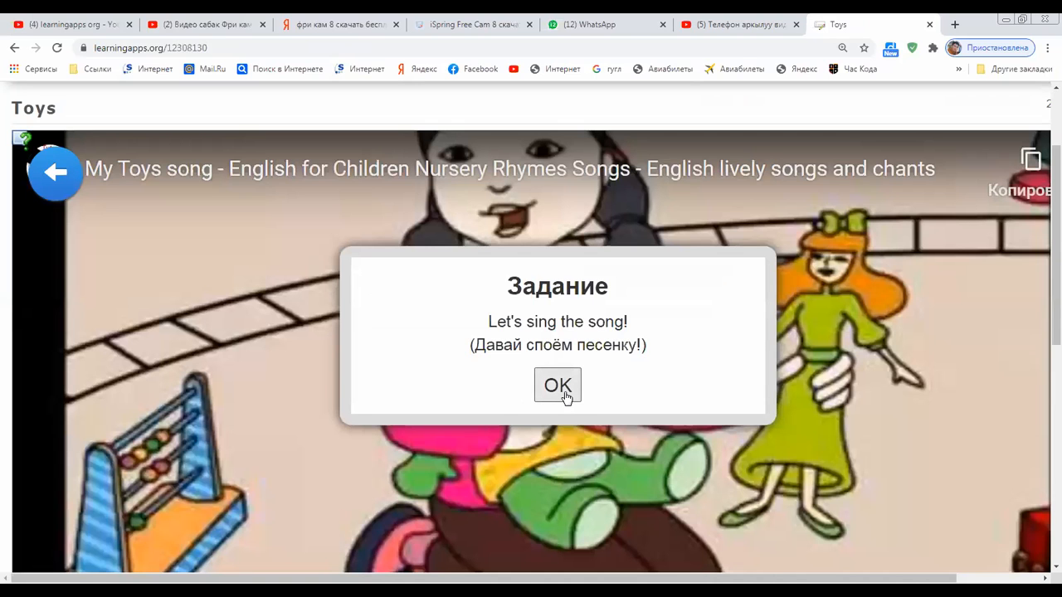
{"action": "left_click", "coordinate": [559, 390]}
{"action": "scroll", "coordinate": [539, 336], "scroll_direction": "down", "scroll_amount": 2}
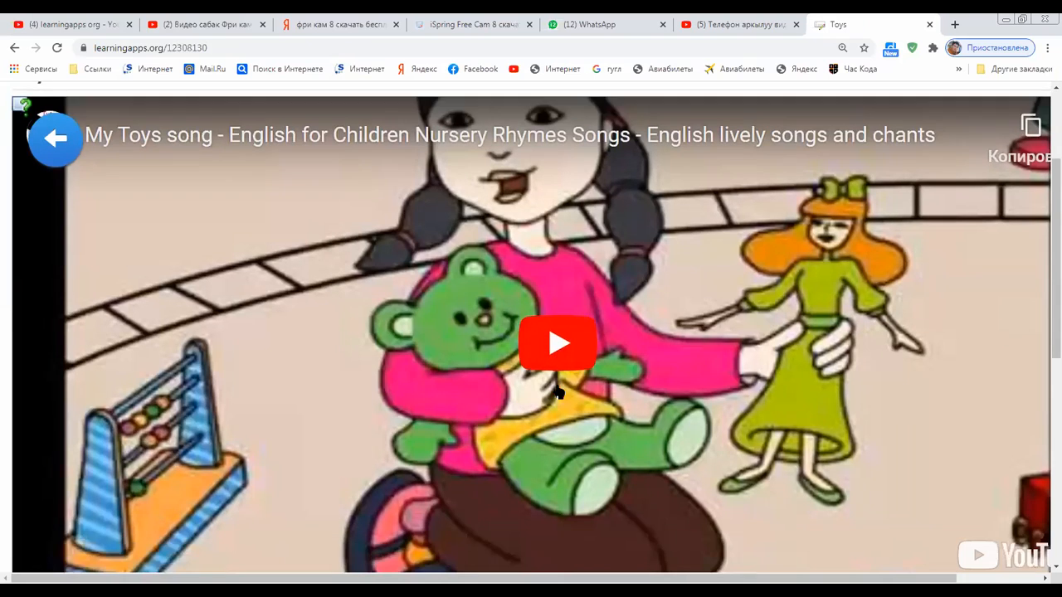
{"action": "scroll", "coordinate": [539, 335], "scroll_direction": "up", "scroll_amount": 3}
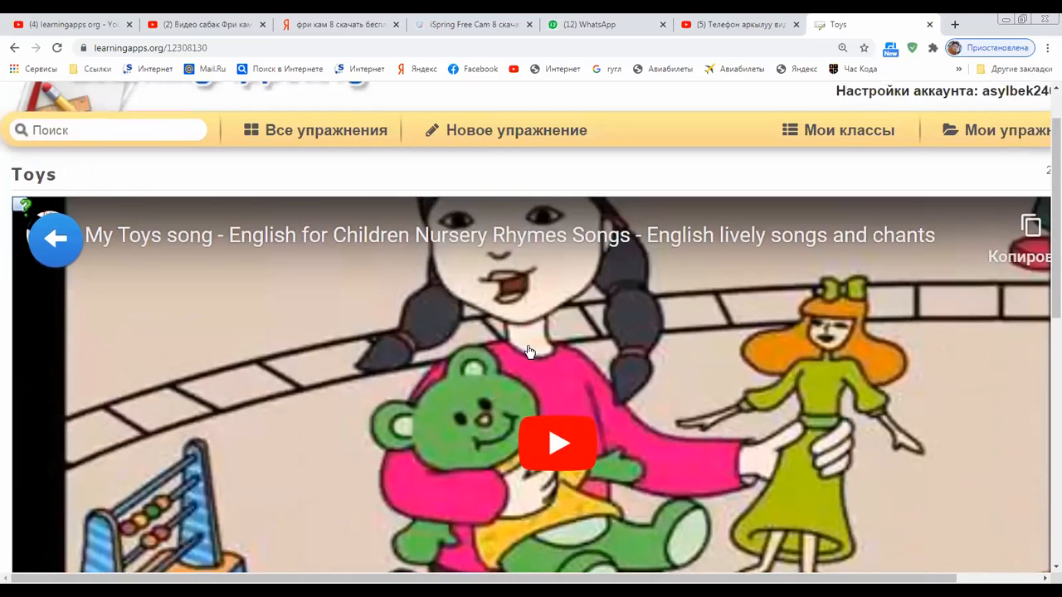
{"action": "left_click", "coordinate": [58, 240]}
{"action": "left_click", "coordinate": [300, 131]}
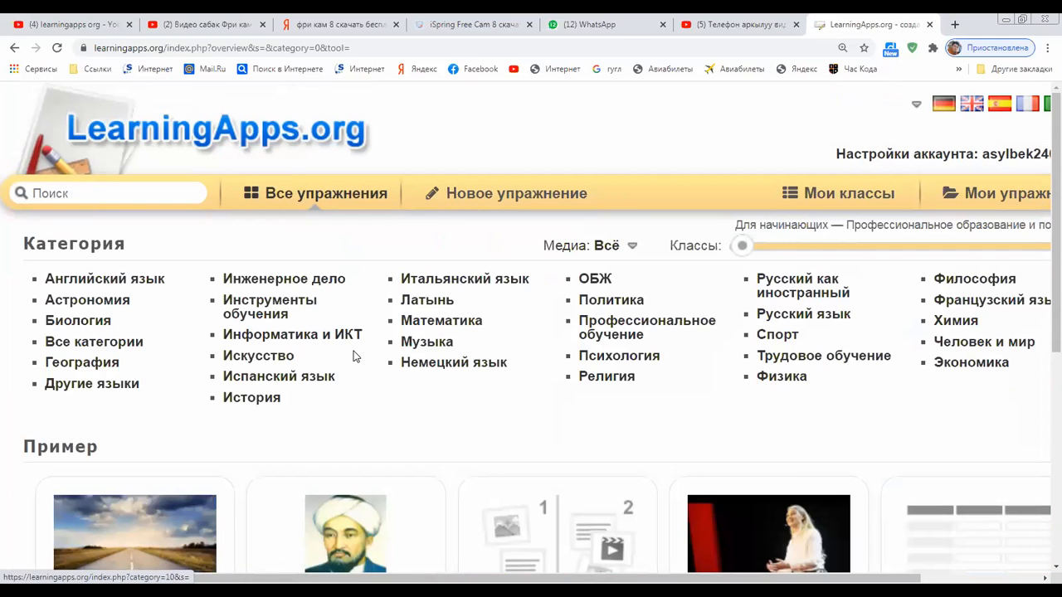
Go to Математика → Векторы and open the ВЕКТОРЫ exercise
{"action": "left_click", "coordinate": [425, 323]}
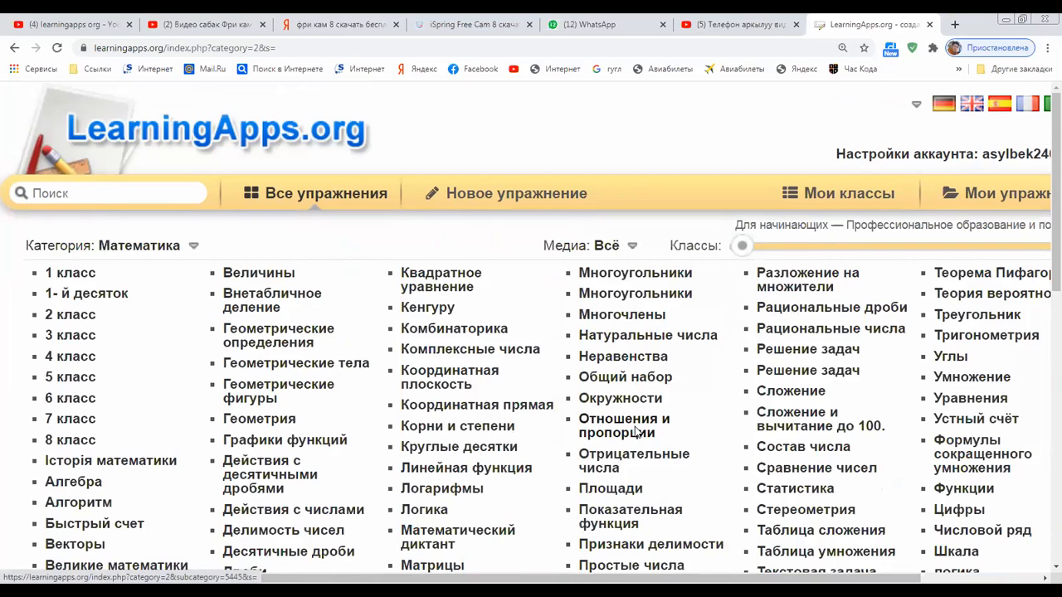
{"action": "scroll", "coordinate": [635, 431], "scroll_direction": "down", "scroll_amount": 2}
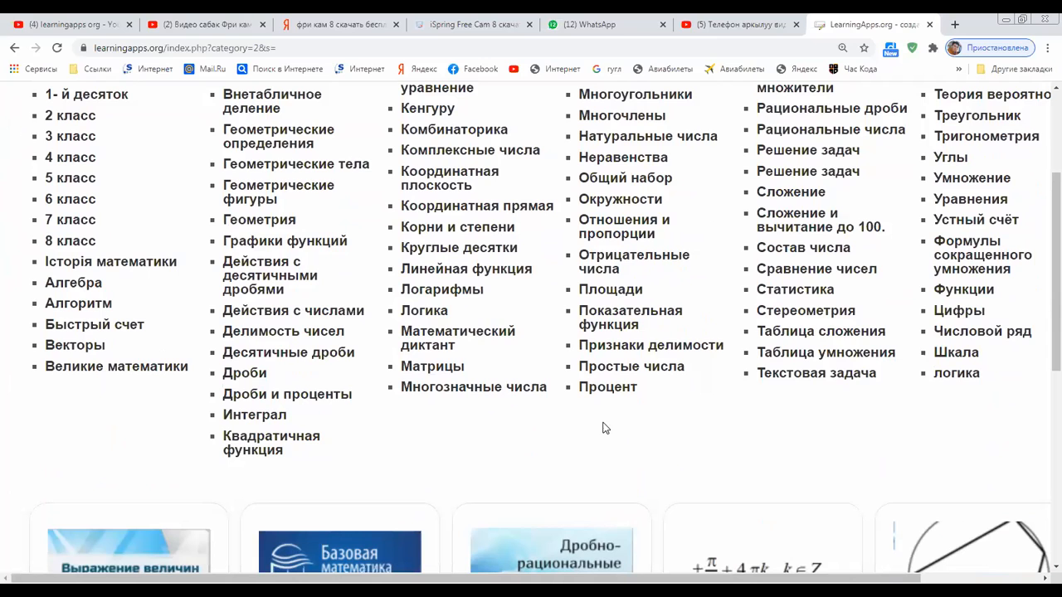
{"action": "left_click", "coordinate": [59, 346]}
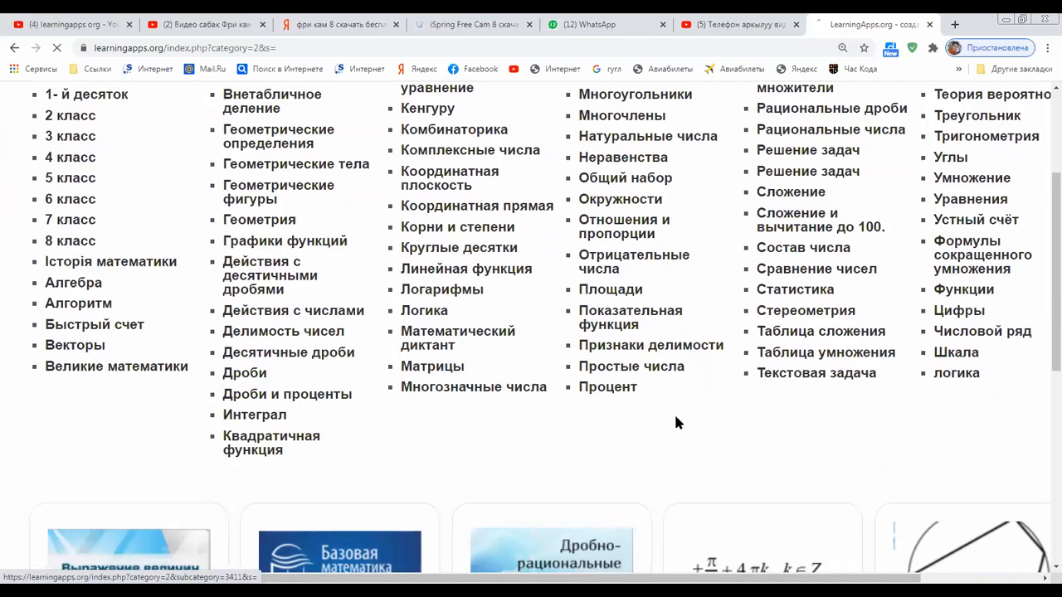
{"action": "scroll", "coordinate": [670, 418], "scroll_direction": "down", "scroll_amount": 6}
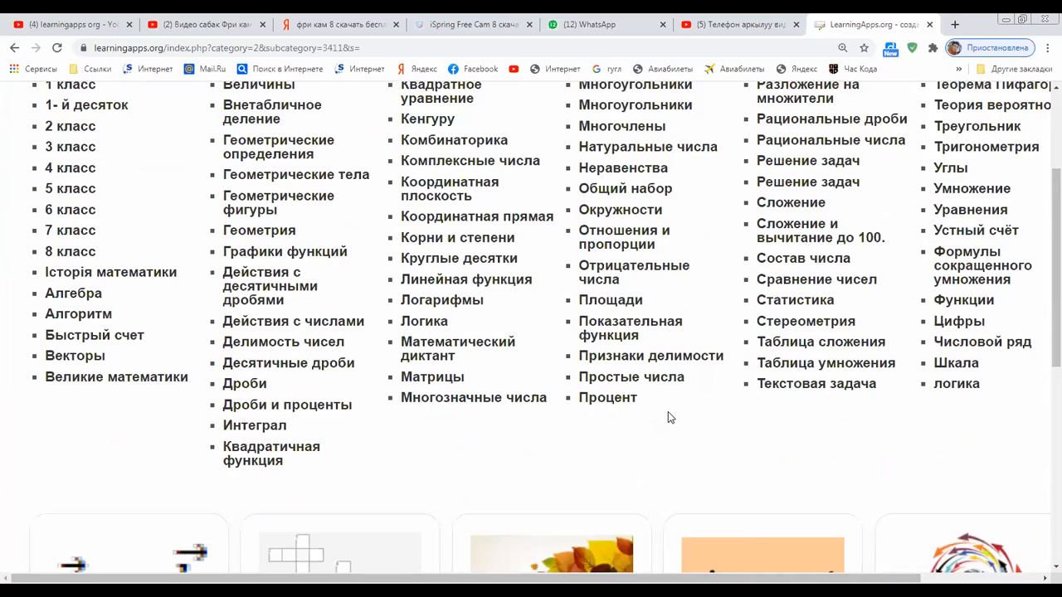
{"action": "scroll", "coordinate": [428, 268], "scroll_direction": "down", "scroll_amount": 2}
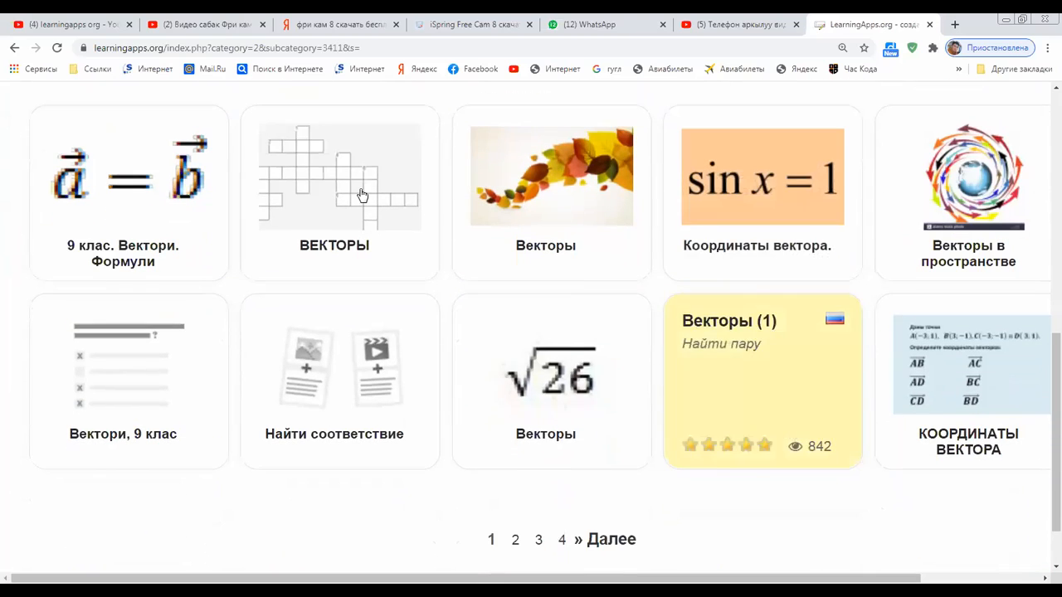
{"action": "left_click", "coordinate": [360, 196]}
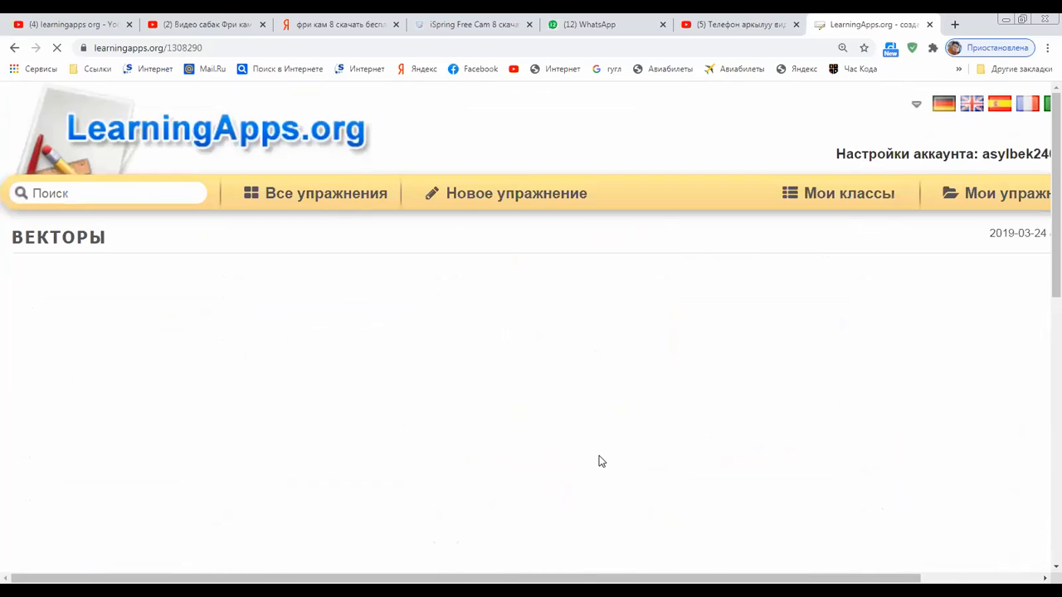
{"action": "scroll", "coordinate": [597, 455], "scroll_direction": "down", "scroll_amount": 3}
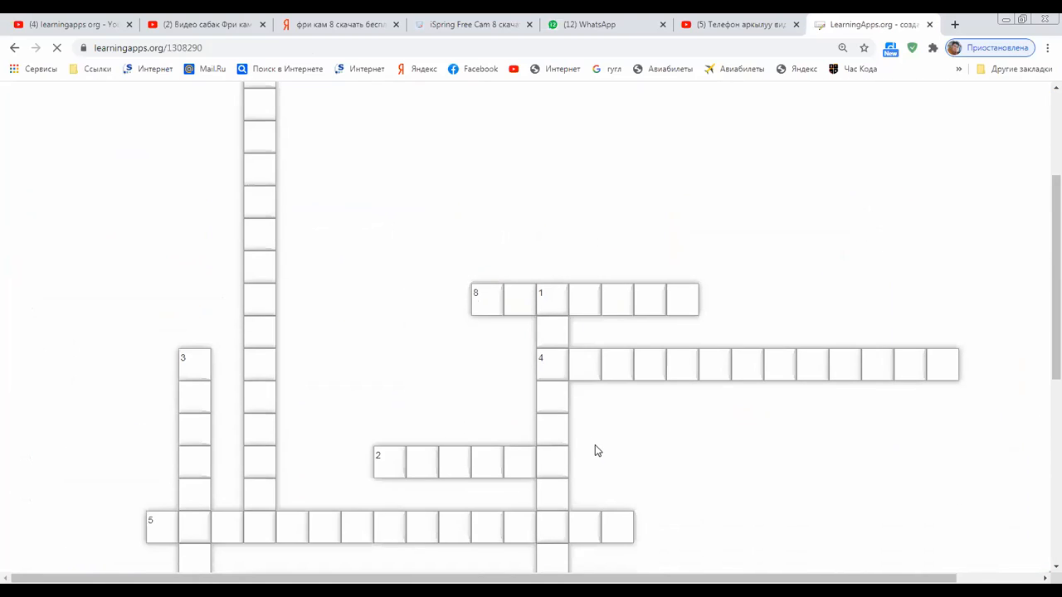
{"action": "scroll", "coordinate": [595, 450], "scroll_direction": "down", "scroll_amount": 2}
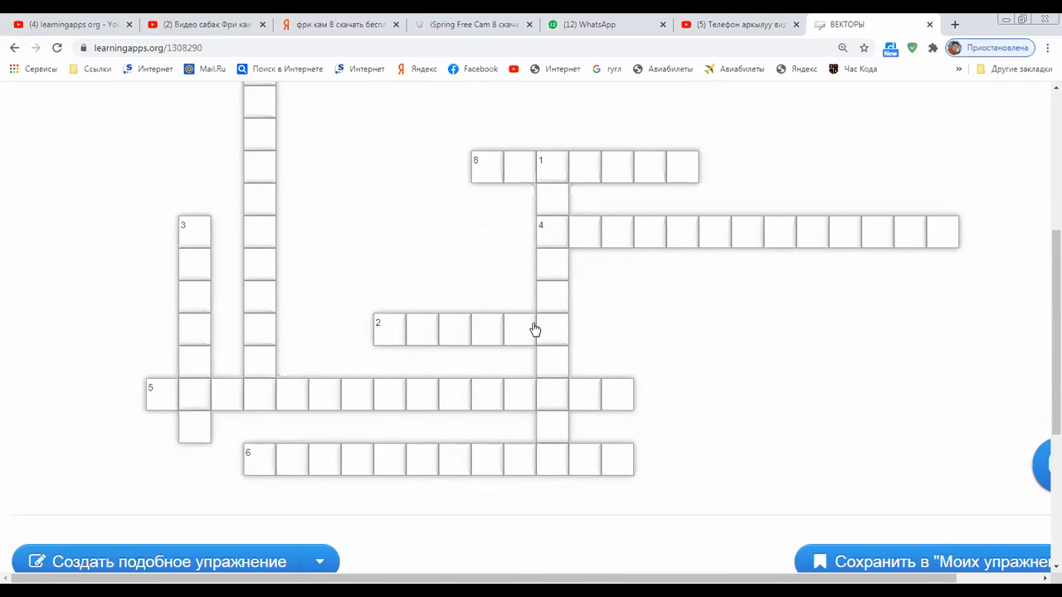
{"action": "scroll", "coordinate": [539, 329], "scroll_direction": "down", "scroll_amount": 1}
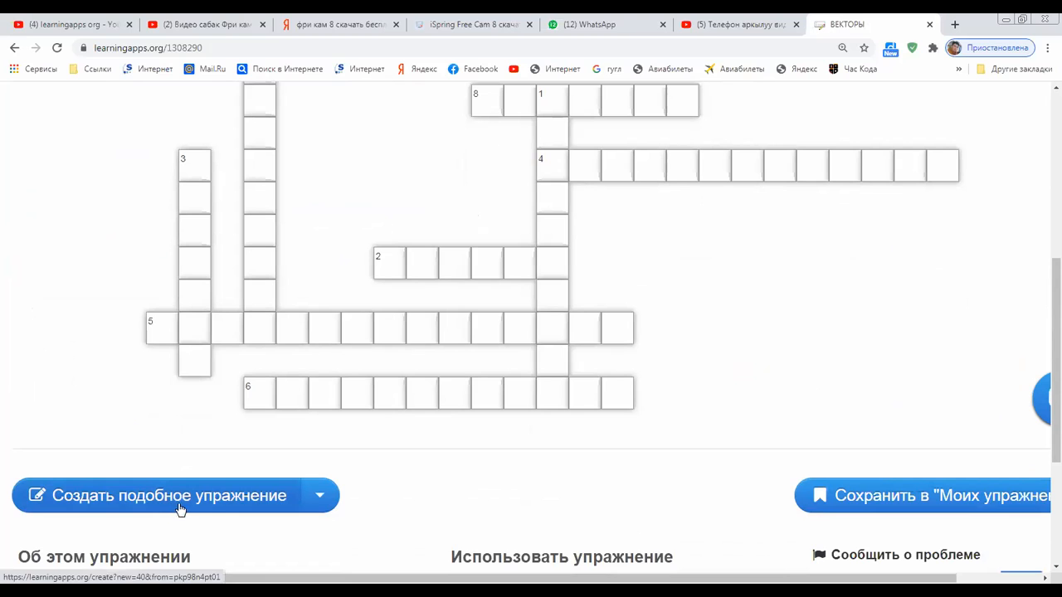
{"action": "left_click", "coordinate": [207, 504]}
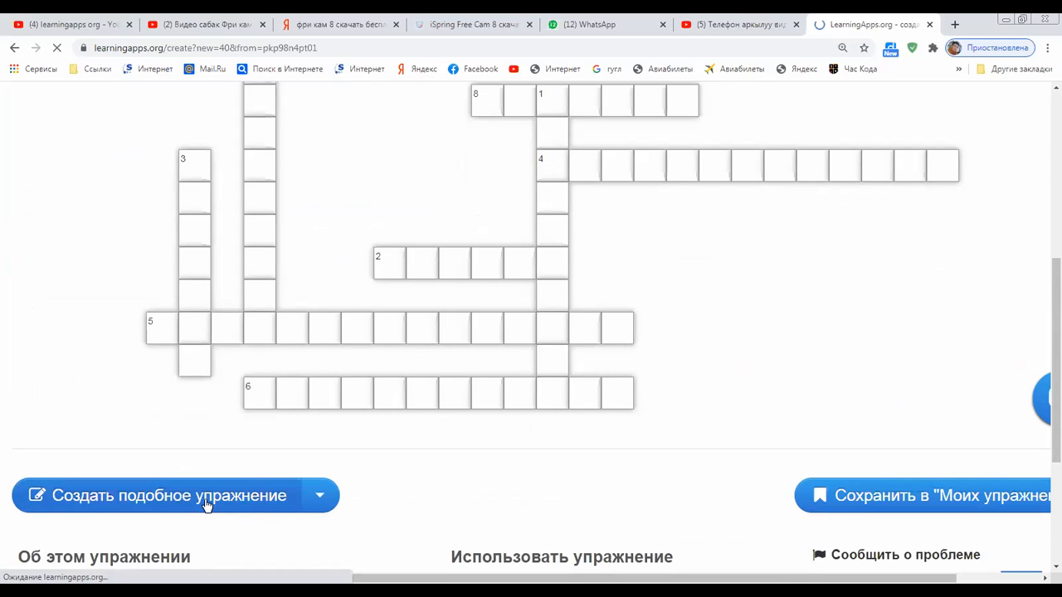
Scroll through the copied ВЕКТОРЫ crossword questions, select the first question's text and click its hint field
{"action": "scroll", "coordinate": [327, 467], "scroll_direction": "down", "scroll_amount": 2}
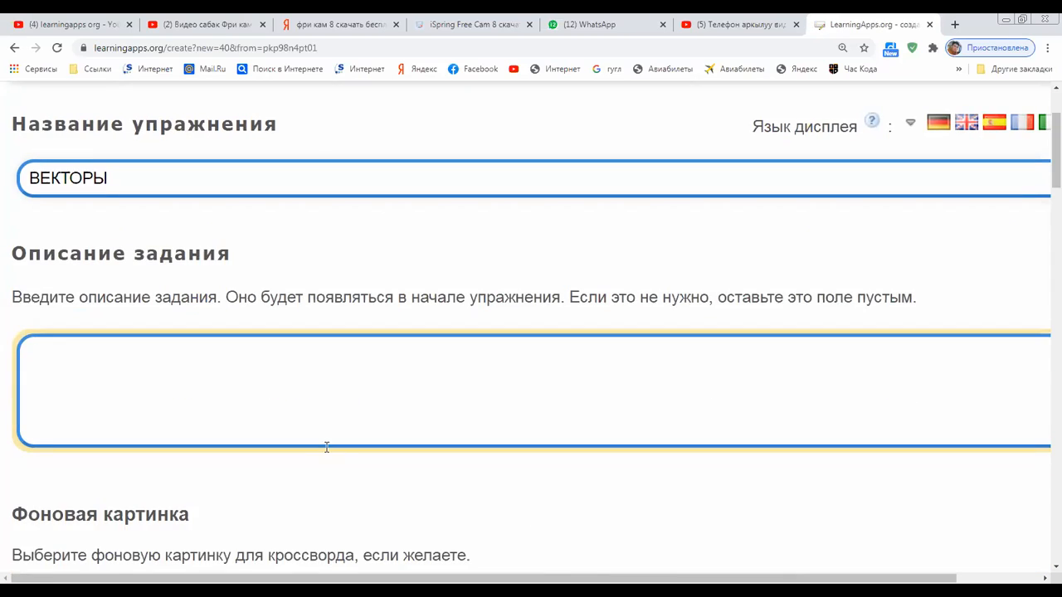
{"action": "scroll", "coordinate": [323, 372], "scroll_direction": "down", "scroll_amount": 5}
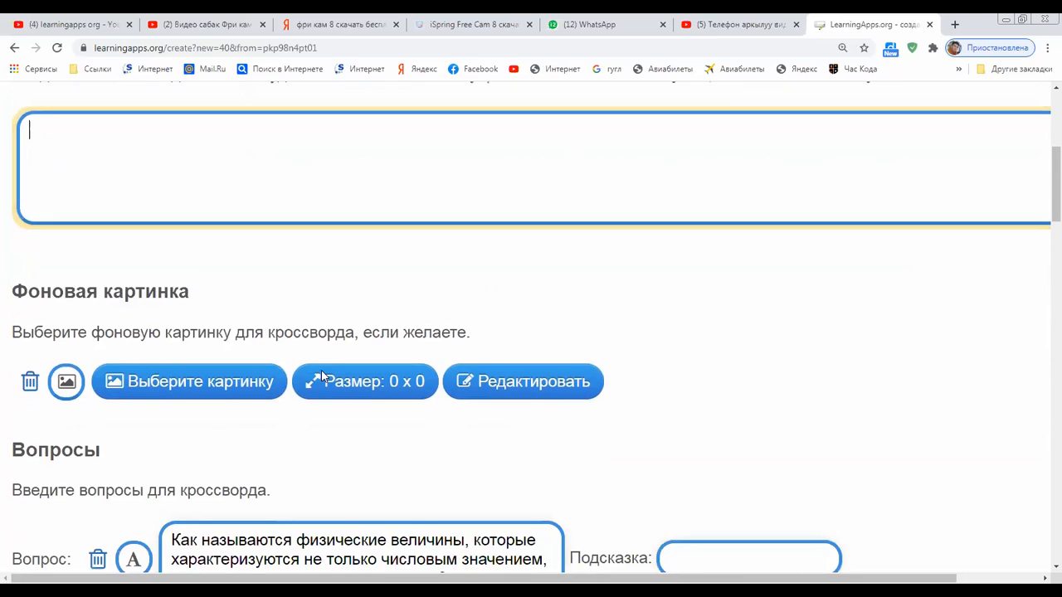
{"action": "scroll", "coordinate": [323, 371], "scroll_direction": "down", "scroll_amount": 1}
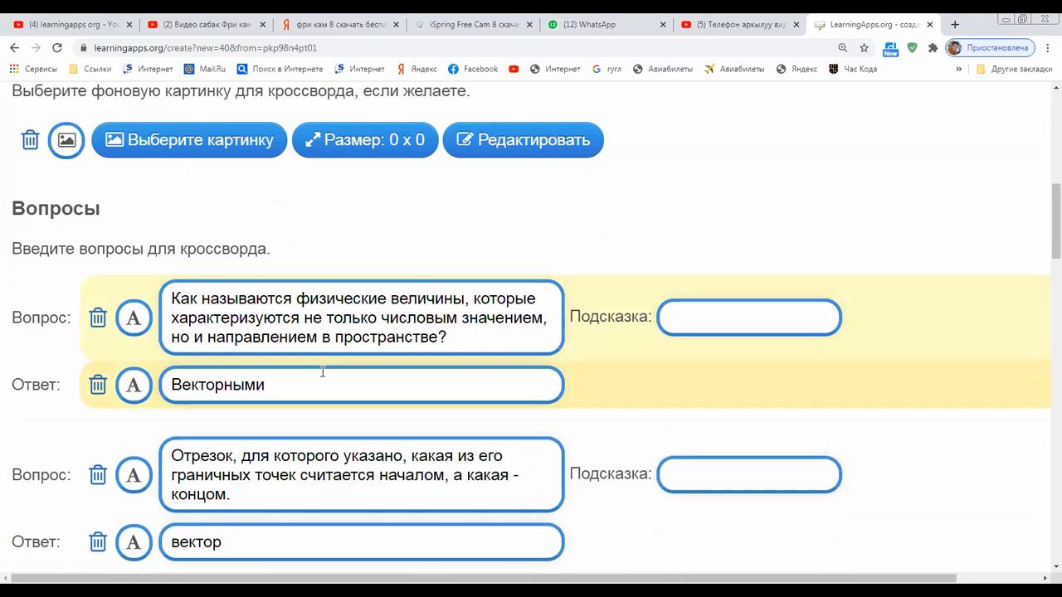
{"action": "scroll", "coordinate": [323, 372], "scroll_direction": "down", "scroll_amount": 3}
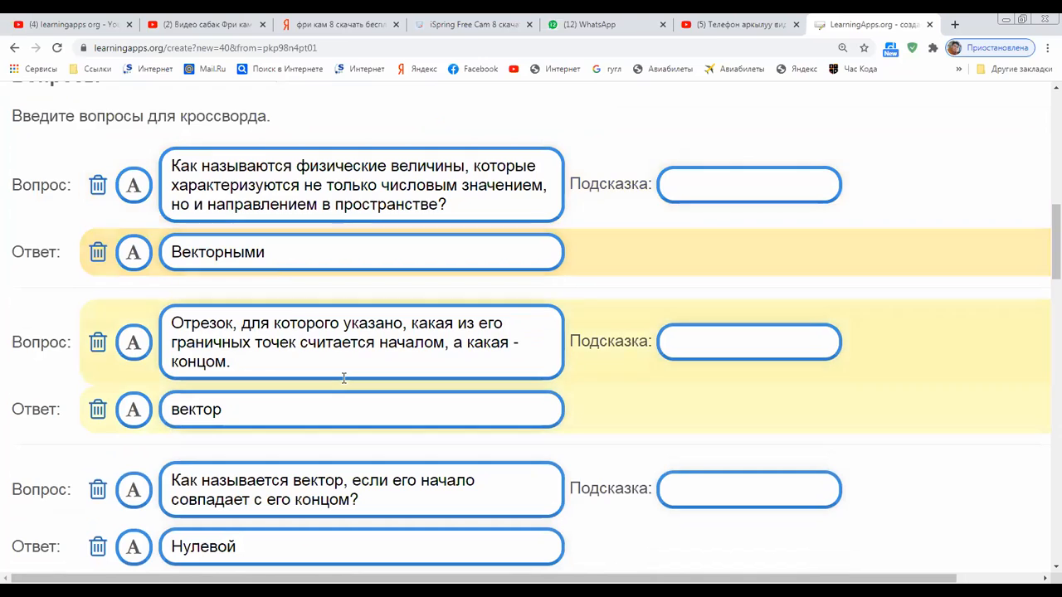
{"action": "scroll", "coordinate": [343, 378], "scroll_direction": "down", "scroll_amount": 3}
{"action": "scroll", "coordinate": [344, 378], "scroll_direction": "down", "scroll_amount": 3}
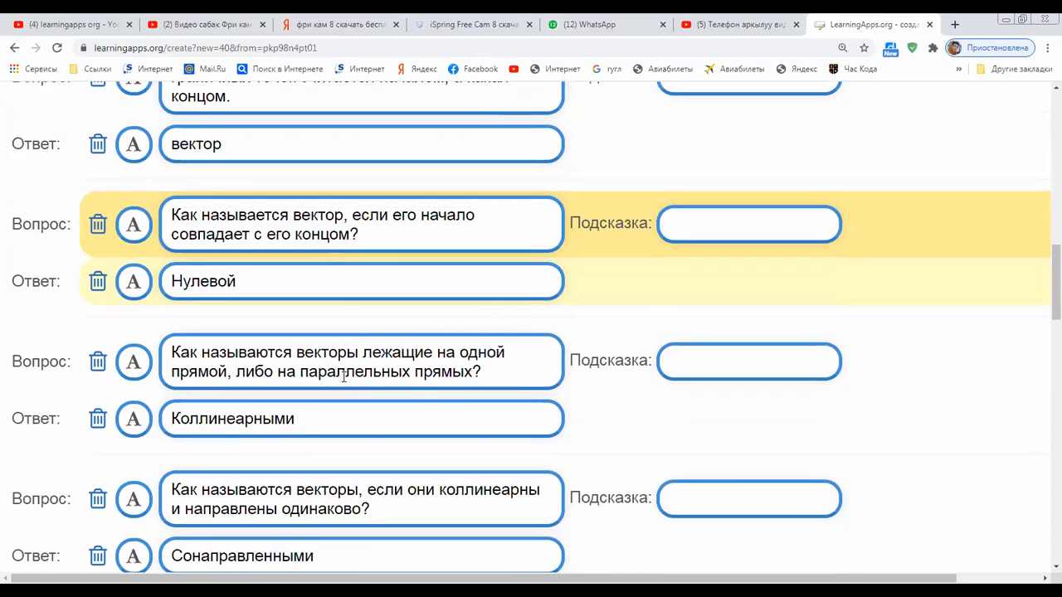
{"action": "scroll", "coordinate": [344, 377], "scroll_direction": "up", "scroll_amount": 3}
{"action": "scroll", "coordinate": [344, 377], "scroll_direction": "up", "scroll_amount": 2}
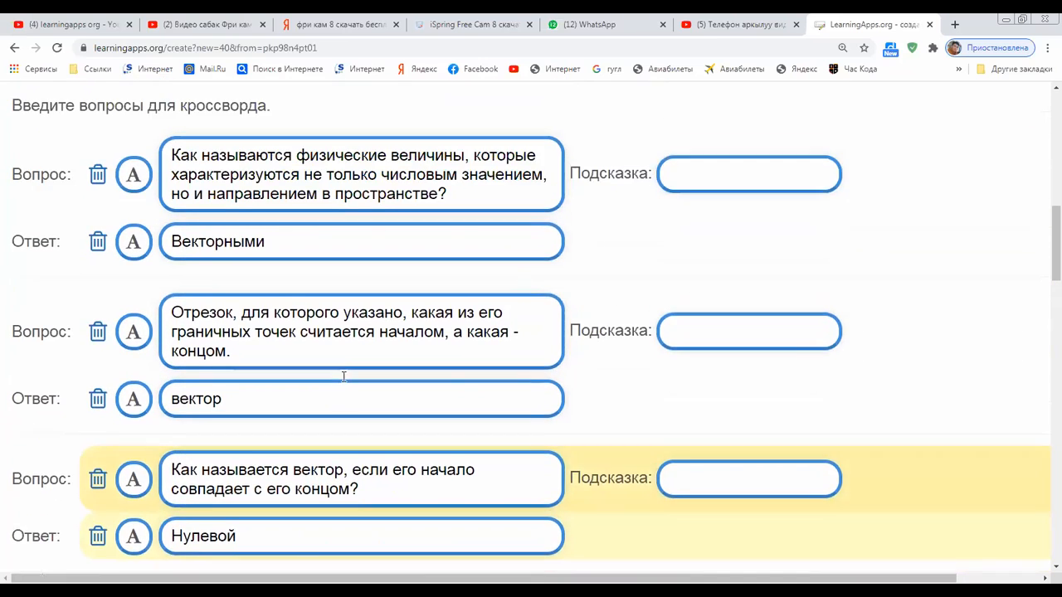
{"action": "scroll", "coordinate": [343, 378], "scroll_direction": "up", "scroll_amount": 3}
{"action": "left_click_drag", "start_coordinate": [452, 335], "coordinate": [174, 299]}
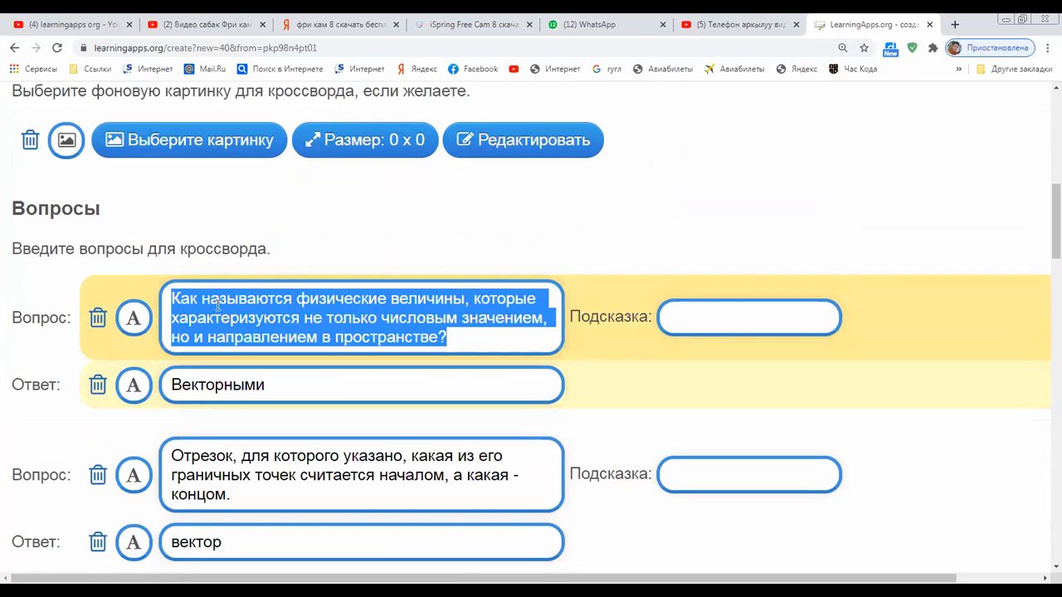
{"action": "left_click", "coordinate": [703, 313]}
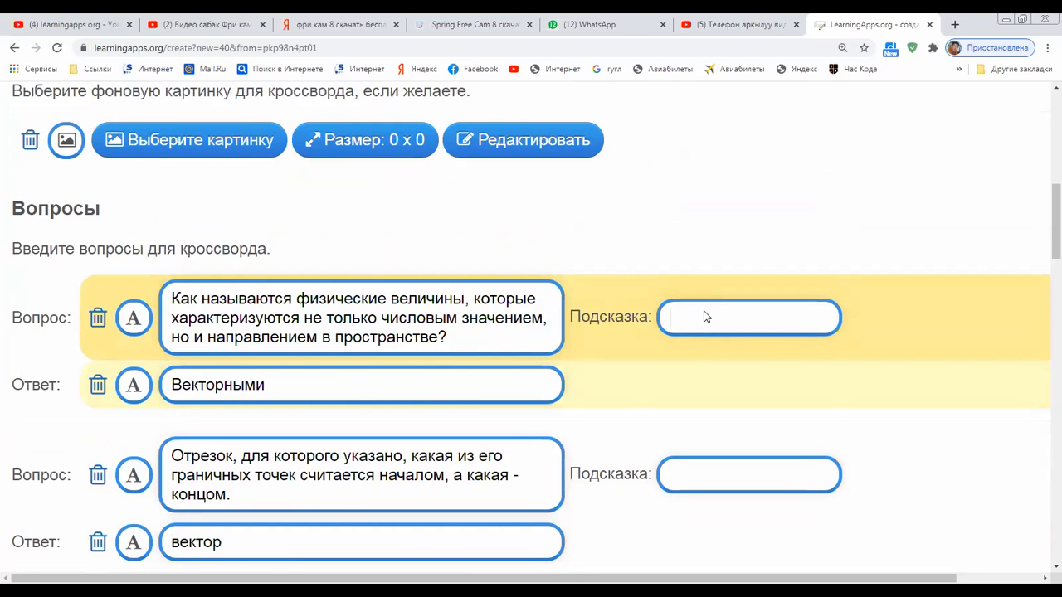
Scroll back up through the editor and go to the Все упражнения catalogue
{"action": "scroll", "coordinate": [703, 317], "scroll_direction": "down", "scroll_amount": 5}
{"action": "scroll", "coordinate": [704, 316], "scroll_direction": "down", "scroll_amount": 7}
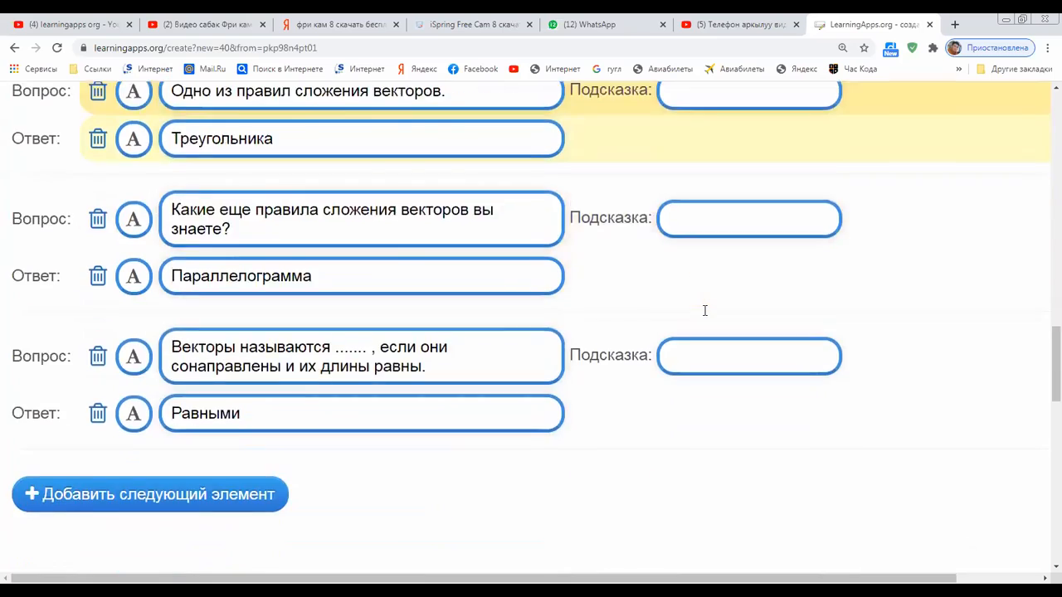
{"action": "scroll", "coordinate": [703, 316], "scroll_direction": "up", "scroll_amount": 4}
{"action": "scroll", "coordinate": [704, 317], "scroll_direction": "up", "scroll_amount": 10}
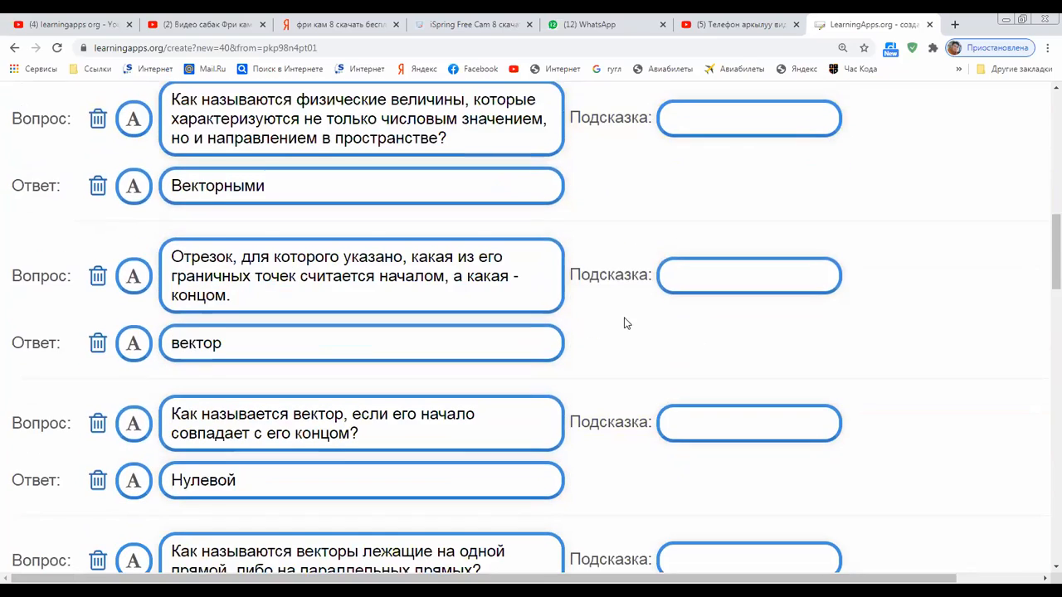
{"action": "scroll", "coordinate": [268, 194], "scroll_direction": "up", "scroll_amount": 5}
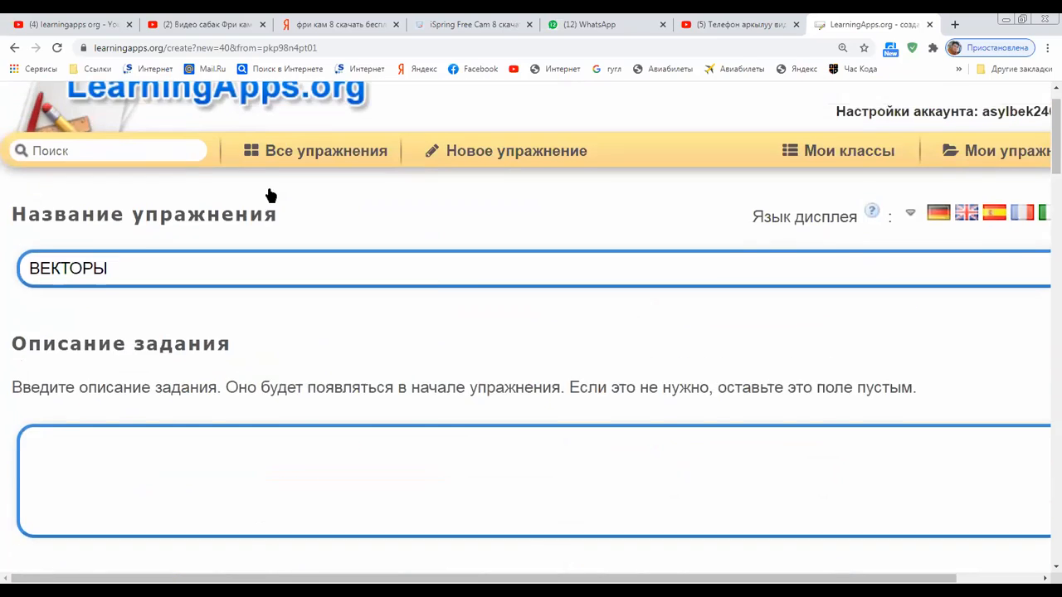
{"action": "left_click", "coordinate": [268, 193]}
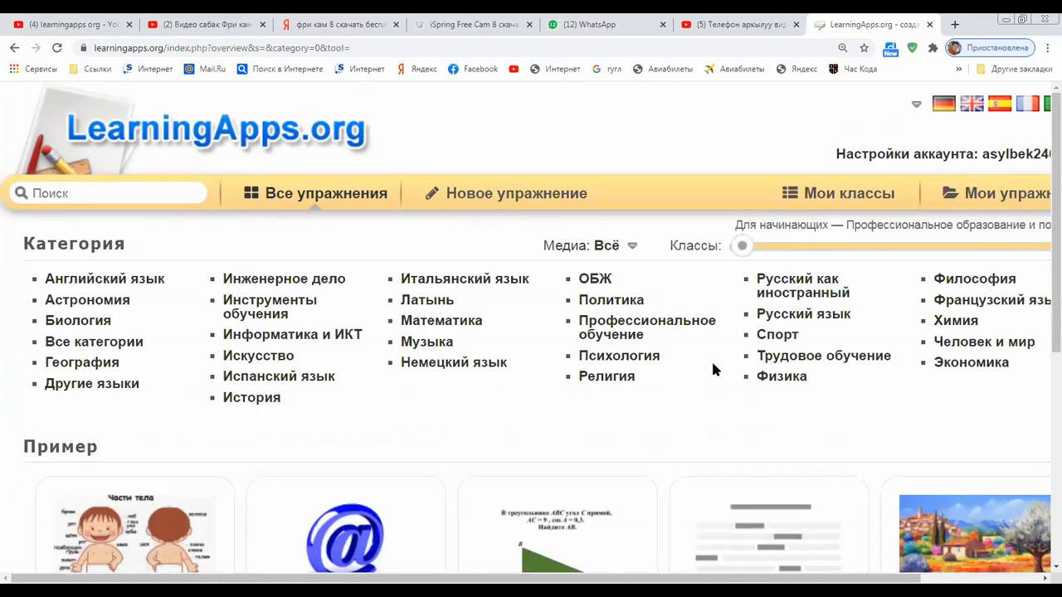
{"action": "scroll", "coordinate": [663, 358], "scroll_direction": "down", "scroll_amount": 2}
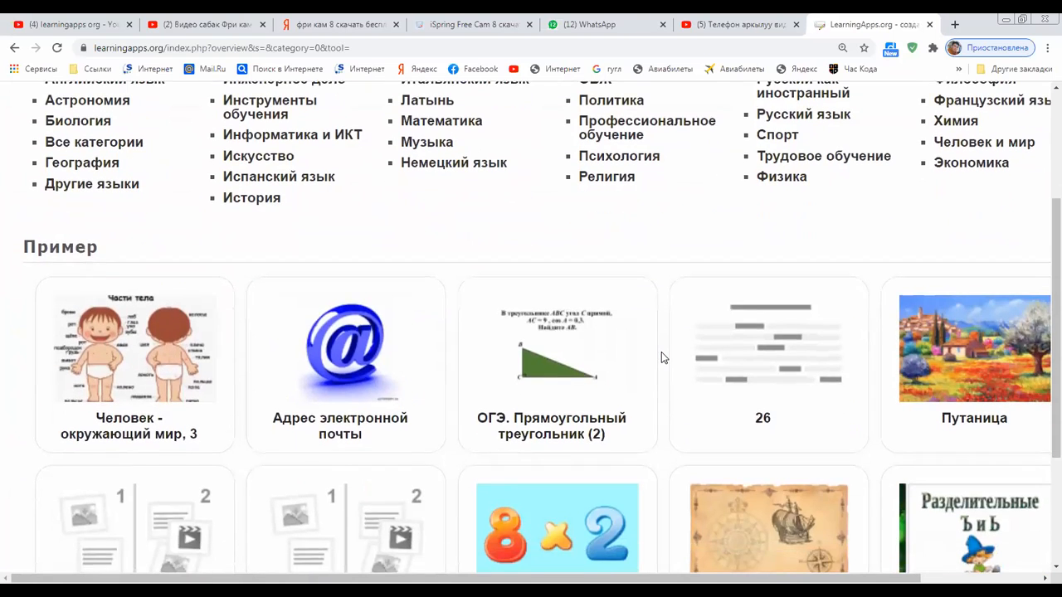
{"action": "scroll", "coordinate": [661, 355], "scroll_direction": "down", "scroll_amount": 2}
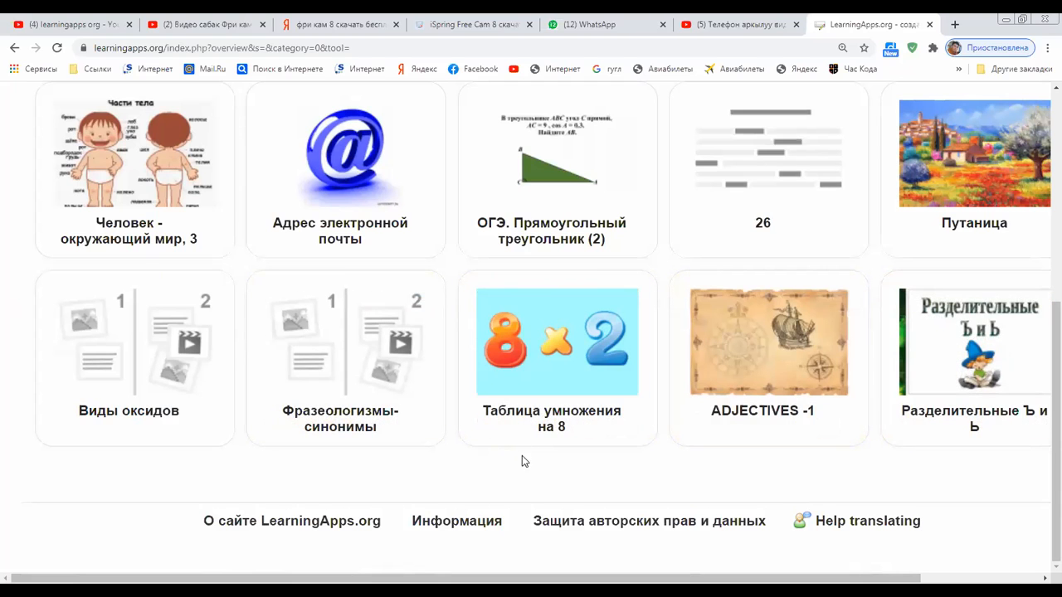
{"action": "left_click", "coordinate": [534, 369]}
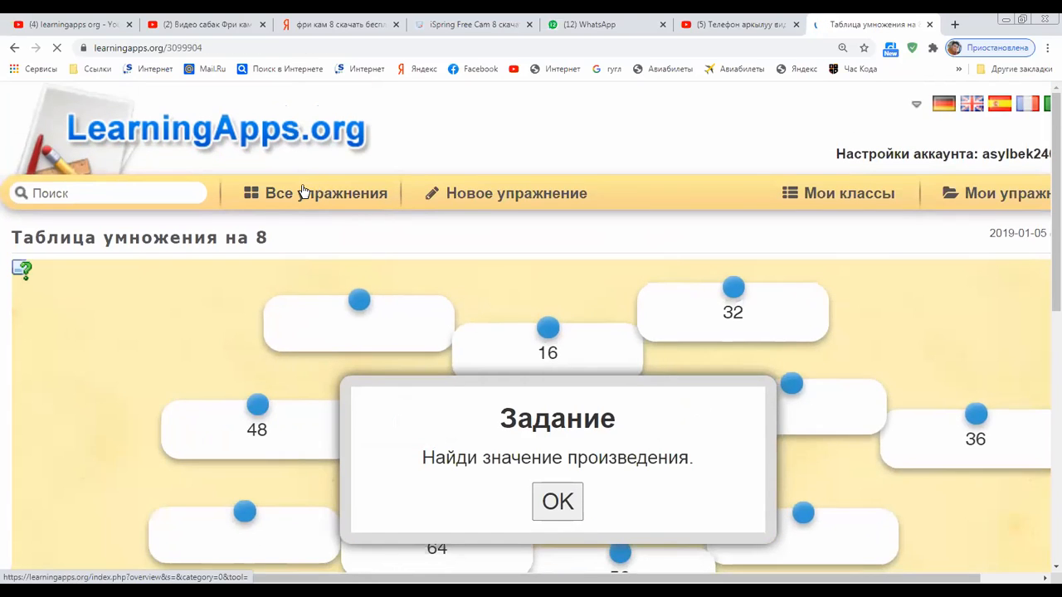
{"action": "left_click", "coordinate": [305, 192]}
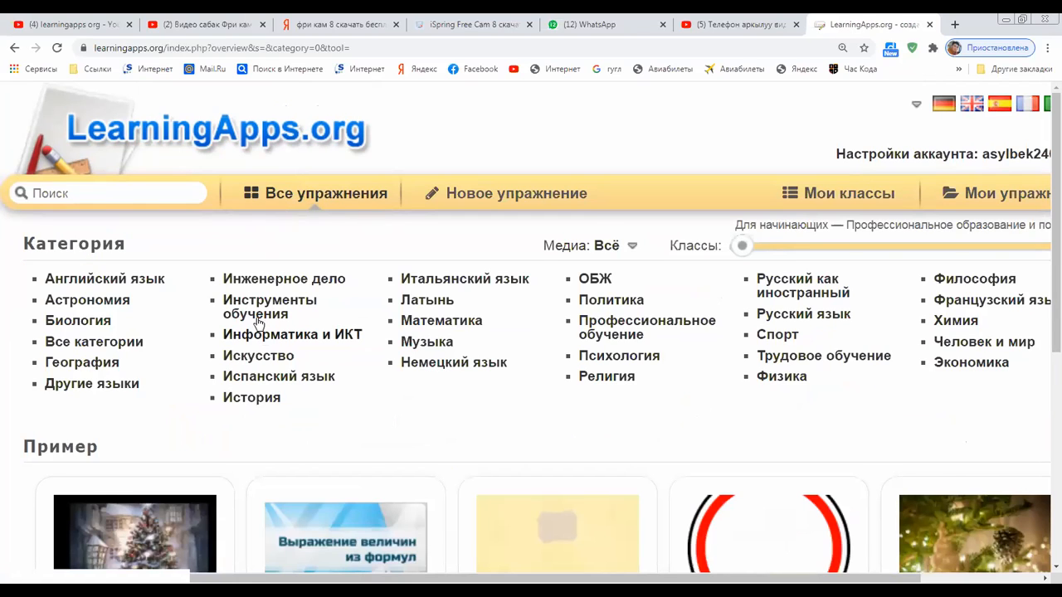
Open Информатика и ИКТ, choose the Клавиатура subcategory and scroll down to its exercise cards
{"action": "left_click", "coordinate": [329, 340]}
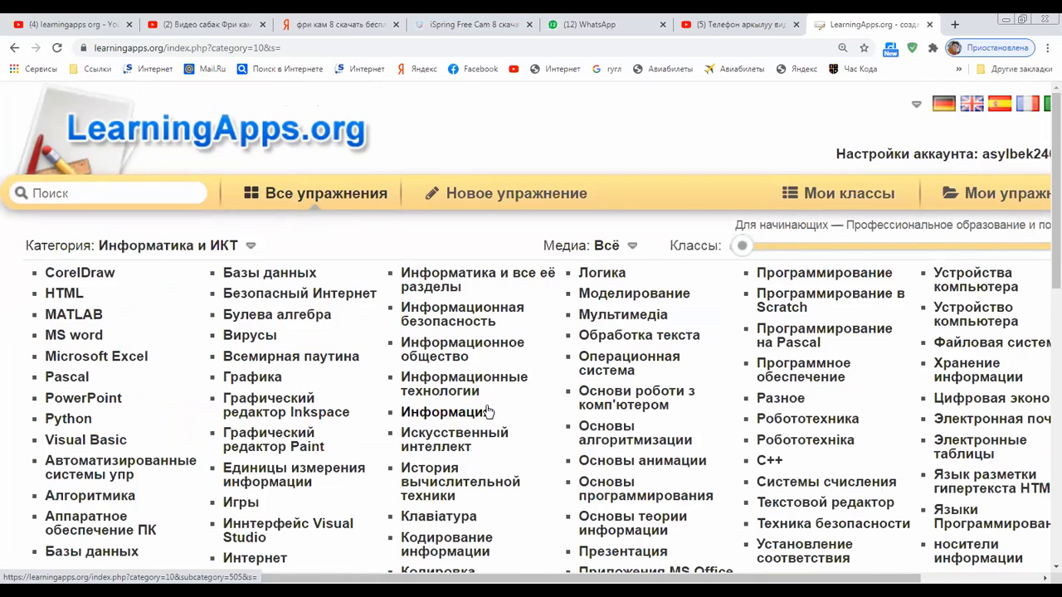
{"action": "scroll", "coordinate": [488, 413], "scroll_direction": "down", "scroll_amount": 1}
{"action": "scroll", "coordinate": [487, 413], "scroll_direction": "down", "scroll_amount": 1}
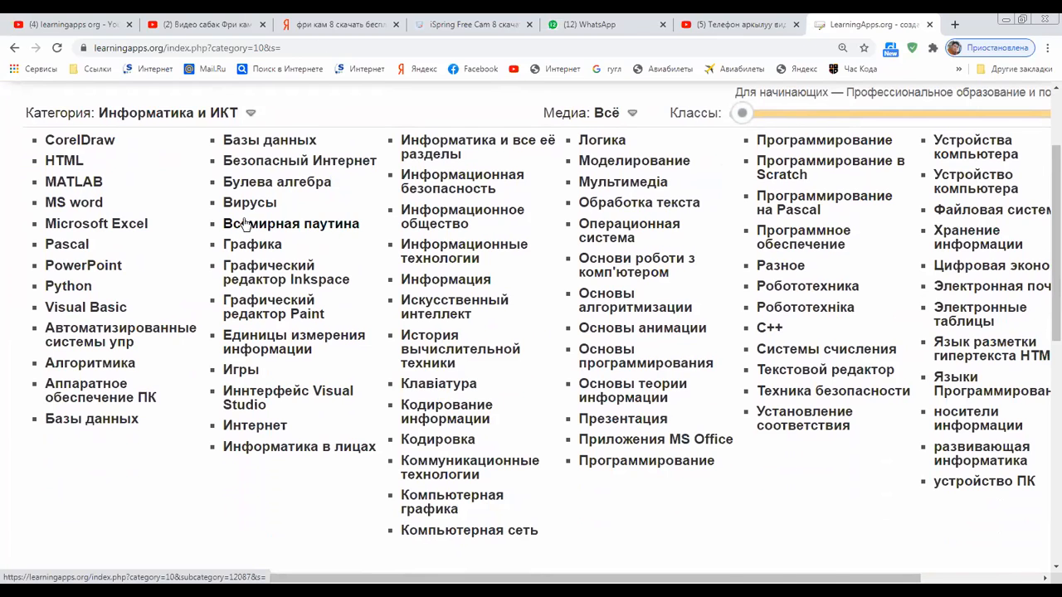
{"action": "scroll", "coordinate": [245, 224], "scroll_direction": "down", "scroll_amount": 3}
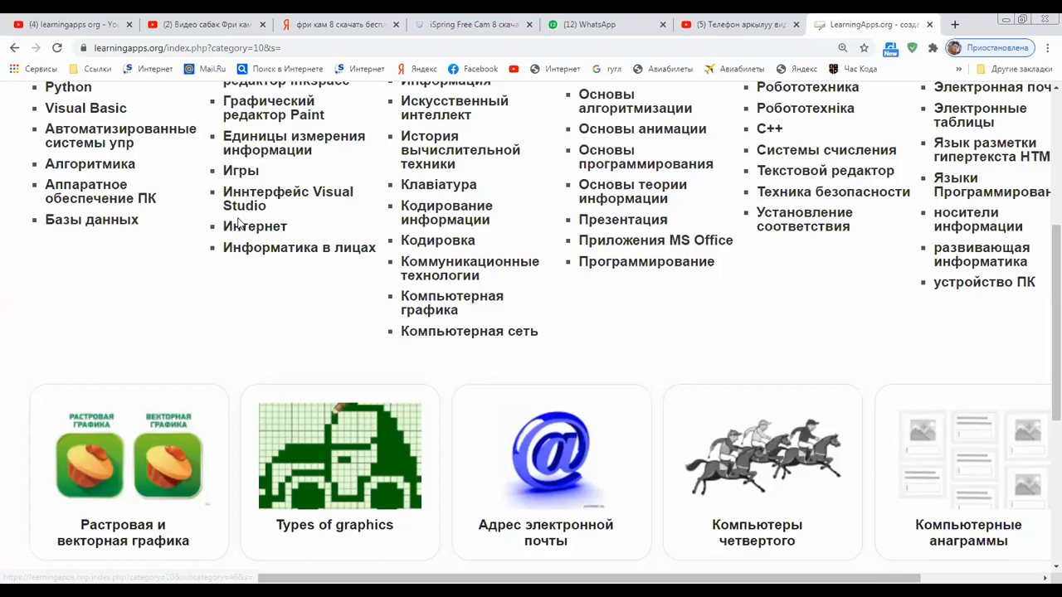
{"action": "scroll", "coordinate": [239, 222], "scroll_direction": "up", "scroll_amount": 2}
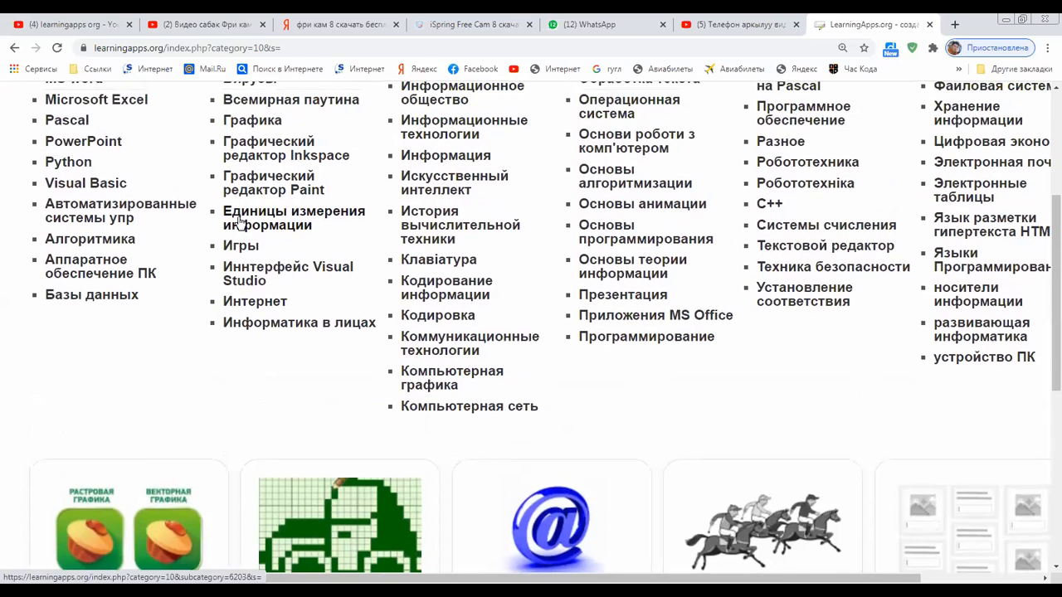
{"action": "scroll", "coordinate": [239, 222], "scroll_direction": "up", "scroll_amount": 1}
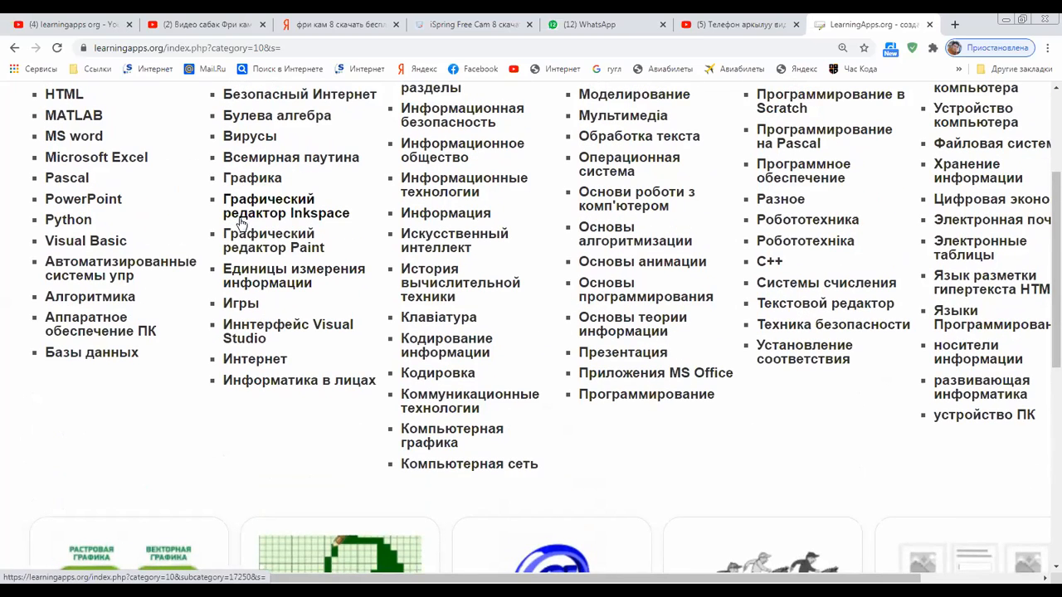
{"action": "left_click", "coordinate": [440, 321]}
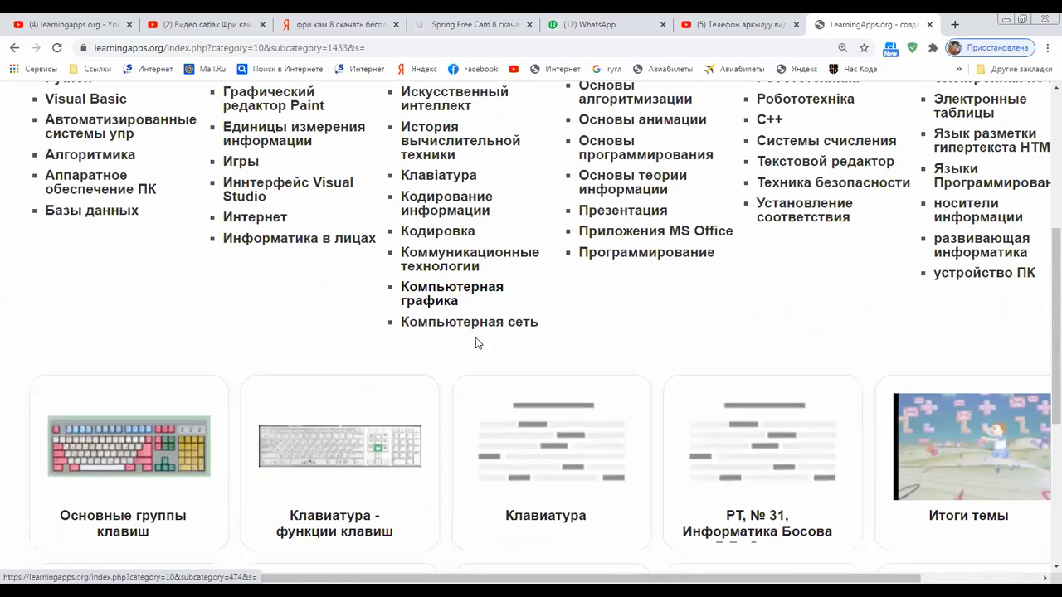
{"action": "scroll", "coordinate": [474, 344], "scroll_direction": "down", "scroll_amount": 3}
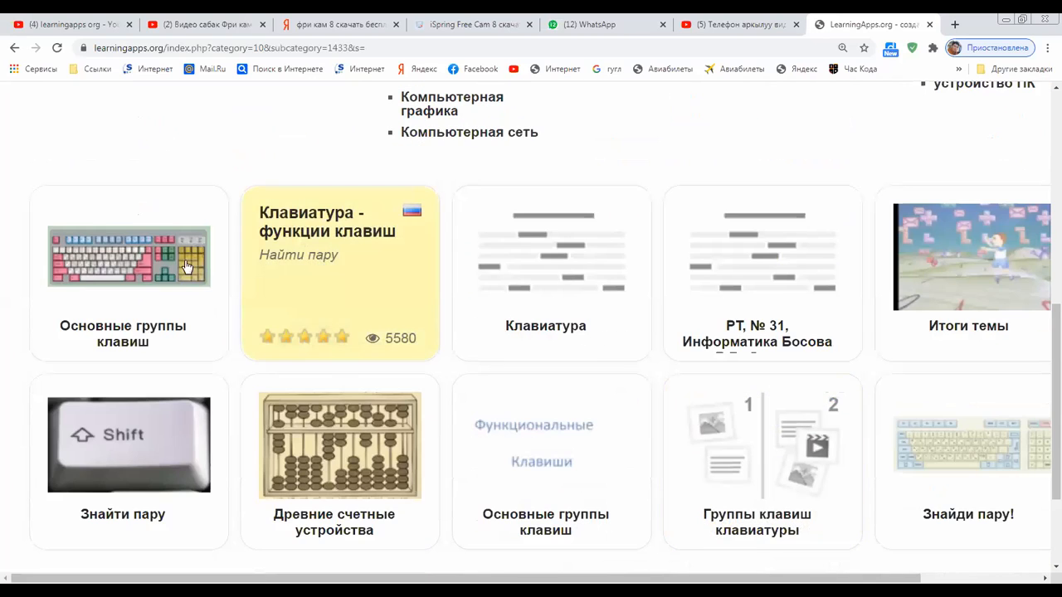
Start the Основные группы клавиш exercise and match the cursor-control keys card to its pin
{"action": "left_click", "coordinate": [152, 293]}
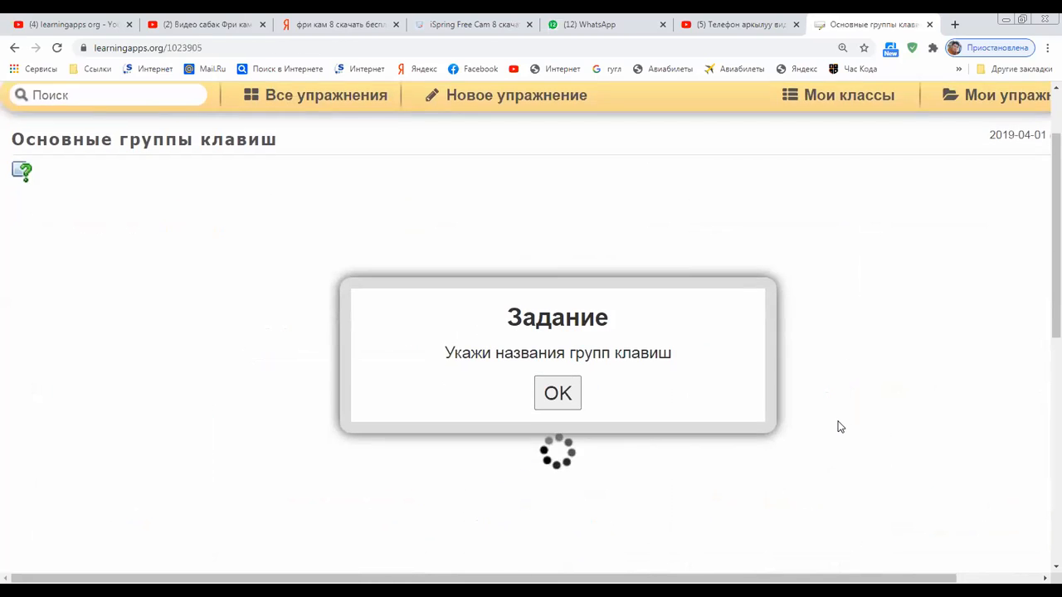
{"action": "left_click", "coordinate": [570, 355]}
{"action": "scroll", "coordinate": [569, 369], "scroll_direction": "down", "scroll_amount": 2}
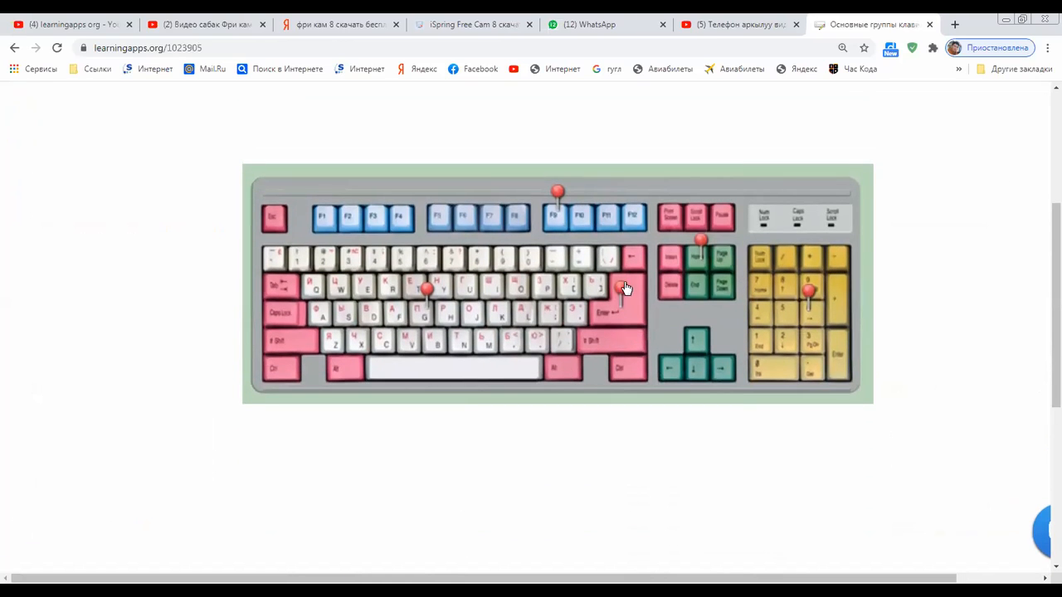
{"action": "left_click", "coordinate": [703, 243]}
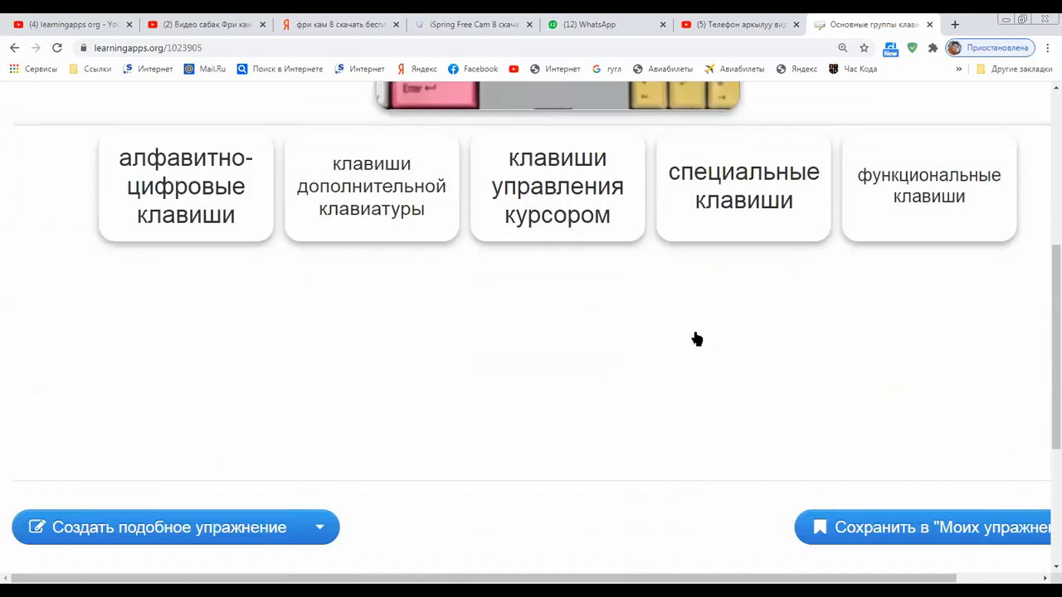
{"action": "scroll", "coordinate": [685, 343], "scroll_direction": "up", "scroll_amount": 3}
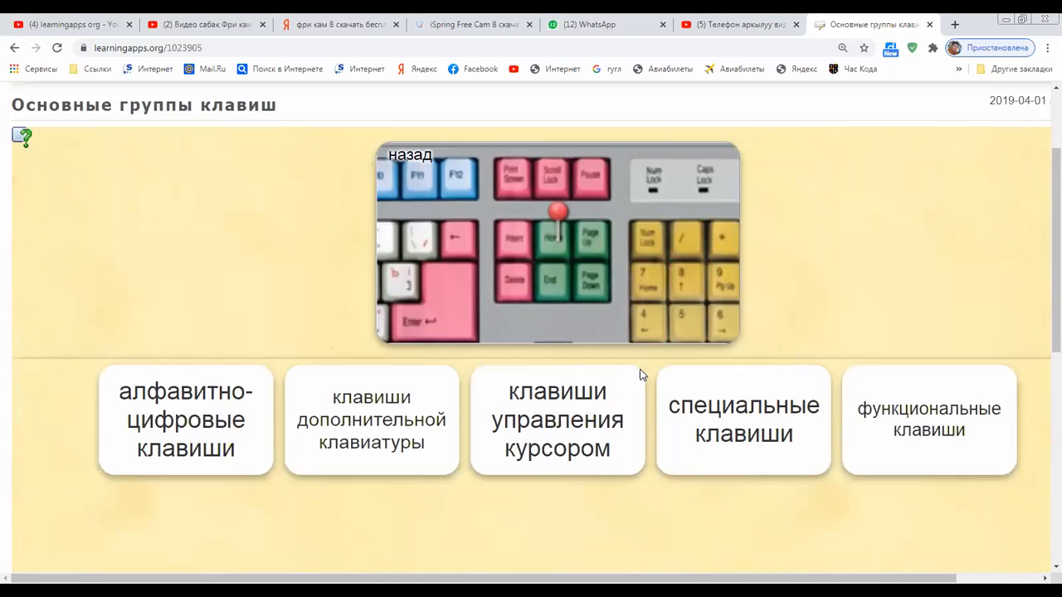
{"action": "left_click", "coordinate": [552, 421]}
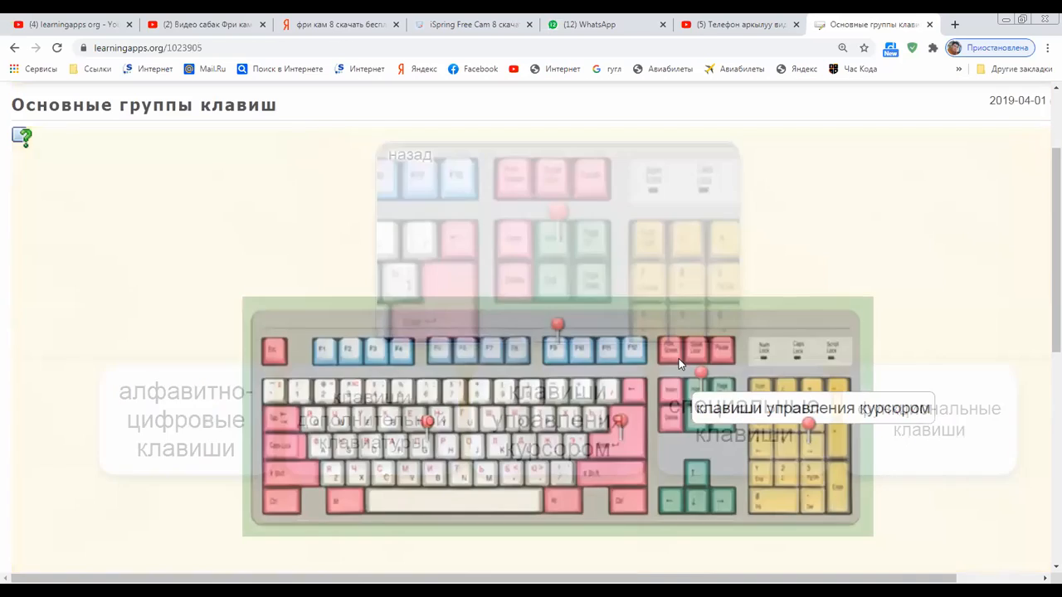
Scroll down to the exercise's links, then go back to the Клавиатура exercise list
{"action": "scroll", "coordinate": [679, 365], "scroll_direction": "down", "scroll_amount": 2}
{"action": "scroll", "coordinate": [680, 368], "scroll_direction": "down", "scroll_amount": 1}
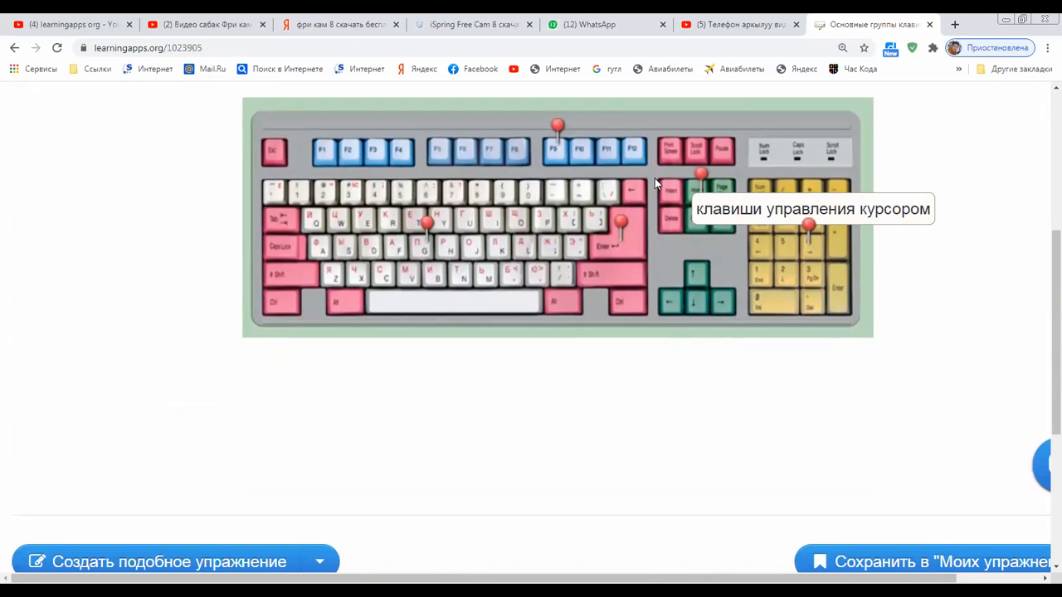
{"action": "left_click_drag", "start_coordinate": [633, 215], "coordinate": [973, 215]}
{"action": "left_click", "coordinate": [807, 231]}
{"action": "scroll", "coordinate": [970, 214], "scroll_direction": "up", "scroll_amount": 2}
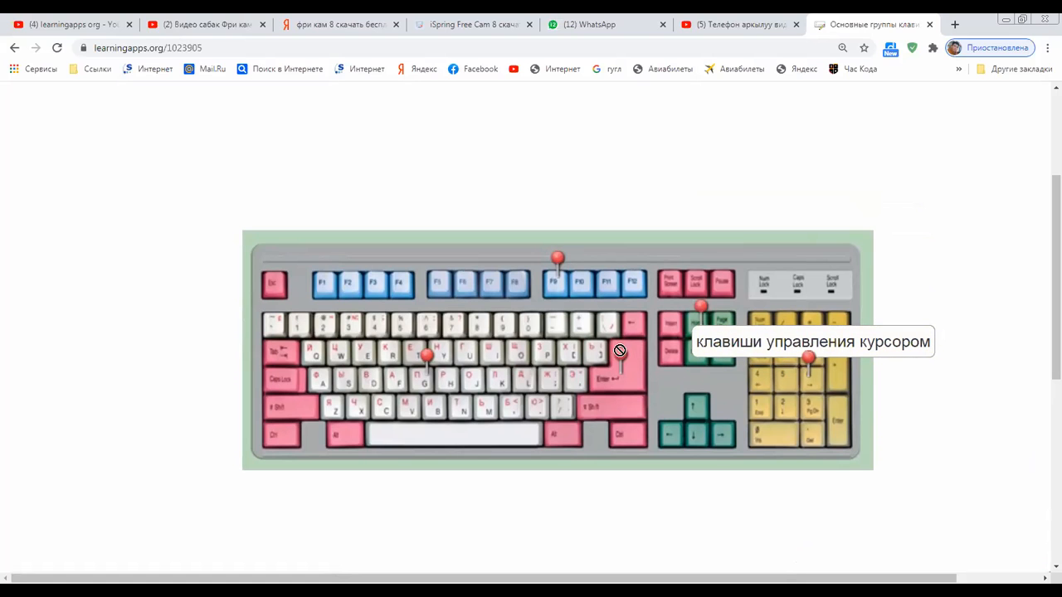
{"action": "scroll", "coordinate": [848, 327], "scroll_direction": "down", "scroll_amount": 3}
{"action": "scroll", "coordinate": [848, 327], "scroll_direction": "down", "scroll_amount": 1}
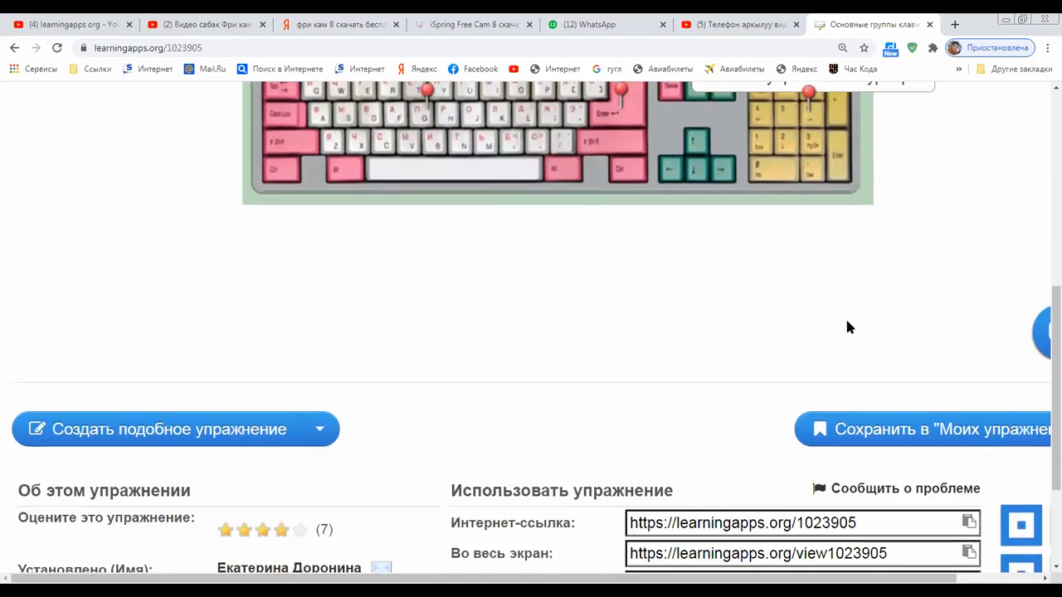
{"action": "scroll", "coordinate": [846, 327], "scroll_direction": "down", "scroll_amount": 2}
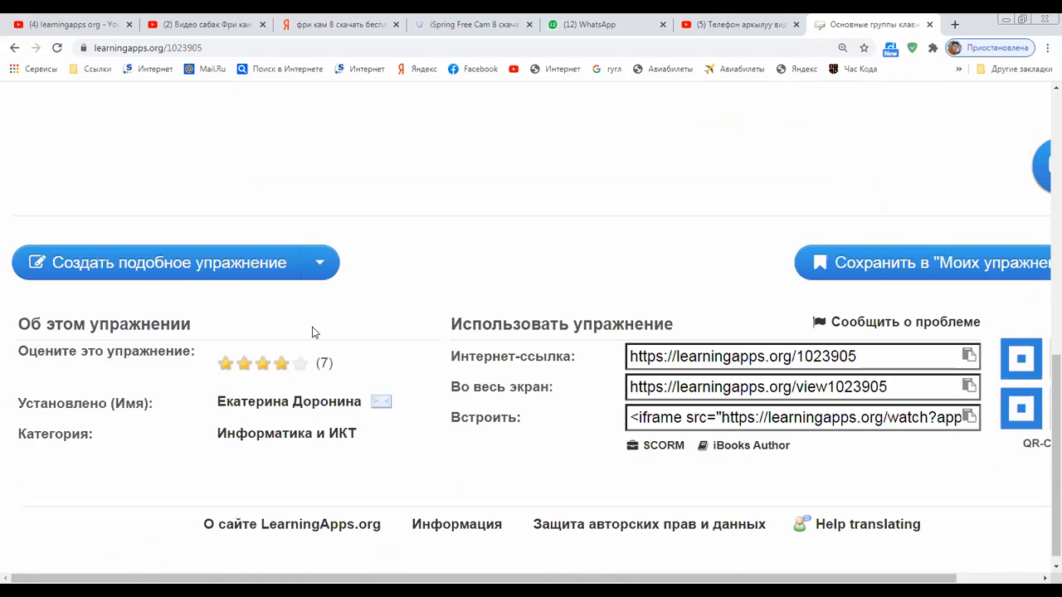
{"action": "left_click", "coordinate": [8, 50]}
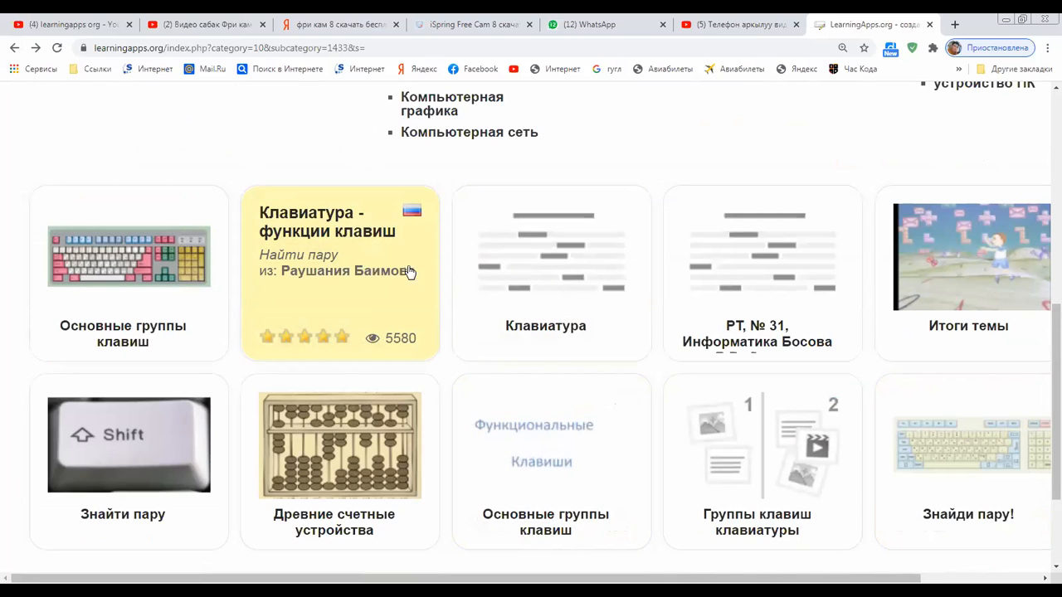
Start the Знайди пару! exercise and zoom the page out so the whole board fits
{"action": "left_click", "coordinate": [980, 438]}
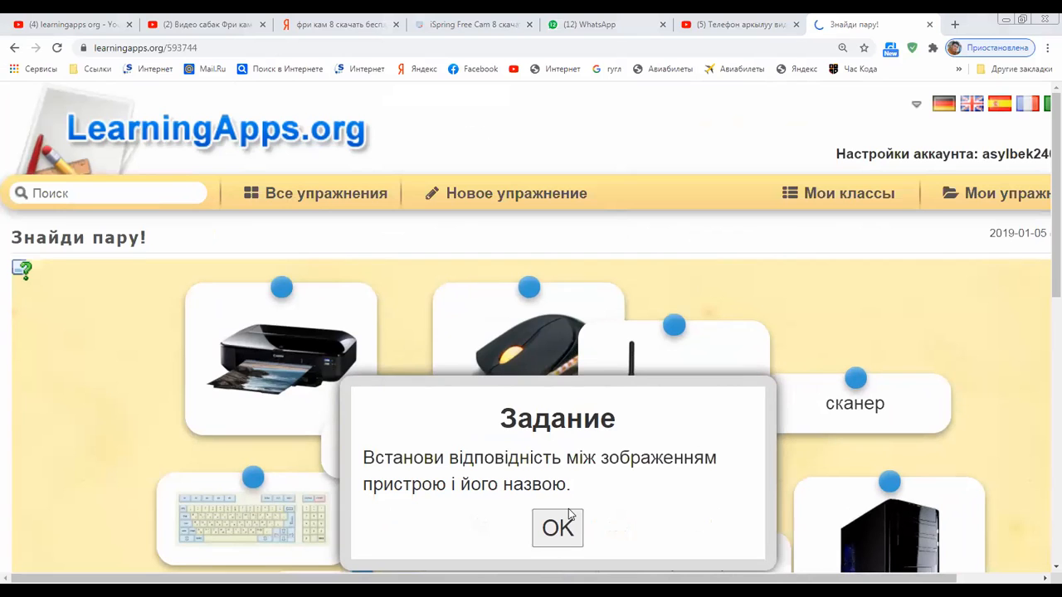
{"action": "left_click", "coordinate": [575, 510]}
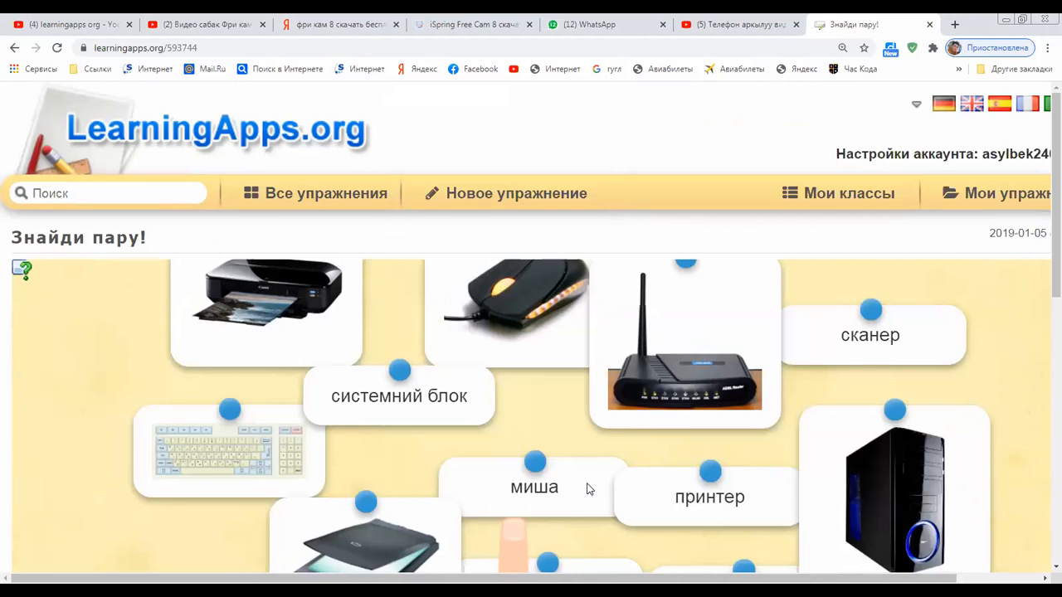
{"action": "key", "text": "ctrl+minus"}
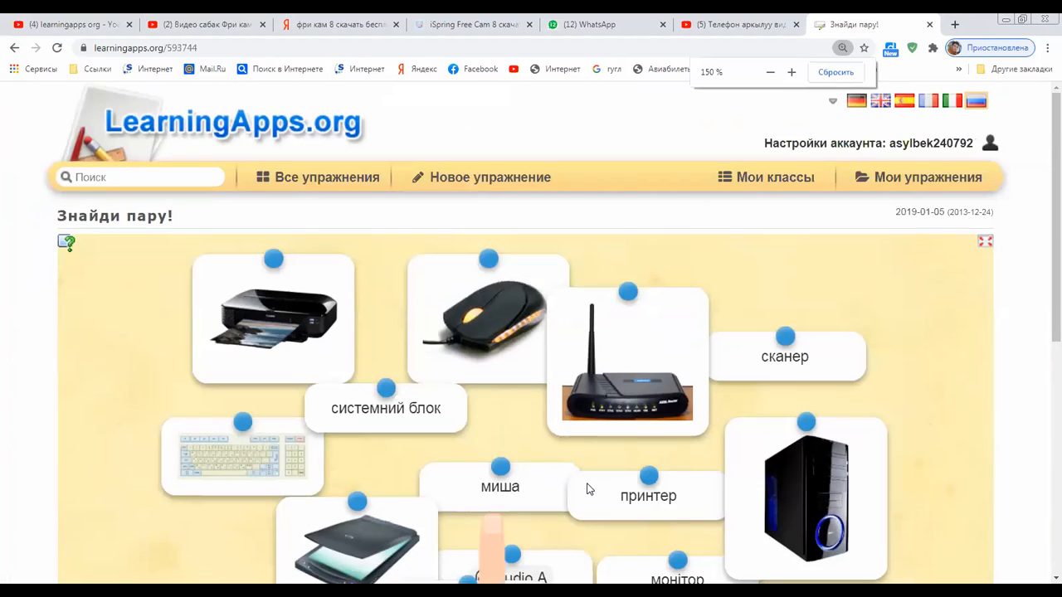
{"action": "scroll", "coordinate": [587, 490], "scroll_direction": "down", "scroll_amount": 2}
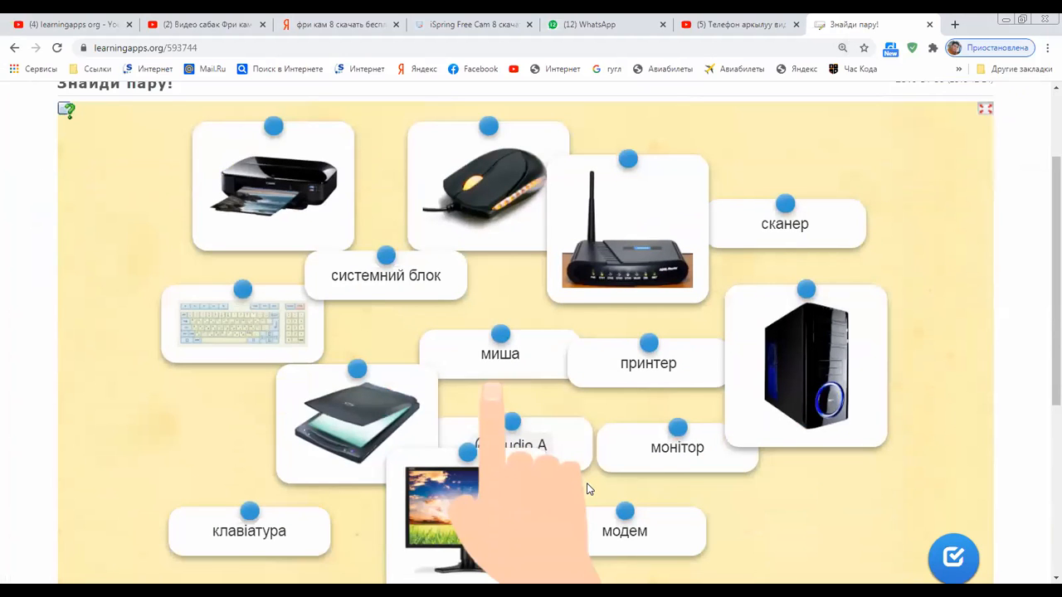
{"action": "scroll", "coordinate": [498, 432], "scroll_direction": "down", "scroll_amount": 2}
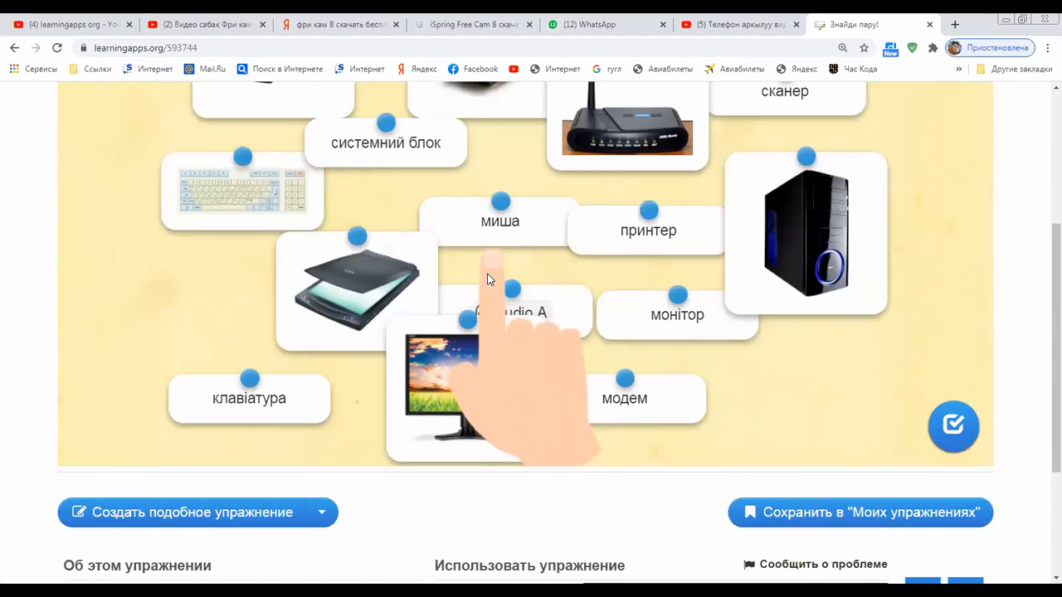
{"action": "scroll", "coordinate": [545, 331], "scroll_direction": "up", "scroll_amount": 1}
{"action": "mouse_move", "coordinate": [520, 483]}
{"action": "left_mouse_down"}
{"action": "mouse_move", "coordinate": [510, 424]}
{"action": "mouse_move", "coordinate": [453, 450]}
{"action": "mouse_move", "coordinate": [521, 489]}
{"action": "left_mouse_up"}
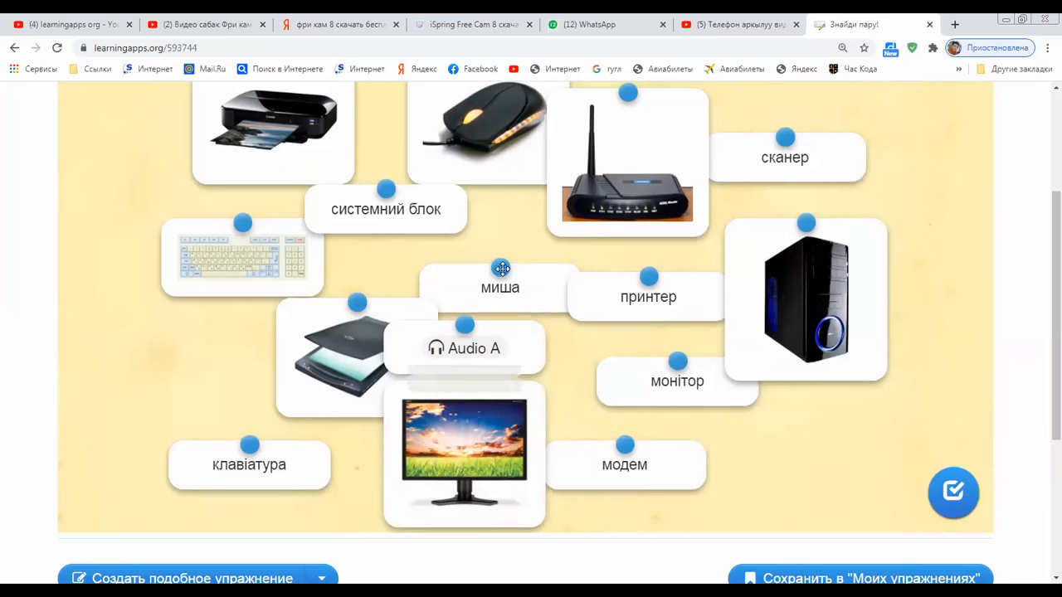
Pair the миша, системний блок, сканер, клавіатура, монітор and модем labels with their pictures
{"action": "left_click_drag", "start_coordinate": [497, 272], "coordinate": [501, 243]}
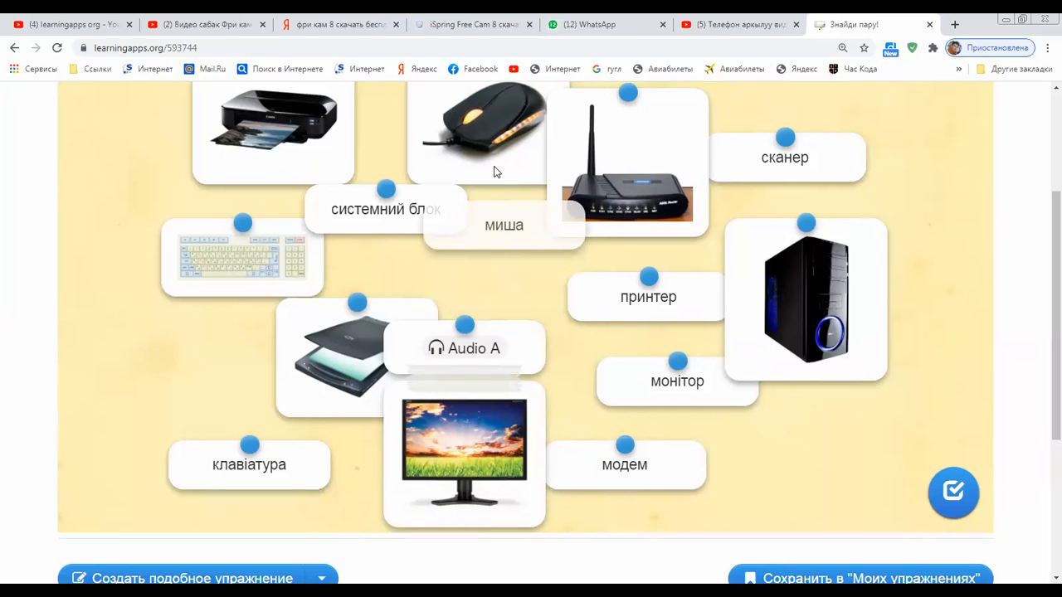
{"action": "left_click_drag", "start_coordinate": [485, 158], "coordinate": [485, 160]}
{"action": "left_click_drag", "start_coordinate": [379, 193], "coordinate": [801, 403]}
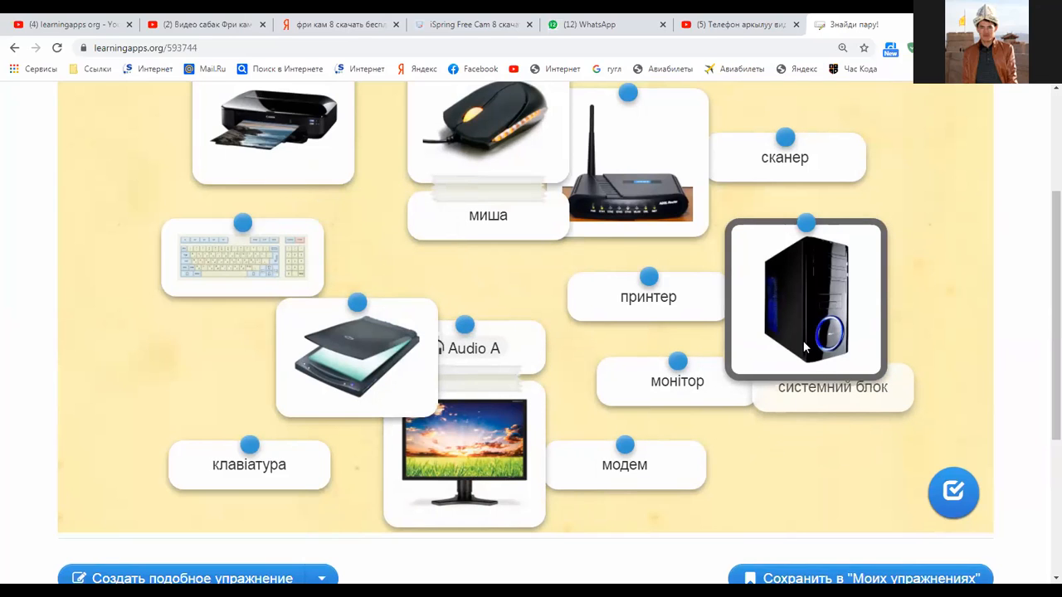
{"action": "left_click_drag", "start_coordinate": [877, 332], "coordinate": [875, 334]}
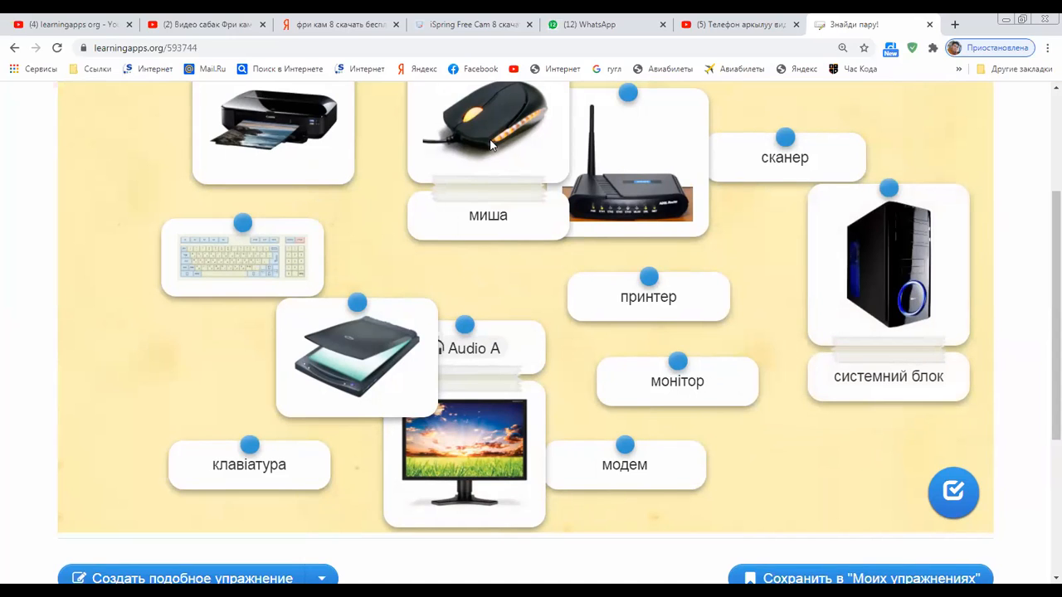
{"action": "left_click_drag", "start_coordinate": [786, 143], "coordinate": [376, 375]}
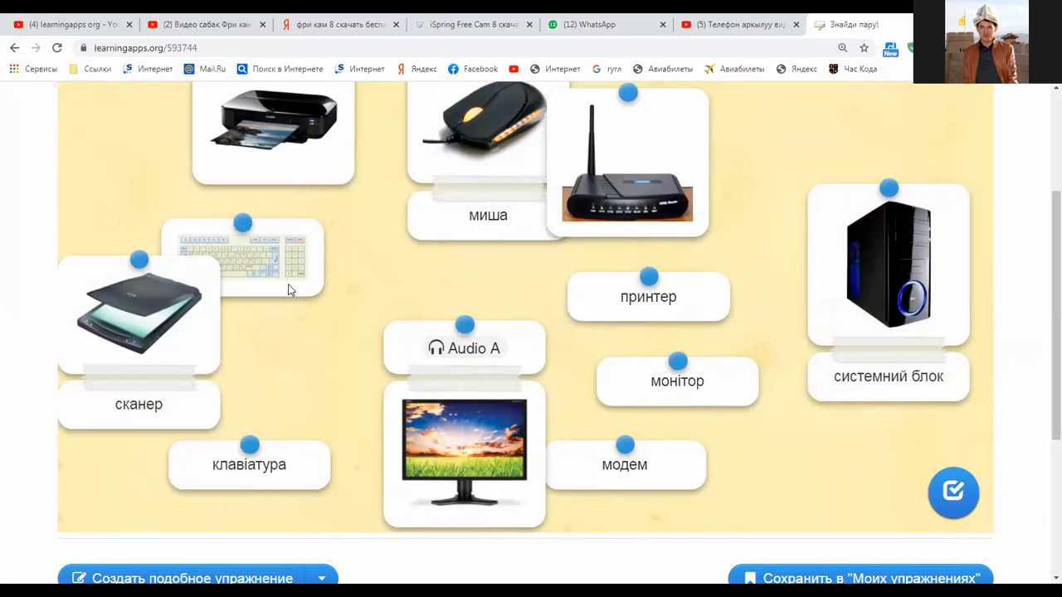
{"action": "left_click_drag", "start_coordinate": [259, 438], "coordinate": [278, 259]}
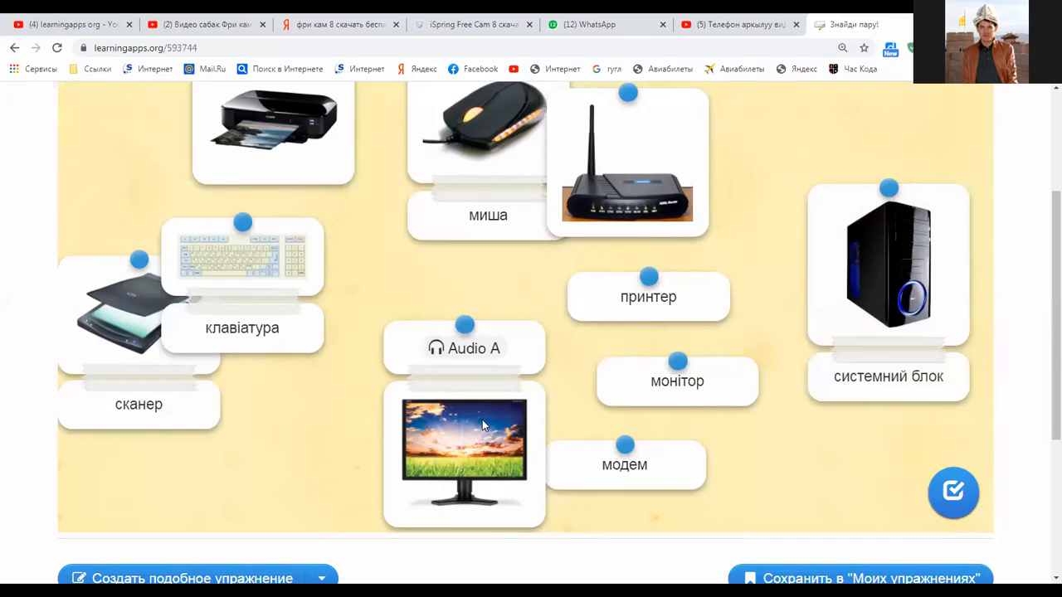
{"action": "left_click_drag", "start_coordinate": [667, 364], "coordinate": [464, 466]}
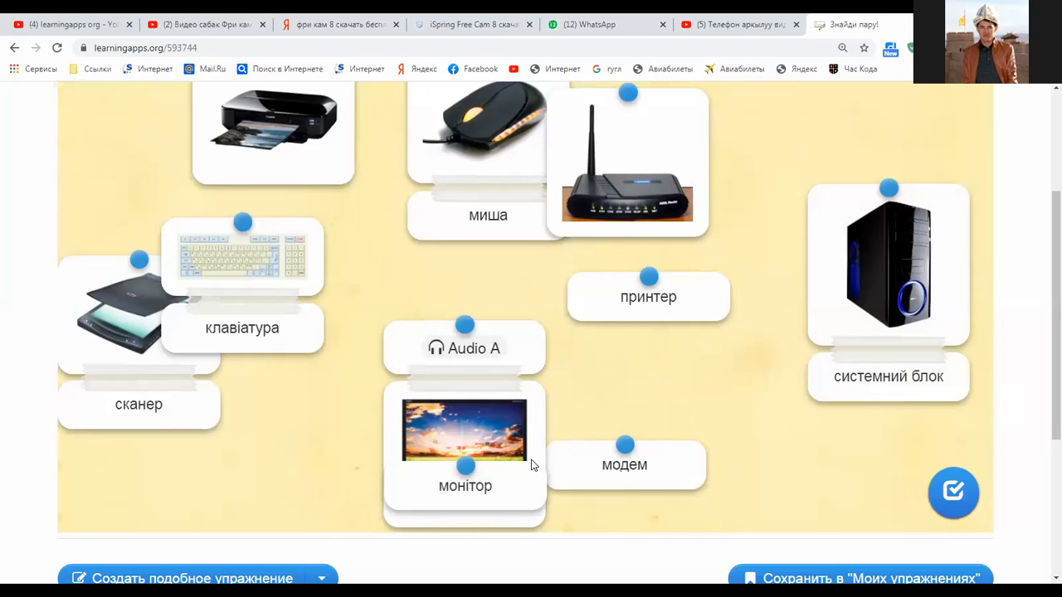
{"action": "left_click_drag", "start_coordinate": [629, 444], "coordinate": [650, 214]}
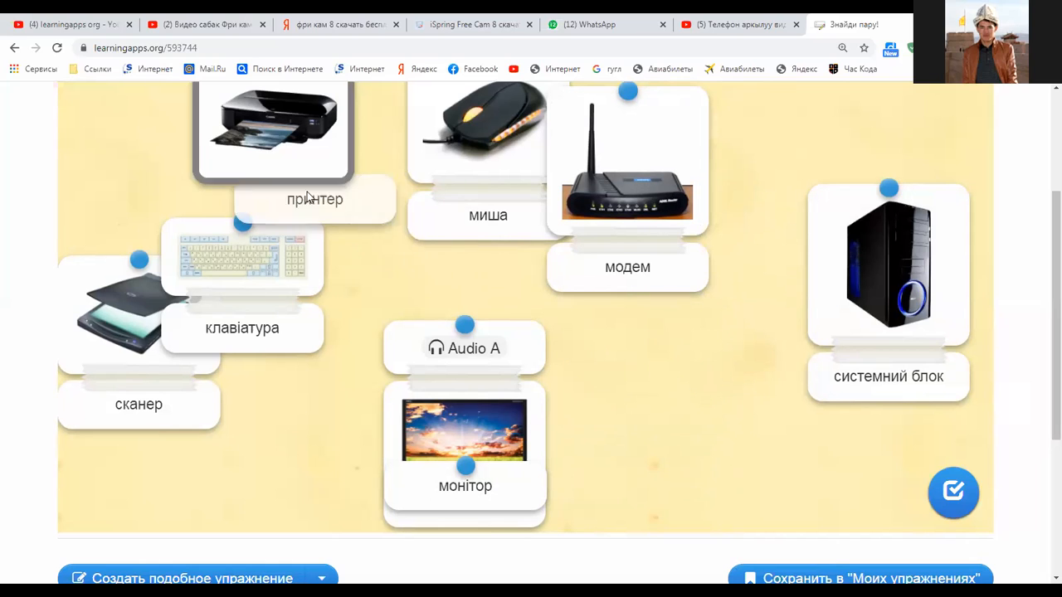
Rearrange the matched pairs: системний блок and миша to the top row, клавіатура and сканер left
{"action": "scroll", "coordinate": [488, 300], "scroll_direction": "up", "scroll_amount": 2}
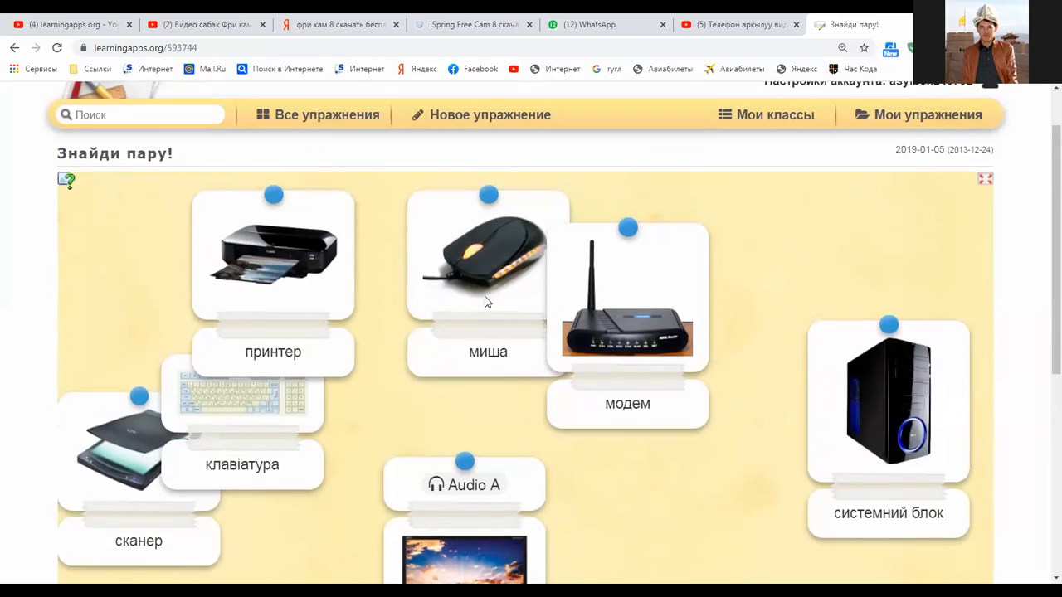
{"action": "scroll", "coordinate": [756, 202], "scroll_direction": "down", "scroll_amount": 1}
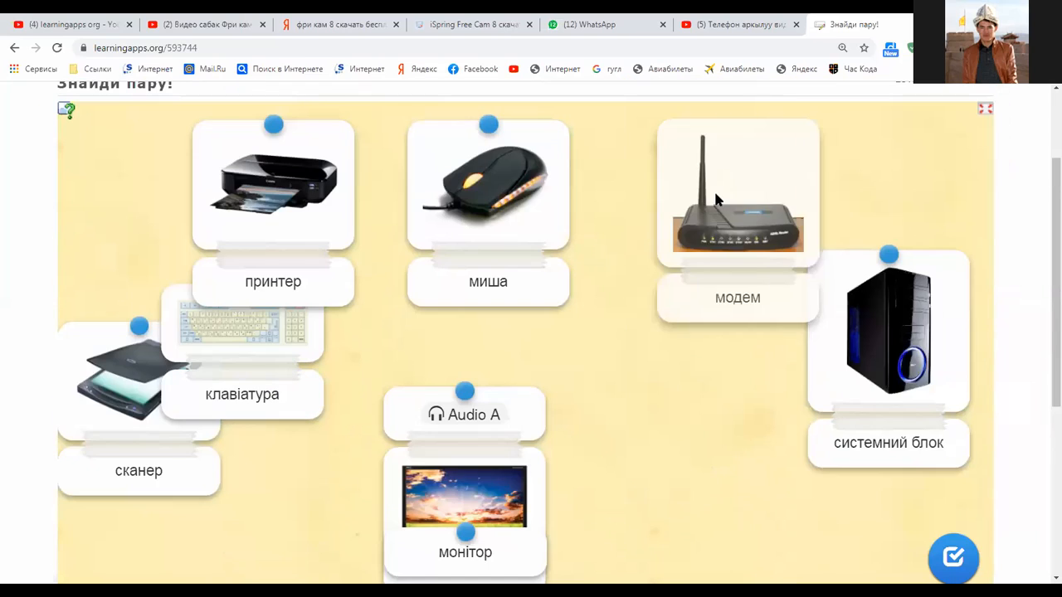
{"action": "left_click_drag", "start_coordinate": [872, 300], "coordinate": [867, 179]}
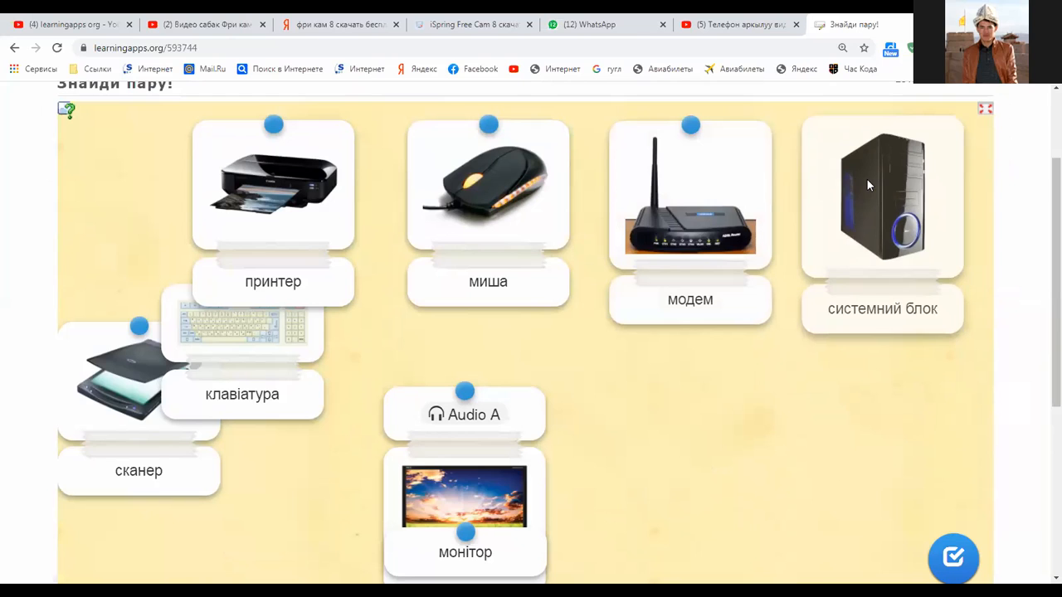
{"action": "left_click_drag", "start_coordinate": [742, 220], "coordinate": [730, 231]}
{"action": "left_click_drag", "start_coordinate": [526, 235], "coordinate": [540, 265]}
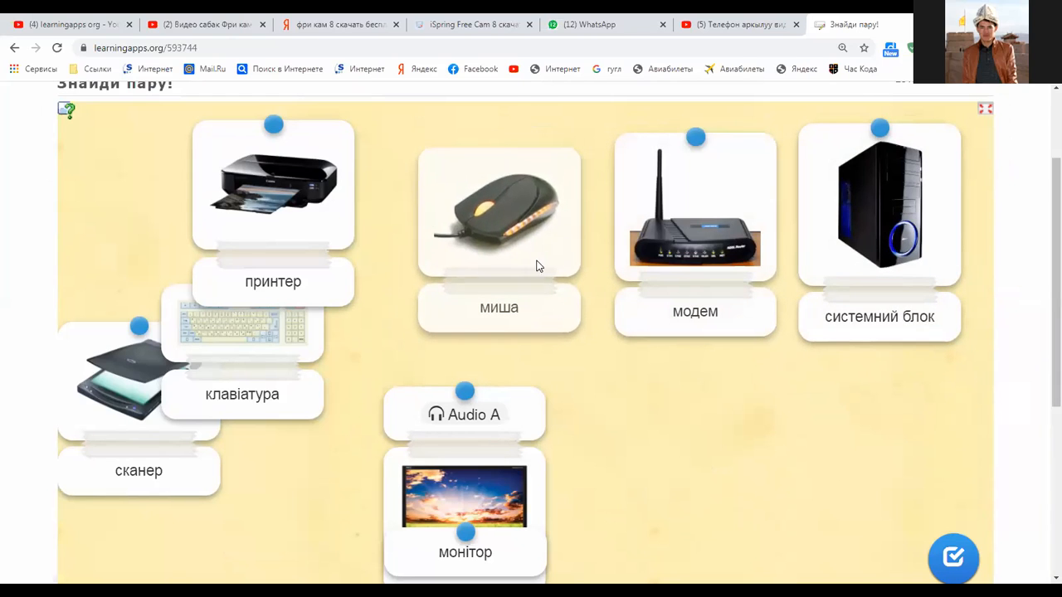
{"action": "left_click_drag", "start_coordinate": [274, 191], "coordinate": [767, 438]}
{"action": "left_click_drag", "start_coordinate": [326, 400], "coordinate": [374, 161]}
{"action": "left_click_drag", "start_coordinate": [158, 398], "coordinate": [168, 228]}
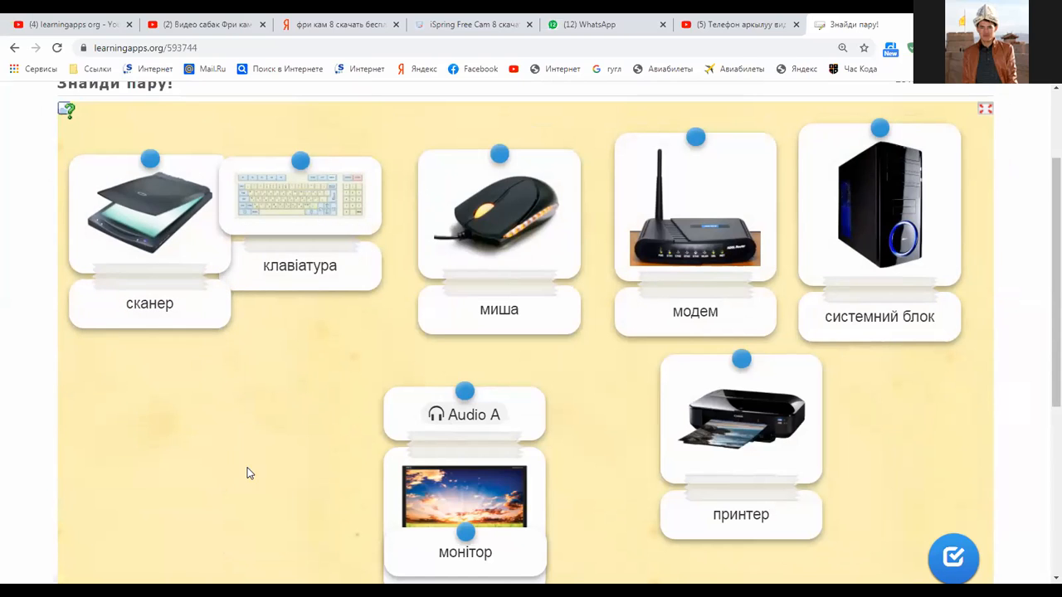
{"action": "left_click_drag", "start_coordinate": [247, 468], "coordinate": [177, 452]}
{"action": "left_click_drag", "start_coordinate": [201, 253], "coordinate": [220, 278]}
{"action": "left_click_drag", "start_coordinate": [440, 415], "coordinate": [353, 357]}
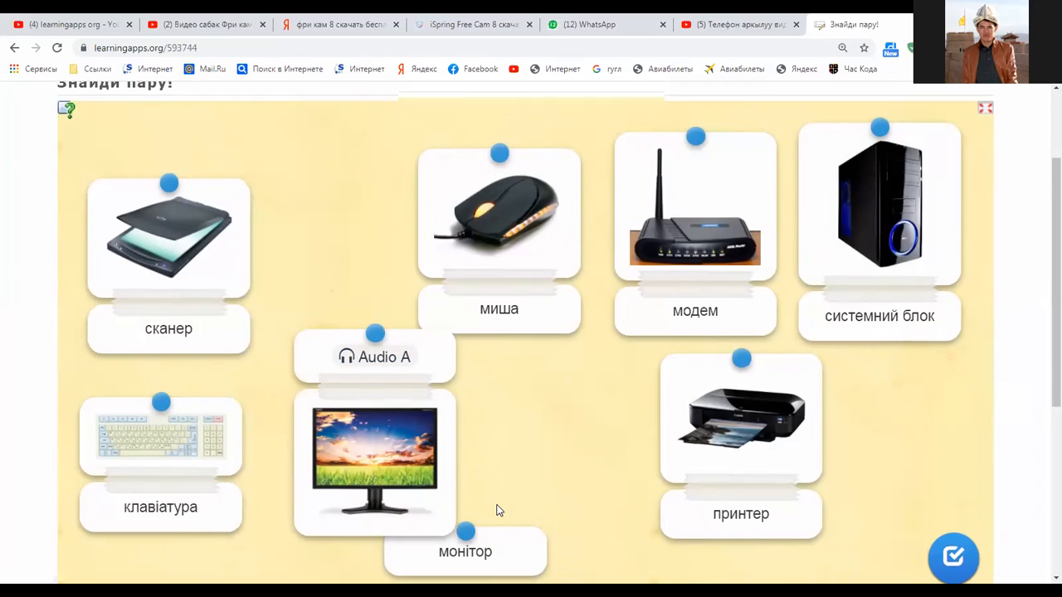
Drag the printer card over next to the monitor card
{"action": "scroll", "coordinate": [498, 510], "scroll_direction": "down", "scroll_amount": 2}
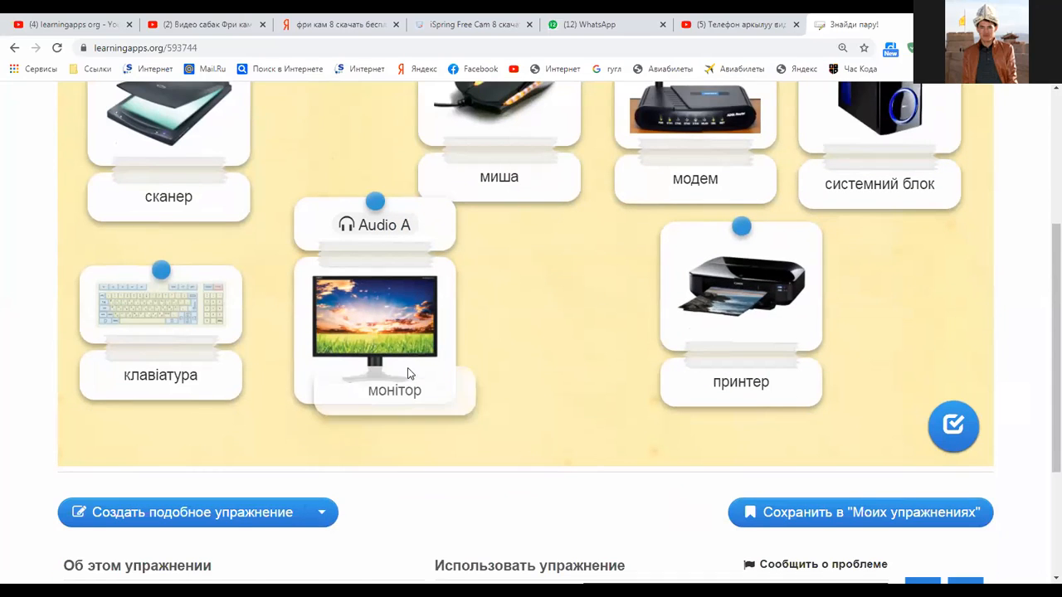
{"action": "scroll", "coordinate": [452, 299], "scroll_direction": "up", "scroll_amount": 1}
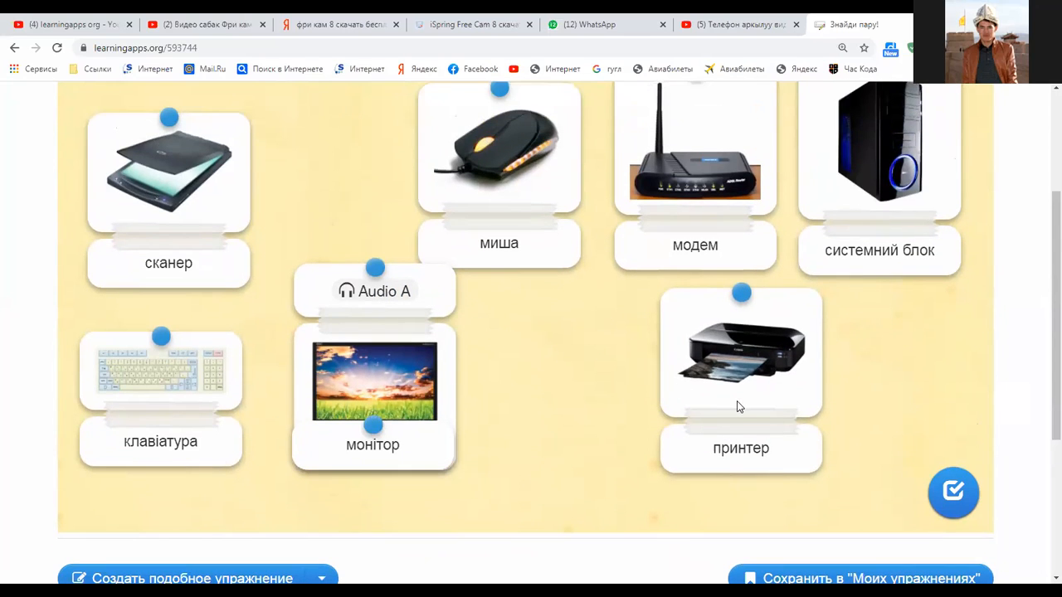
{"action": "scroll", "coordinate": [716, 402], "scroll_direction": "up", "scroll_amount": 3}
{"action": "left_click_drag", "start_coordinate": [385, 482], "coordinate": [358, 360]}
{"action": "scroll", "coordinate": [442, 360], "scroll_direction": "down", "scroll_amount": 4}
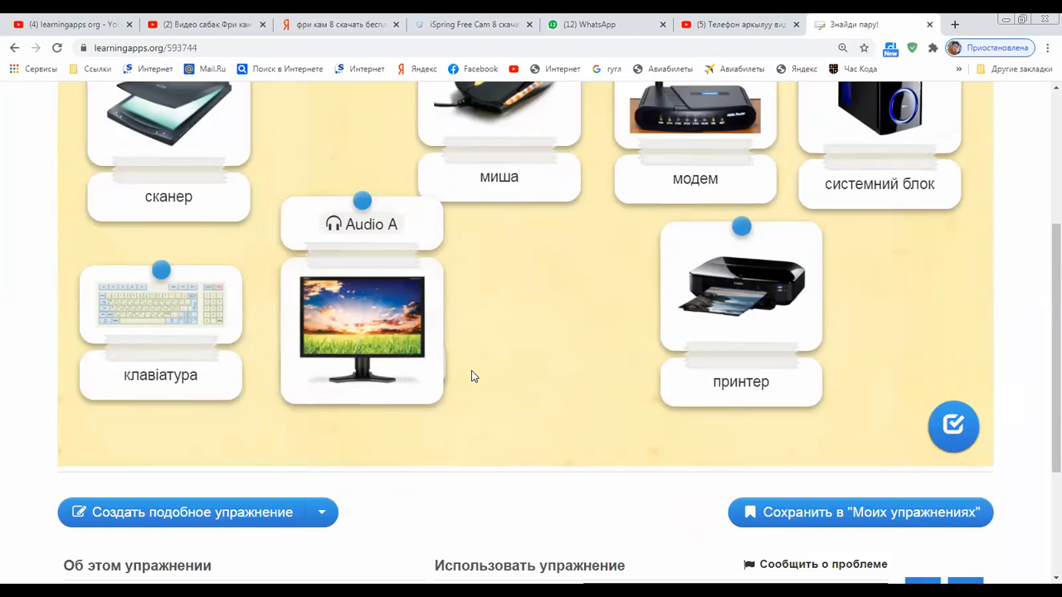
{"action": "scroll", "coordinate": [506, 398], "scroll_direction": "up", "scroll_amount": 2}
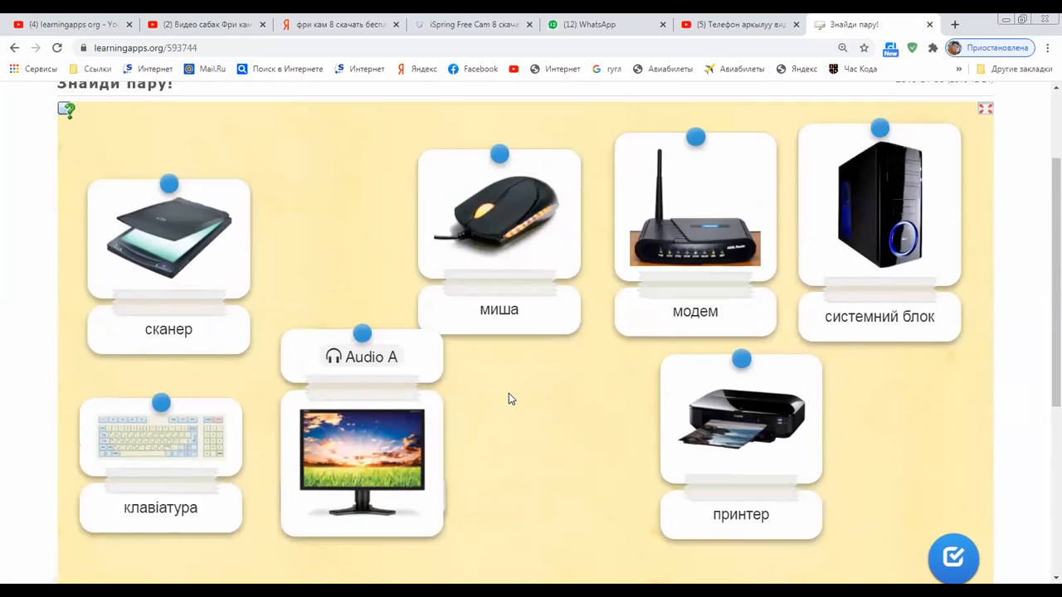
{"action": "scroll", "coordinate": [502, 384], "scroll_direction": "down", "scroll_amount": 1}
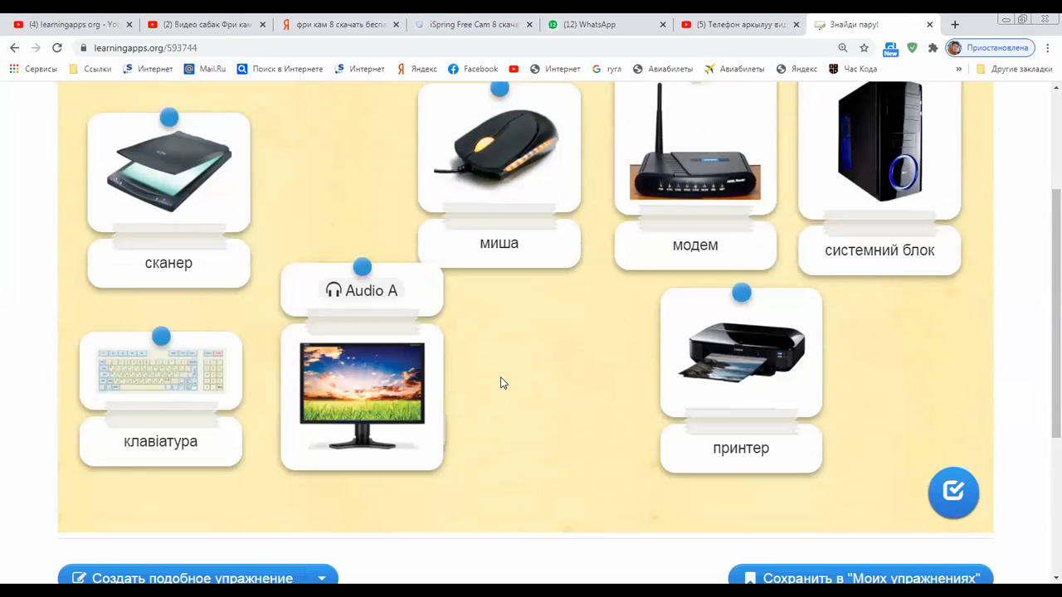
{"action": "scroll", "coordinate": [500, 382], "scroll_direction": "down", "scroll_amount": 2}
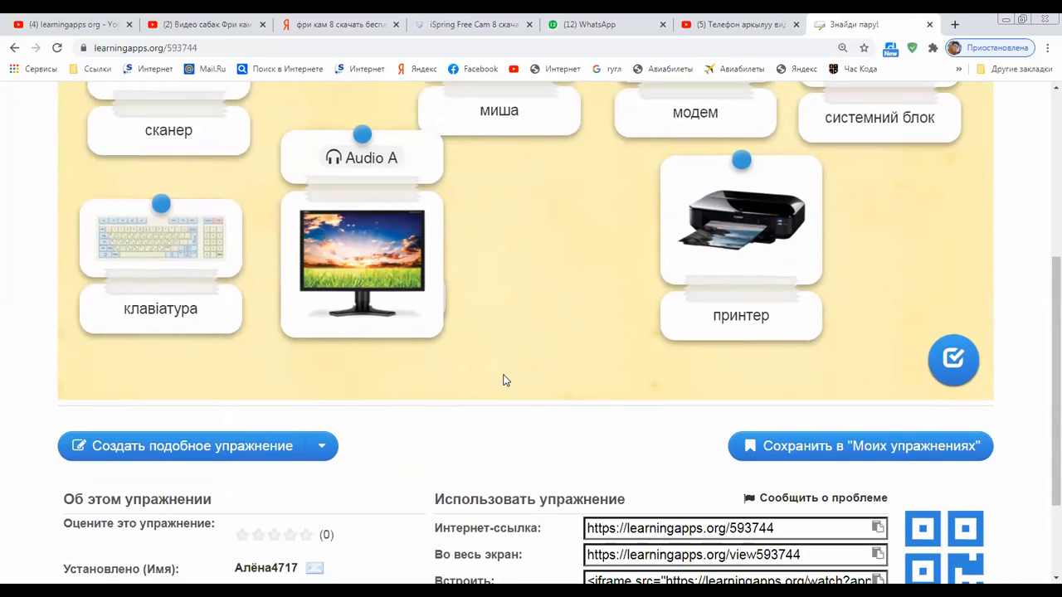
{"action": "scroll", "coordinate": [496, 363], "scroll_direction": "up", "scroll_amount": 2}
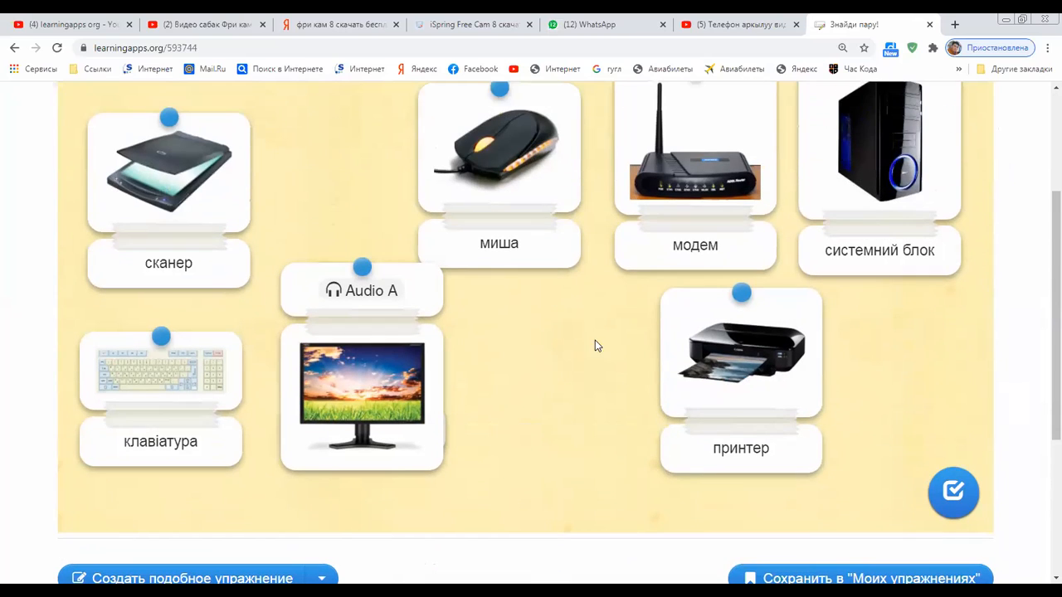
{"action": "left_click_drag", "start_coordinate": [727, 358], "coordinate": [570, 386]}
{"action": "scroll", "coordinate": [654, 381], "scroll_direction": "up", "scroll_amount": 2}
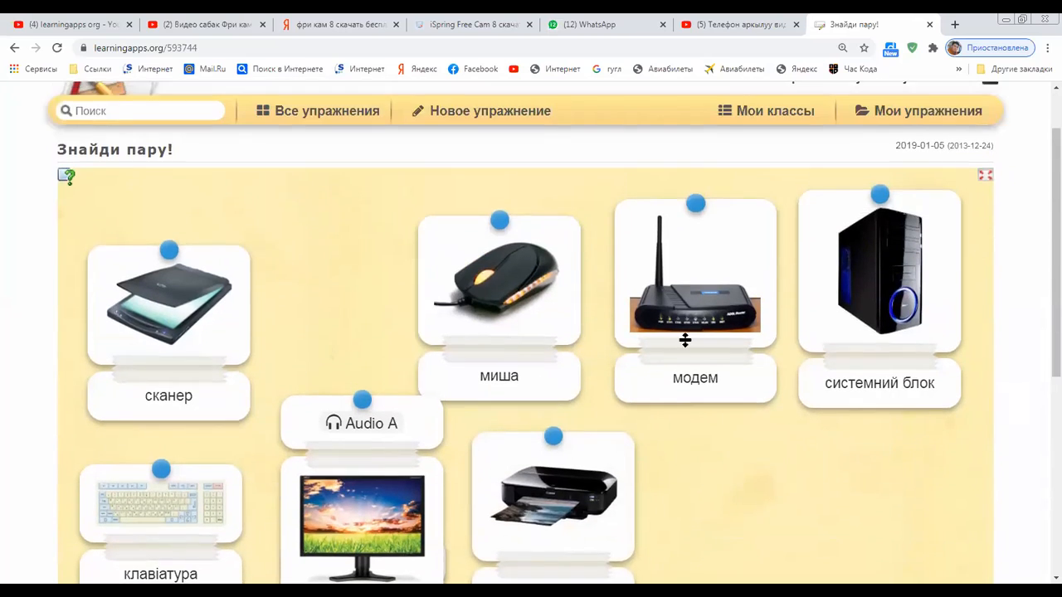
Arrange the scanner, mouse, modem and system-unit cards left to right across the top, printer last
{"action": "left_click_drag", "start_coordinate": [469, 332], "coordinate": [475, 304]}
{"action": "left_click_drag", "start_coordinate": [135, 336], "coordinate": [119, 280]}
{"action": "left_click_drag", "start_coordinate": [464, 271], "coordinate": [280, 271]}
{"action": "left_click_drag", "start_coordinate": [712, 281], "coordinate": [505, 261]}
{"action": "left_click_drag", "start_coordinate": [879, 265], "coordinate": [654, 245]}
{"action": "left_click_drag", "start_coordinate": [373, 278], "coordinate": [327, 273]}
{"action": "left_click_drag", "start_coordinate": [217, 282], "coordinate": [203, 274]}
{"action": "left_click_drag", "start_coordinate": [489, 274], "coordinate": [489, 270]}
{"action": "left_click_drag", "start_coordinate": [636, 268], "coordinate": [637, 264]}
{"action": "left_click_drag", "start_coordinate": [597, 481], "coordinate": [862, 234]}
{"action": "scroll", "coordinate": [692, 403], "scroll_direction": "down", "scroll_amount": 5}
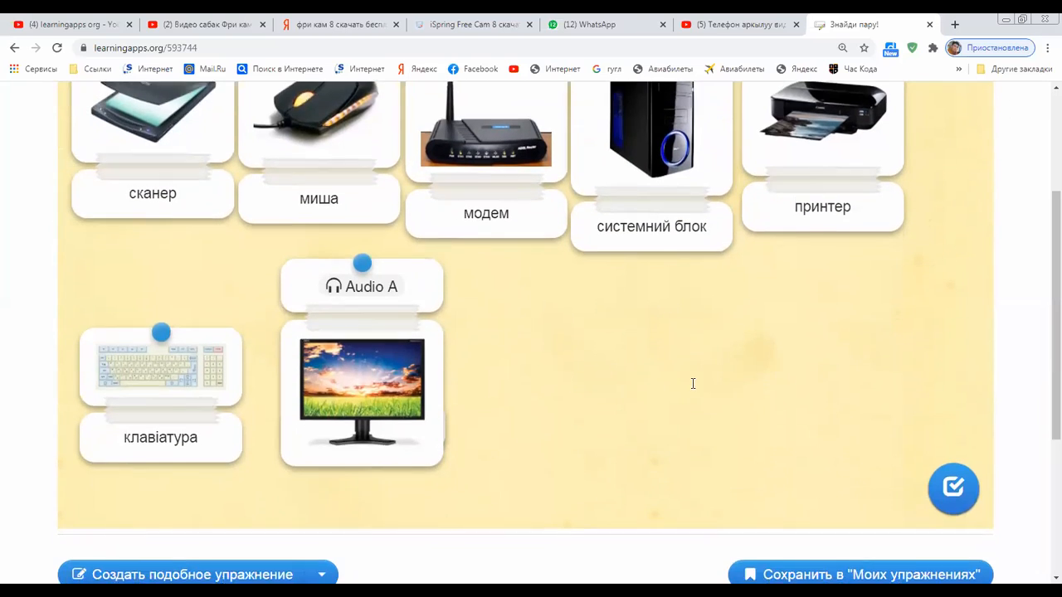
{"action": "scroll", "coordinate": [535, 309], "scroll_direction": "up", "scroll_amount": 5}
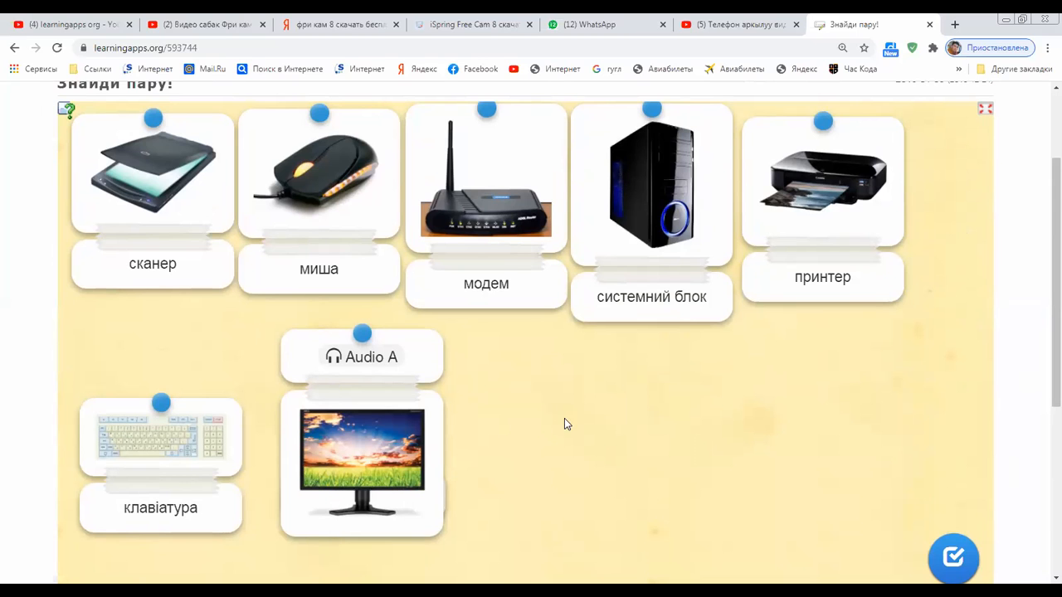
{"action": "scroll", "coordinate": [581, 186], "scroll_direction": "down", "scroll_amount": 4}
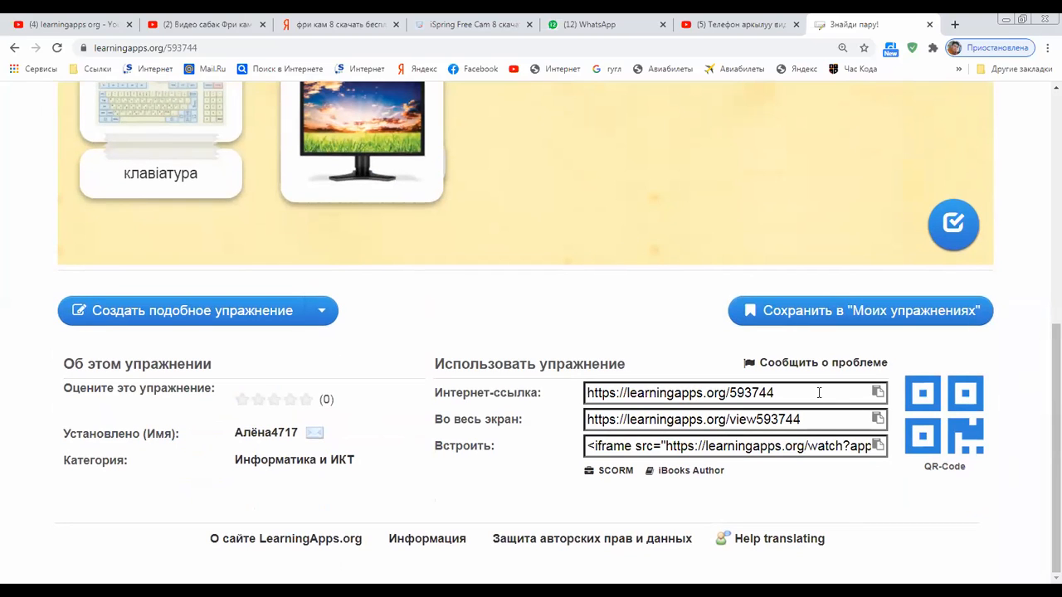
{"action": "left_click_drag", "start_coordinate": [827, 392], "coordinate": [585, 393]}
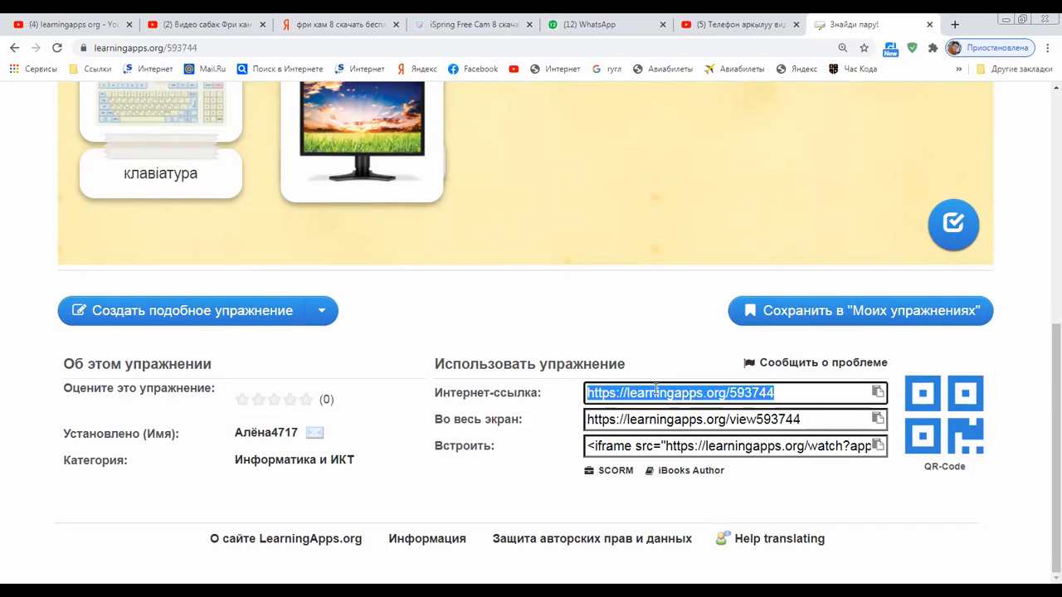
{"action": "left_click", "coordinate": [791, 389]}
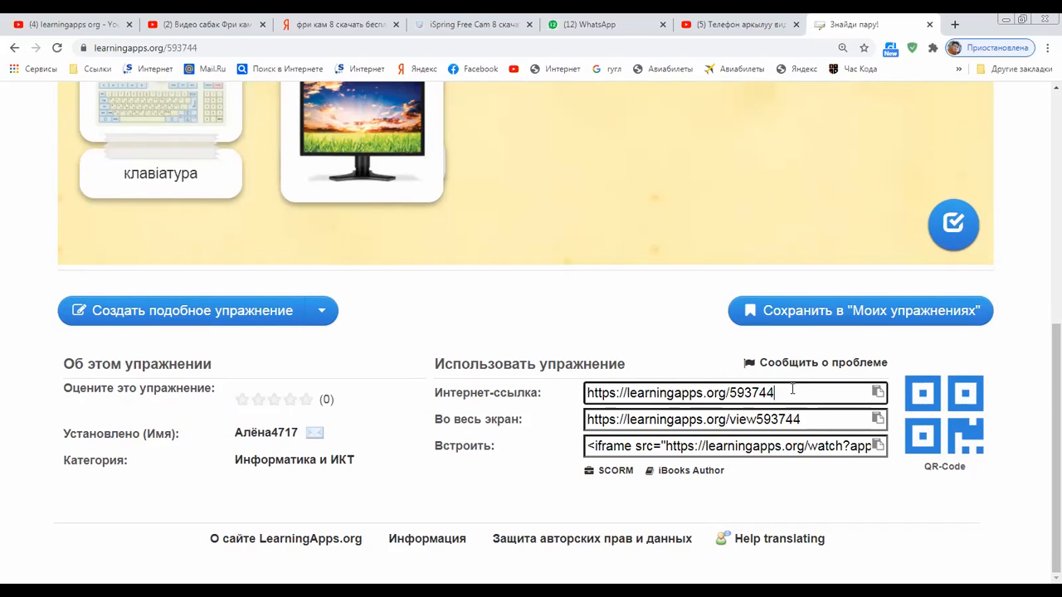
{"action": "left_click_drag", "start_coordinate": [806, 392], "coordinate": [571, 408]}
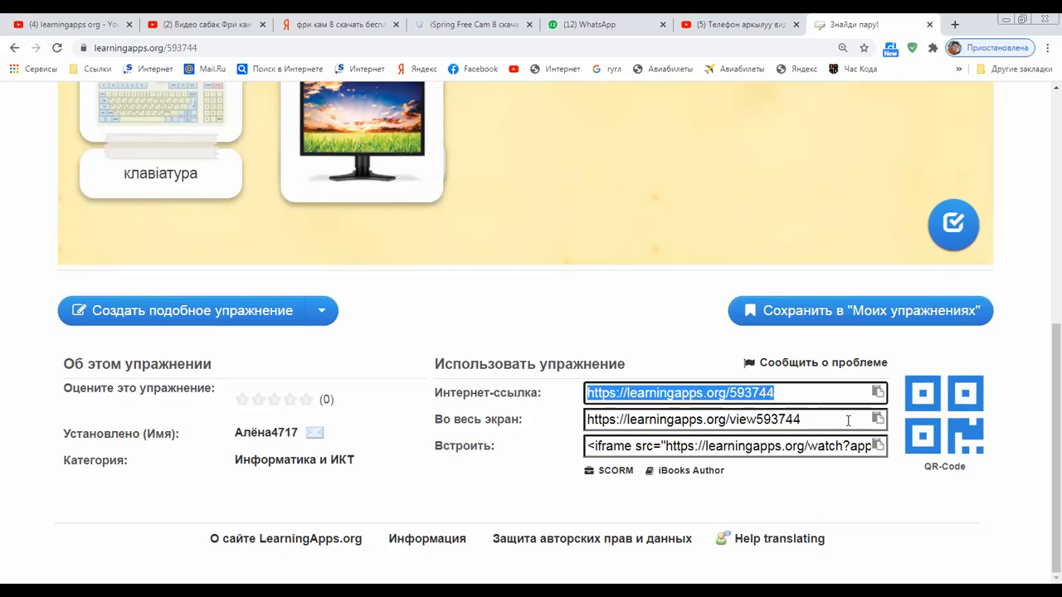
{"action": "left_click_drag", "start_coordinate": [803, 420], "coordinate": [570, 426]}
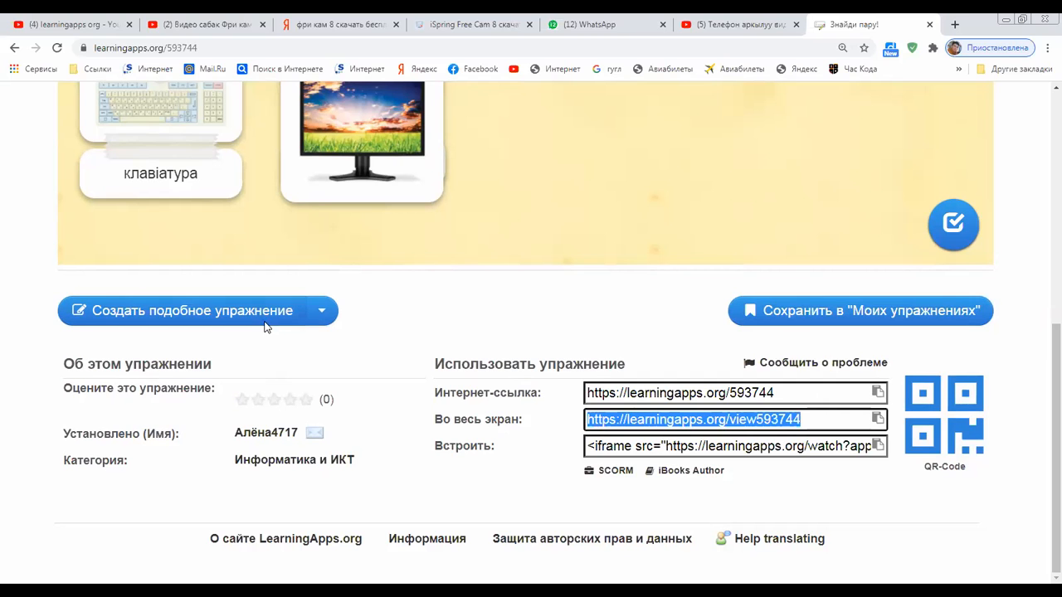
{"action": "scroll", "coordinate": [277, 368], "scroll_direction": "up", "scroll_amount": 5}
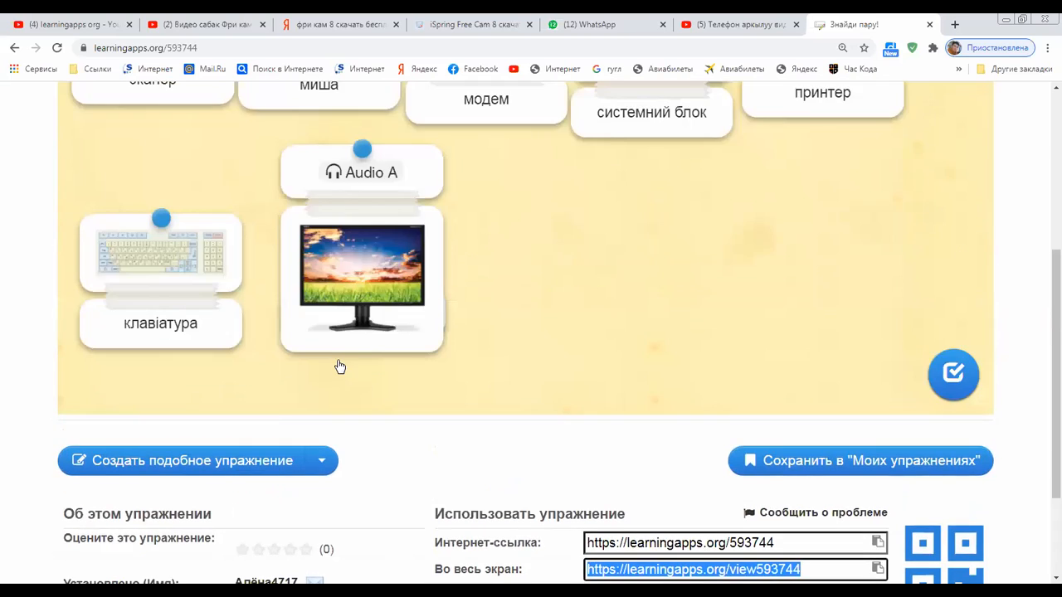
{"action": "scroll", "coordinate": [407, 207], "scroll_direction": "down", "scroll_amount": 5}
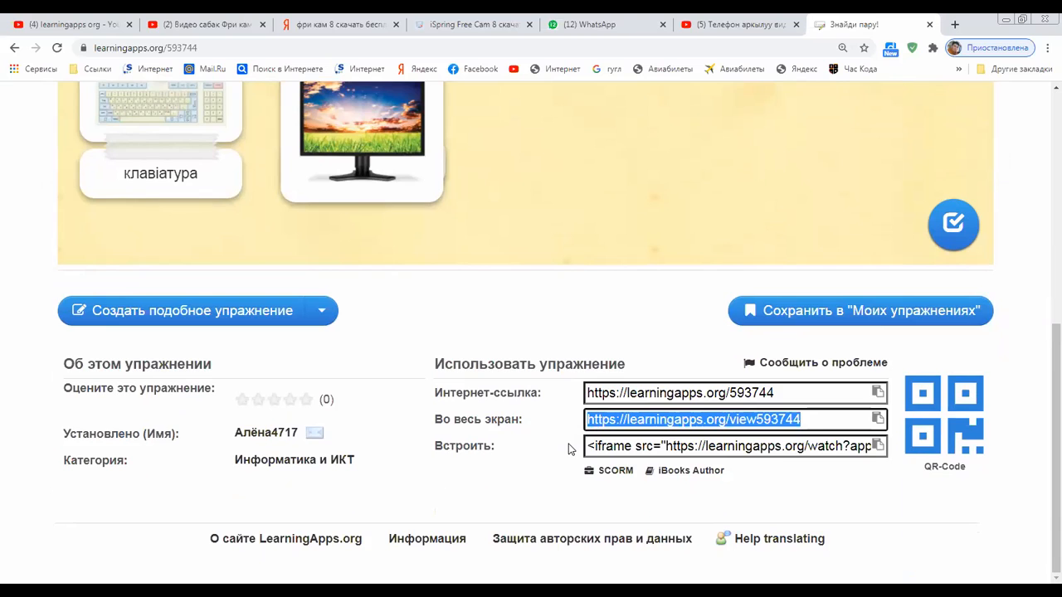
{"action": "scroll", "coordinate": [570, 443], "scroll_direction": "up", "scroll_amount": 5}
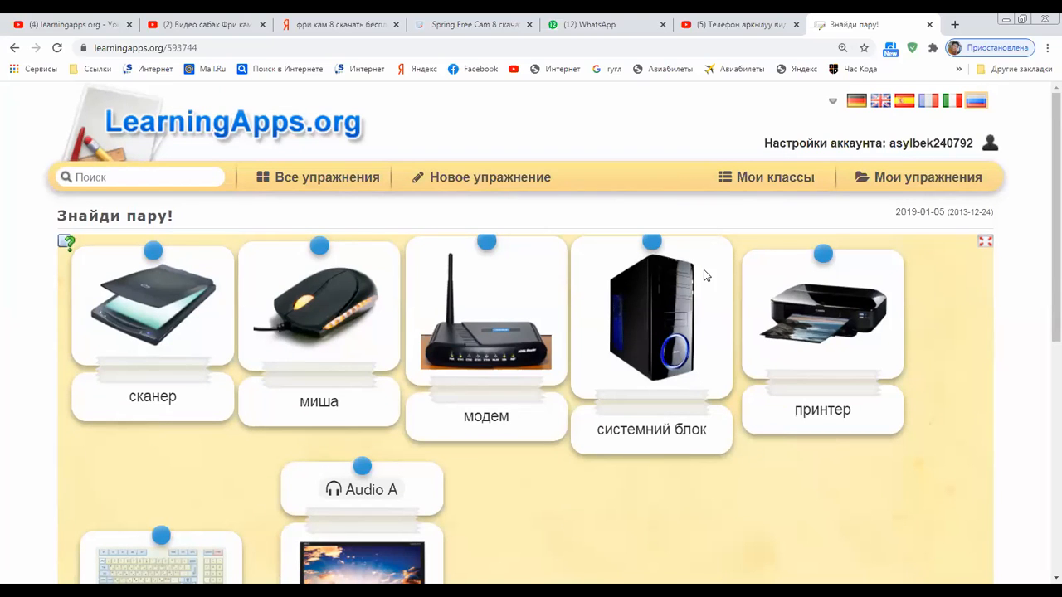
Pull the Audio A monitor card off its label and settle it on the принтер label below модем
{"action": "scroll", "coordinate": [745, 292], "scroll_direction": "down", "scroll_amount": 3}
{"action": "left_click_drag", "start_coordinate": [833, 294], "coordinate": [336, 290]}
{"action": "left_click_drag", "start_coordinate": [403, 368], "coordinate": [796, 393]}
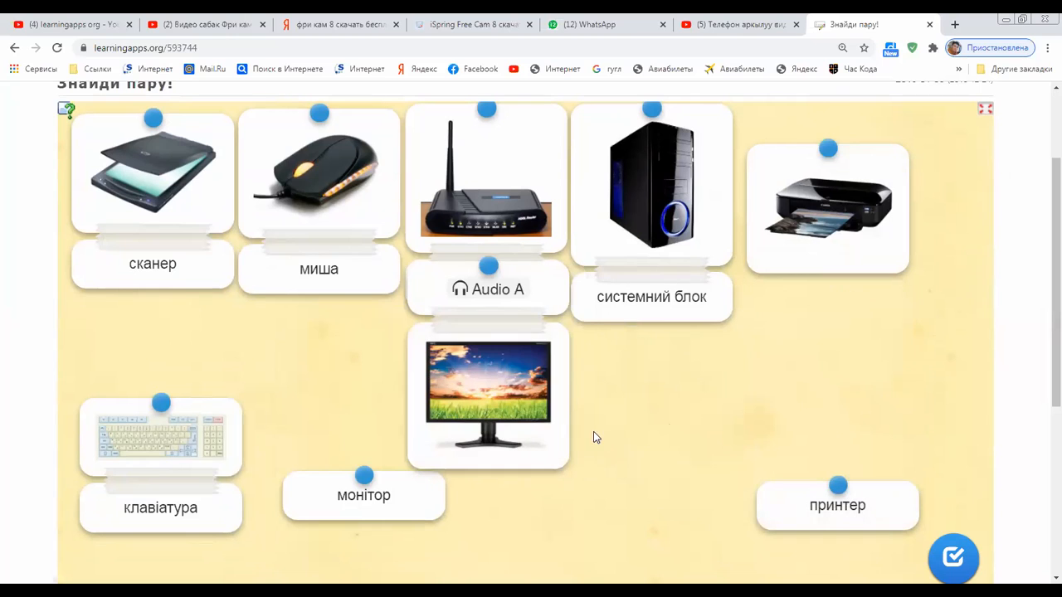
{"action": "left_click_drag", "start_coordinate": [834, 504], "coordinate": [493, 475]}
{"action": "left_click_drag", "start_coordinate": [504, 321], "coordinate": [486, 277]}
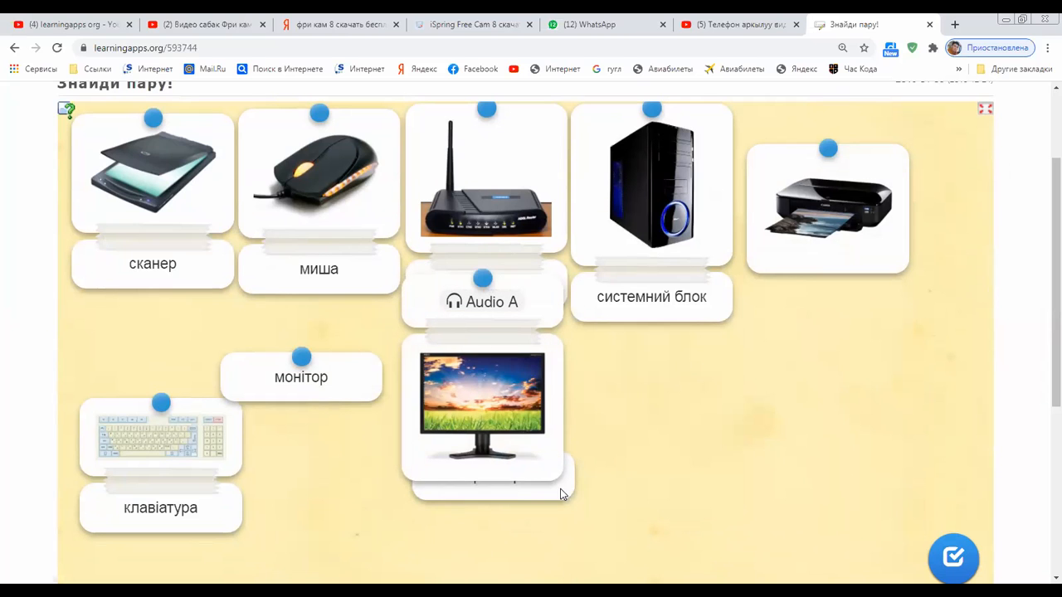
{"action": "mouse_move", "coordinate": [512, 475]}
{"action": "left_mouse_down"}
{"action": "mouse_move", "coordinate": [524, 470]}
{"action": "mouse_move", "coordinate": [521, 486]}
{"action": "left_mouse_up"}
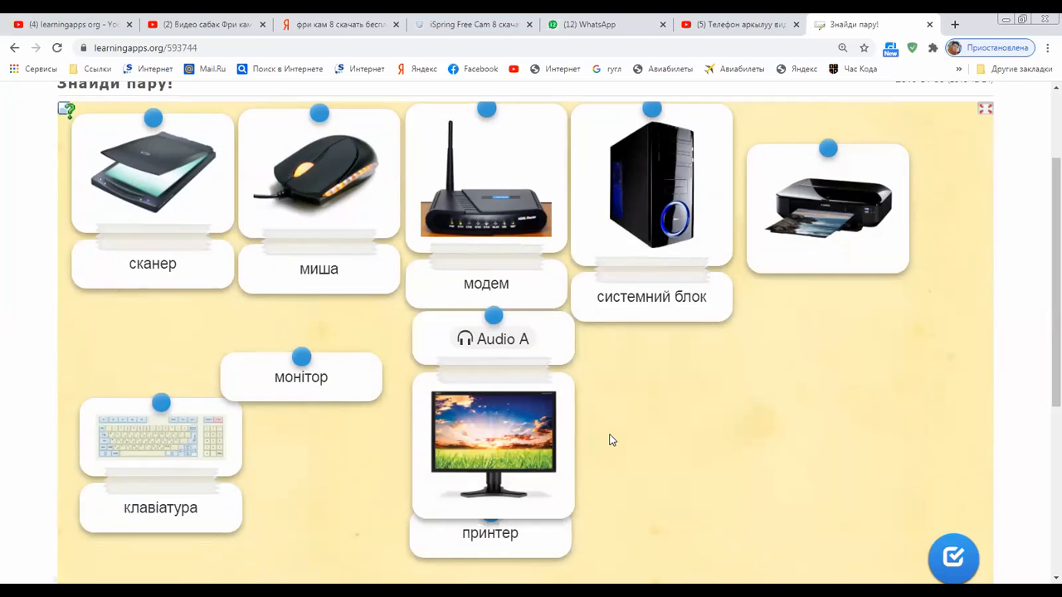
Scroll down to the share panel and select the exercise's internet link
{"action": "scroll", "coordinate": [678, 406], "scroll_direction": "up", "scroll_amount": 3}
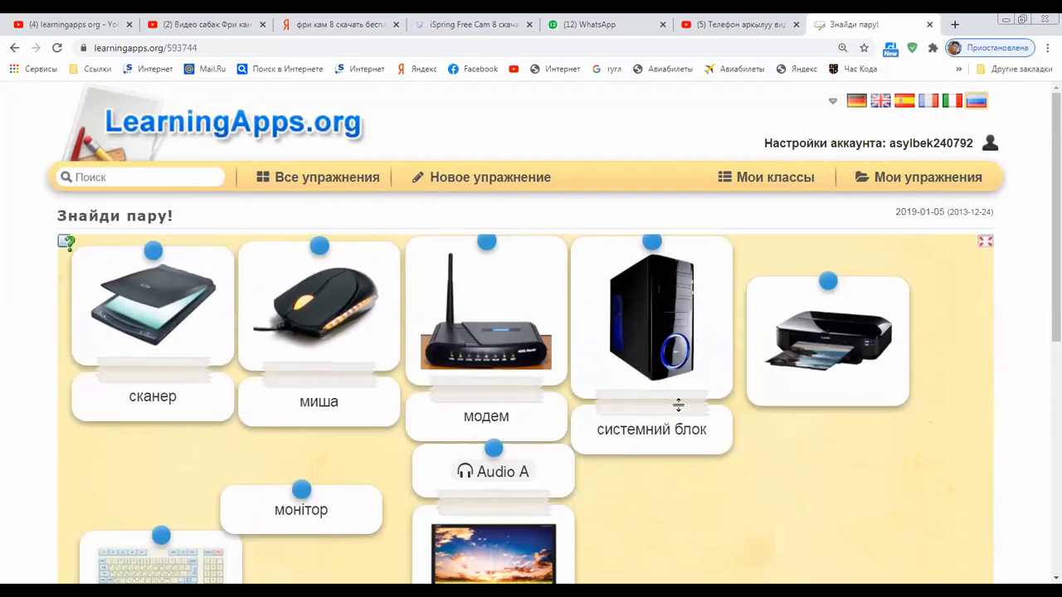
{"action": "scroll", "coordinate": [678, 405], "scroll_direction": "down", "scroll_amount": 3}
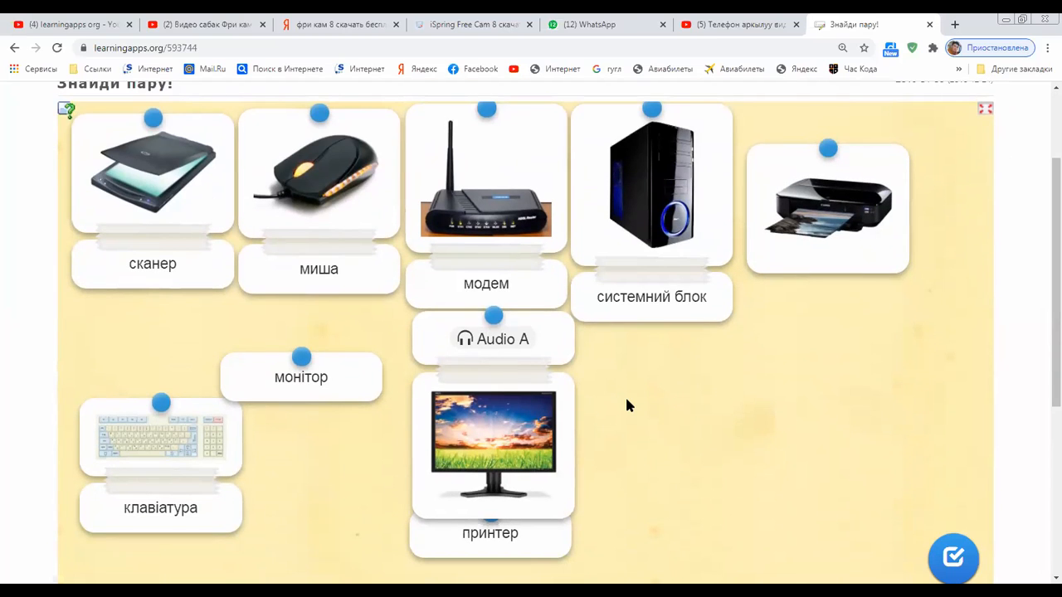
{"action": "scroll", "coordinate": [626, 405], "scroll_direction": "down", "scroll_amount": 3}
{"action": "left_click", "coordinate": [670, 529]}
{"action": "scroll", "coordinate": [674, 533], "scroll_direction": "up", "scroll_amount": 4}
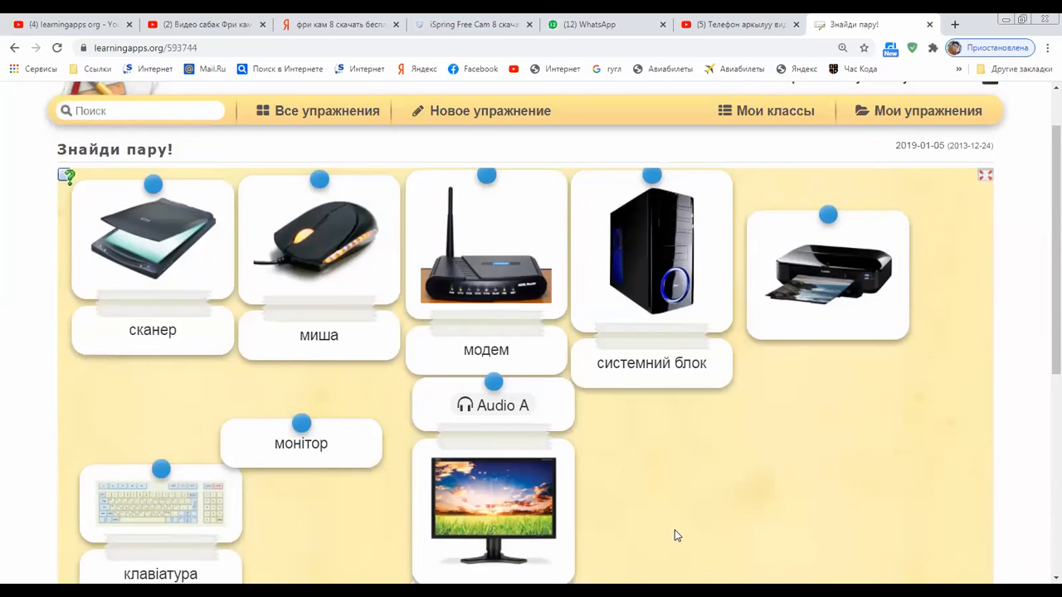
{"action": "scroll", "coordinate": [676, 536], "scroll_direction": "down", "scroll_amount": 4}
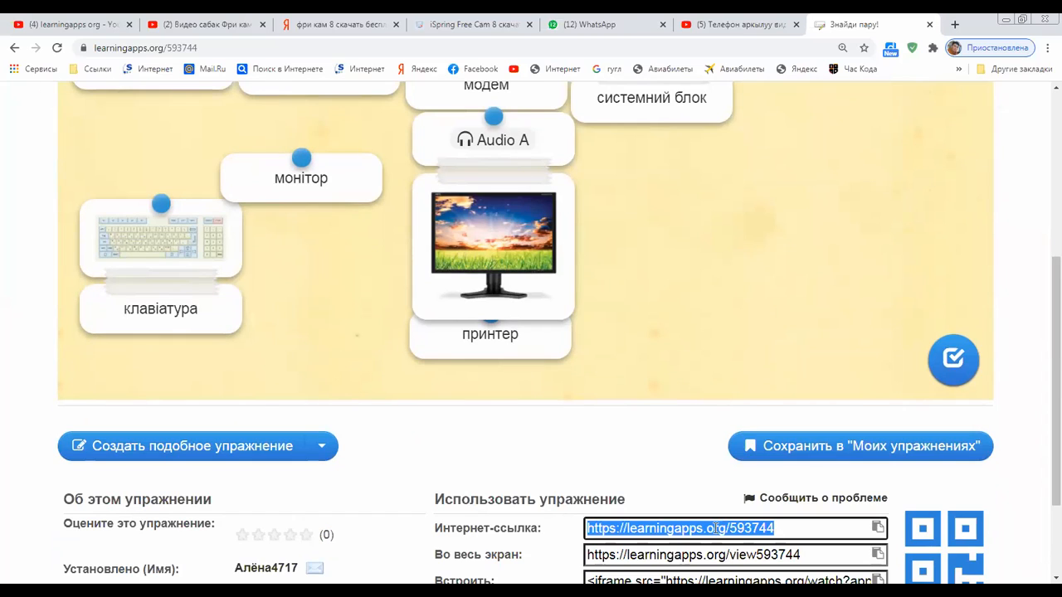
{"action": "right_click", "coordinate": [717, 528]}
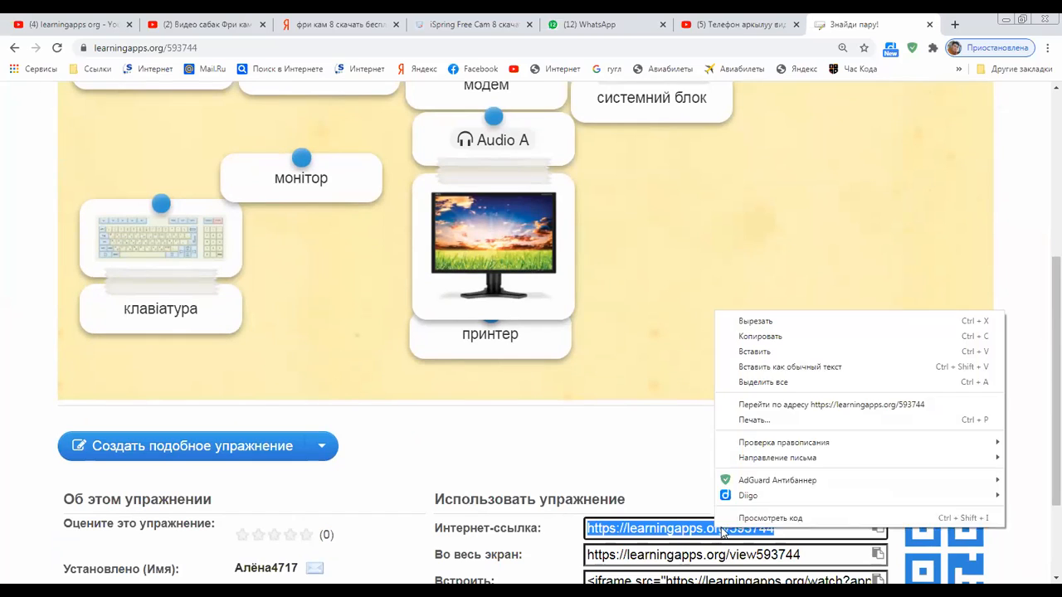
{"action": "left_click", "coordinate": [790, 339]}
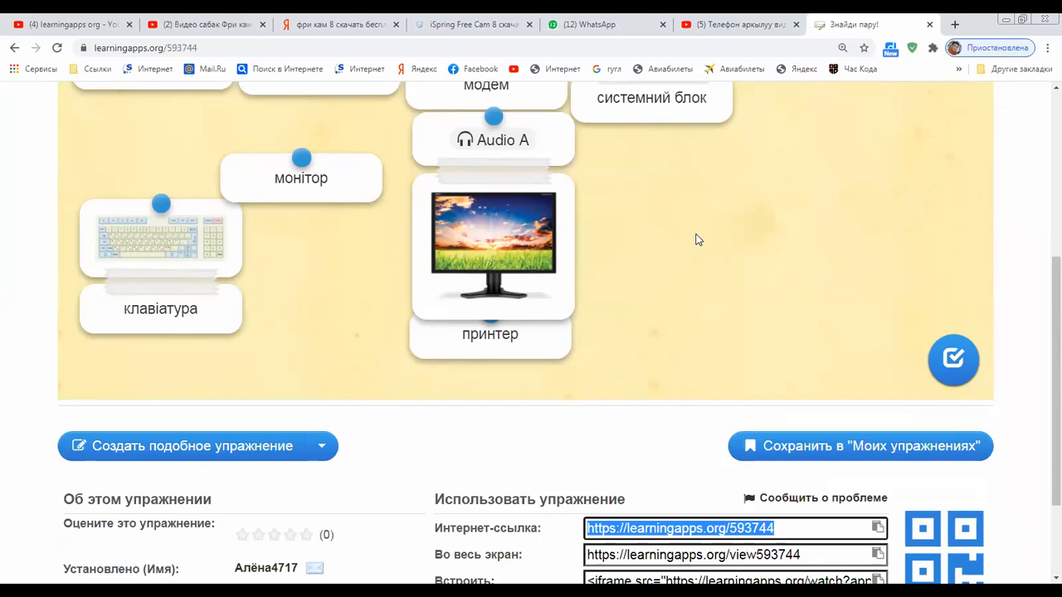
{"action": "scroll", "coordinate": [696, 240], "scroll_direction": "up", "scroll_amount": 1}
{"action": "scroll", "coordinate": [381, 460], "scroll_direction": "up", "scroll_amount": 3}
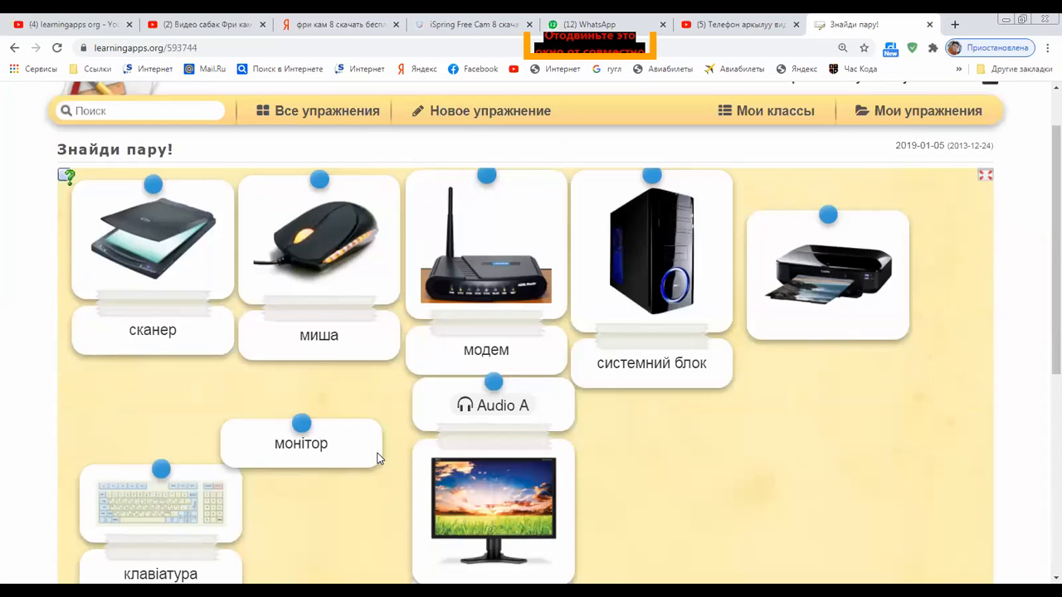
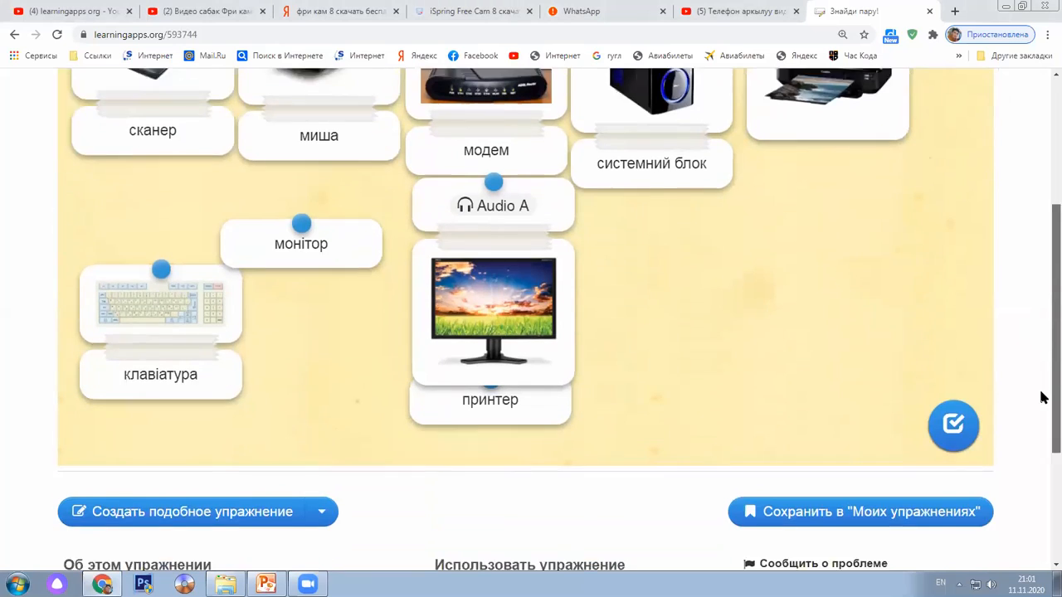
Scroll through the 'Знайди пару!' page to review its device cards and the internet, fullscreen and embed links
{"action": "scroll", "coordinate": [1025, 290], "scroll_direction": "up", "scroll_amount": 5}
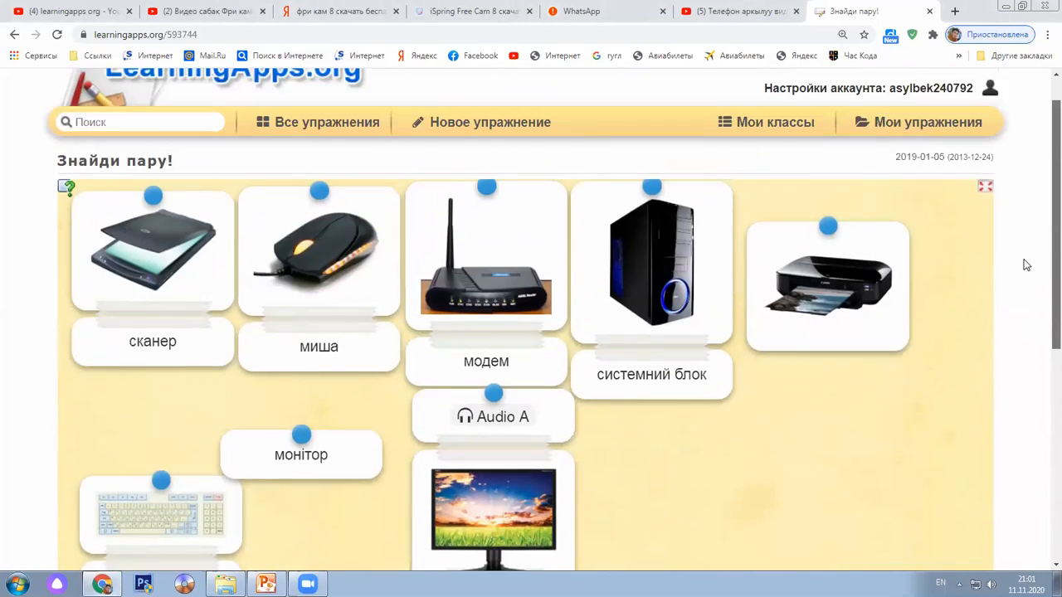
{"action": "scroll", "coordinate": [1019, 307], "scroll_direction": "down", "scroll_amount": 1}
{"action": "scroll", "coordinate": [1017, 307], "scroll_direction": "up", "scroll_amount": 1}
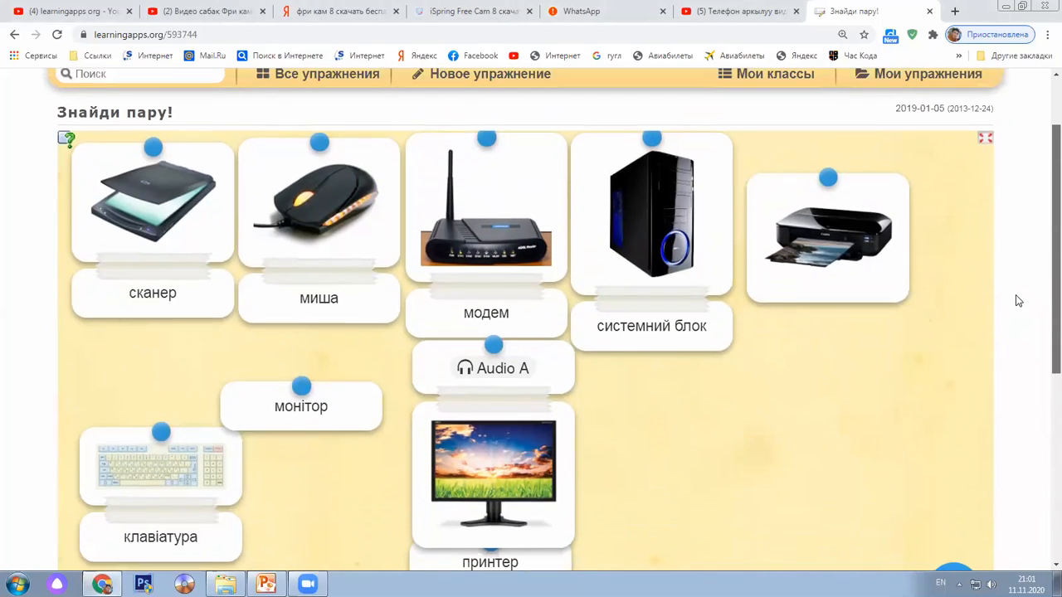
{"action": "scroll", "coordinate": [1019, 301], "scroll_direction": "down", "scroll_amount": 5}
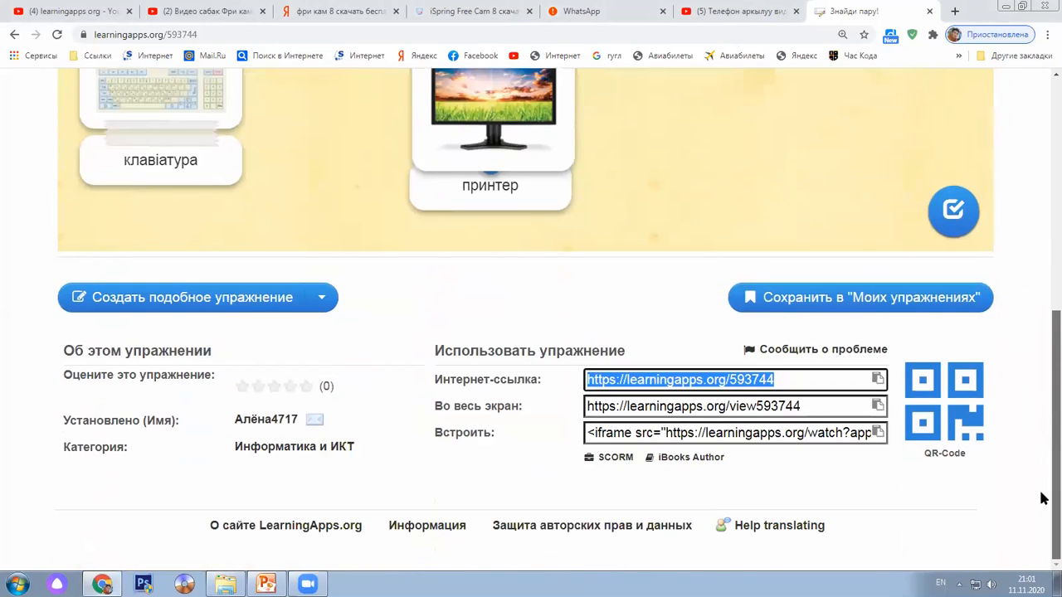
{"action": "scroll", "coordinate": [1032, 431], "scroll_direction": "up", "scroll_amount": 5}
{"action": "scroll", "coordinate": [1025, 418], "scroll_direction": "down", "scroll_amount": 2}
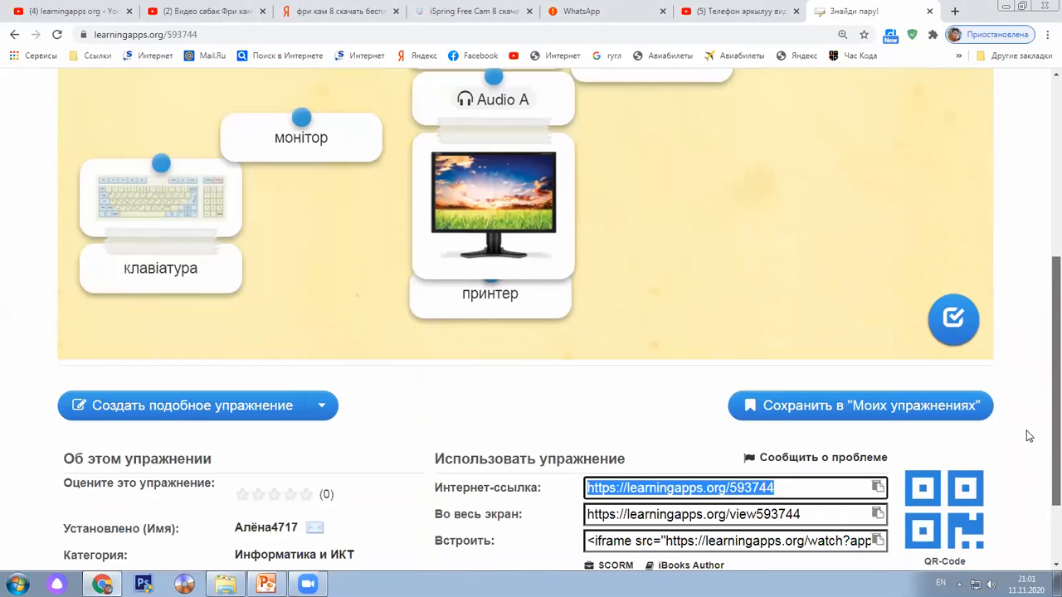
Create a similar exercise from 'Знайди пару!' and review its task text and seven prefilled image–name pairs
{"action": "left_click", "coordinate": [222, 419]}
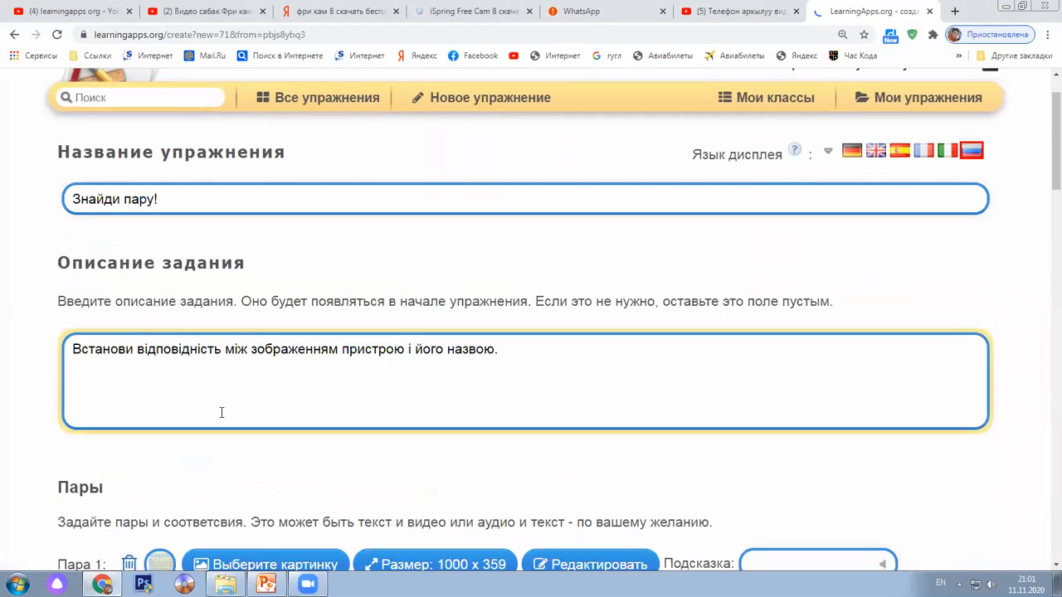
{"action": "scroll", "coordinate": [222, 412], "scroll_direction": "down", "scroll_amount": 4}
{"action": "scroll", "coordinate": [221, 419], "scroll_direction": "down", "scroll_amount": 2}
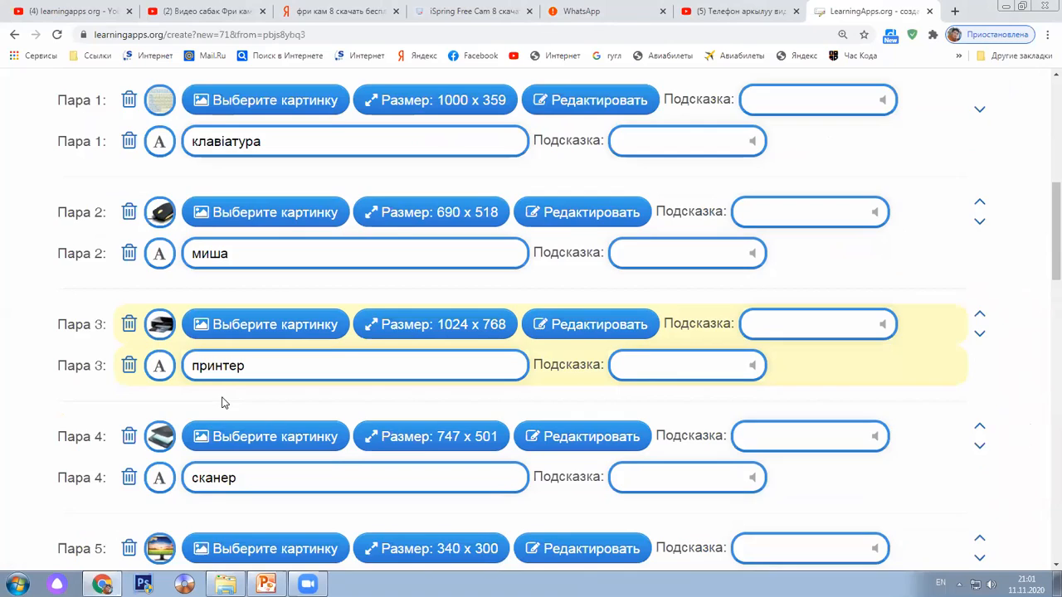
{"action": "scroll", "coordinate": [221, 403], "scroll_direction": "down", "scroll_amount": 8}
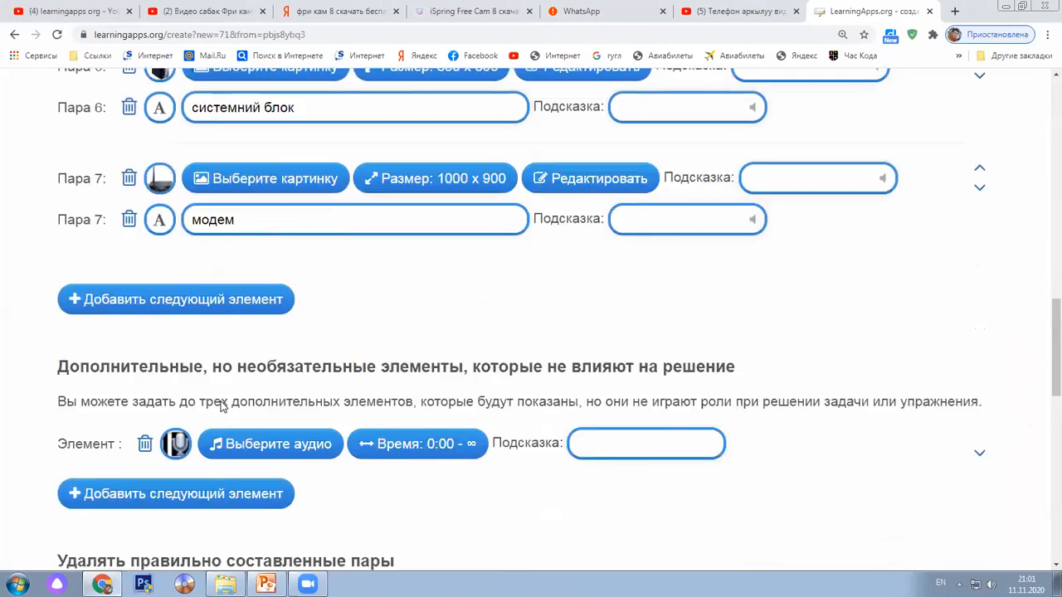
{"action": "scroll", "coordinate": [222, 403], "scroll_direction": "up", "scroll_amount": 15}
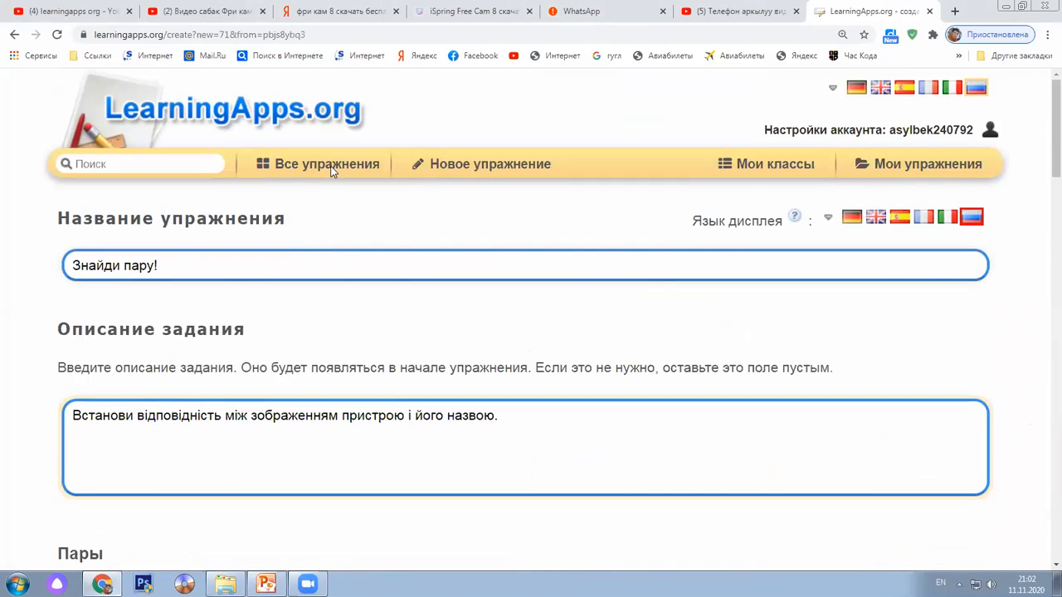
Browse all exercises in the Информатика и ИКТ category down to the Клавіатура example thumbnails
{"action": "left_click", "coordinate": [330, 168]}
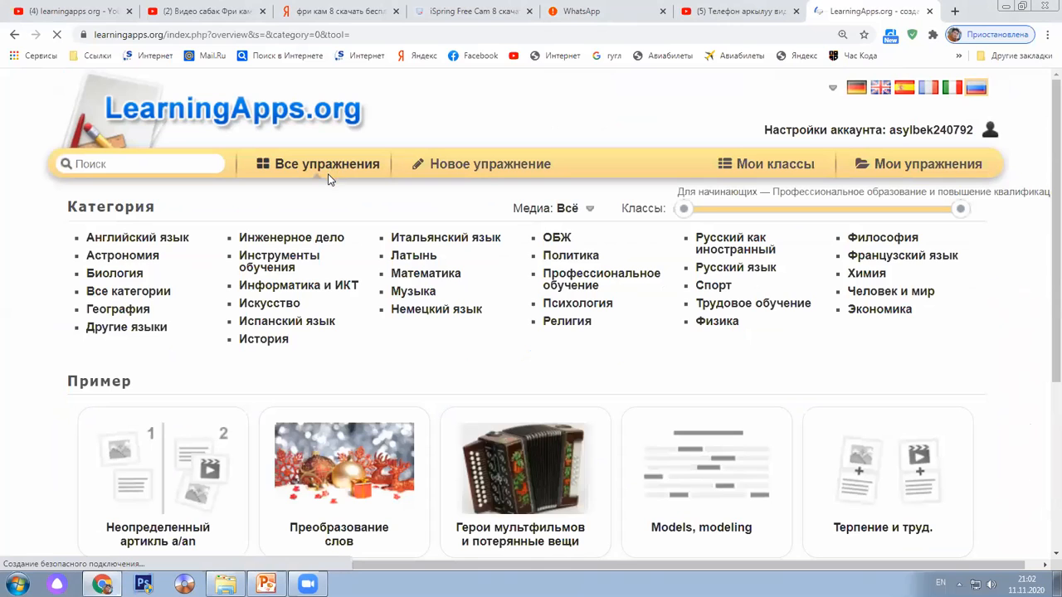
{"action": "left_click", "coordinate": [319, 291]}
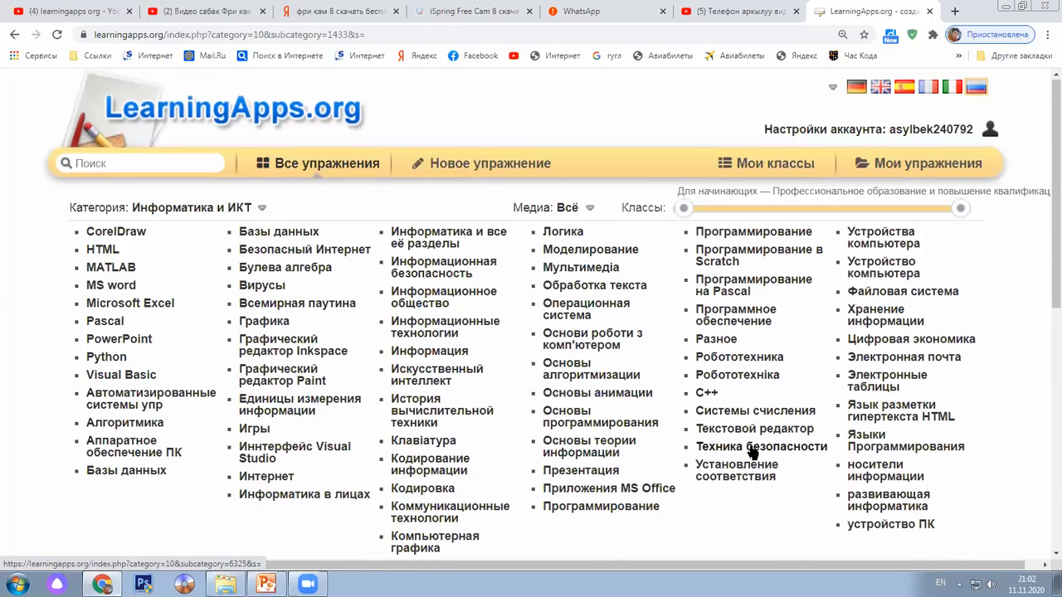
{"action": "scroll", "coordinate": [752, 453], "scroll_direction": "down", "scroll_amount": 2}
{"action": "scroll", "coordinate": [751, 453], "scroll_direction": "down", "scroll_amount": 4}
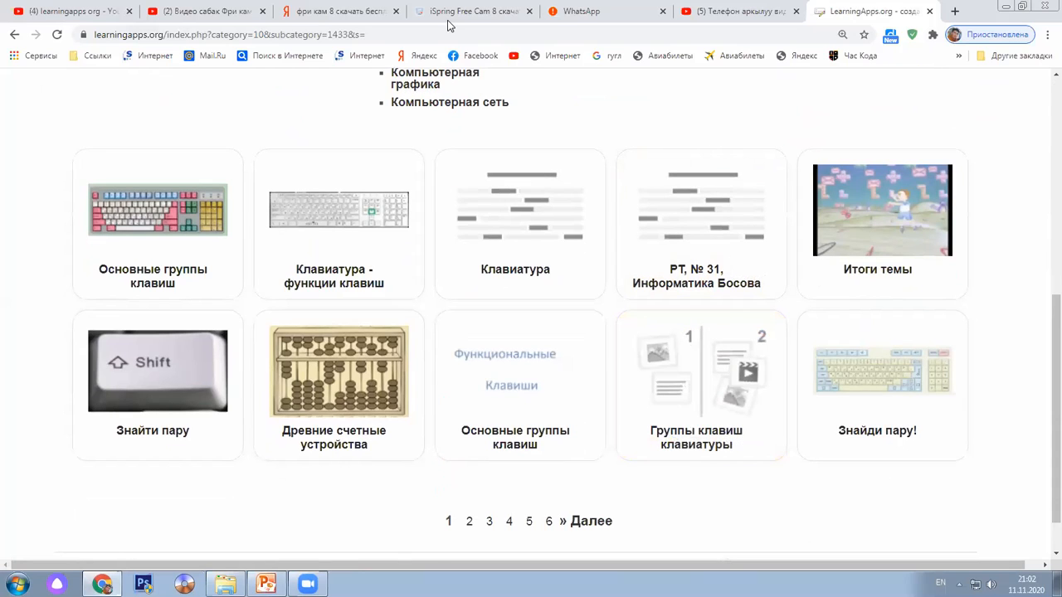
{"action": "key", "text": "alt+shift"}
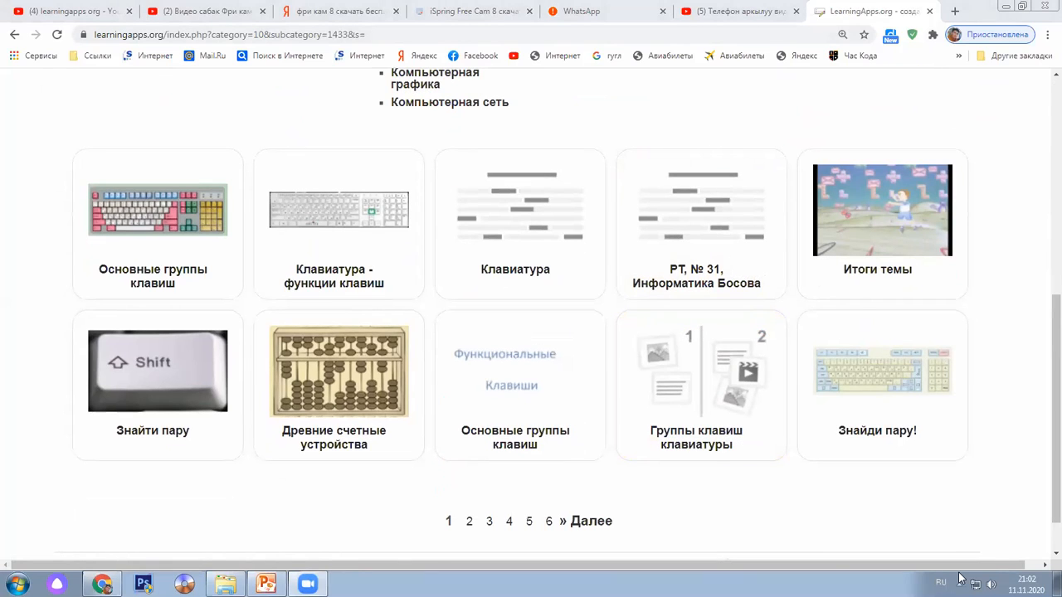
Open the 'Знайти пару' keyboard example, start it, move the deletion-key card, and switch the site to Russian
{"action": "left_click", "coordinate": [196, 377]}
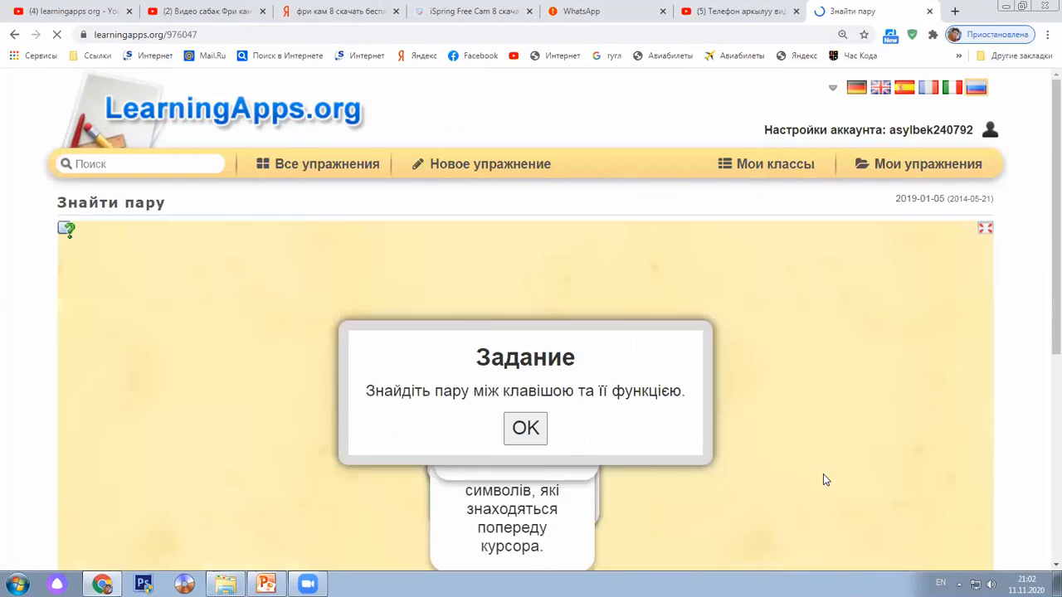
{"action": "scroll", "coordinate": [822, 473], "scroll_direction": "down", "scroll_amount": 2}
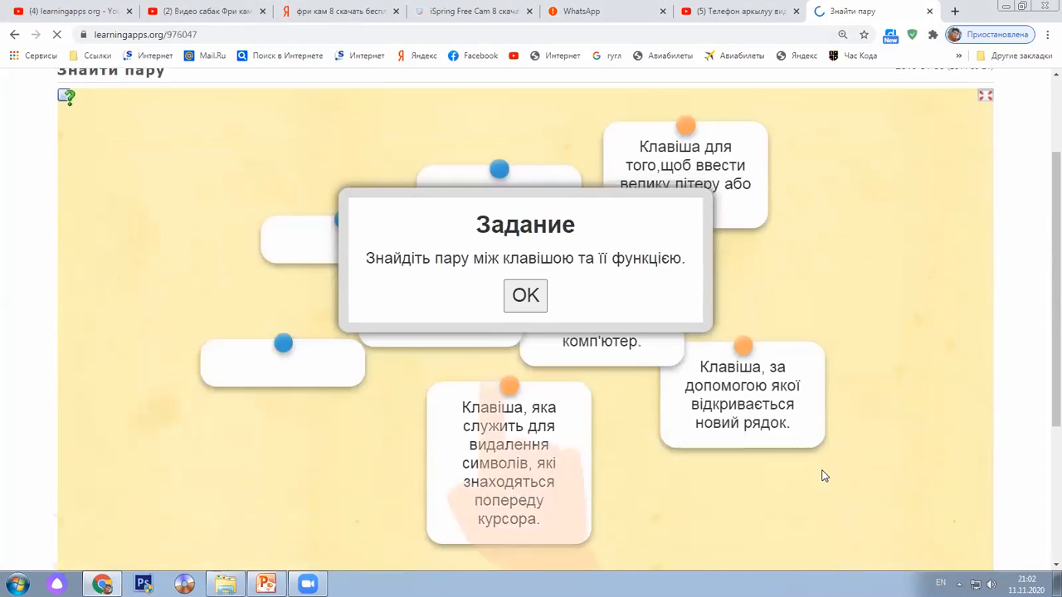
{"action": "left_click", "coordinate": [525, 297]}
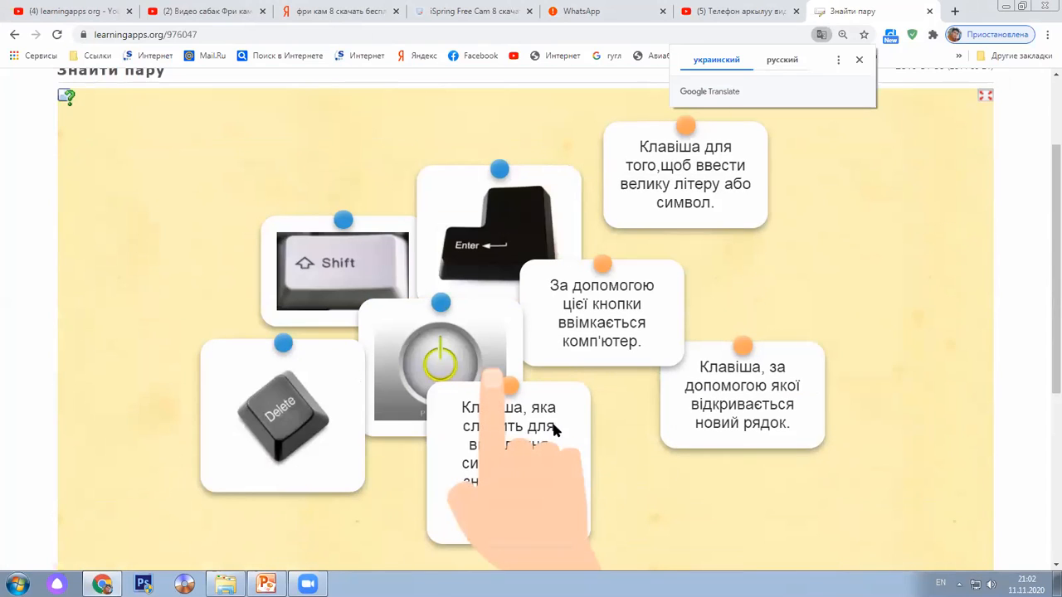
{"action": "mouse_move", "coordinate": [594, 417]}
{"action": "left_mouse_down"}
{"action": "mouse_move", "coordinate": [625, 420]}
{"action": "mouse_move", "coordinate": [601, 423]}
{"action": "left_mouse_up"}
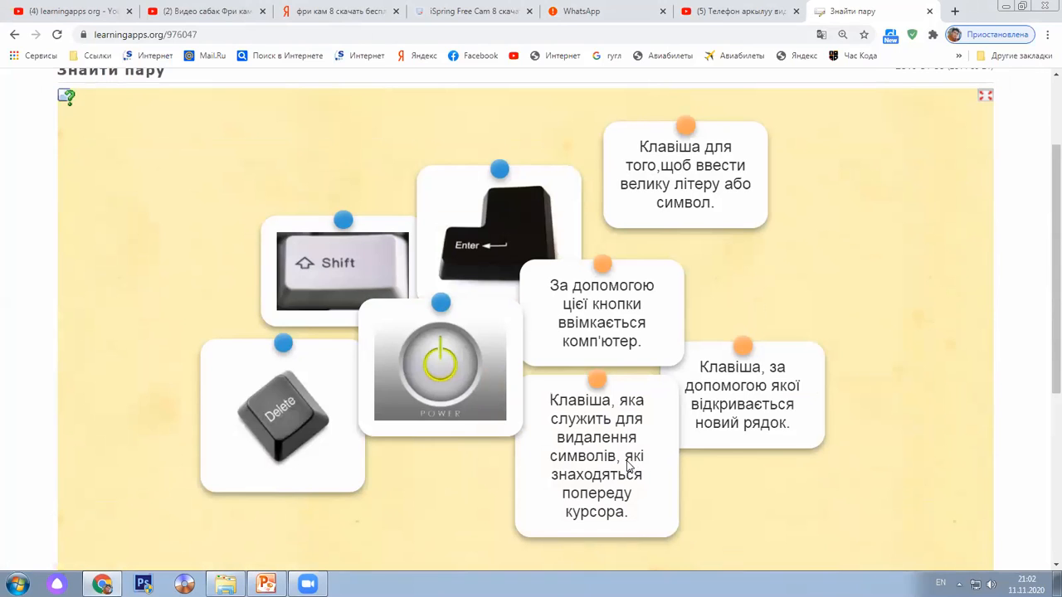
{"action": "left_click_drag", "start_coordinate": [548, 491], "coordinate": [507, 481]}
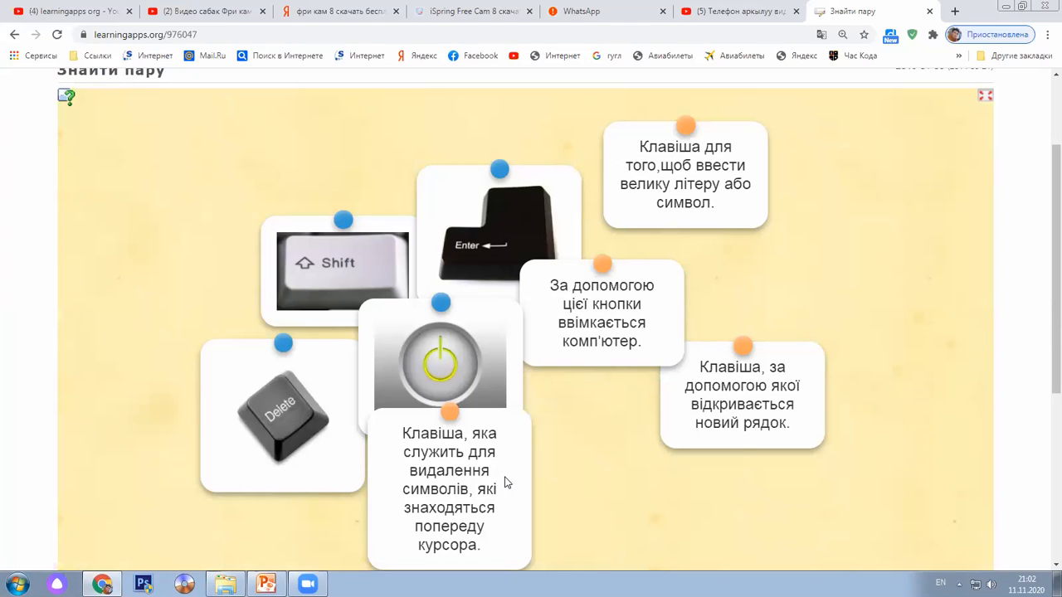
{"action": "scroll", "coordinate": [917, 402], "scroll_direction": "up", "scroll_amount": 3}
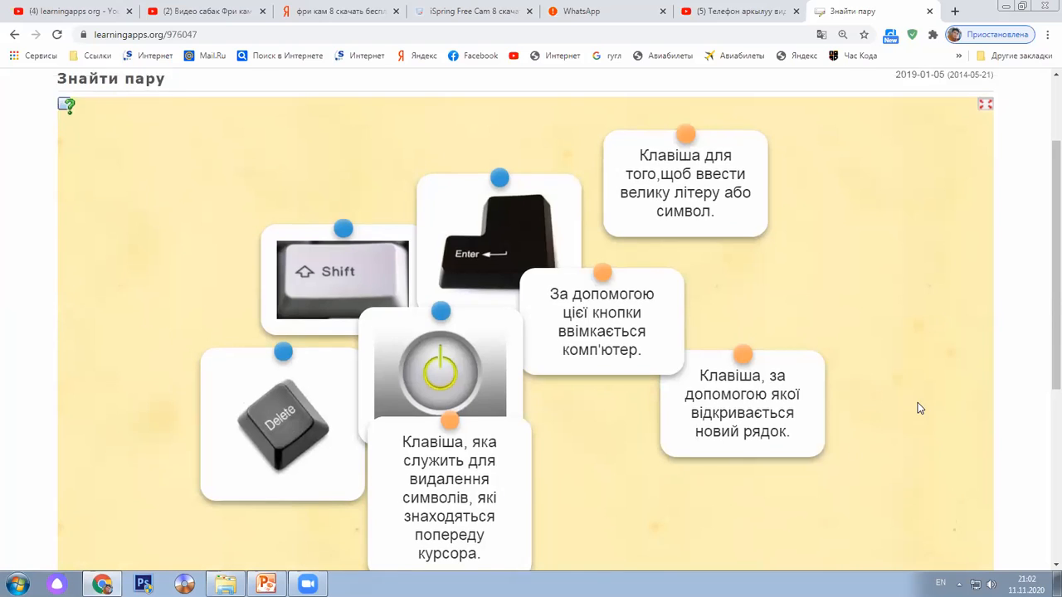
{"action": "left_click", "coordinate": [976, 91]}
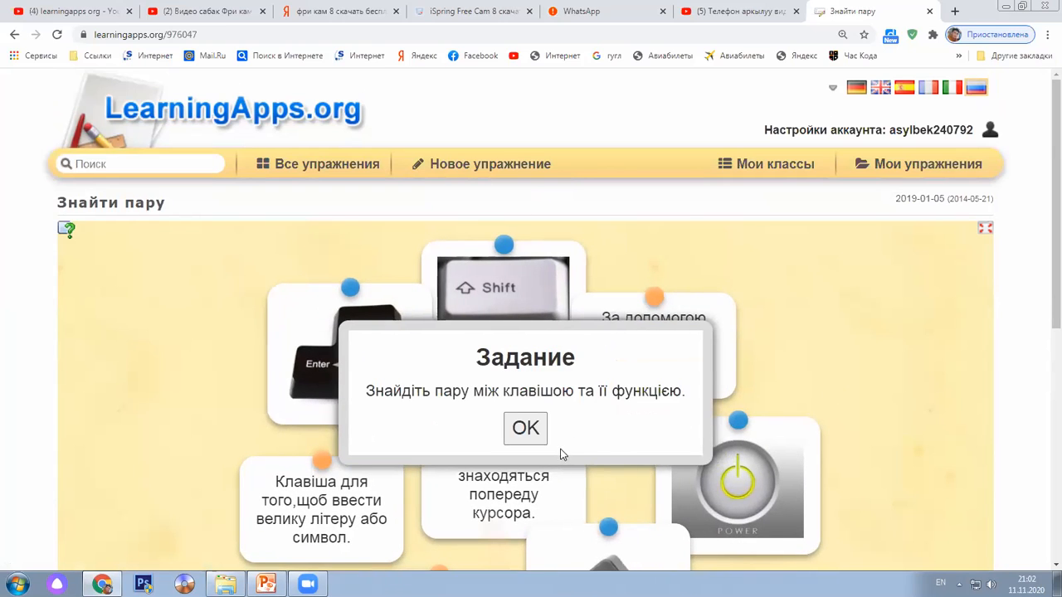
Start the exercise and try attaching the deletion description to the Enter key card
{"action": "left_click", "coordinate": [535, 430]}
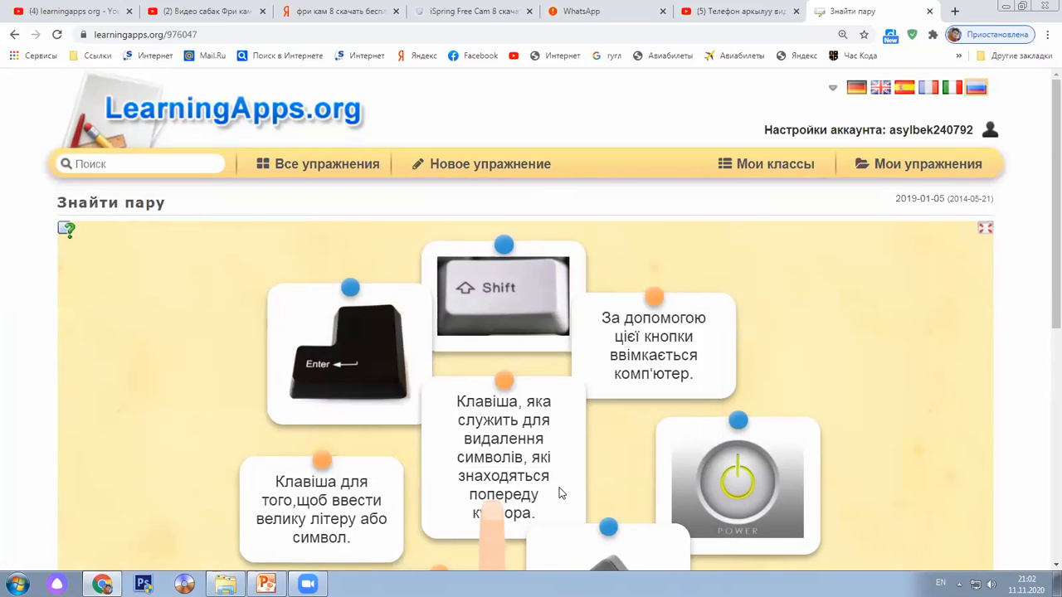
{"action": "scroll", "coordinate": [559, 493], "scroll_direction": "down", "scroll_amount": 2}
{"action": "left_click_drag", "start_coordinate": [501, 330], "coordinate": [320, 267]}
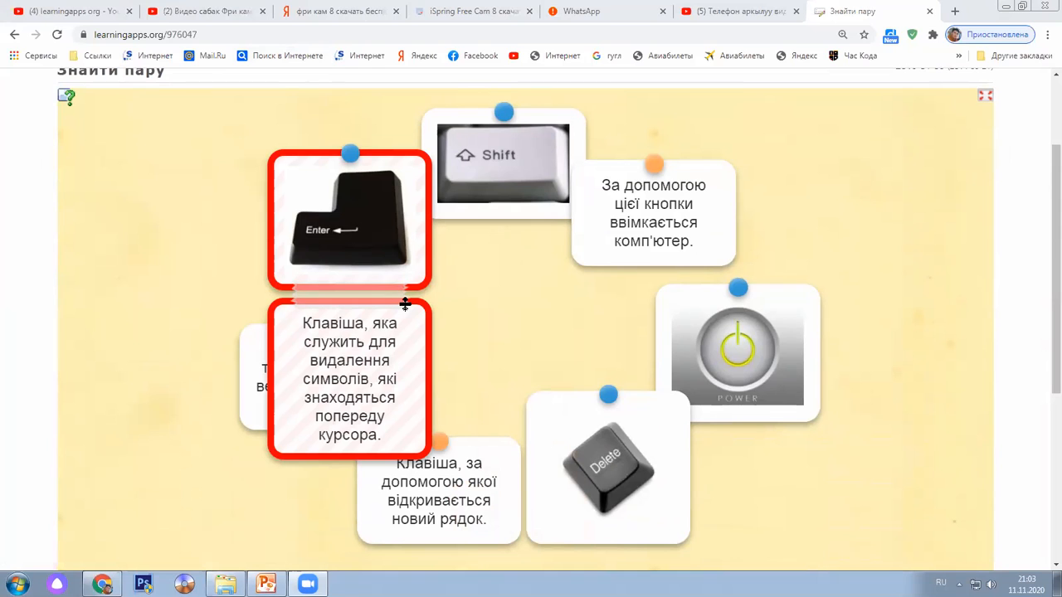
{"action": "left_click_drag", "start_coordinate": [353, 227], "coordinate": [183, 221]}
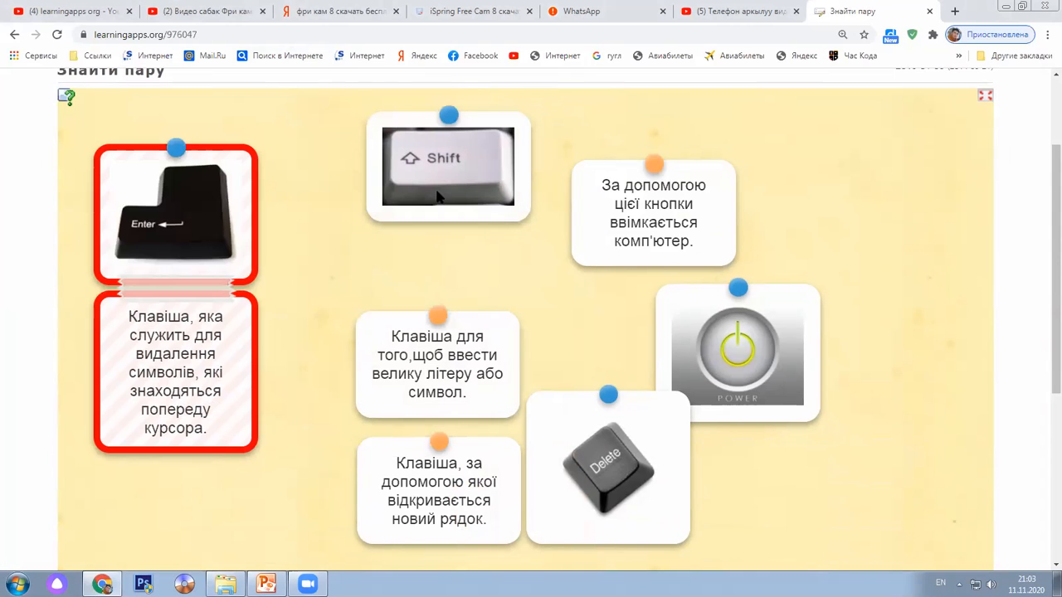
{"action": "left_click_drag", "start_coordinate": [207, 352], "coordinate": [216, 369]}
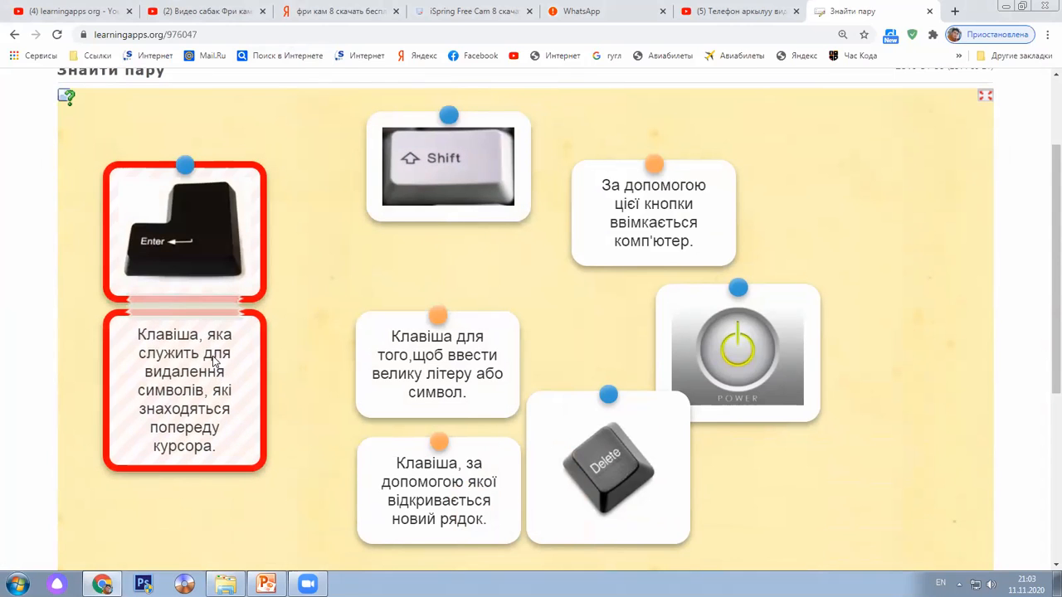
{"action": "left_click", "coordinate": [193, 308]}
{"action": "left_click_drag", "start_coordinate": [207, 398], "coordinate": [212, 338]}
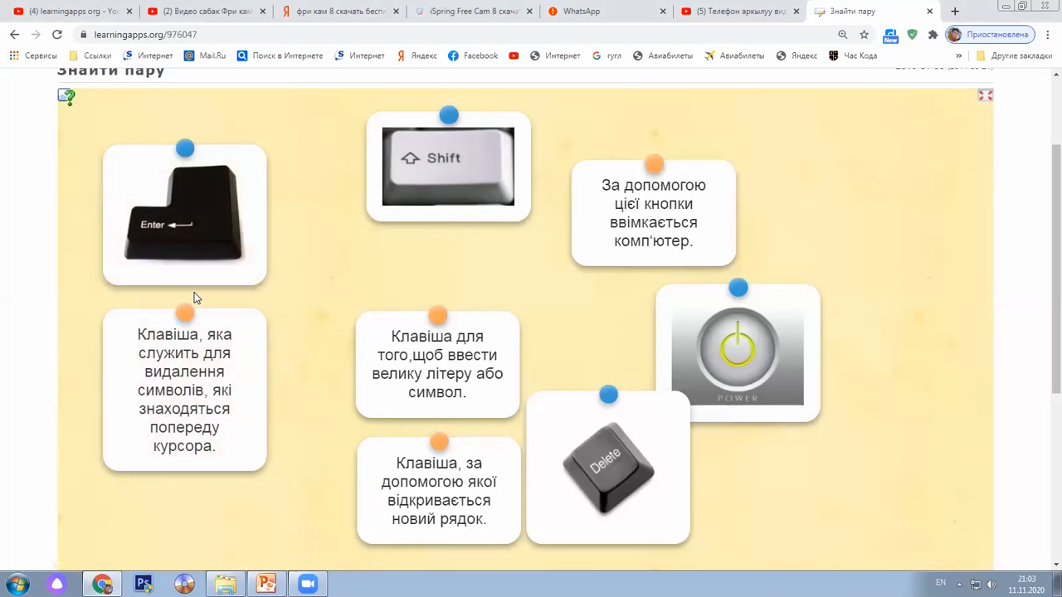
{"action": "left_click_drag", "start_coordinate": [198, 355], "coordinate": [349, 339]}
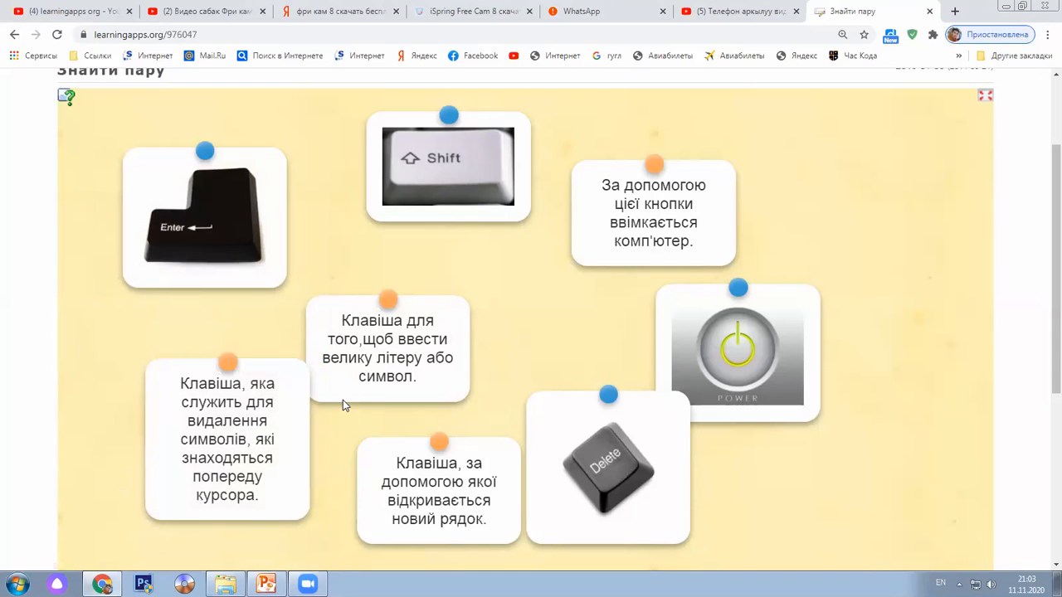
Rearrange the capital-letter, new-line and power-on description cards, then pull apart a wrong pair
{"action": "left_click_drag", "start_coordinate": [372, 352], "coordinate": [509, 371]}
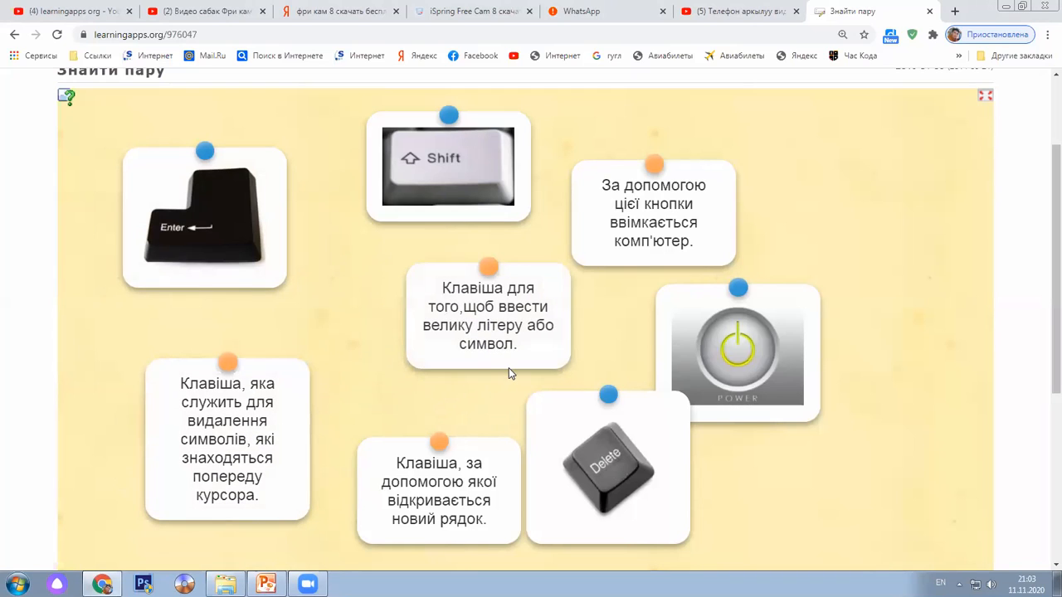
{"action": "left_click_drag", "start_coordinate": [440, 480], "coordinate": [225, 319]}
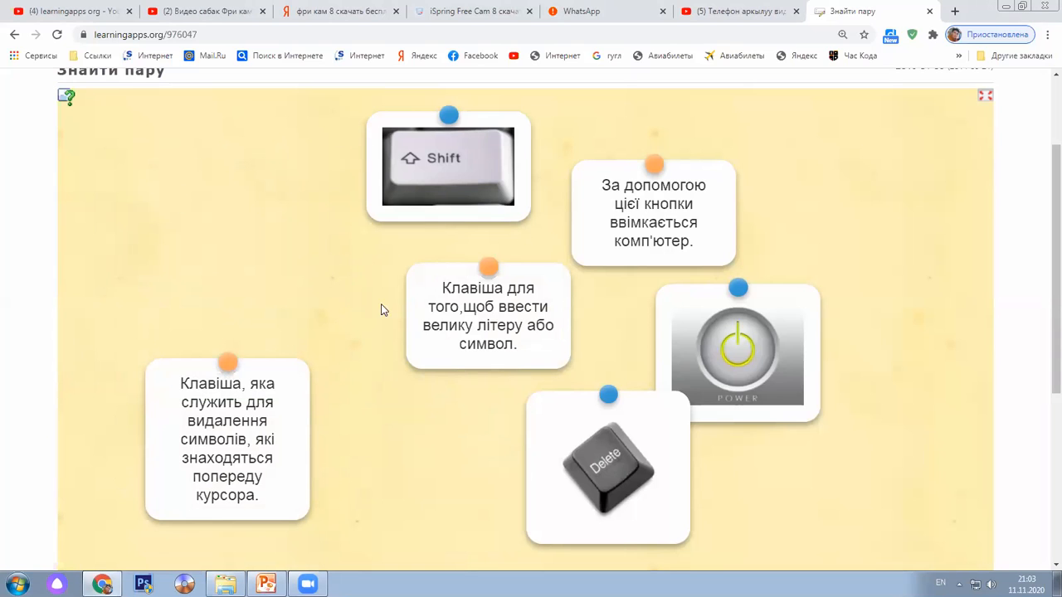
{"action": "left_click_drag", "start_coordinate": [452, 176], "coordinate": [292, 184]}
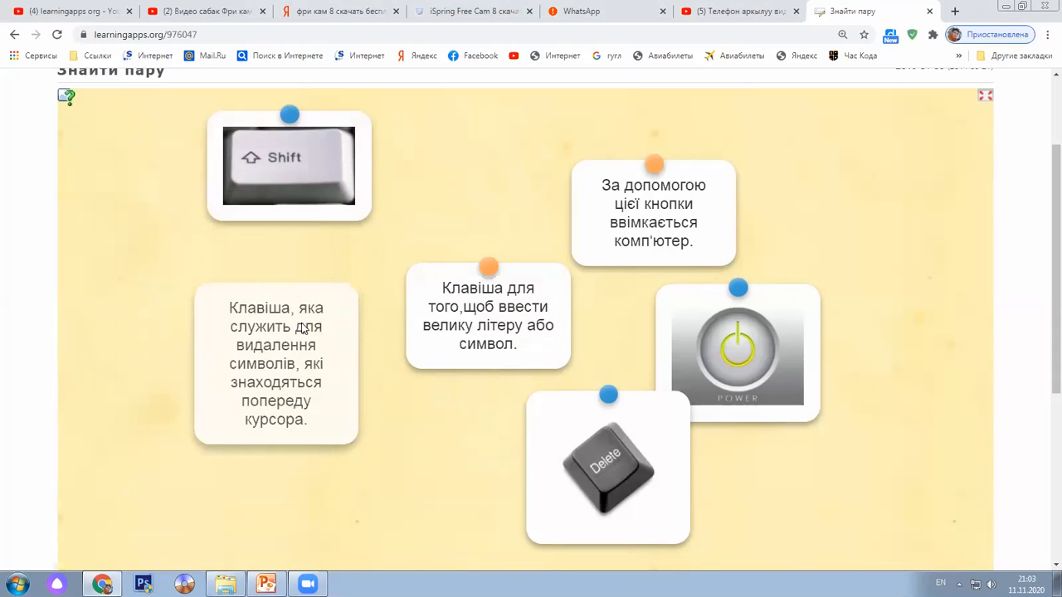
{"action": "left_click_drag", "start_coordinate": [481, 321], "coordinate": [320, 265]}
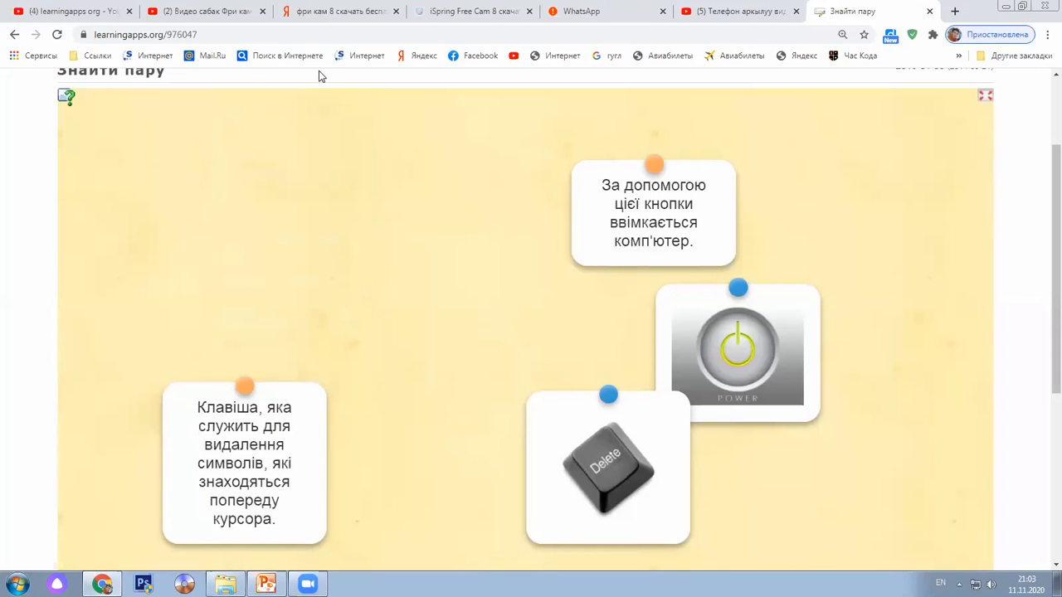
{"action": "left_click_drag", "start_coordinate": [629, 192], "coordinate": [436, 176]}
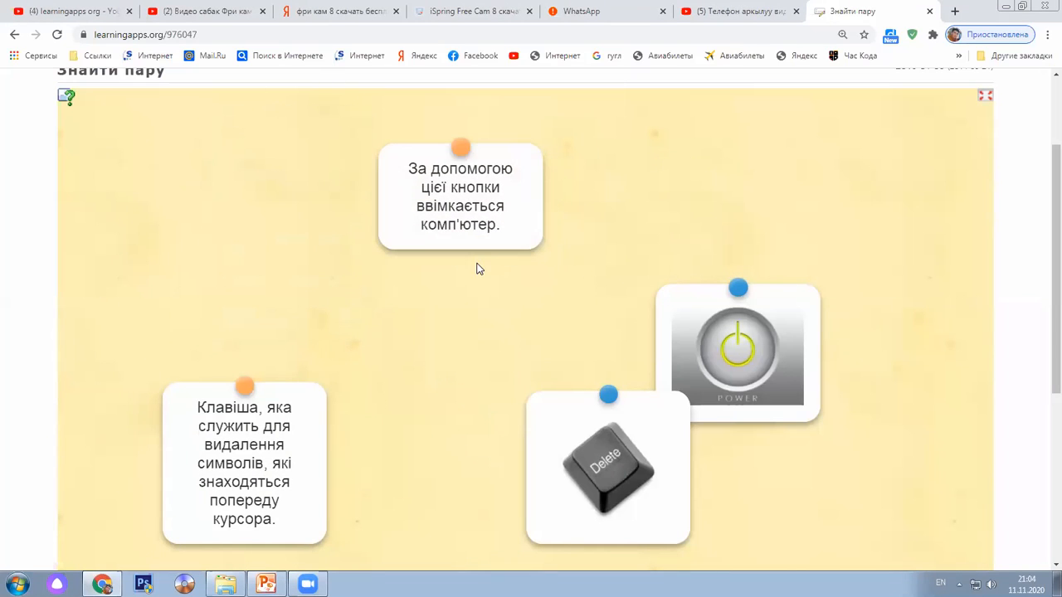
{"action": "left_click_drag", "start_coordinate": [604, 443], "coordinate": [229, 165]}
{"action": "left_click_drag", "start_coordinate": [452, 207], "coordinate": [246, 320]}
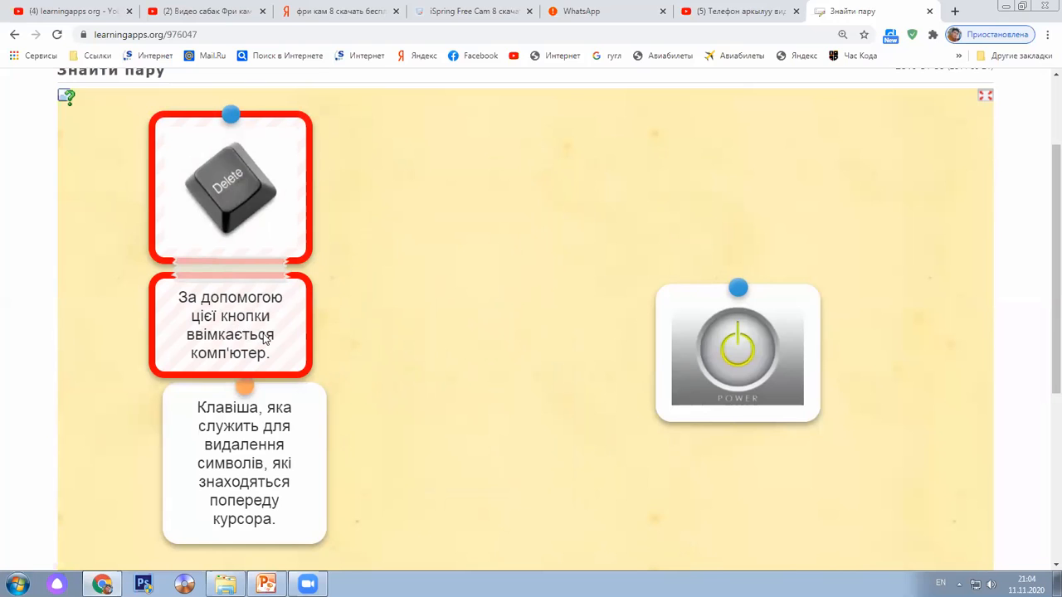
{"action": "left_click", "coordinate": [252, 274]}
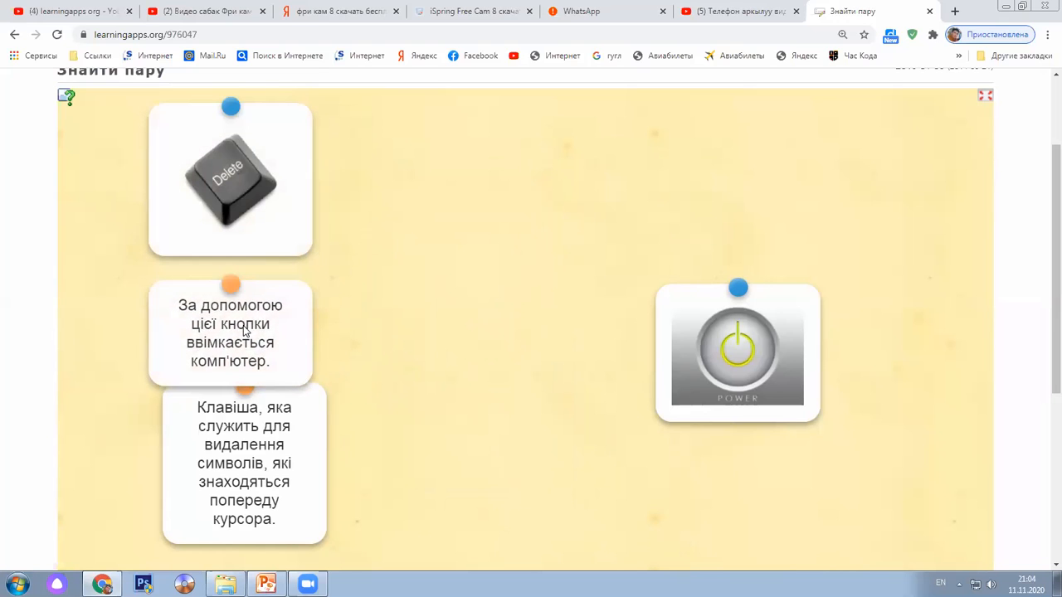
Match the deletion description to the Delete key and the switch-on sentence to the Power picture
{"action": "left_click_drag", "start_coordinate": [244, 332], "coordinate": [493, 262]}
{"action": "left_click_drag", "start_coordinate": [273, 486], "coordinate": [605, 471]}
{"action": "left_click_drag", "start_coordinate": [525, 248], "coordinate": [494, 261]}
{"action": "left_click_drag", "start_coordinate": [565, 461], "coordinate": [336, 405]}
{"action": "left_click_drag", "start_coordinate": [459, 264], "coordinate": [602, 176]}
{"action": "left_click_drag", "start_coordinate": [346, 382], "coordinate": [257, 325]}
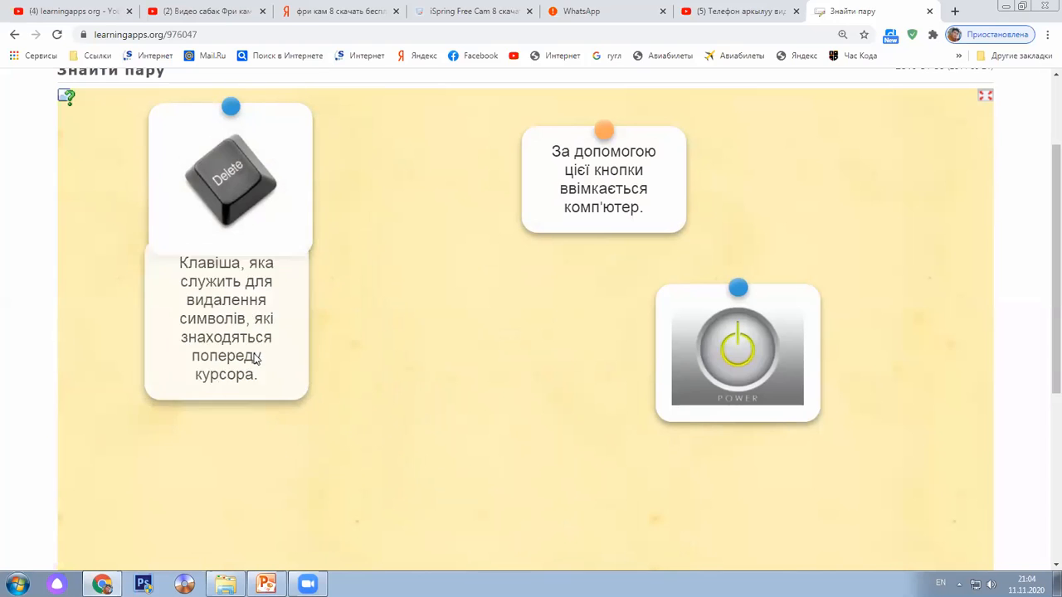
{"action": "left_click_drag", "start_coordinate": [614, 164], "coordinate": [750, 411]}
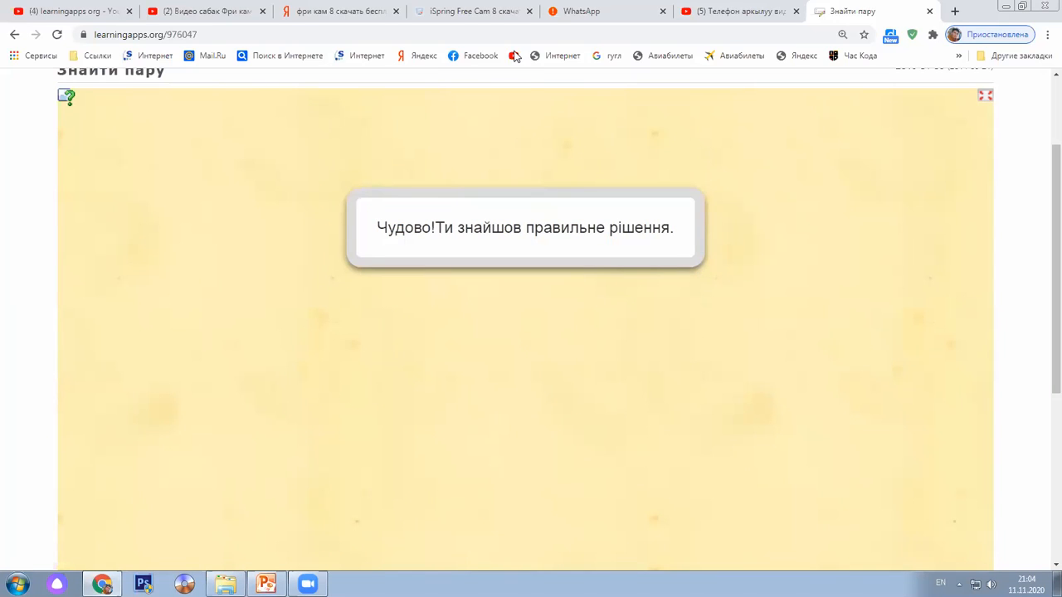
{"action": "key", "text": "alt+shift"}
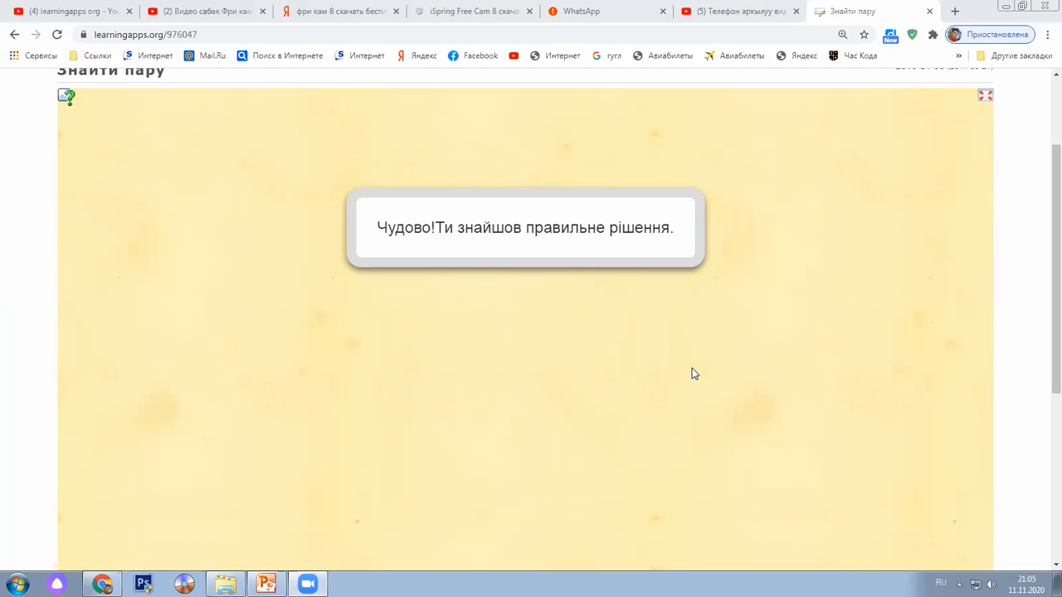
{"action": "left_click_drag", "start_coordinate": [1045, 166], "coordinate": [1044, 87]}
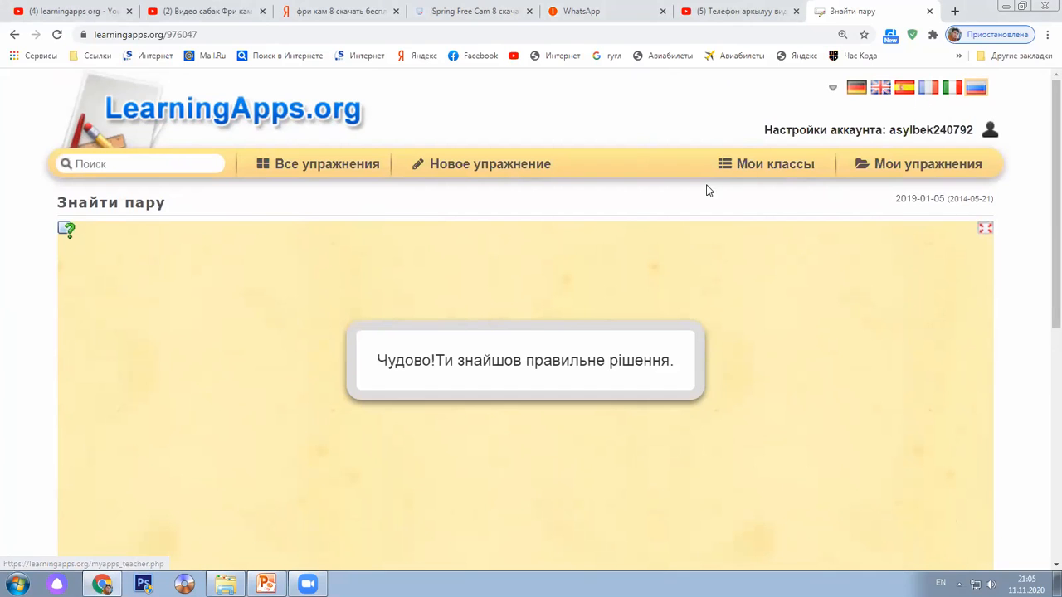
Create a new class named 7-F from Мои классы
{"action": "left_click", "coordinate": [771, 170]}
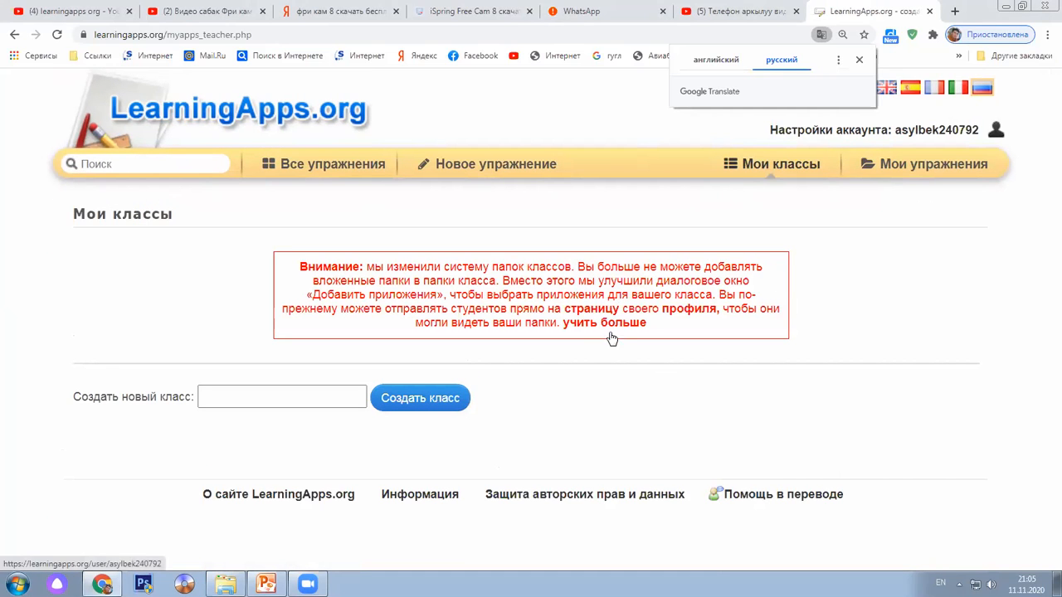
{"action": "left_click", "coordinate": [256, 396]}
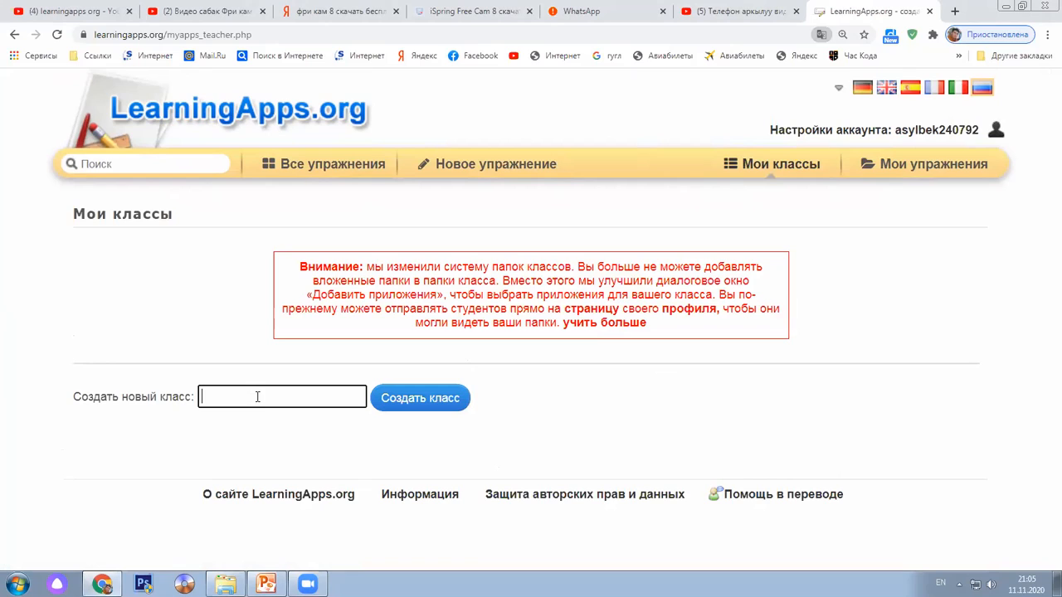
{"action": "type", "text": "7-F"}
{"action": "key", "text": "BackSpace"}
{"action": "type", "text": "F"}
{"action": "left_click", "coordinate": [453, 400]}
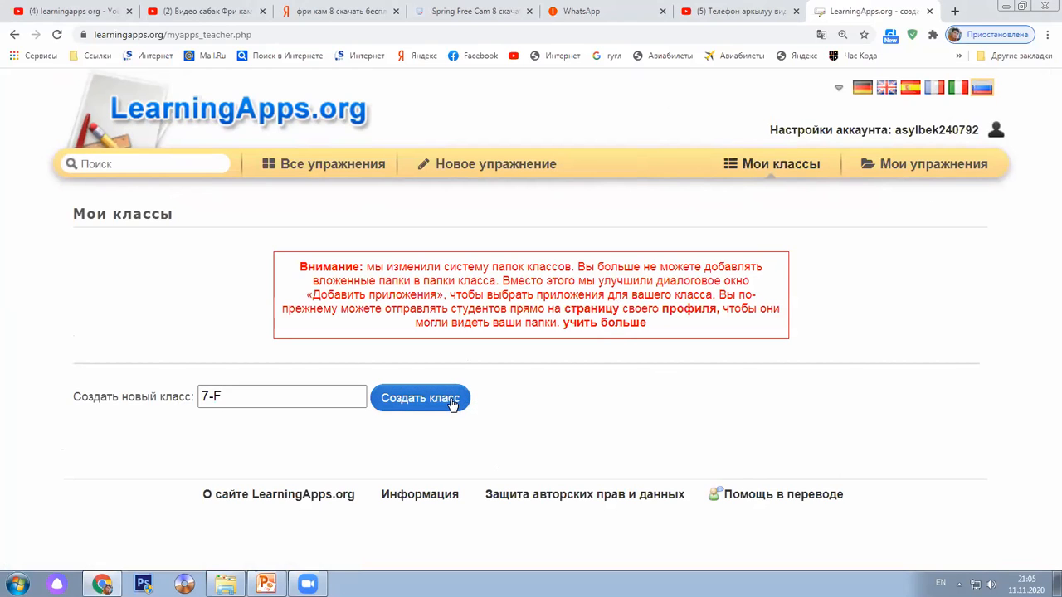
Open the 7-F student accounts and start creating new student accounts
{"action": "scroll", "coordinate": [452, 404], "scroll_direction": "down", "scroll_amount": 1}
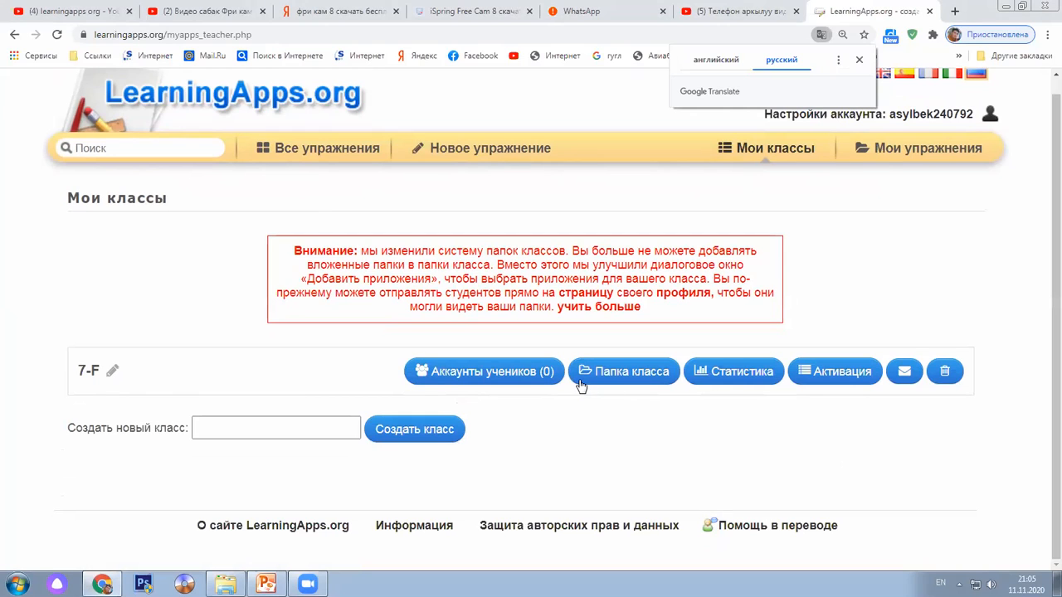
{"action": "left_click", "coordinate": [545, 373]}
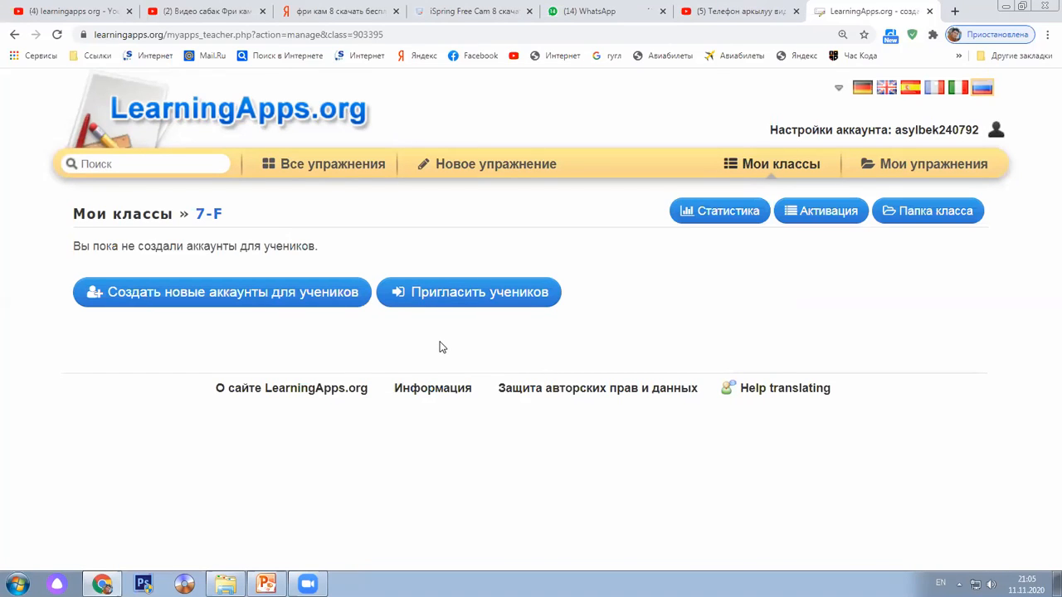
{"action": "left_click", "coordinate": [305, 300]}
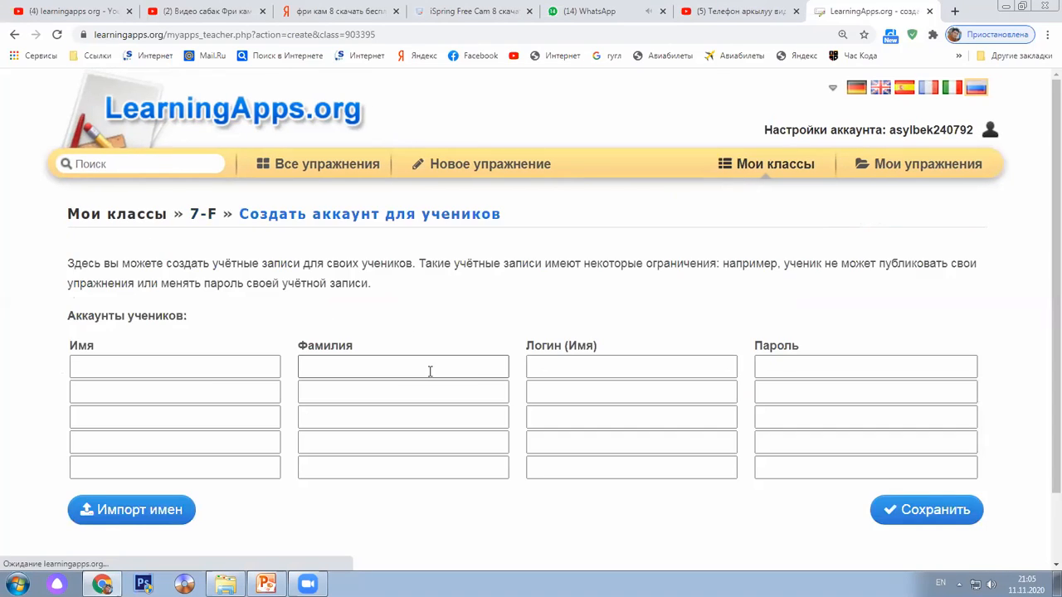
{"action": "scroll", "coordinate": [430, 370], "scroll_direction": "down", "scroll_amount": 2}
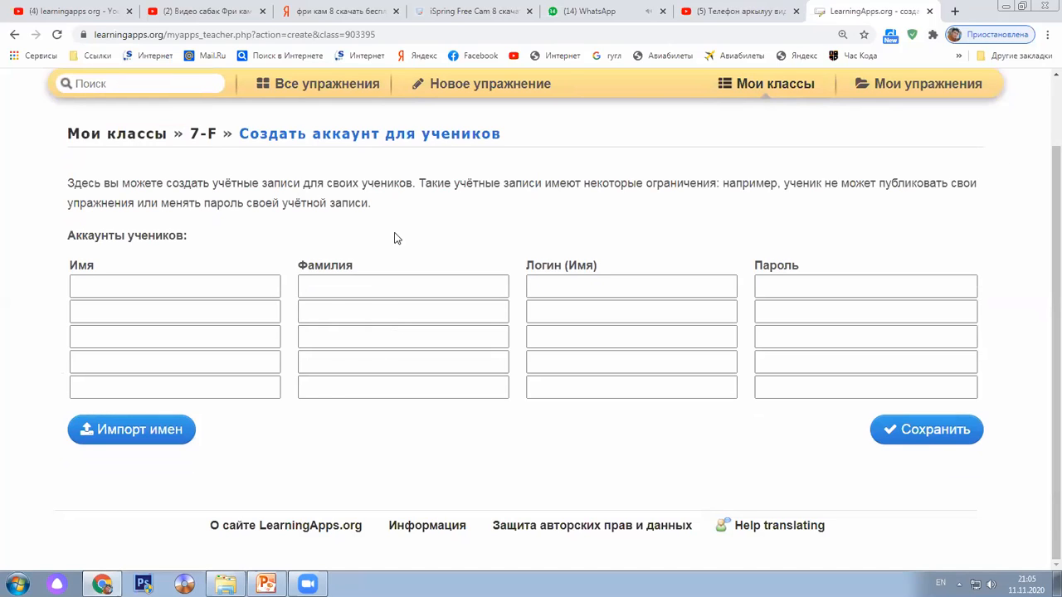
Enter the first student's first name and surname in Russian so login and password generate
{"action": "left_click", "coordinate": [167, 290]}
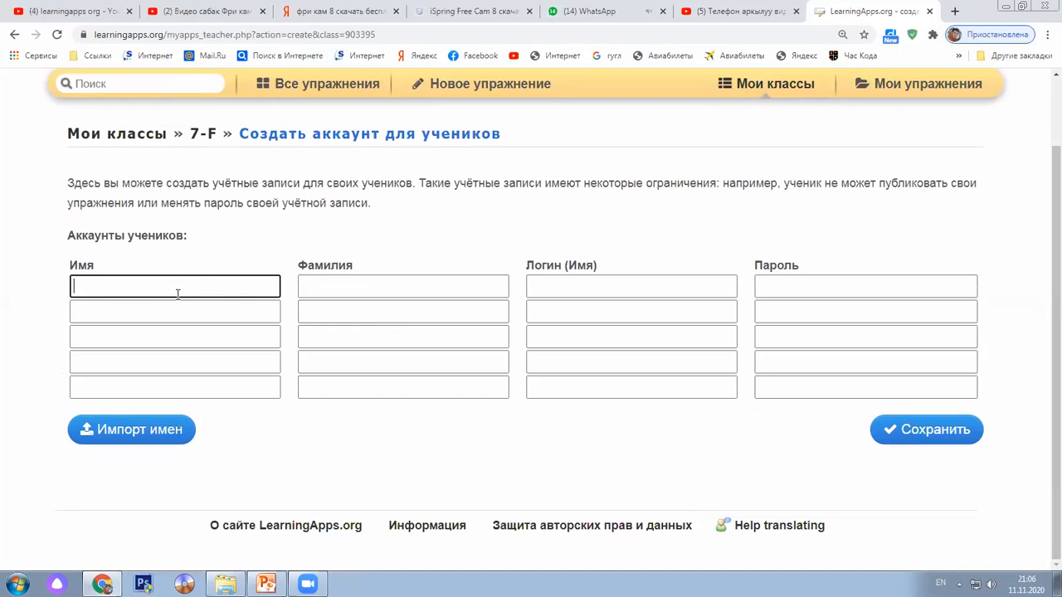
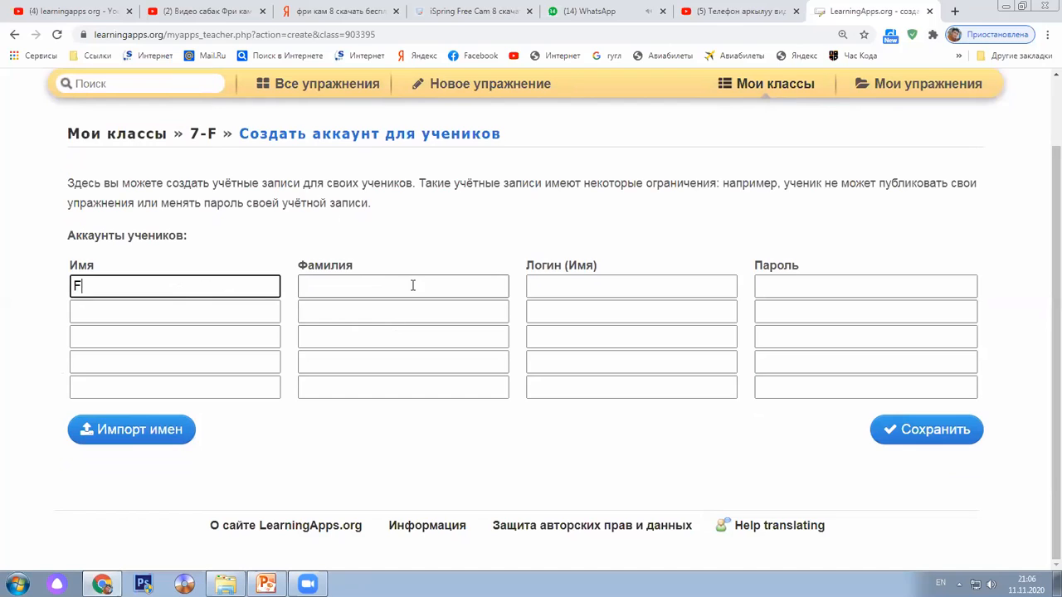
{"action": "key", "text": "BackSpace"}
{"action": "key", "text": "BackSpace"}
{"action": "key", "text": "alt+shift"}
{"action": "left_click", "coordinate": [413, 285]}
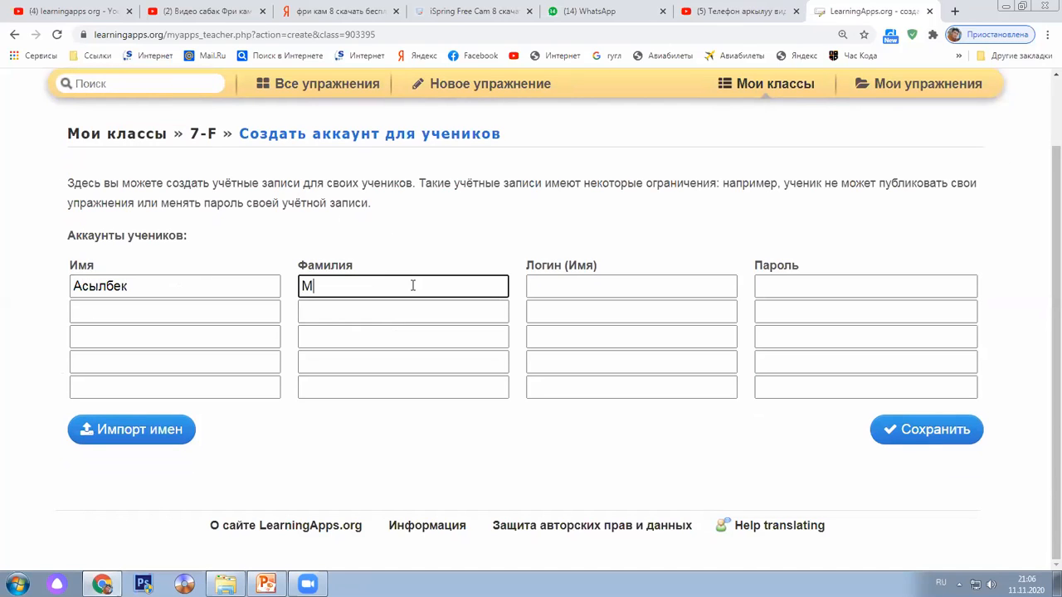
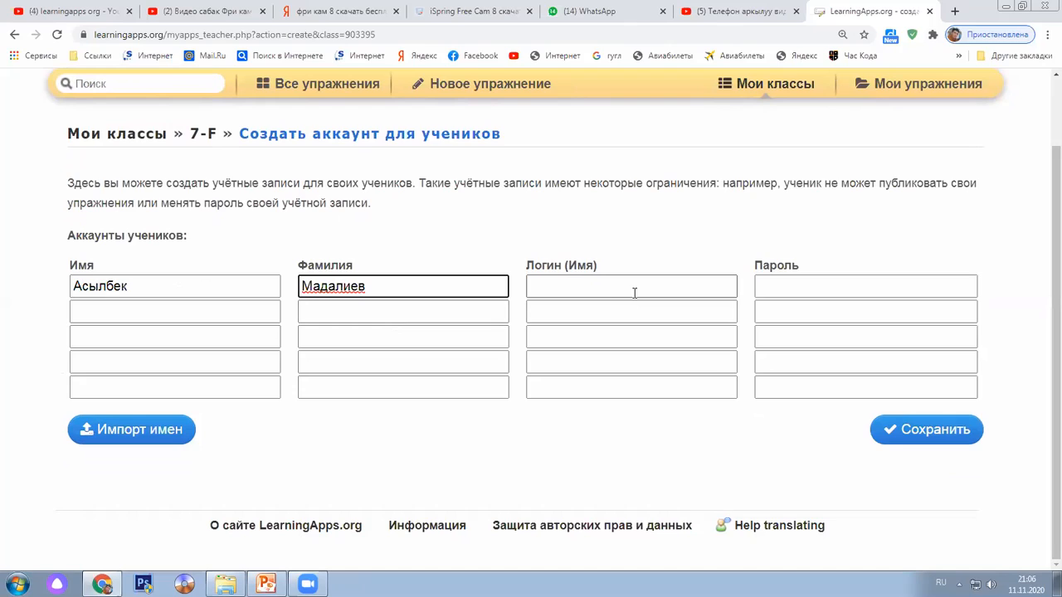
{"action": "key", "text": "Tab"}
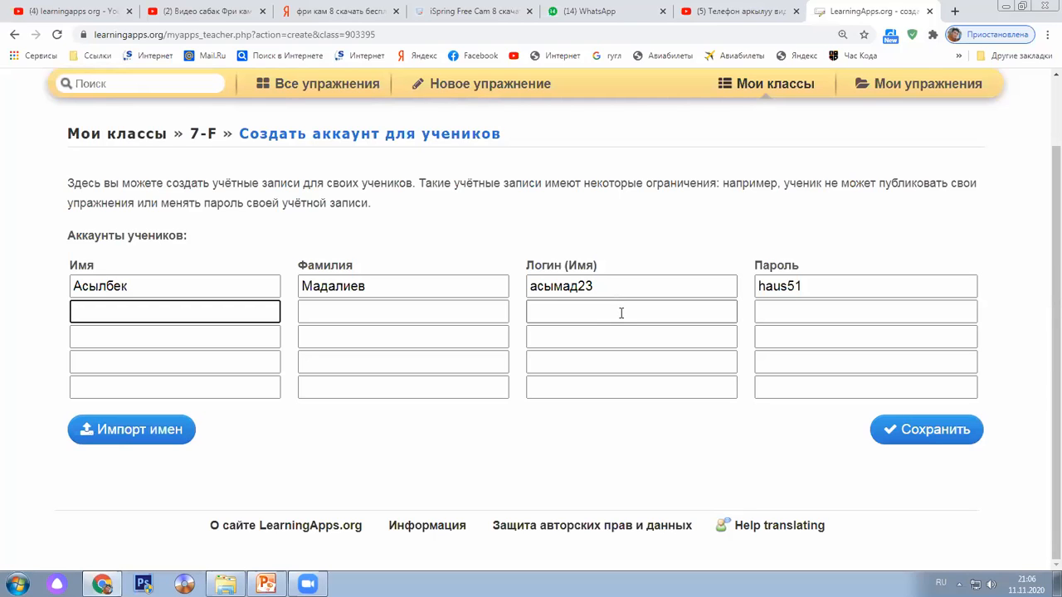
Highlight the first student's generated login and password, then clear the selection
{"action": "scroll", "coordinate": [610, 318], "scroll_direction": "up", "scroll_amount": 2}
{"action": "left_click_drag", "start_coordinate": [580, 365], "coordinate": [529, 371]}
{"action": "left_click_drag", "start_coordinate": [825, 368], "coordinate": [749, 371]}
{"action": "left_click", "coordinate": [658, 322]}
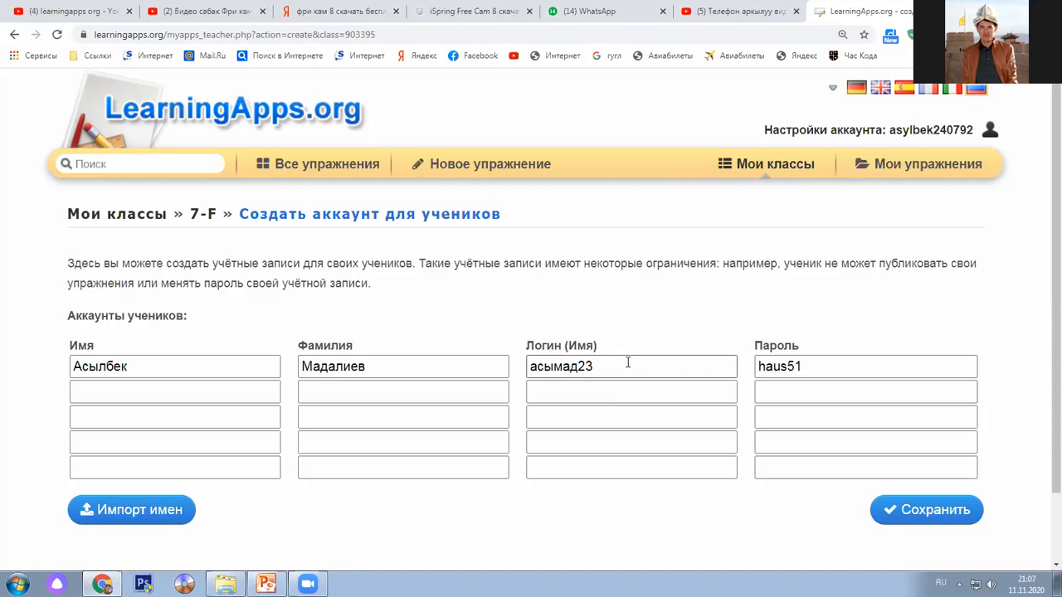
{"action": "scroll", "coordinate": [627, 362], "scroll_direction": "down", "scroll_amount": 1}
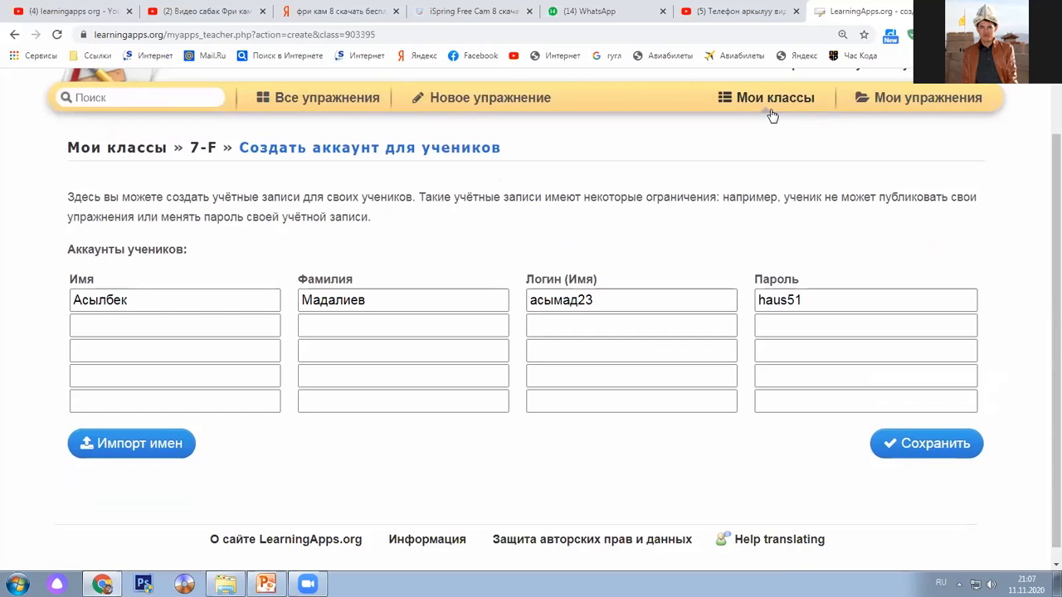
{"action": "left_click", "coordinate": [244, 320]}
{"action": "left_click", "coordinate": [257, 357]}
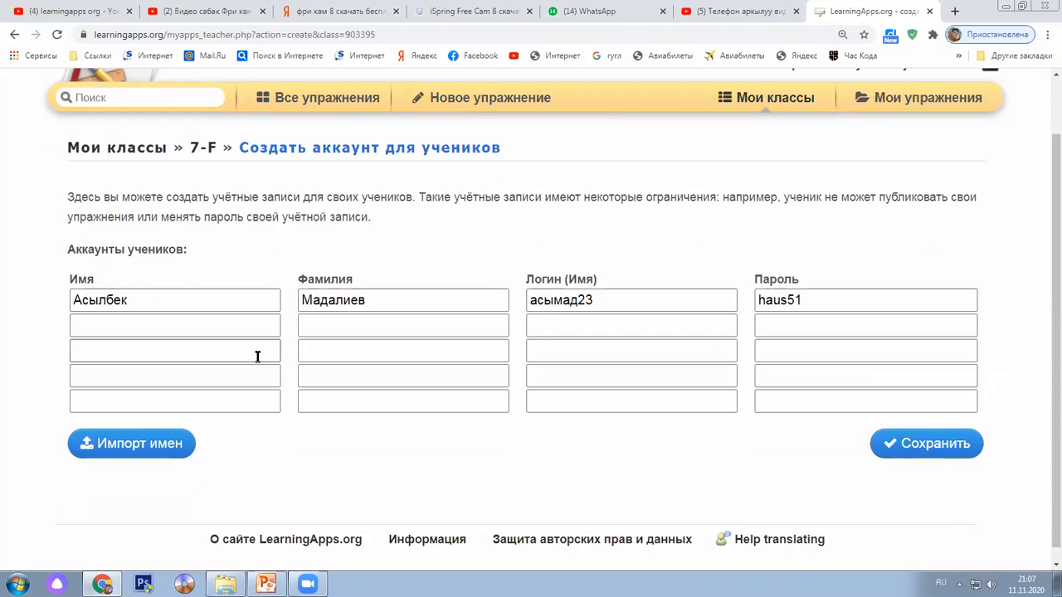
{"action": "left_click", "coordinate": [256, 371]}
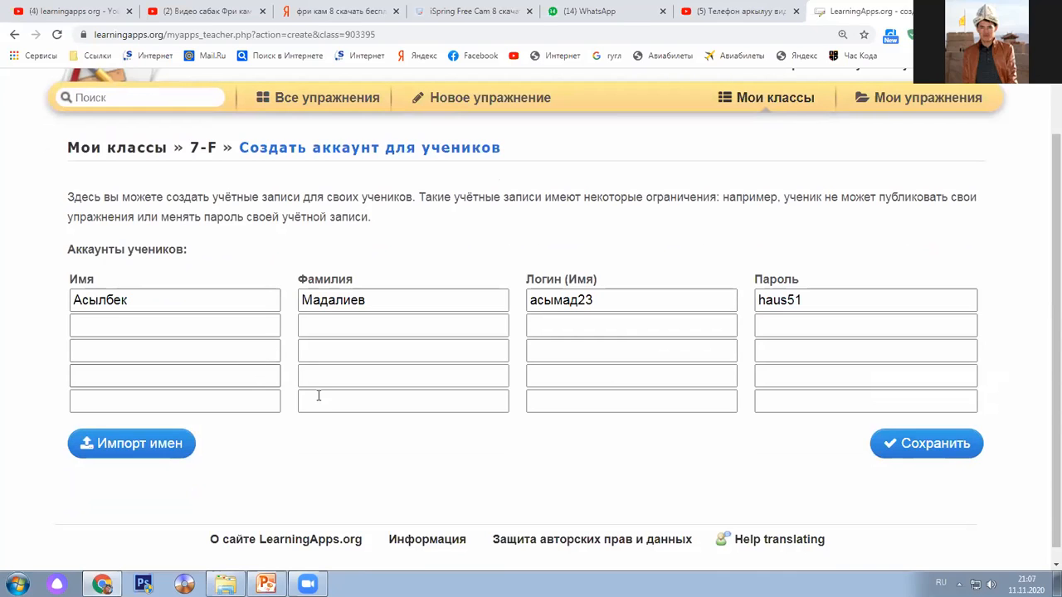
{"action": "left_click", "coordinate": [642, 304]}
{"action": "left_click_drag", "start_coordinate": [595, 302], "coordinate": [529, 300]}
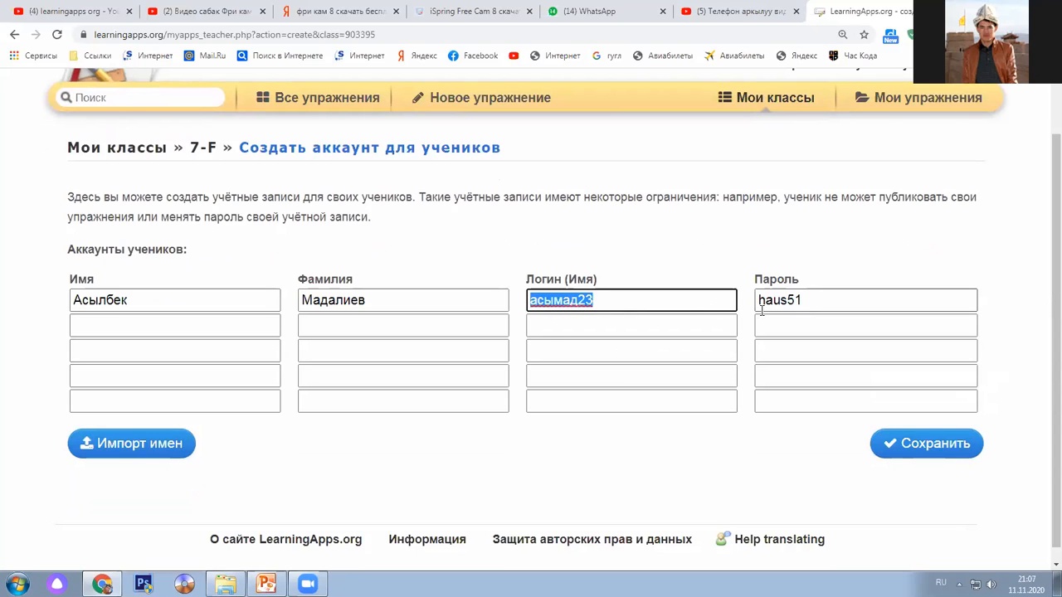
{"action": "left_click_drag", "start_coordinate": [803, 300], "coordinate": [535, 301]}
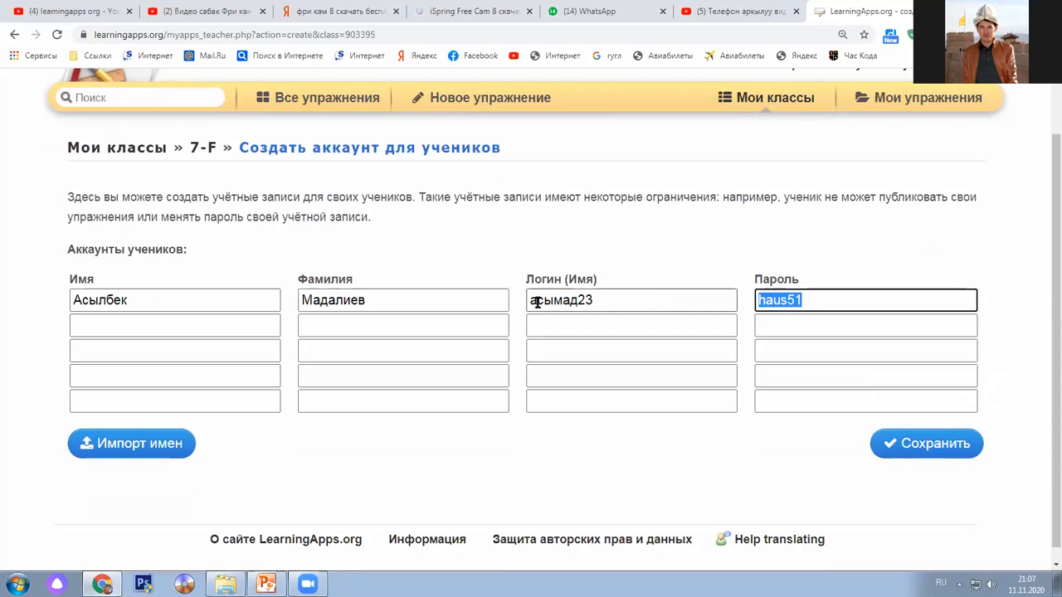
{"action": "left_click", "coordinate": [638, 255]}
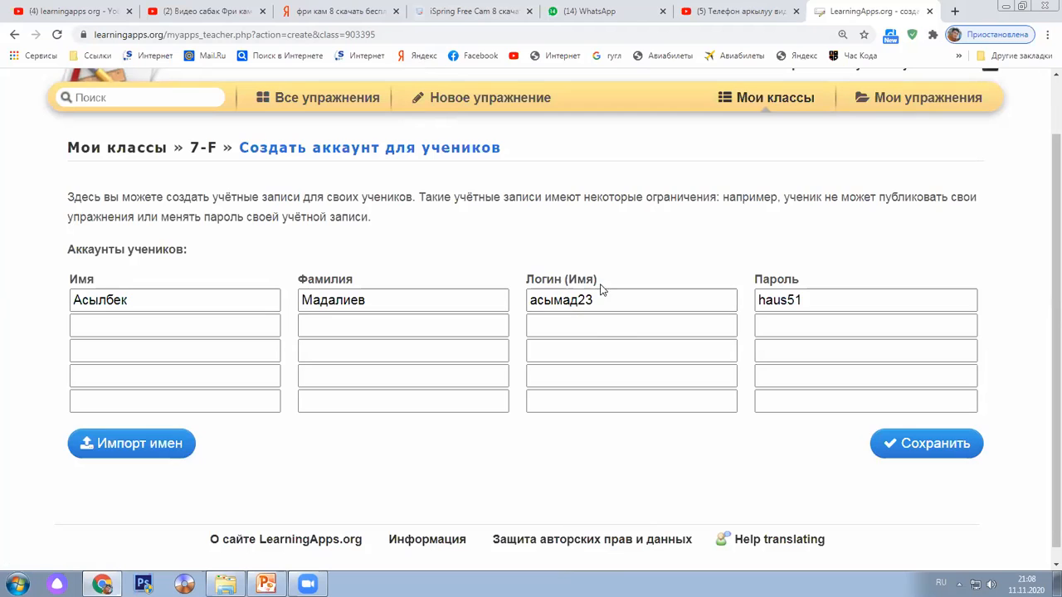
Fill the second row with the student's first name and surname so login and password generate
{"action": "left_click", "coordinate": [220, 326]}
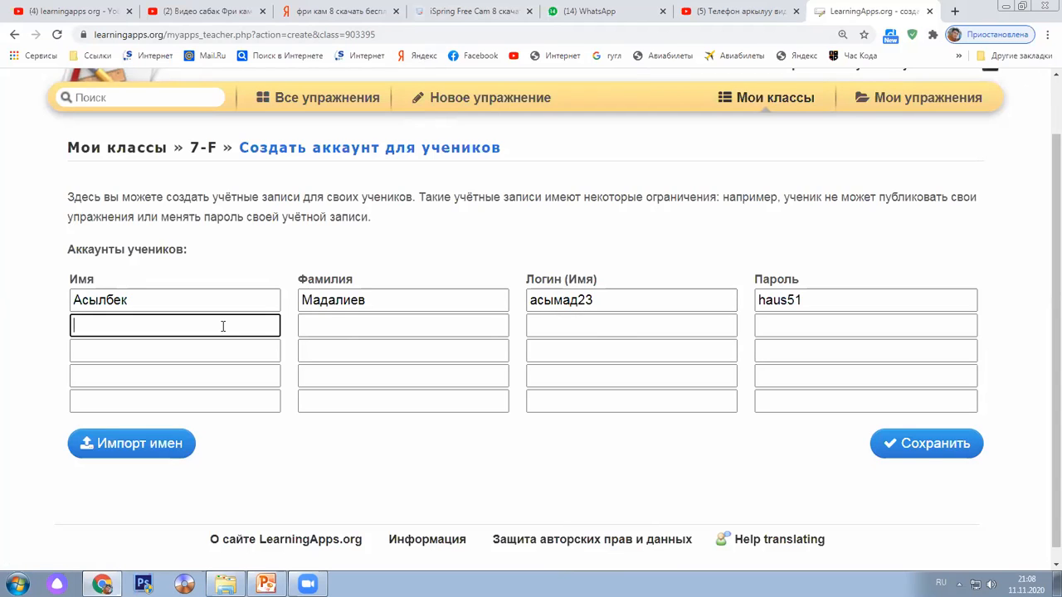
{"action": "key", "text": "Tab"}
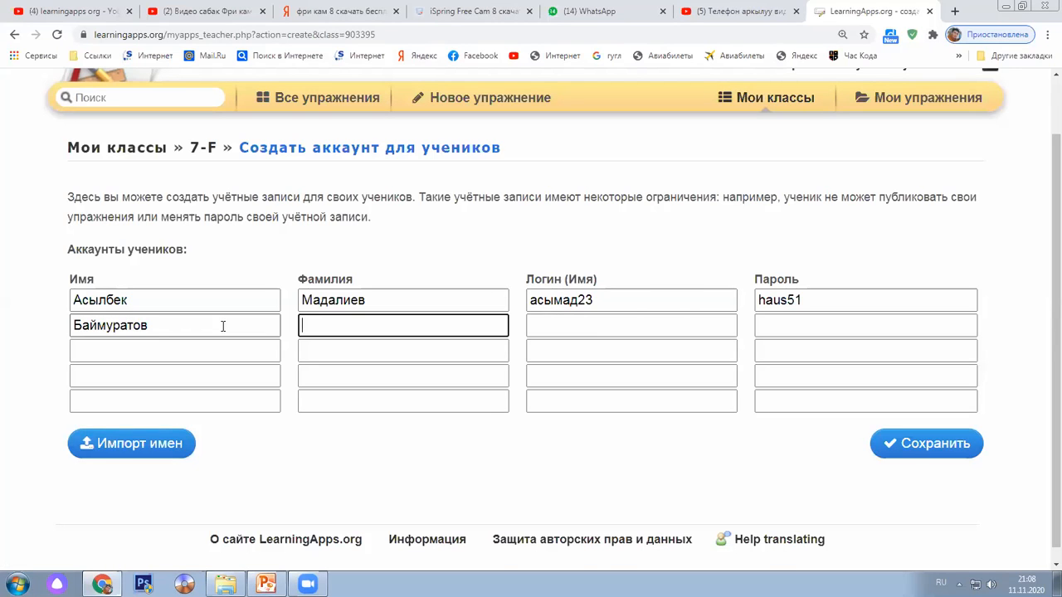
{"action": "key", "text": "Tab"}
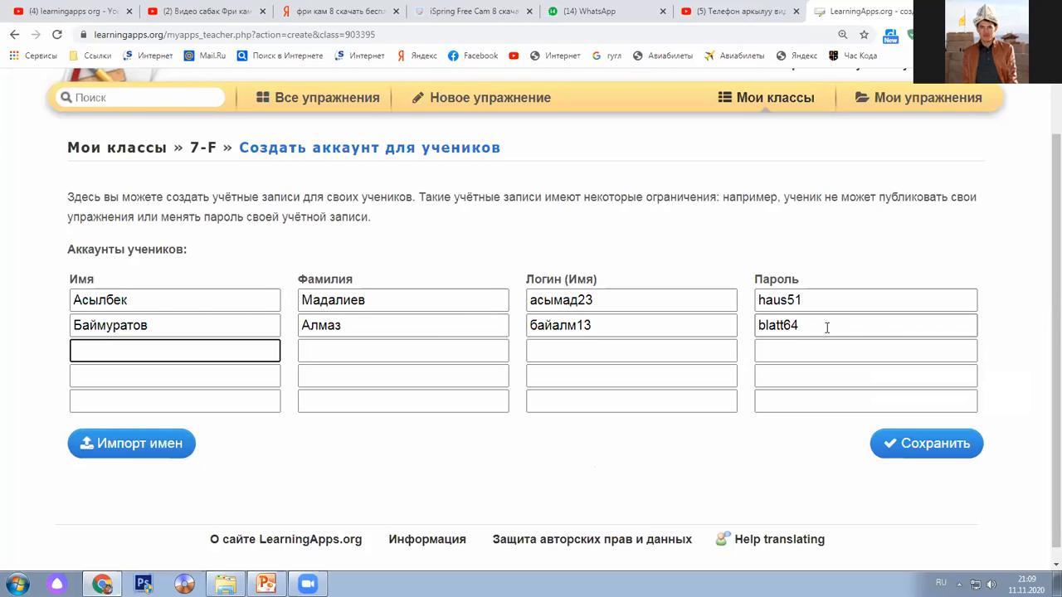
Highlight the second student's generated password, then clear the selection
{"action": "double_click", "coordinate": [794, 324]}
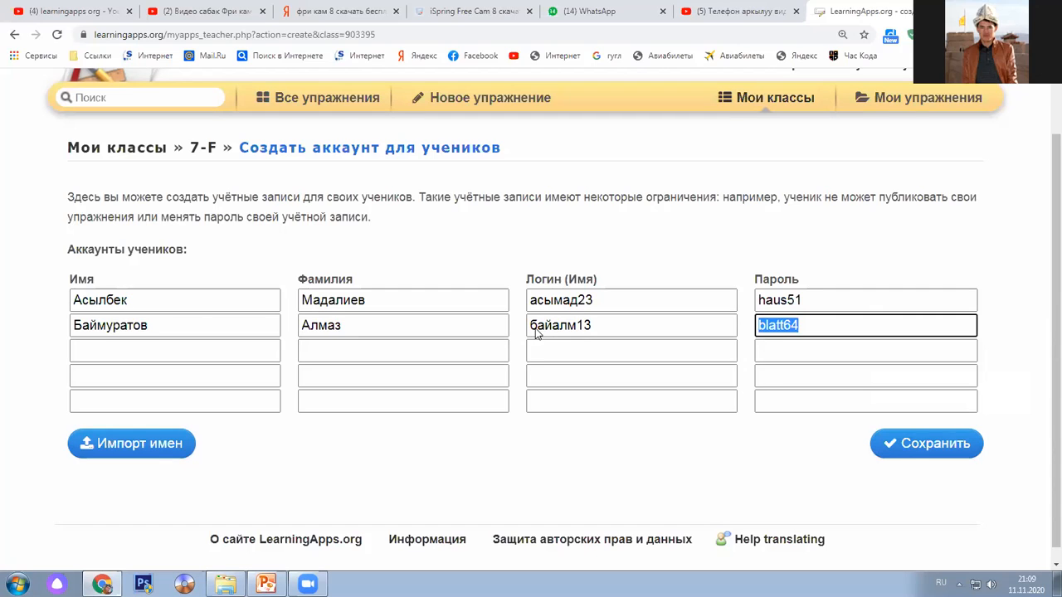
{"action": "left_click", "coordinate": [639, 253]}
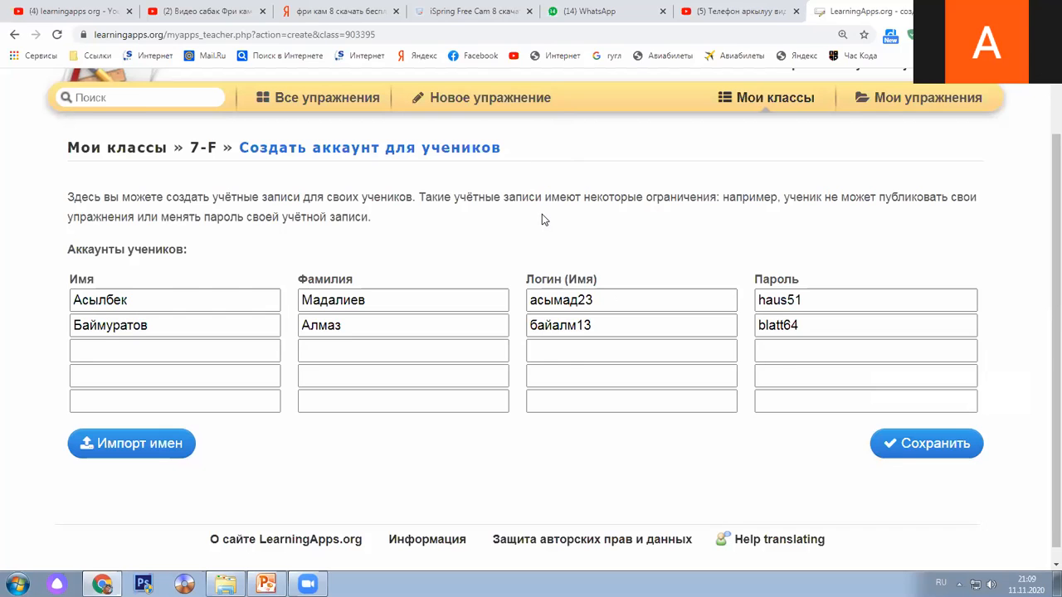
{"action": "scroll", "coordinate": [542, 215], "scroll_direction": "up", "scroll_amount": 1}
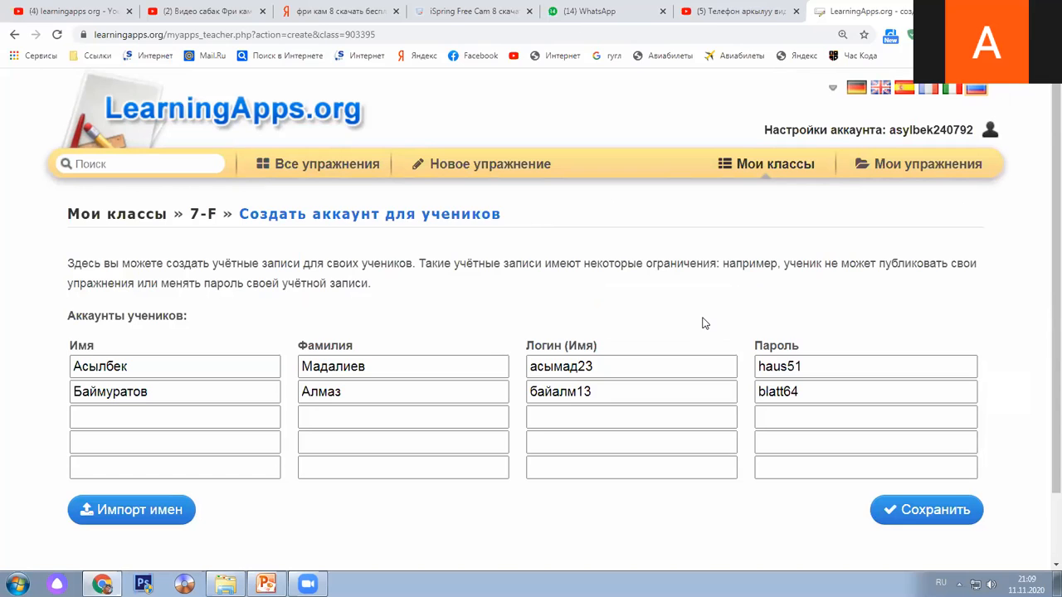
Visit account settings and Мои упражнения, then go back twice to the 7-F accounts form
{"action": "left_click", "coordinate": [991, 132]}
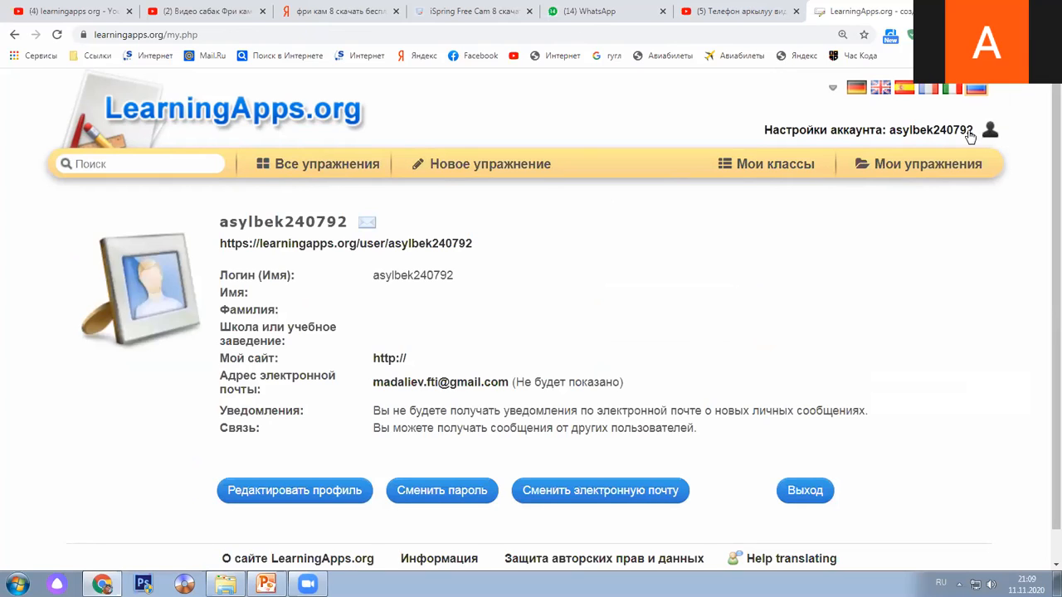
{"action": "left_click", "coordinate": [941, 169]}
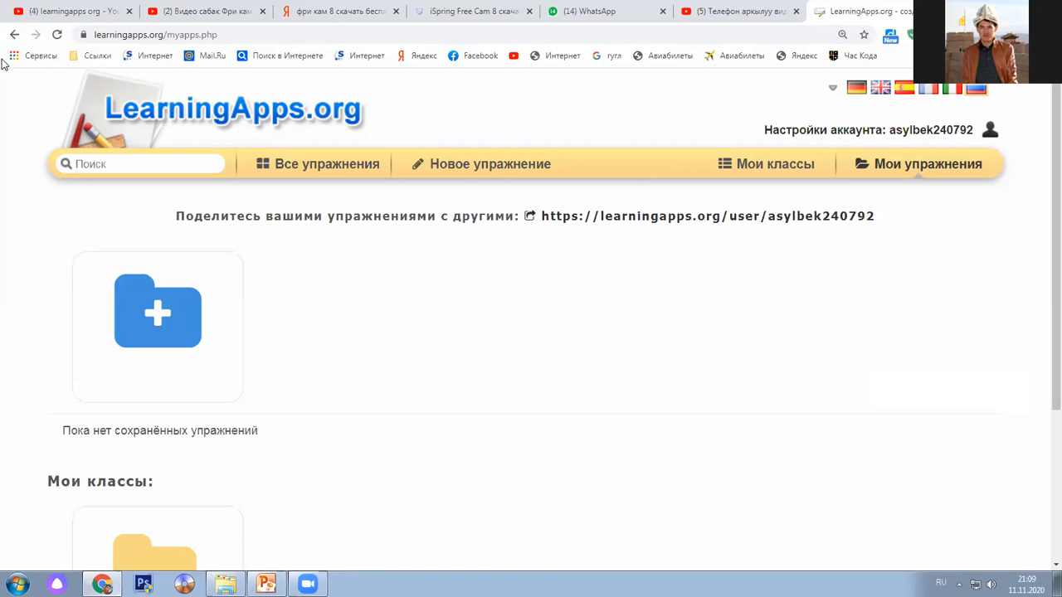
{"action": "left_click", "coordinate": [15, 35]}
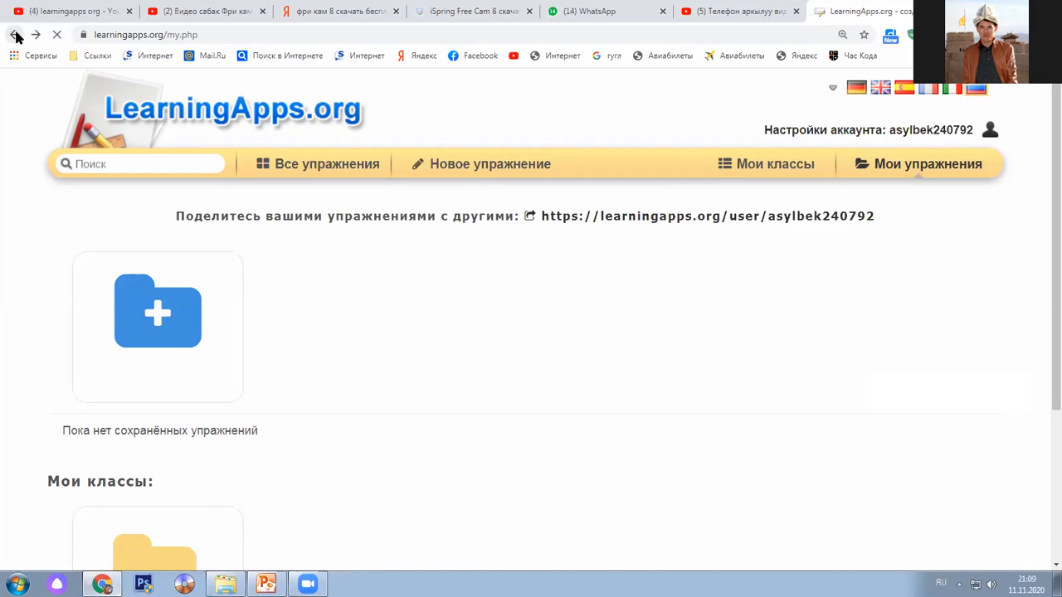
{"action": "left_click", "coordinate": [14, 36]}
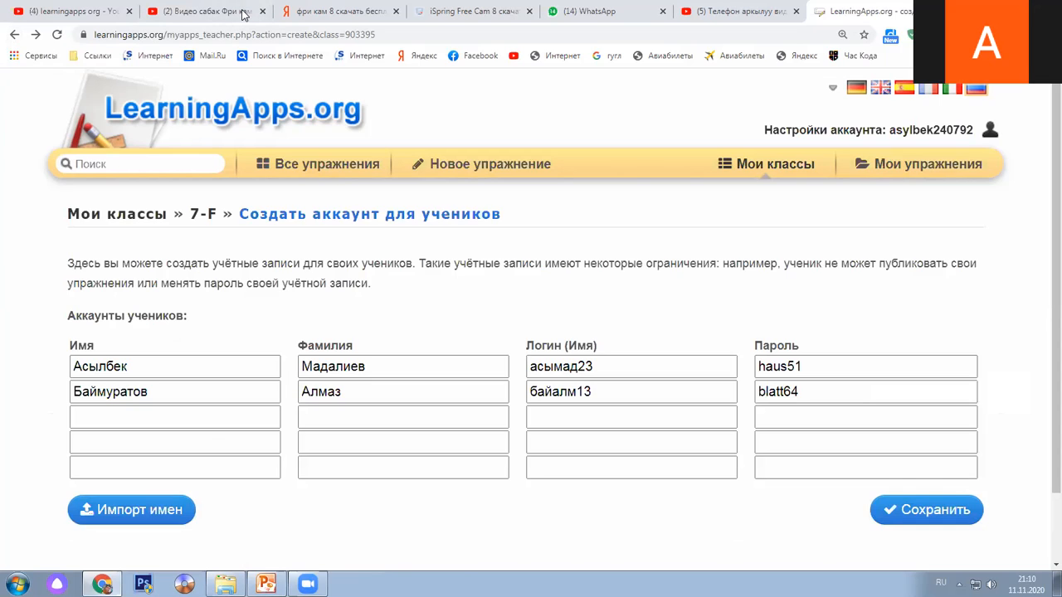
Go to Все упражнения to see subject categories and examples like 'Types of graphics'
{"action": "scroll", "coordinate": [902, 304], "scroll_direction": "down", "scroll_amount": 1}
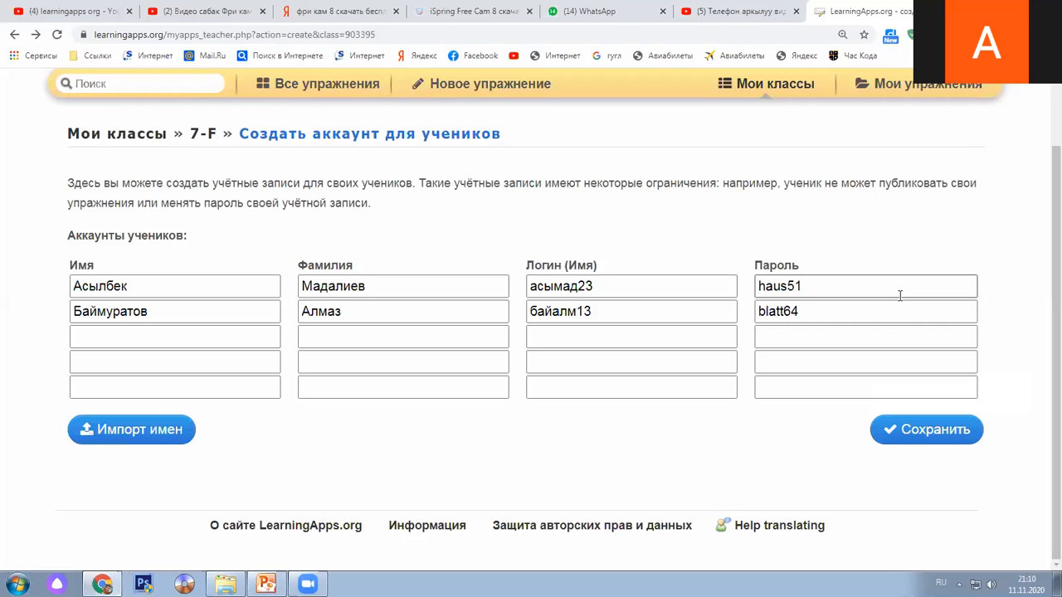
{"action": "left_click", "coordinate": [317, 94]}
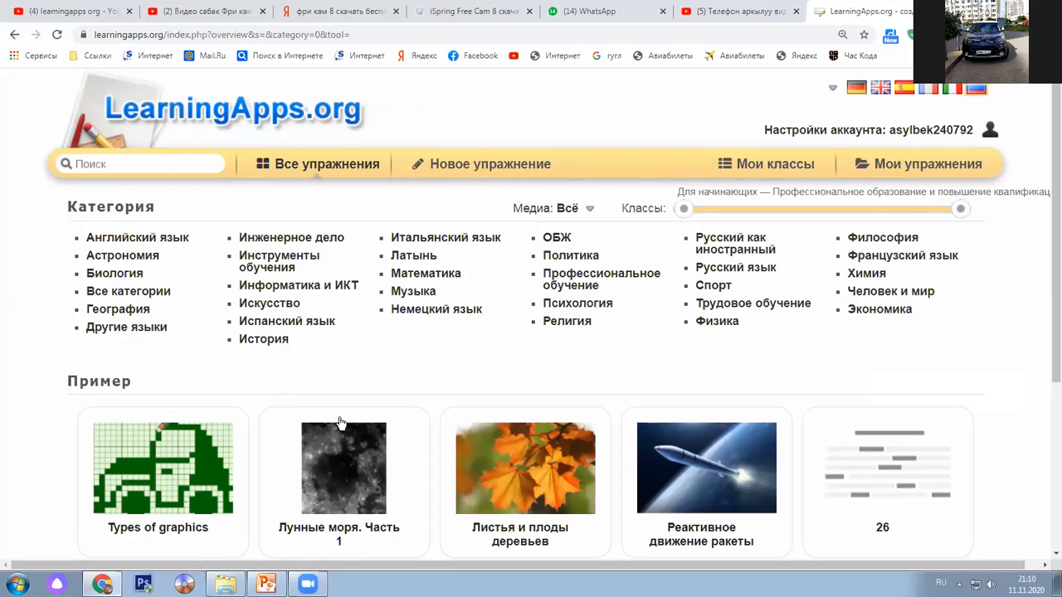
Filter the exercise list to the География category
{"action": "scroll", "coordinate": [450, 377], "scroll_direction": "down", "scroll_amount": 3}
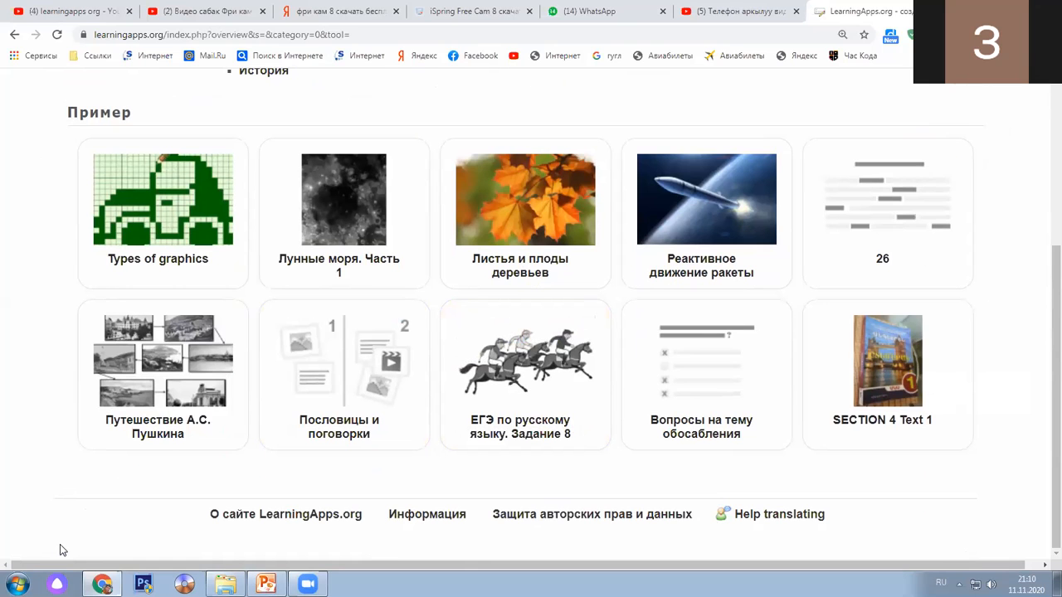
{"action": "scroll", "coordinate": [60, 545], "scroll_direction": "up", "scroll_amount": 3}
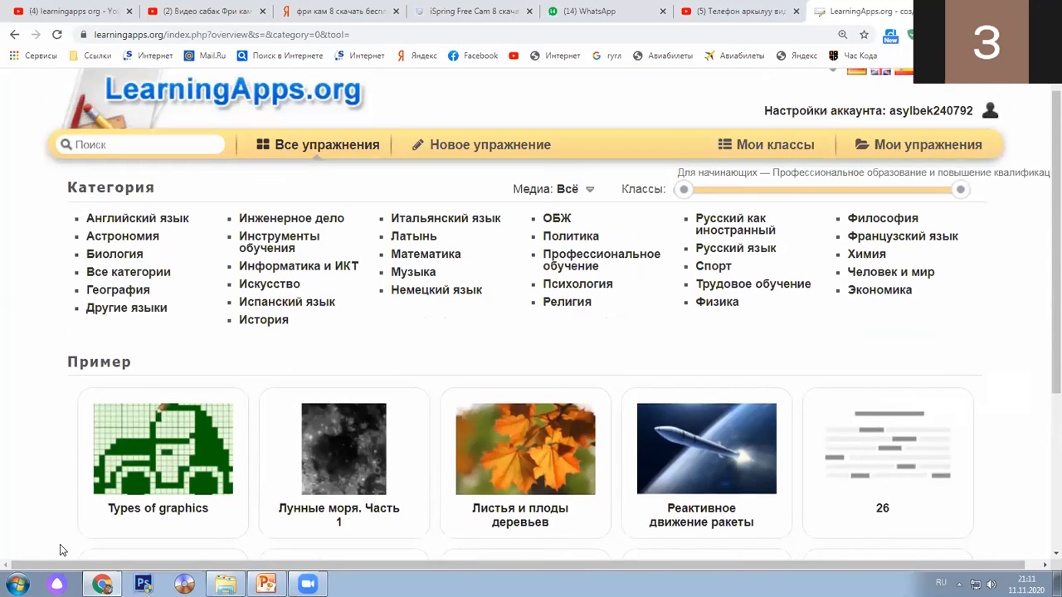
{"action": "left_click", "coordinate": [116, 310]}
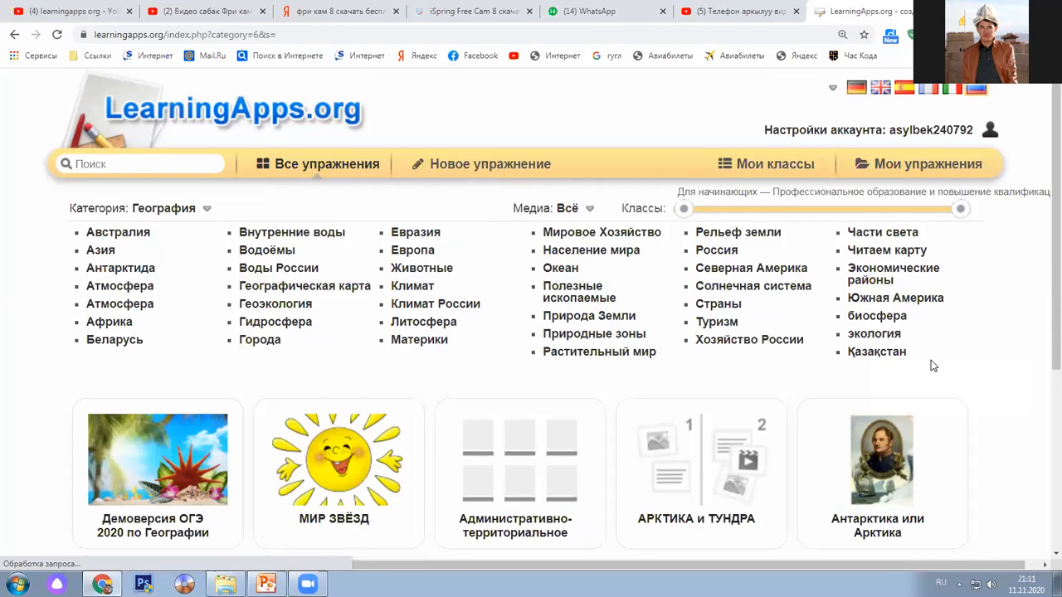
Browse the География exercise cards, then go to the new-exercise page
{"action": "scroll", "coordinate": [933, 366], "scroll_direction": "down", "scroll_amount": 2}
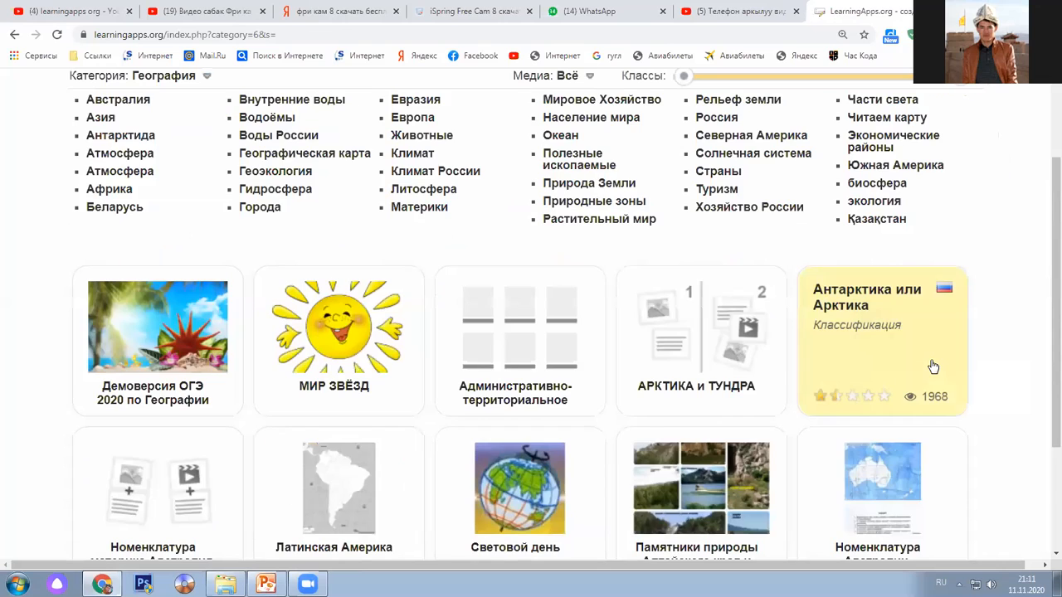
{"action": "scroll", "coordinate": [933, 366], "scroll_direction": "down", "scroll_amount": 2}
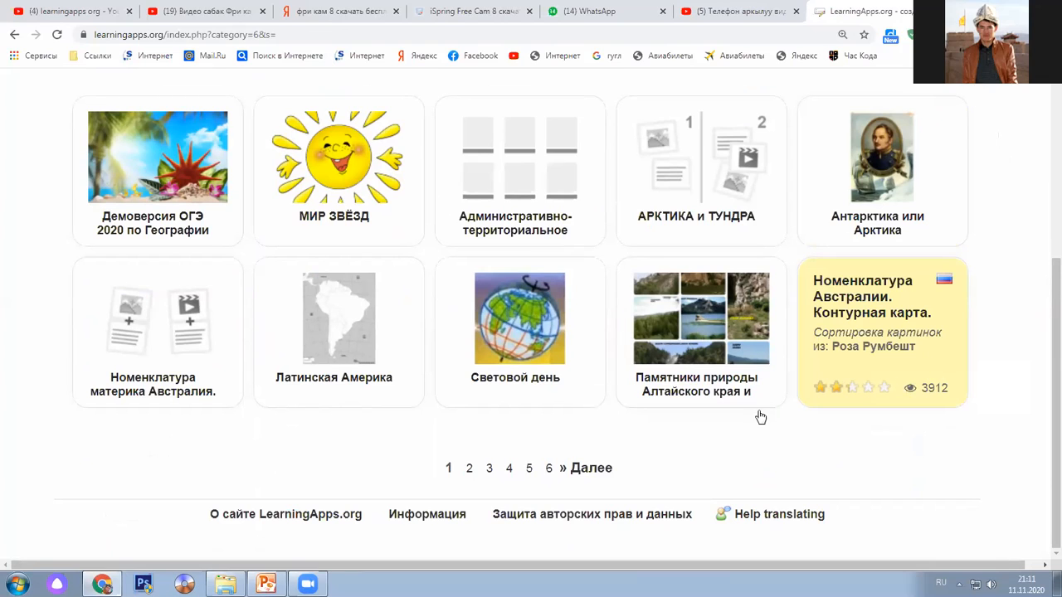
{"action": "scroll", "coordinate": [705, 443], "scroll_direction": "up", "scroll_amount": 4}
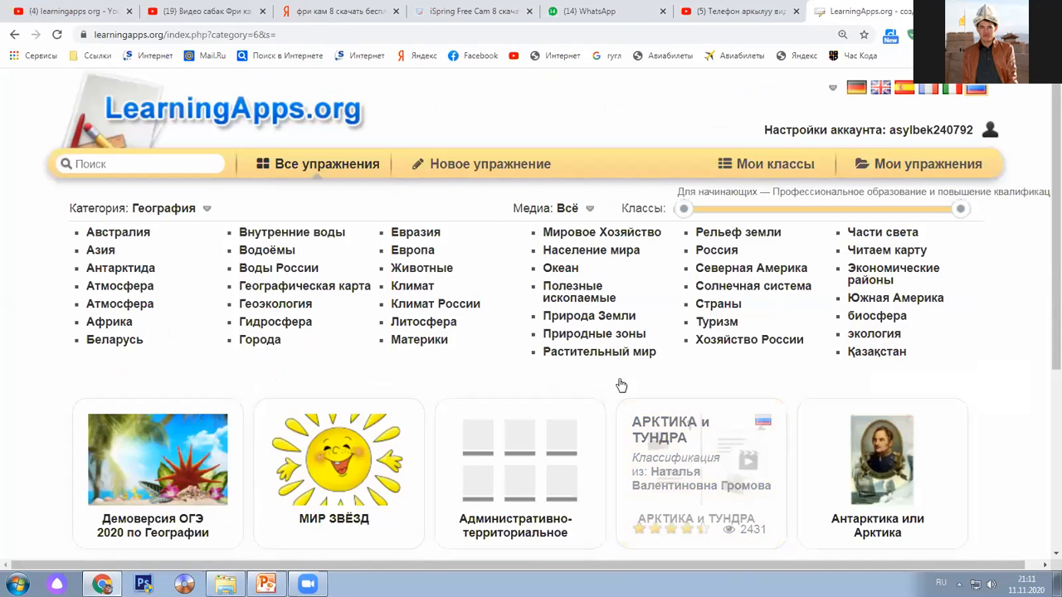
{"action": "left_click", "coordinate": [495, 171]}
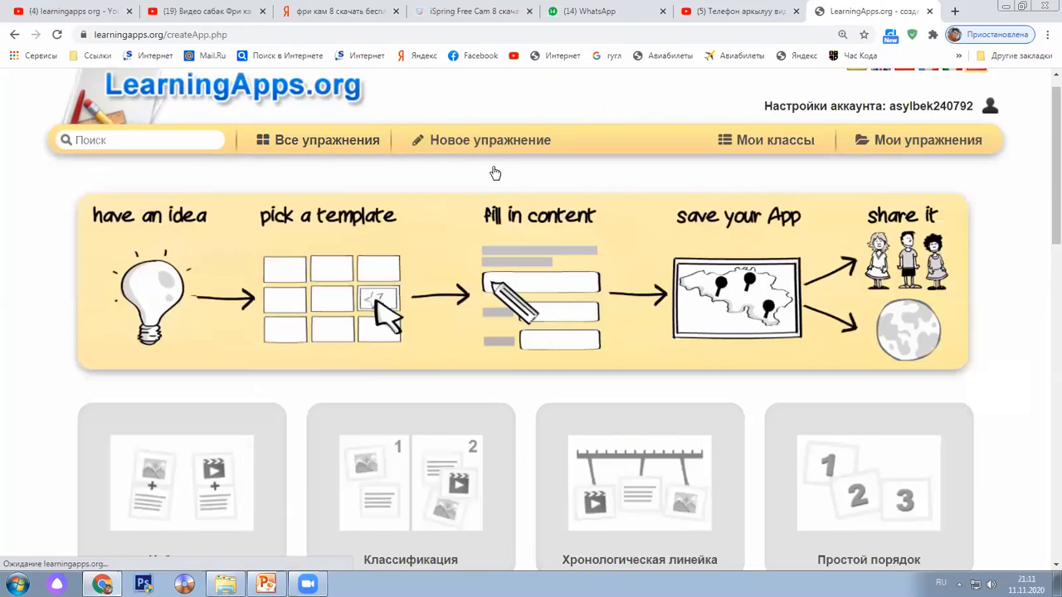
Look through the template cards and open the Простой порядок word-order example
{"action": "scroll", "coordinate": [493, 170], "scroll_direction": "down", "scroll_amount": 2}
{"action": "scroll", "coordinate": [481, 169], "scroll_direction": "down", "scroll_amount": 1}
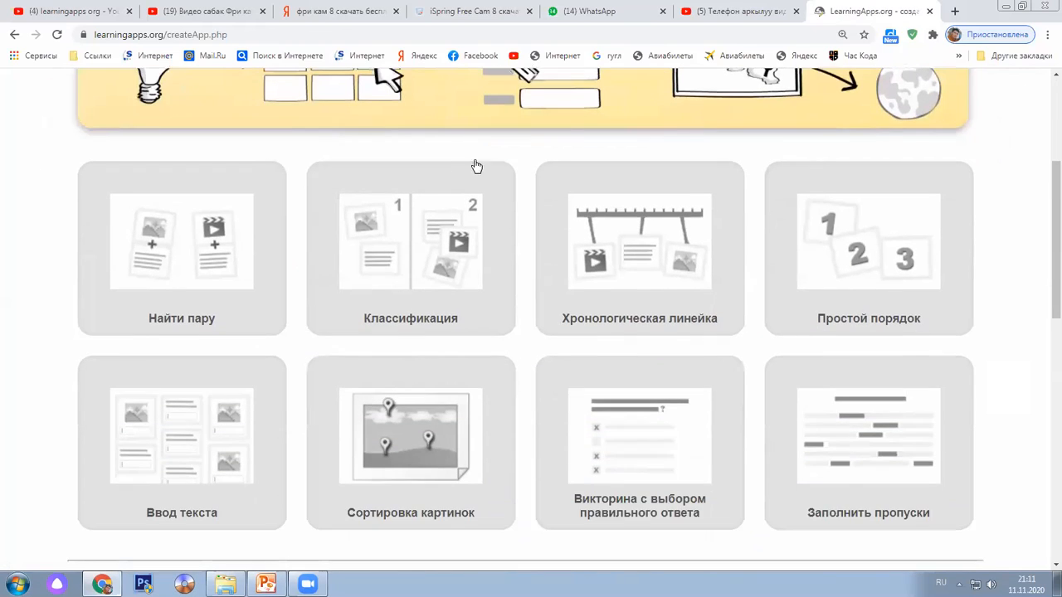
{"action": "scroll", "coordinate": [187, 174], "scroll_direction": "down", "scroll_amount": 1}
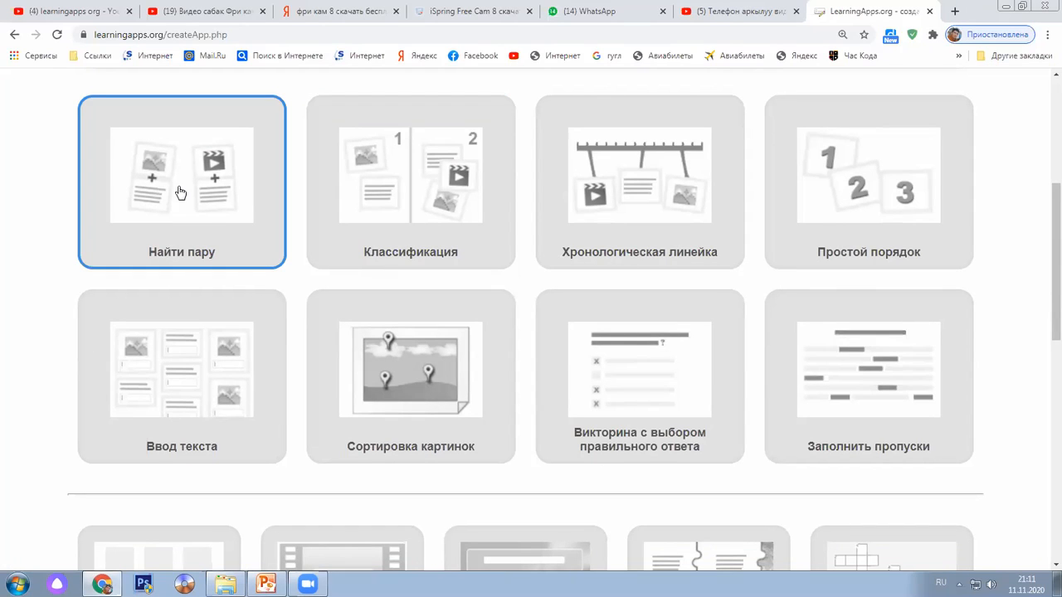
{"action": "scroll", "coordinate": [241, 210], "scroll_direction": "up", "scroll_amount": 1}
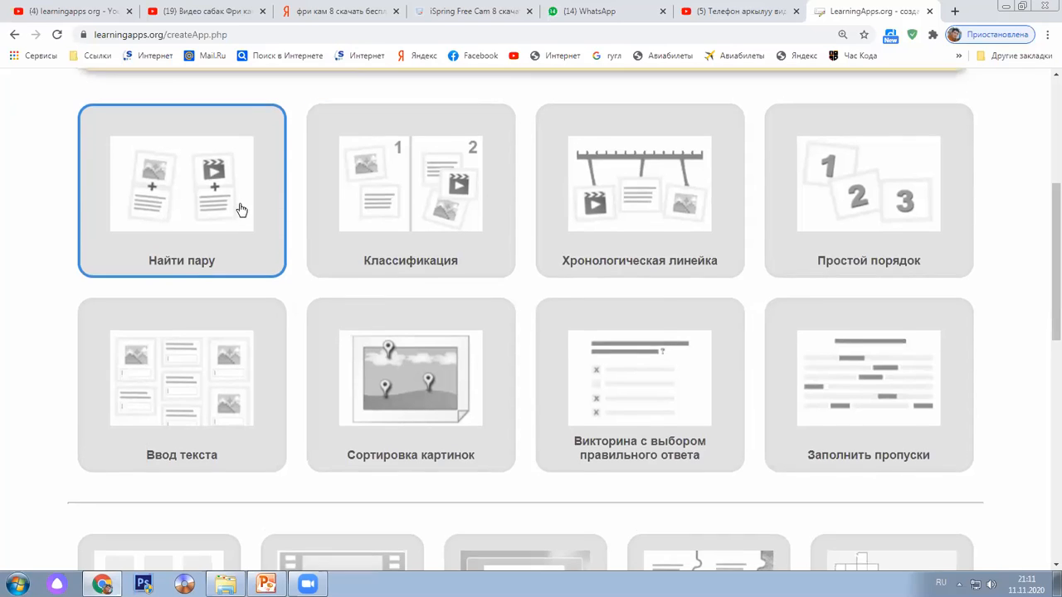
{"action": "scroll", "coordinate": [241, 209], "scroll_direction": "up", "scroll_amount": 4}
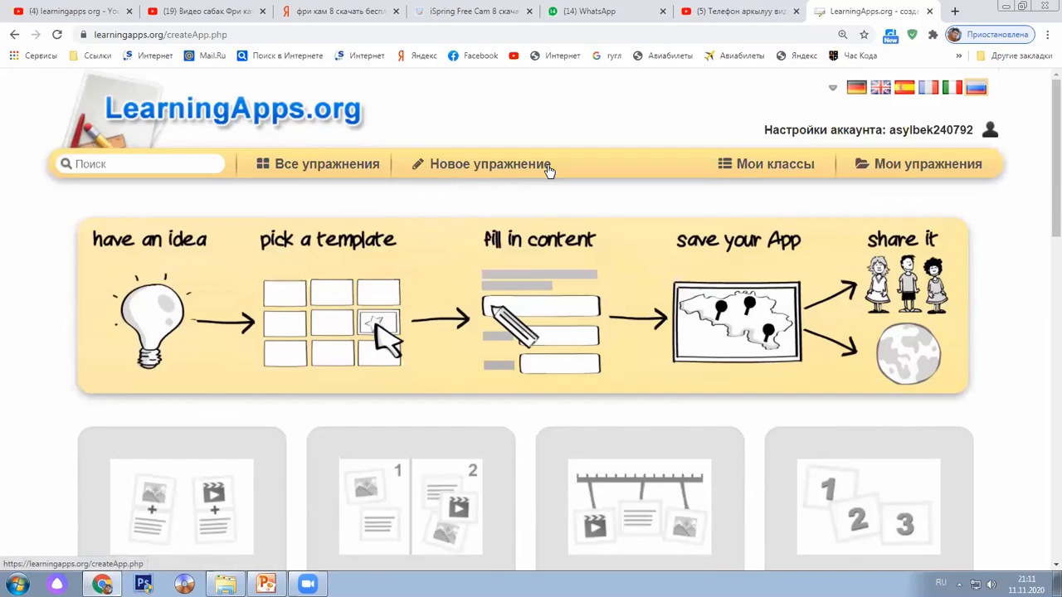
{"action": "scroll", "coordinate": [548, 171], "scroll_direction": "down", "scroll_amount": 3}
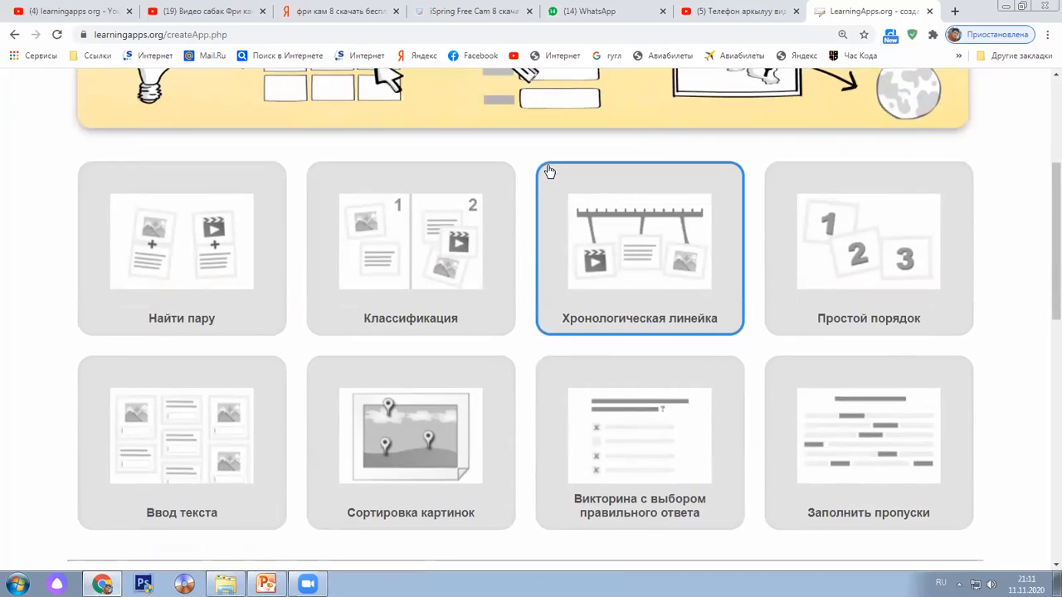
{"action": "scroll", "coordinate": [549, 171], "scroll_direction": "down", "scroll_amount": 1}
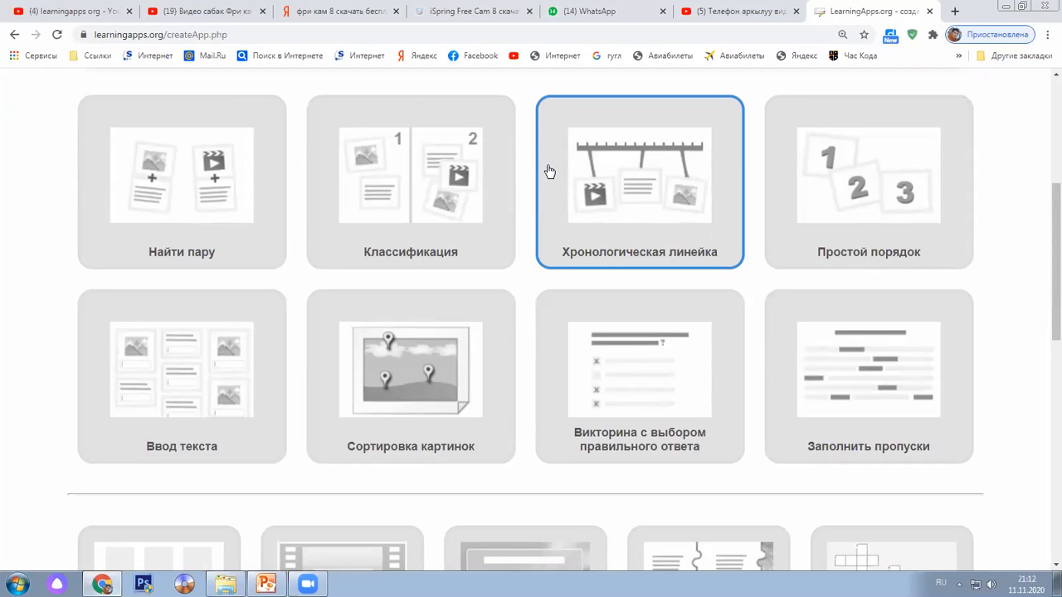
{"action": "scroll", "coordinate": [549, 171], "scroll_direction": "down", "scroll_amount": 3}
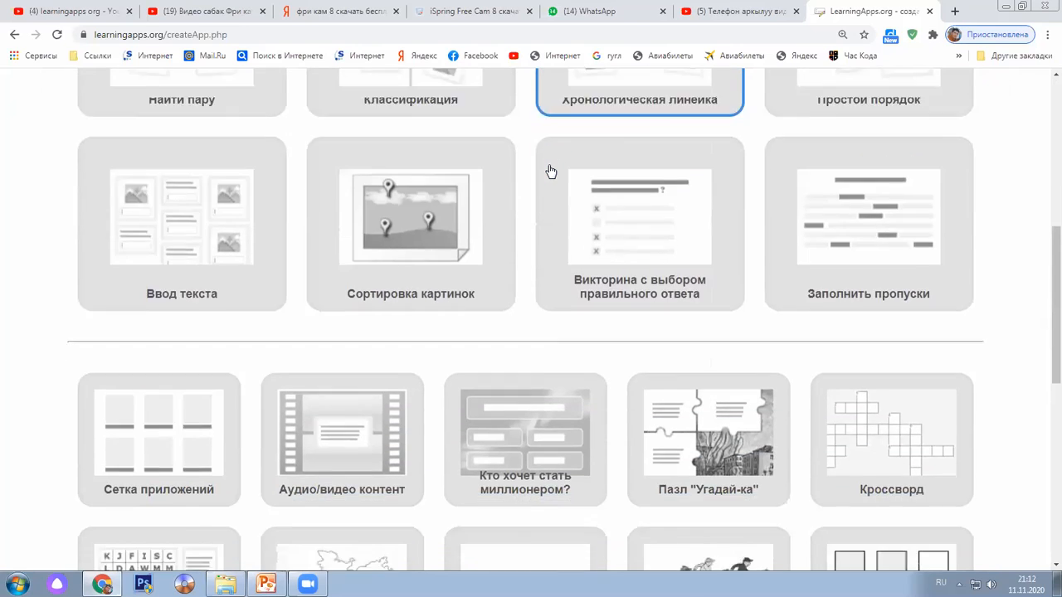
{"action": "scroll", "coordinate": [549, 171], "scroll_direction": "up", "scroll_amount": 5}
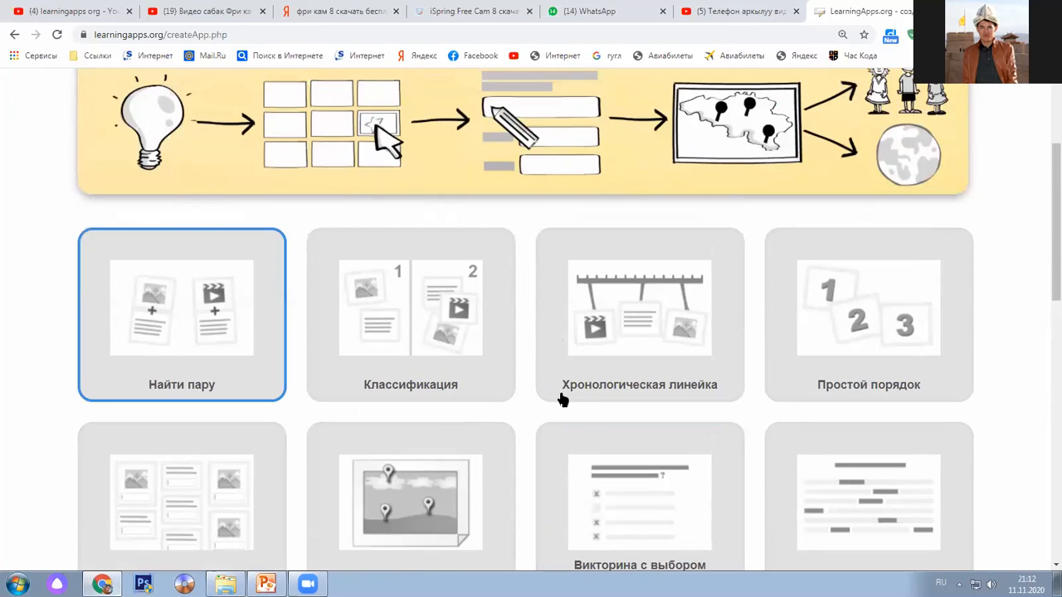
{"action": "scroll", "coordinate": [673, 529], "scroll_direction": "down", "scroll_amount": 1}
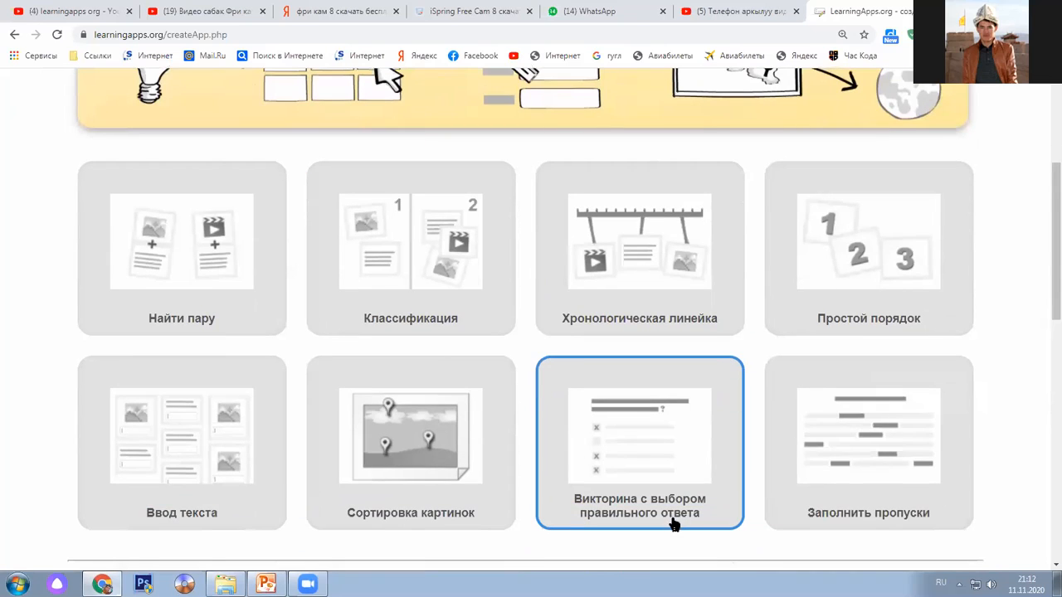
{"action": "left_click", "coordinate": [889, 266]}
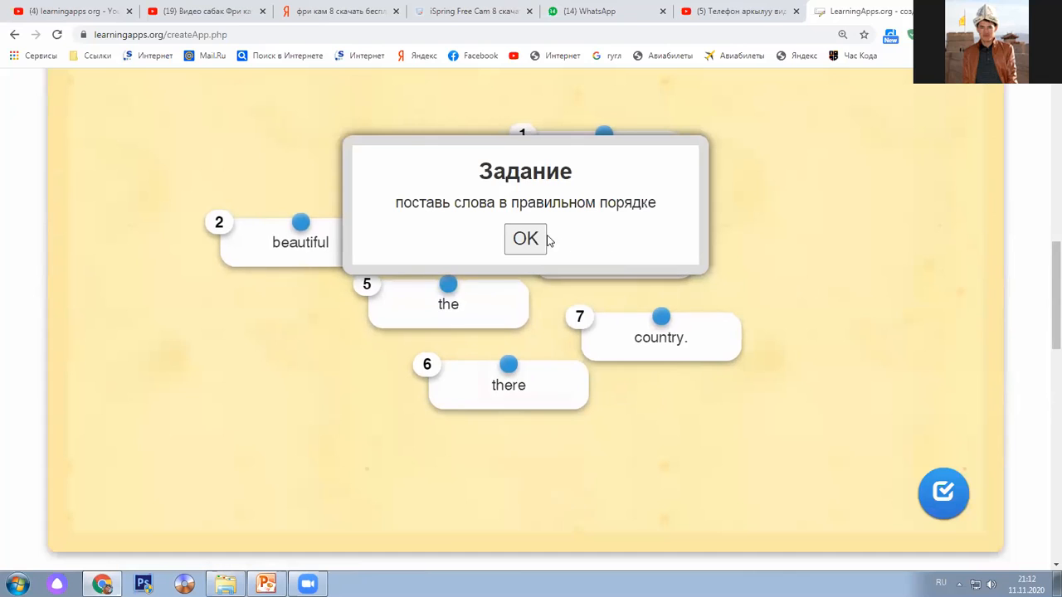
Dismiss the example's task prompt and move the word 'there' lower in the list
{"action": "left_click", "coordinate": [526, 238]}
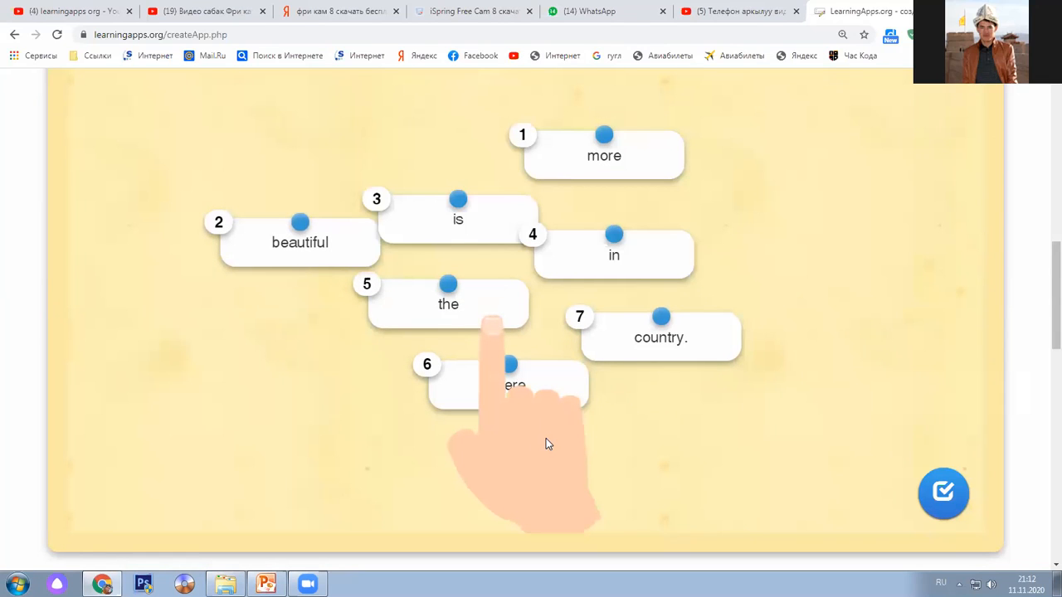
{"action": "scroll", "coordinate": [546, 445], "scroll_direction": "up", "scroll_amount": 3}
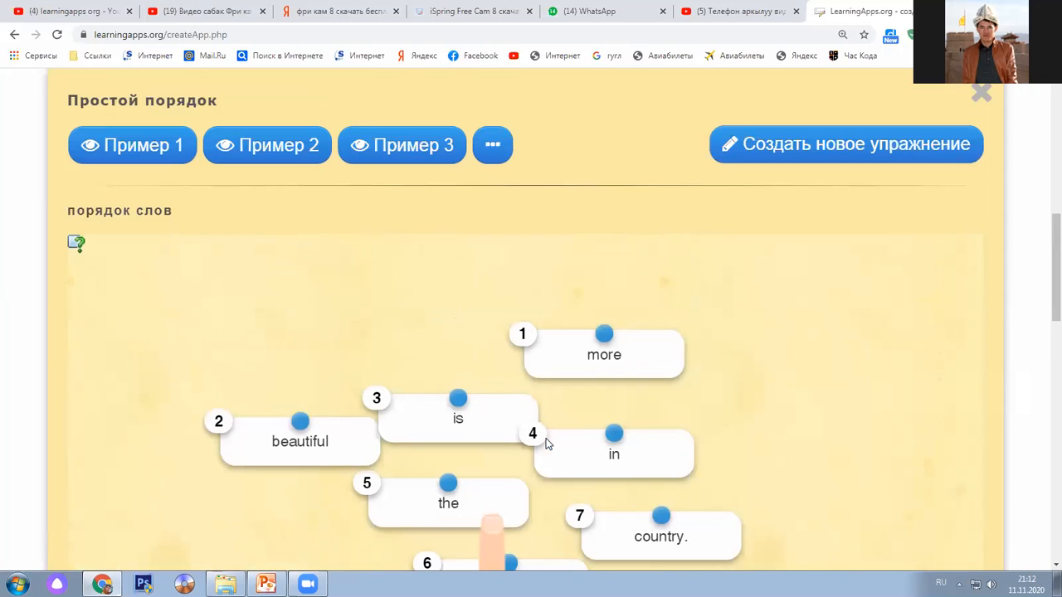
{"action": "scroll", "coordinate": [546, 444], "scroll_direction": "down", "scroll_amount": 2}
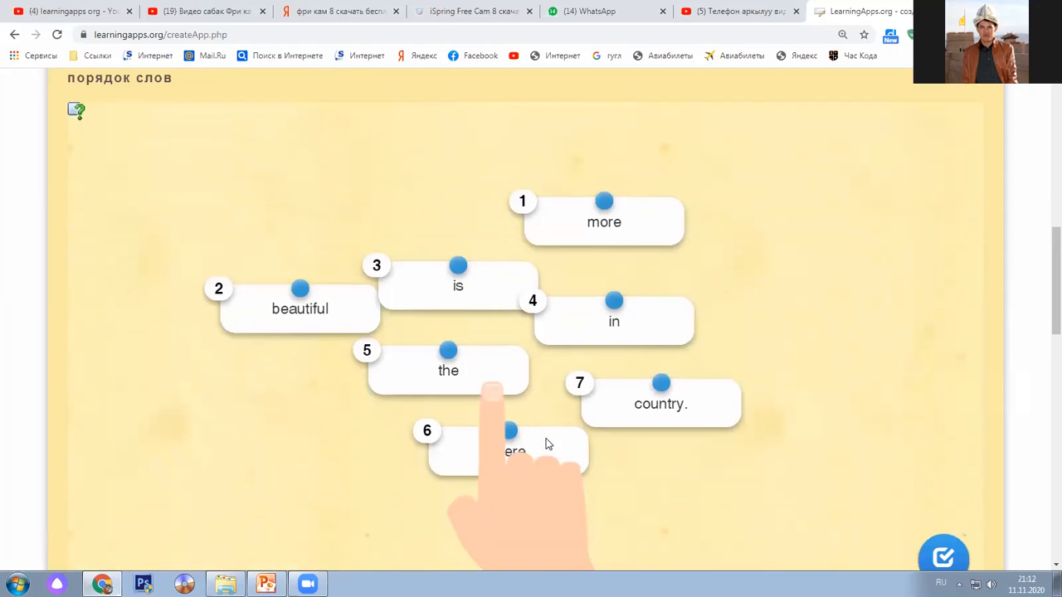
{"action": "left_click_drag", "start_coordinate": [550, 434], "coordinate": [474, 451]}
{"action": "scroll", "coordinate": [474, 452], "scroll_direction": "down", "scroll_amount": 1}
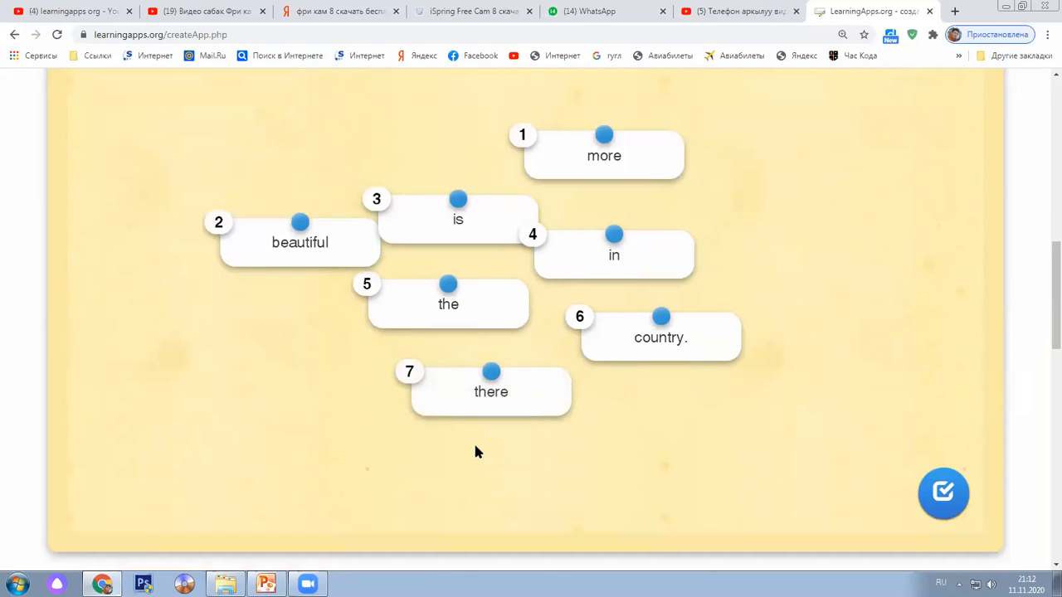
{"action": "left_click_drag", "start_coordinate": [492, 355], "coordinate": [474, 392]}
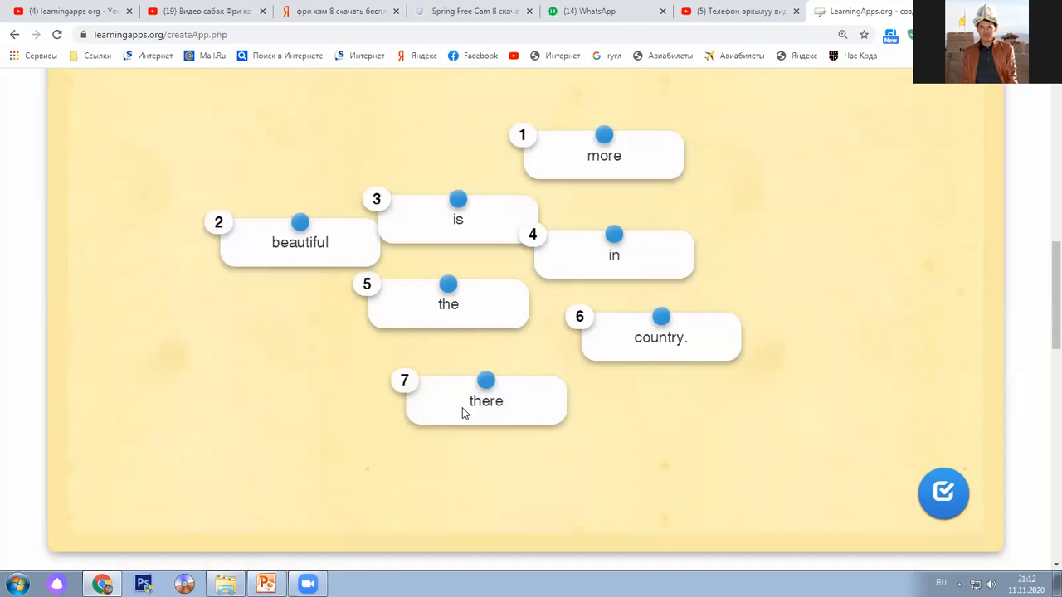
{"action": "scroll", "coordinate": [461, 409], "scroll_direction": "up", "scroll_amount": 1}
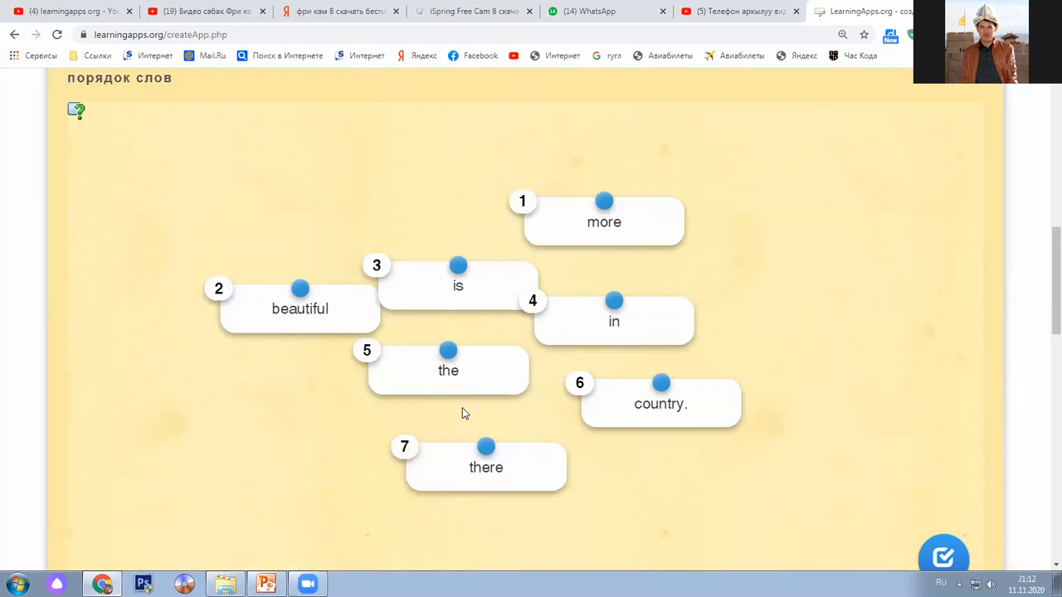
Line up the top row as is, more, beautiful, country., in, the, there
{"action": "left_click_drag", "start_coordinate": [500, 276], "coordinate": [237, 209]}
{"action": "left_click_drag", "start_coordinate": [599, 214], "coordinate": [378, 215]}
{"action": "left_click_drag", "start_coordinate": [299, 309], "coordinate": [539, 222]}
{"action": "left_click_drag", "start_coordinate": [660, 403], "coordinate": [834, 230]}
{"action": "left_click_drag", "start_coordinate": [445, 378], "coordinate": [921, 263]}
{"action": "left_click_drag", "start_coordinate": [510, 471], "coordinate": [879, 327]}
{"action": "left_click_drag", "start_coordinate": [253, 217], "coordinate": [216, 226]}
{"action": "left_click_drag", "start_coordinate": [322, 226], "coordinate": [270, 235]}
{"action": "left_click_drag", "start_coordinate": [352, 233], "coordinate": [347, 235]}
{"action": "left_click_drag", "start_coordinate": [478, 236], "coordinate": [423, 235]}
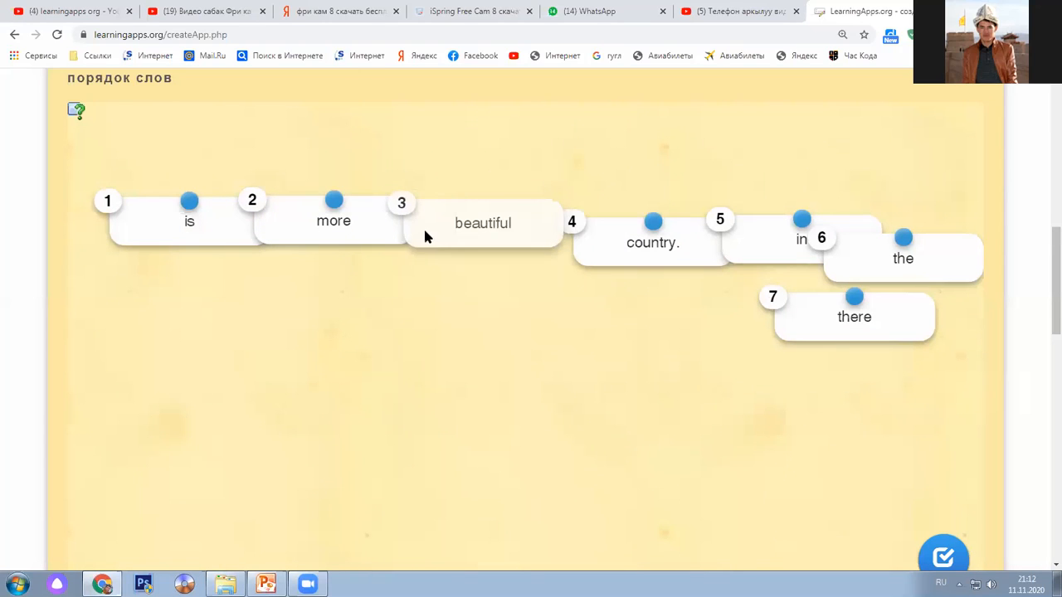
{"action": "left_click_drag", "start_coordinate": [590, 247], "coordinate": [559, 238]}
{"action": "left_click_drag", "start_coordinate": [747, 247], "coordinate": [666, 221]}
{"action": "left_click_drag", "start_coordinate": [545, 237], "coordinate": [559, 249]}
Stack the cards vertically under 'is': more, beautiful, country., in, there, the
{"action": "left_click_drag", "start_coordinate": [317, 242], "coordinate": [178, 277]}
{"action": "left_click_drag", "start_coordinate": [452, 233], "coordinate": [170, 314]}
{"action": "left_click_drag", "start_coordinate": [572, 235], "coordinate": [163, 355]}
{"action": "left_click_drag", "start_coordinate": [697, 236], "coordinate": [143, 399]}
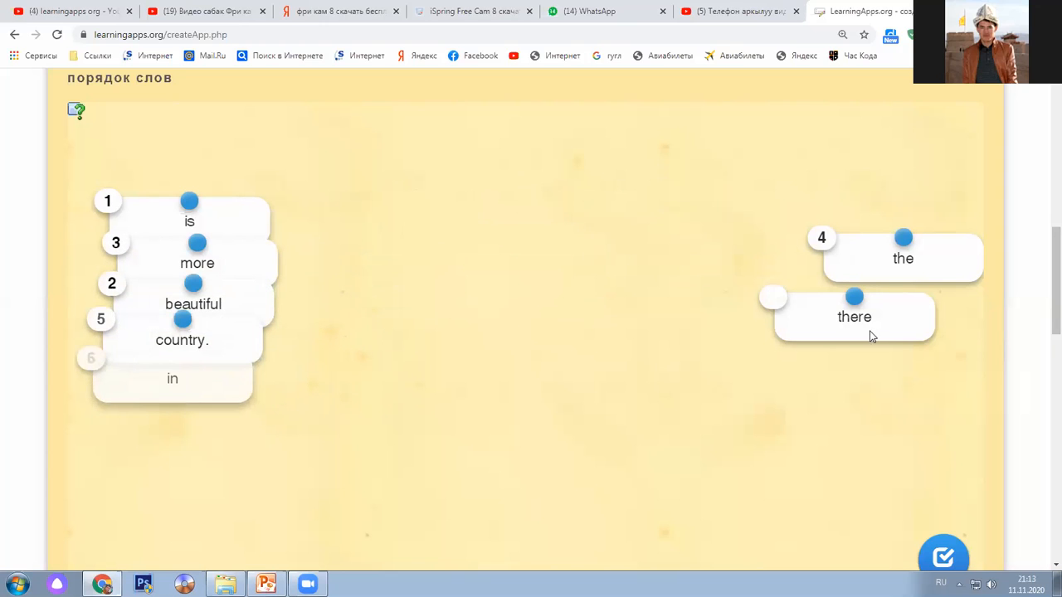
{"action": "left_click_drag", "start_coordinate": [830, 323], "coordinate": [170, 406]}
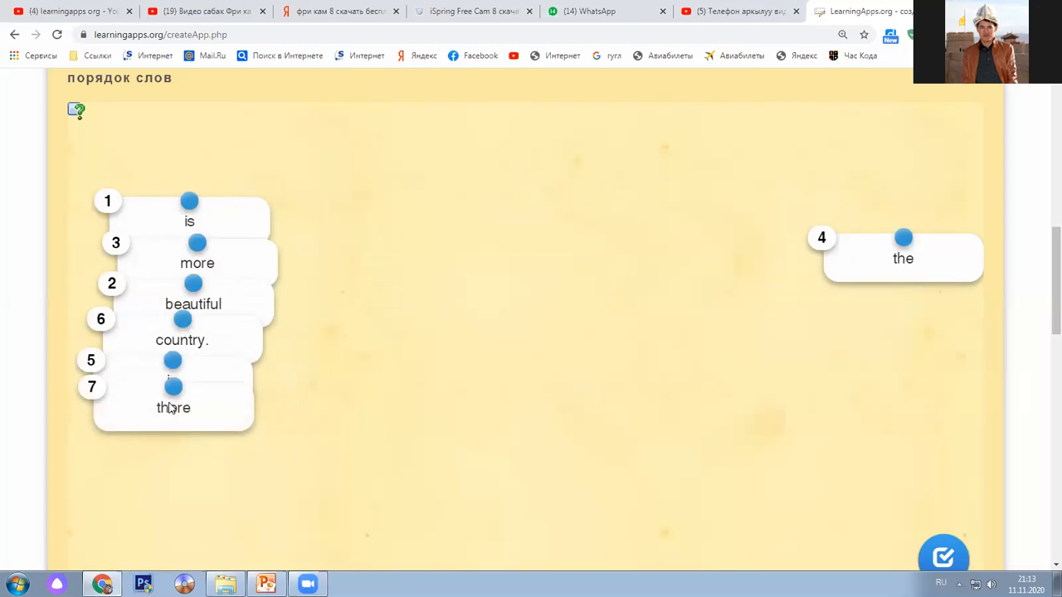
{"action": "left_click_drag", "start_coordinate": [874, 272], "coordinate": [166, 455]}
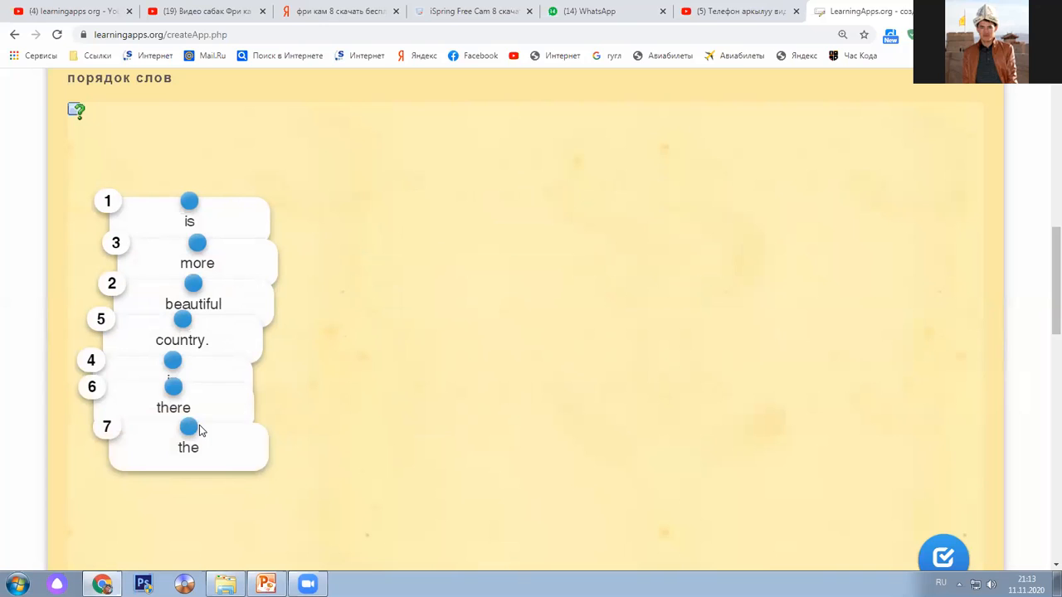
Pull 'beautiful' and 'more' out of the stack and place 'beautiful' right after 'is'
{"action": "left_click_drag", "start_coordinate": [193, 285], "coordinate": [396, 166]}
{"action": "left_click_drag", "start_coordinate": [204, 257], "coordinate": [594, 184]}
{"action": "left_click_drag", "start_coordinate": [374, 200], "coordinate": [302, 231]}
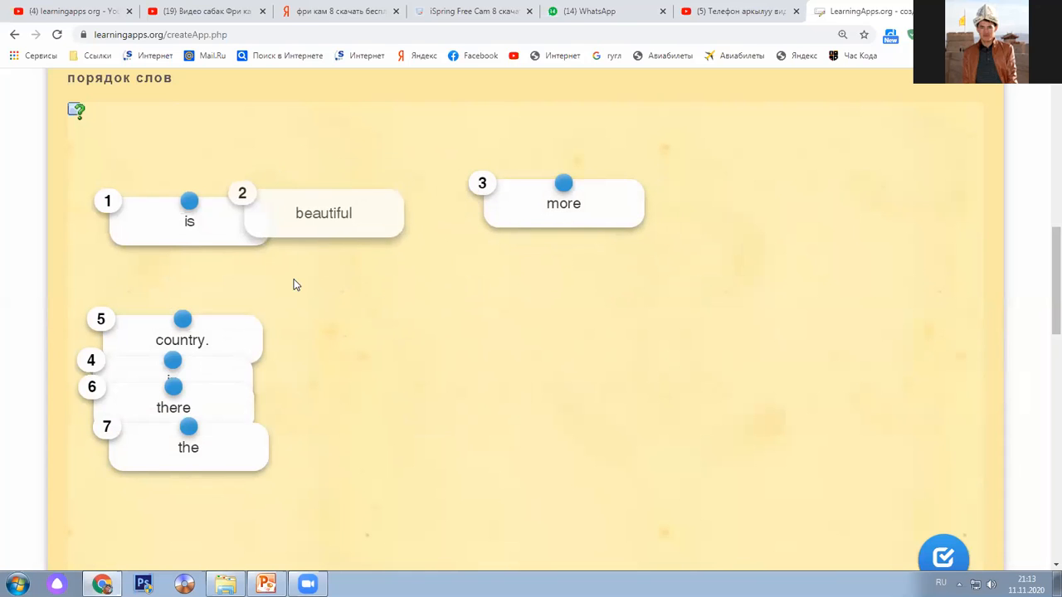
{"action": "scroll", "coordinate": [293, 296], "scroll_direction": "up", "scroll_amount": 2}
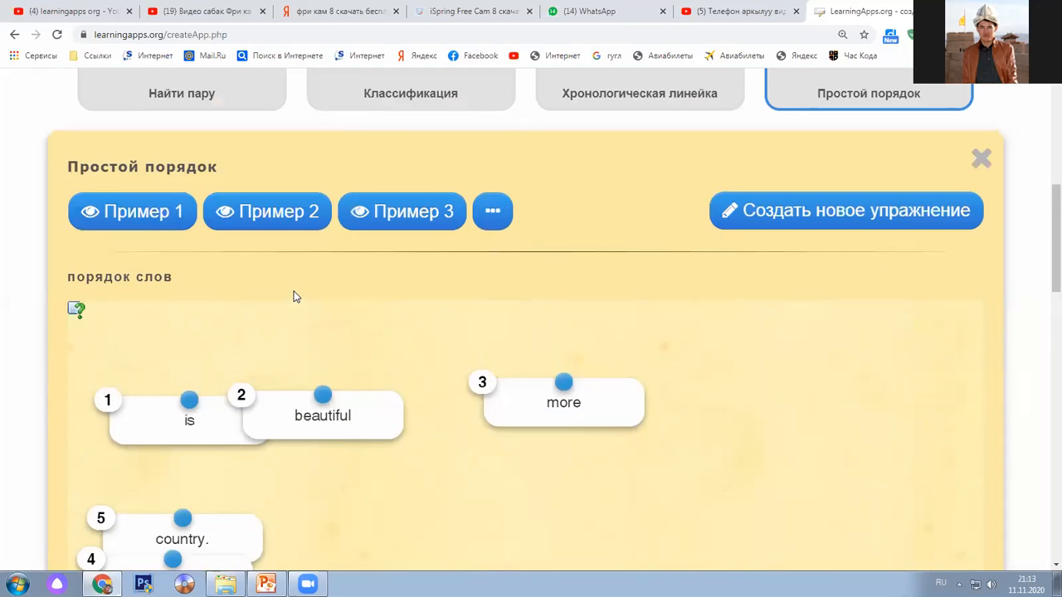
Open a blank Простой порядок exercise form and look through its fields
{"action": "left_click", "coordinate": [765, 217]}
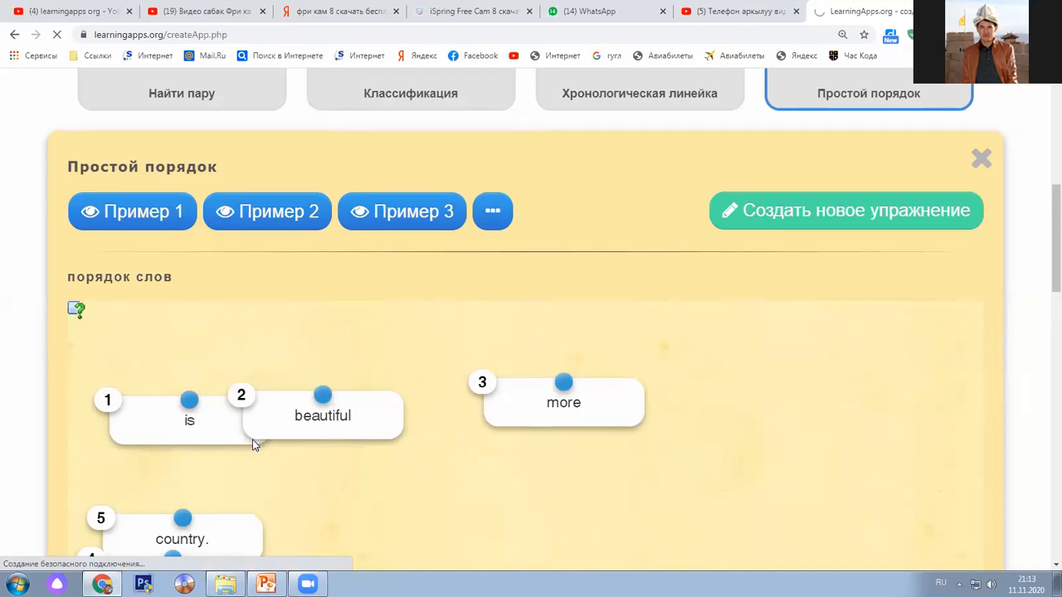
{"action": "scroll", "coordinate": [268, 426], "scroll_direction": "down", "scroll_amount": 2}
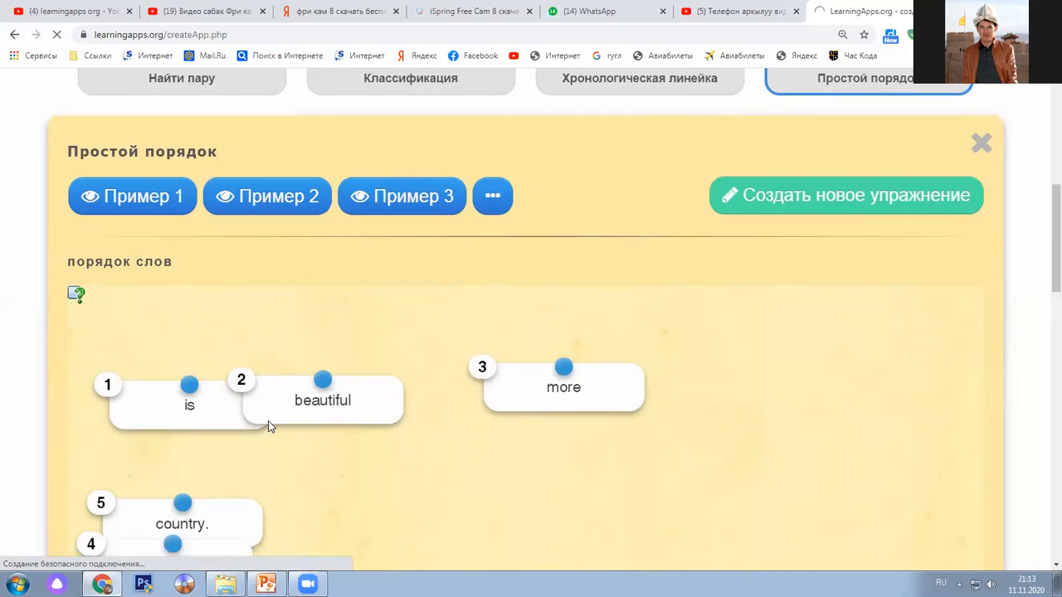
{"action": "scroll", "coordinate": [267, 427], "scroll_direction": "up", "scroll_amount": 3}
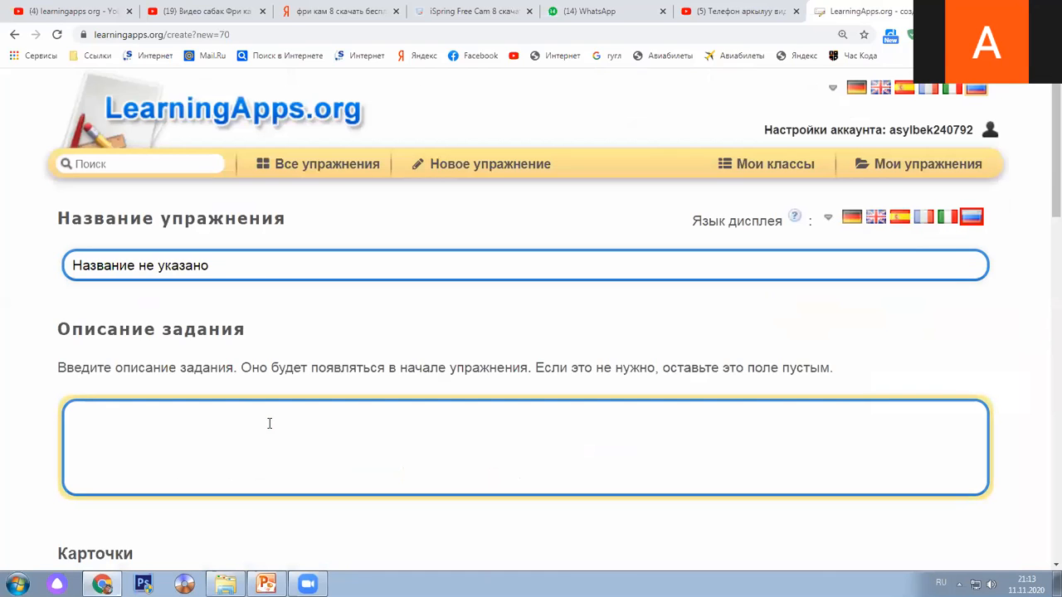
{"action": "scroll", "coordinate": [269, 424], "scroll_direction": "down", "scroll_amount": 4}
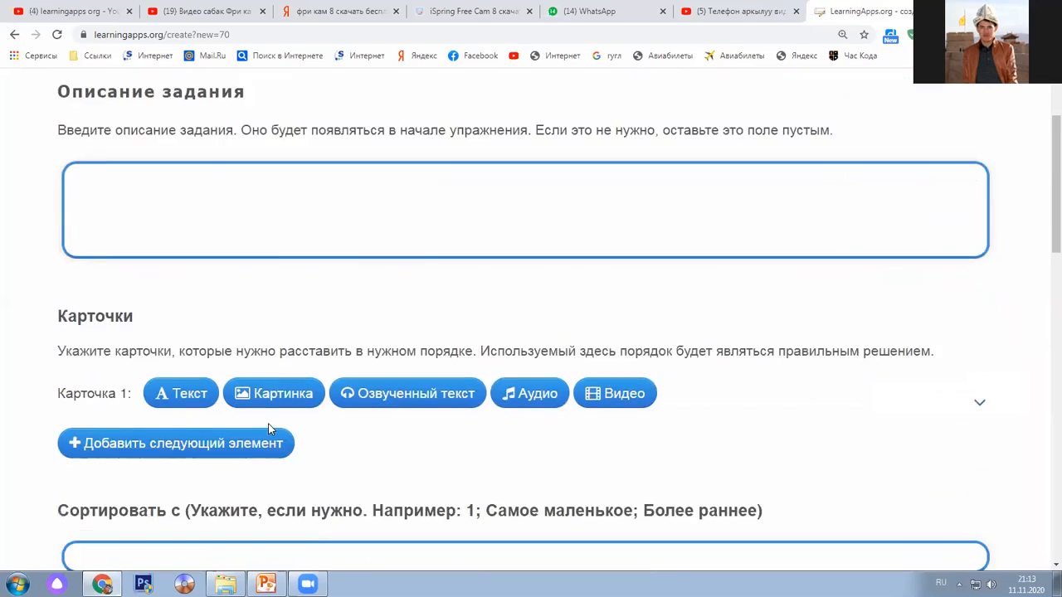
{"action": "scroll", "coordinate": [98, 190], "scroll_direction": "up", "scroll_amount": 4}
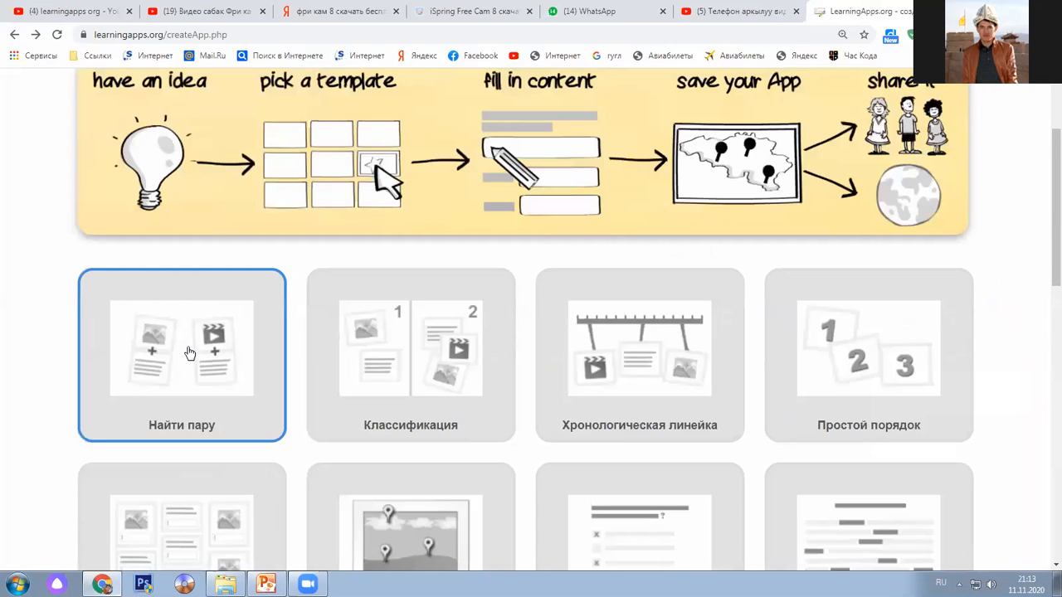
Open the Найти пару template example and dismiss its task description
{"action": "left_click", "coordinate": [189, 350]}
{"action": "scroll", "coordinate": [766, 299], "scroll_direction": "down", "scroll_amount": 1}
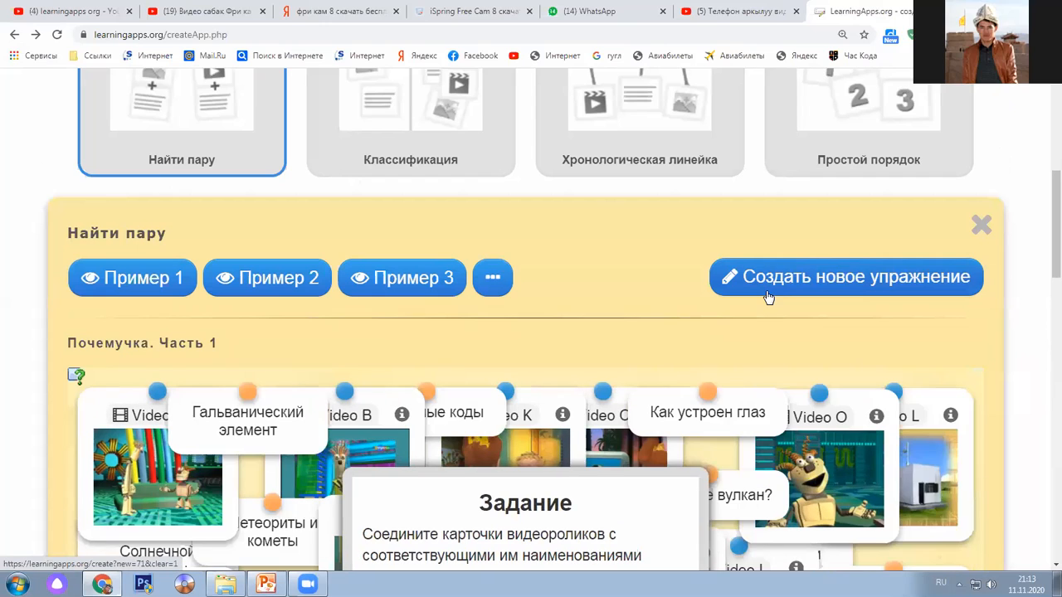
{"action": "scroll", "coordinate": [766, 299], "scroll_direction": "down", "scroll_amount": 1}
{"action": "scroll", "coordinate": [536, 468], "scroll_direction": "down", "scroll_amount": 2}
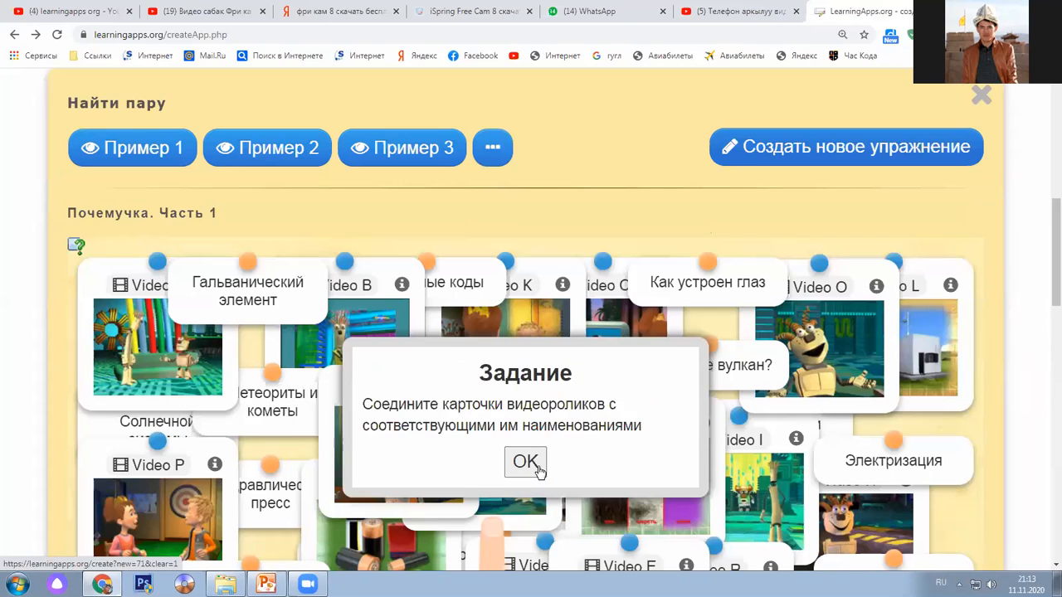
{"action": "left_click", "coordinate": [535, 466]}
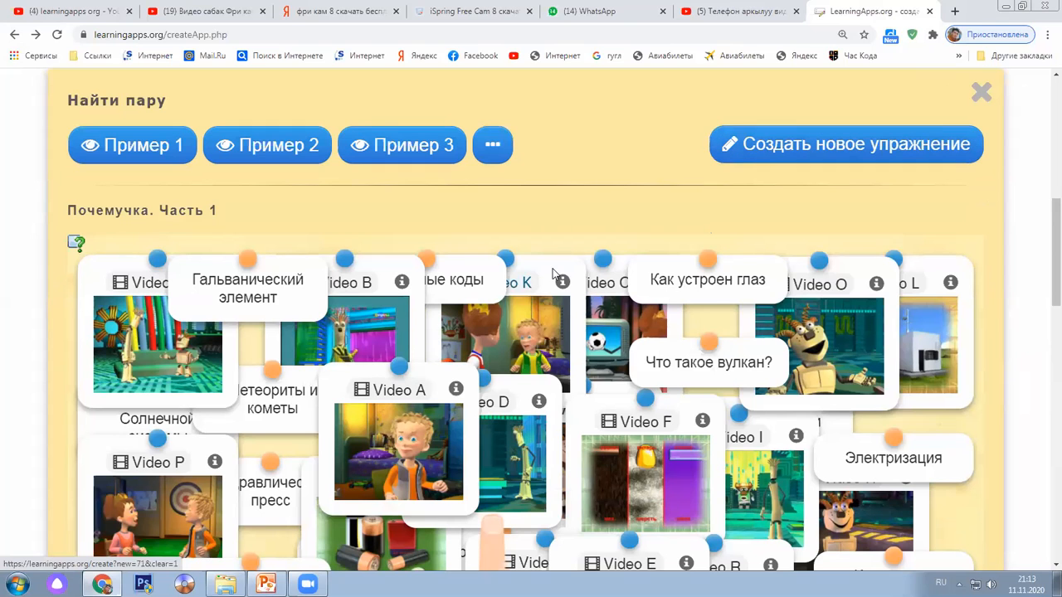
Match Video D with Гидравлический пресс and Метеориты и кометы with Video J
{"action": "scroll", "coordinate": [611, 286], "scroll_direction": "down", "scroll_amount": 1}
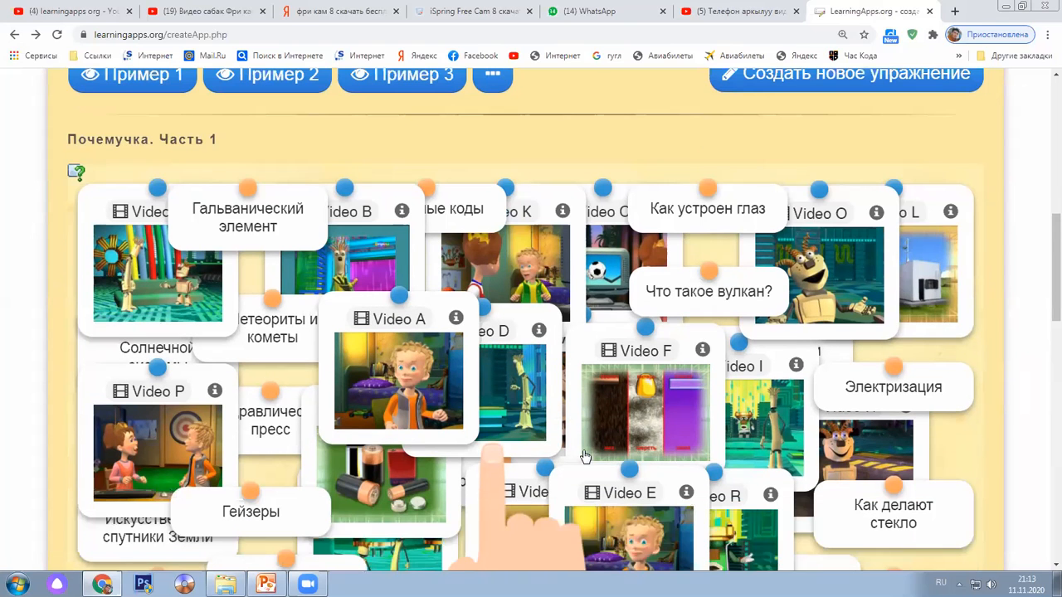
{"action": "scroll", "coordinate": [584, 456], "scroll_direction": "down", "scroll_amount": 2}
{"action": "scroll", "coordinate": [612, 343], "scroll_direction": "up", "scroll_amount": 2}
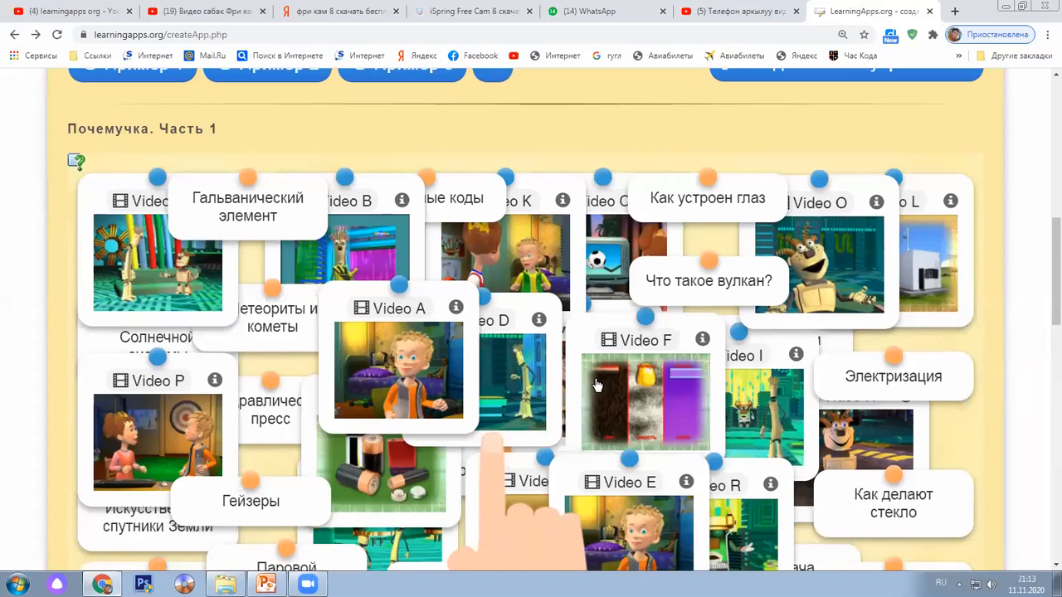
{"action": "scroll", "coordinate": [471, 374], "scroll_direction": "down", "scroll_amount": 3}
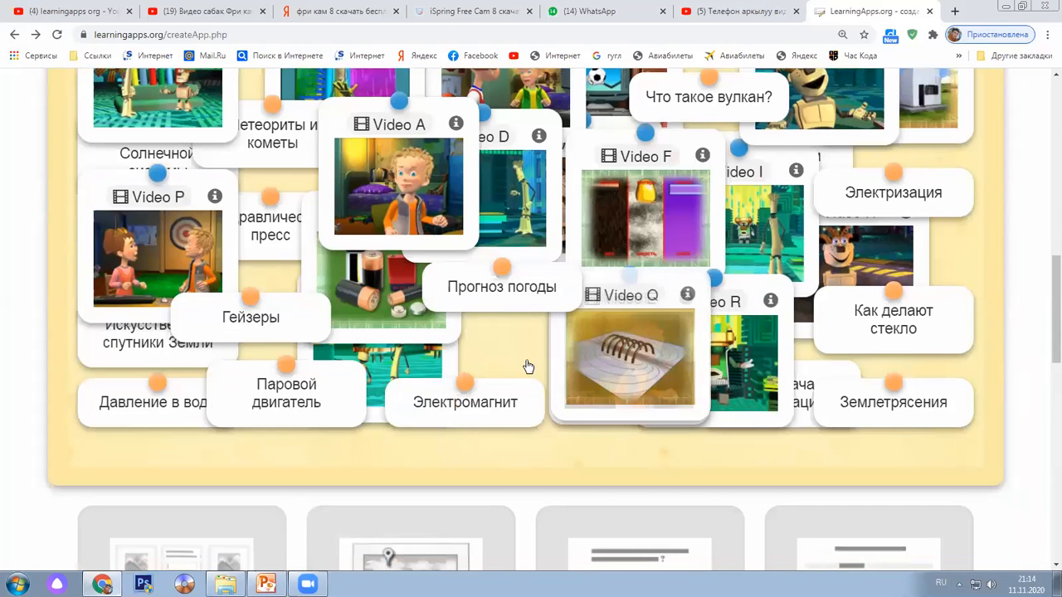
{"action": "scroll", "coordinate": [514, 367], "scroll_direction": "up", "scroll_amount": 2}
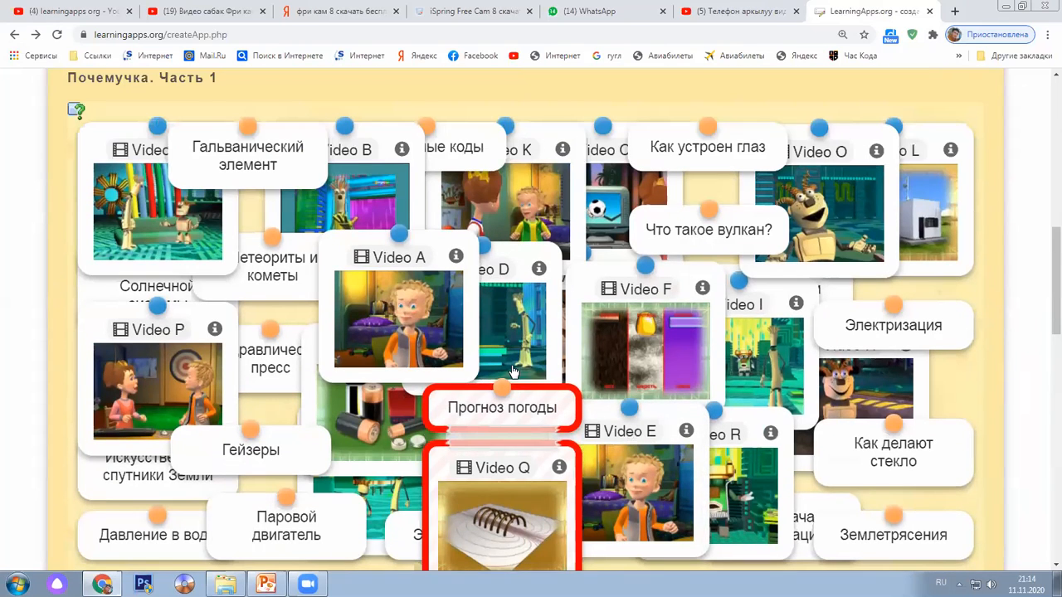
{"action": "scroll", "coordinate": [757, 323], "scroll_direction": "down", "scroll_amount": 2}
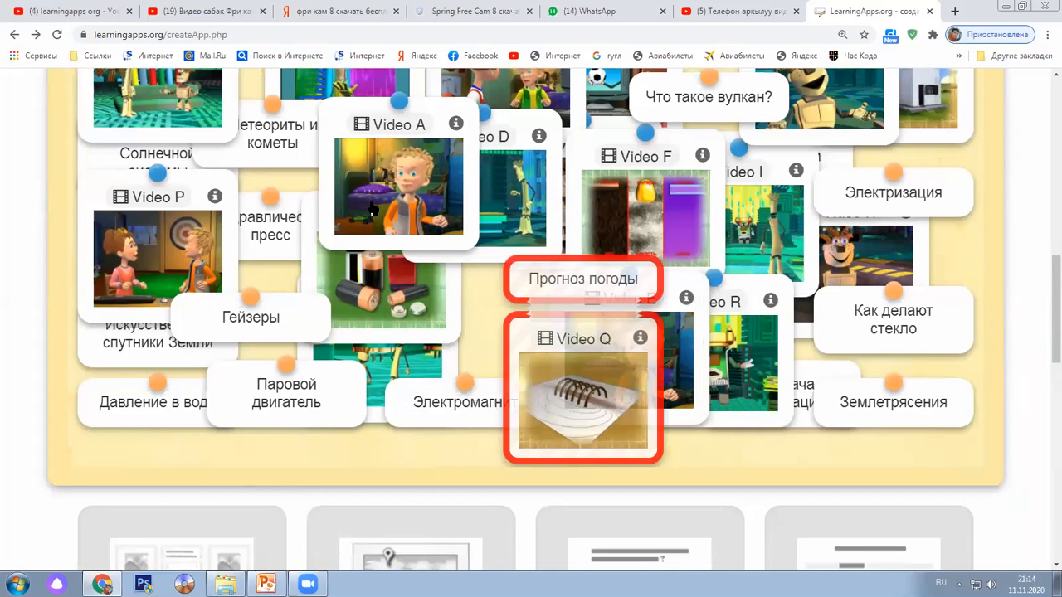
{"action": "left_click_drag", "start_coordinate": [407, 177], "coordinate": [233, 189]}
{"action": "left_click_drag", "start_coordinate": [319, 135], "coordinate": [528, 188]}
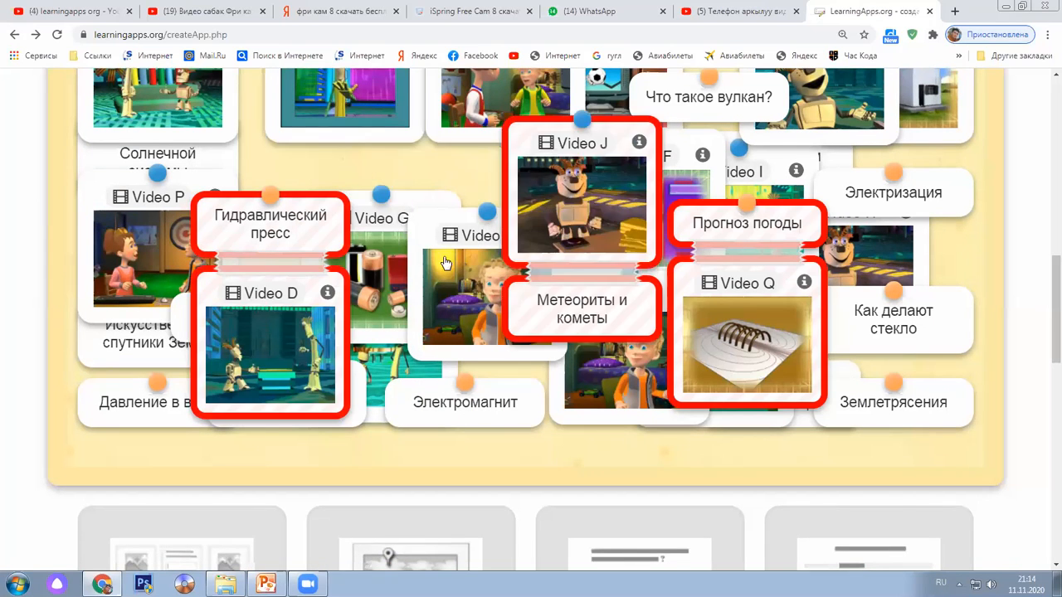
Start a new blank Найти пару exercise
{"action": "scroll", "coordinate": [515, 348], "scroll_direction": "up", "scroll_amount": 2}
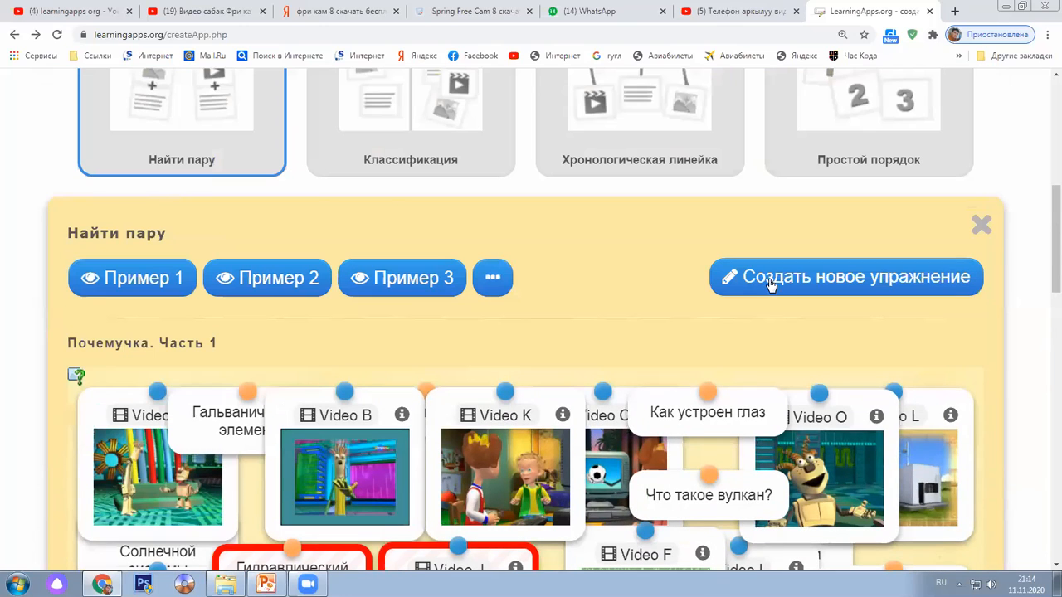
{"action": "scroll", "coordinate": [747, 298], "scroll_direction": "up", "scroll_amount": 3}
{"action": "left_click", "coordinate": [840, 280]}
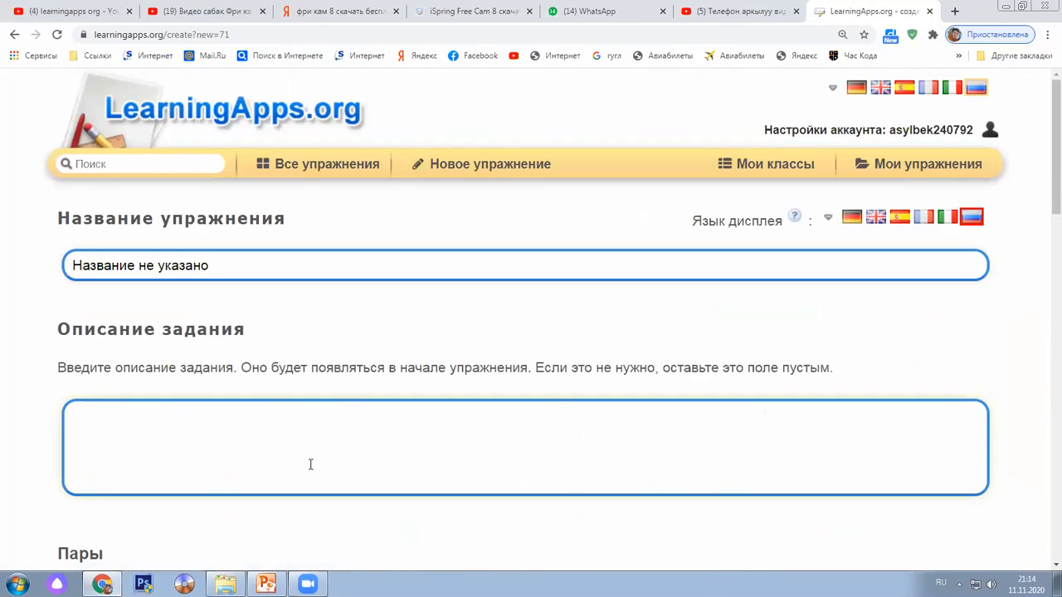
Replace the placeholder exercise title with 'Санарип окуу'
{"action": "left_click", "coordinate": [219, 272]}
{"action": "left_click_drag", "start_coordinate": [211, 267], "coordinate": [71, 262]}
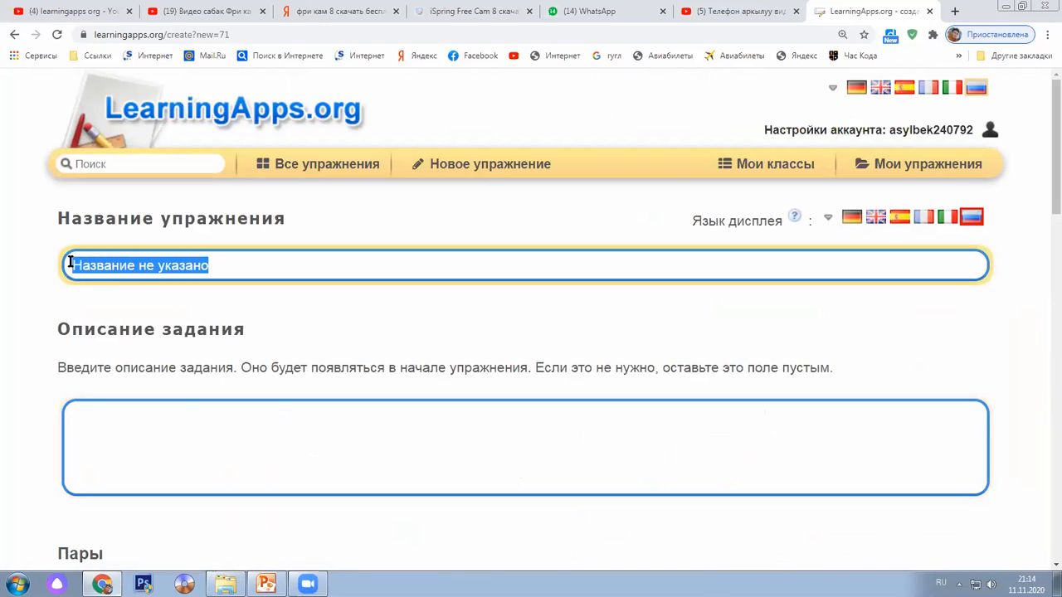
{"action": "type", "text": "Санарип окуу"}
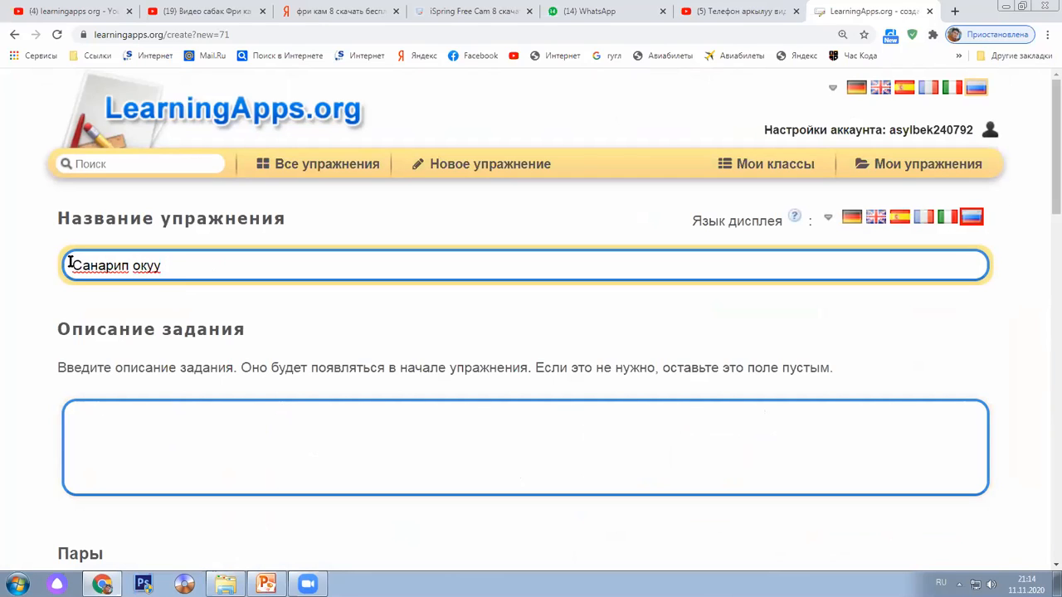
{"action": "scroll", "coordinate": [78, 291], "scroll_direction": "down", "scroll_amount": 3}
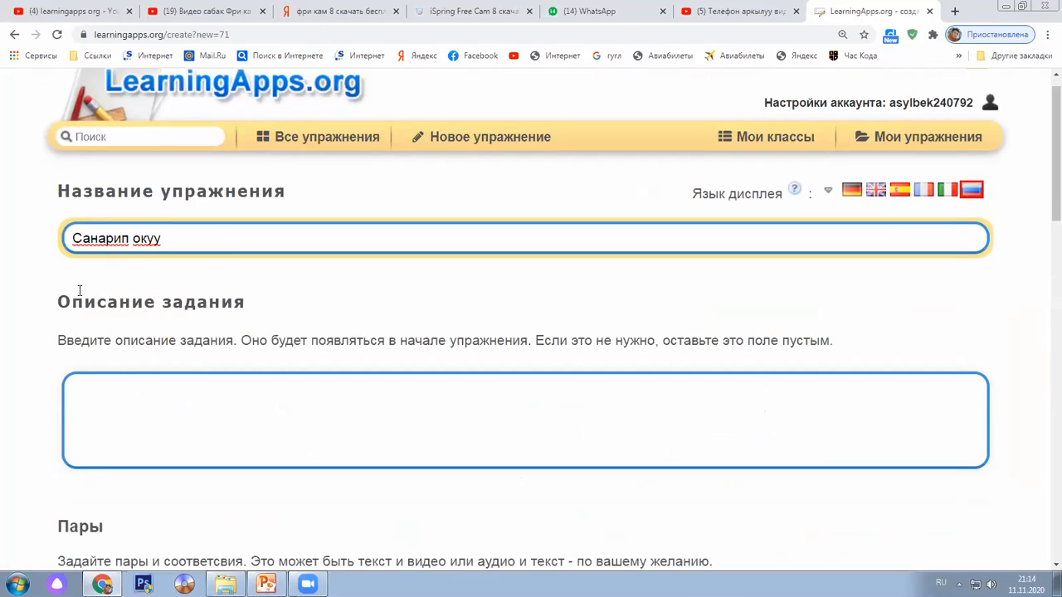
Place the caret in the task description box, then move down to the Пары section
{"action": "left_click", "coordinate": [155, 219]}
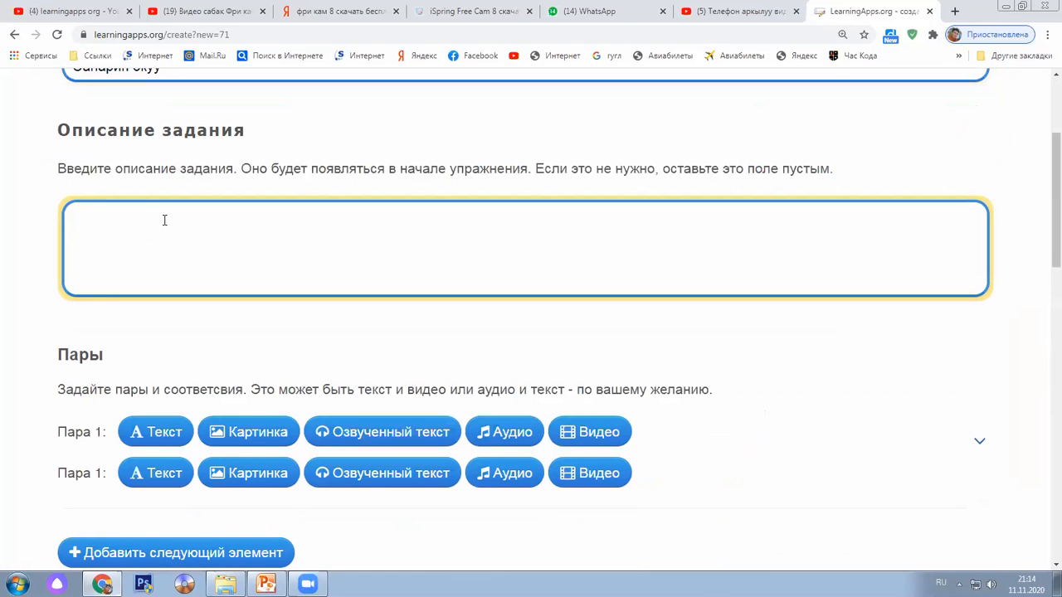
{"action": "scroll", "coordinate": [164, 220], "scroll_direction": "up", "scroll_amount": 2}
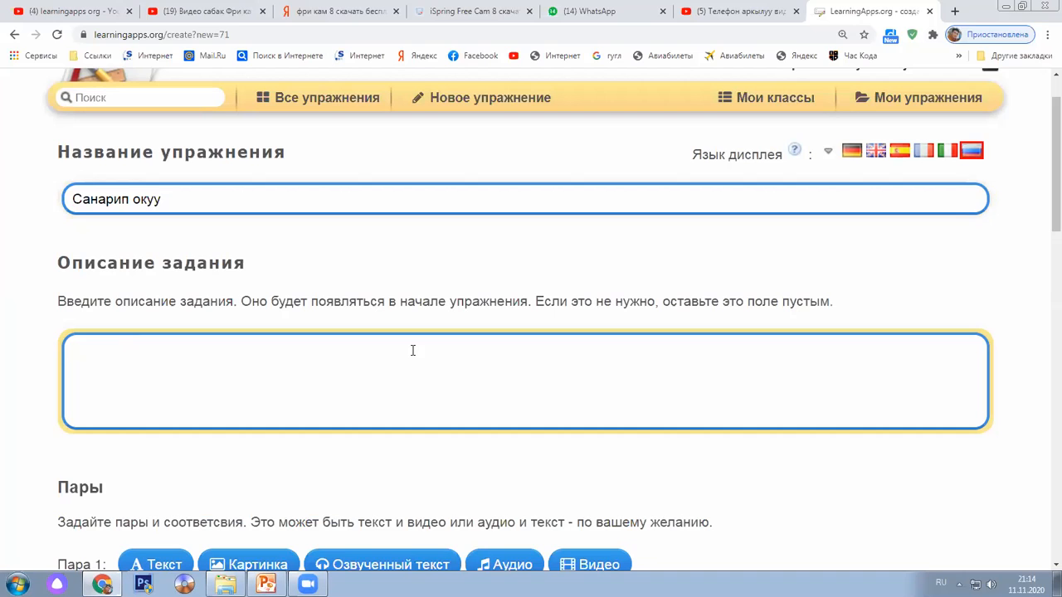
{"action": "left_click", "coordinate": [571, 352]}
{"action": "scroll", "coordinate": [539, 348], "scroll_direction": "down", "scroll_amount": 2}
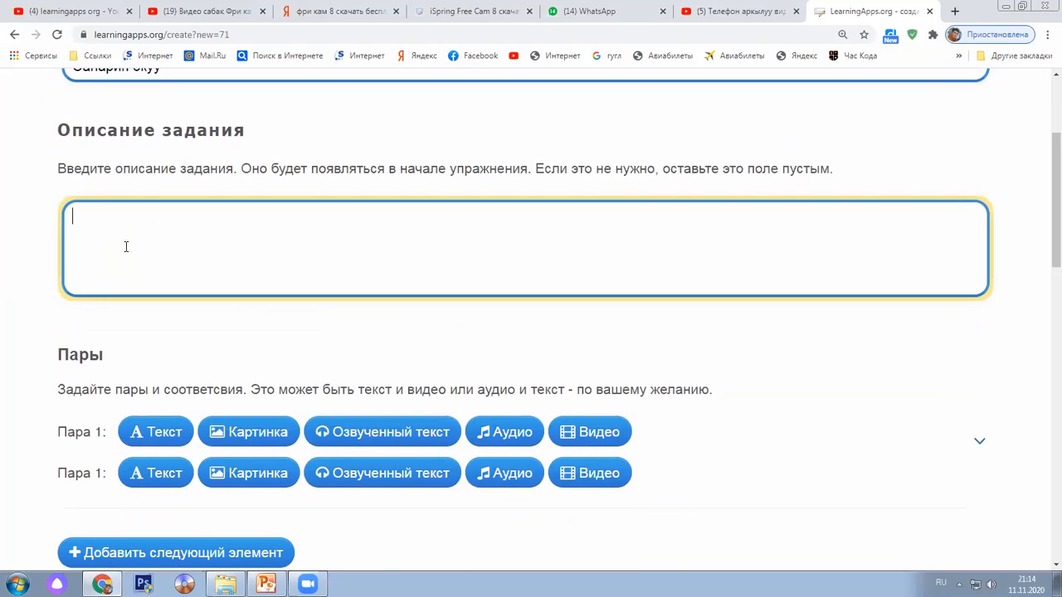
{"action": "scroll", "coordinate": [133, 237], "scroll_direction": "down", "scroll_amount": 1}
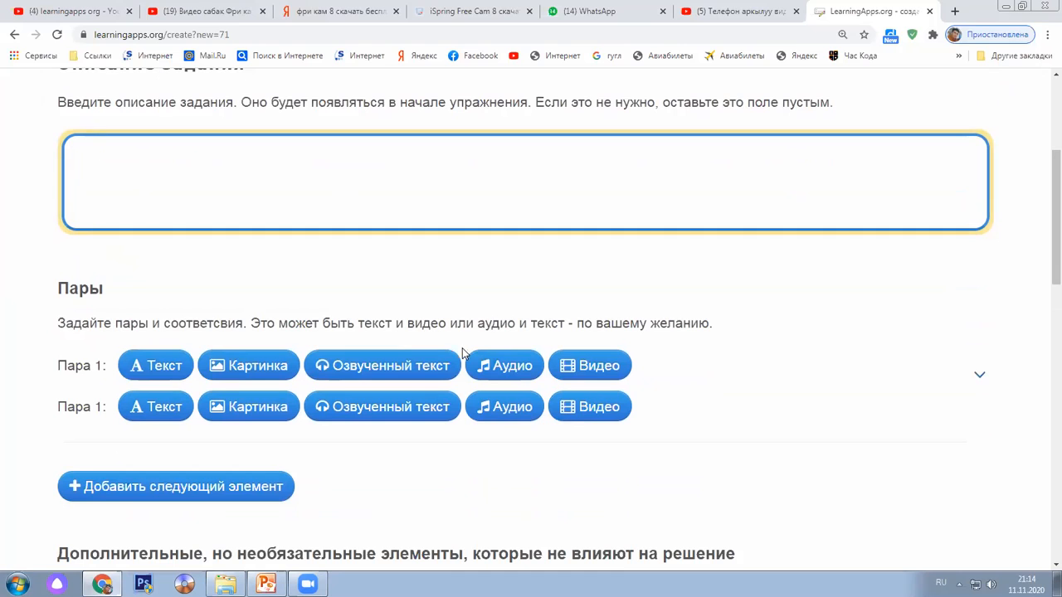
{"action": "scroll", "coordinate": [458, 353], "scroll_direction": "down", "scroll_amount": 1}
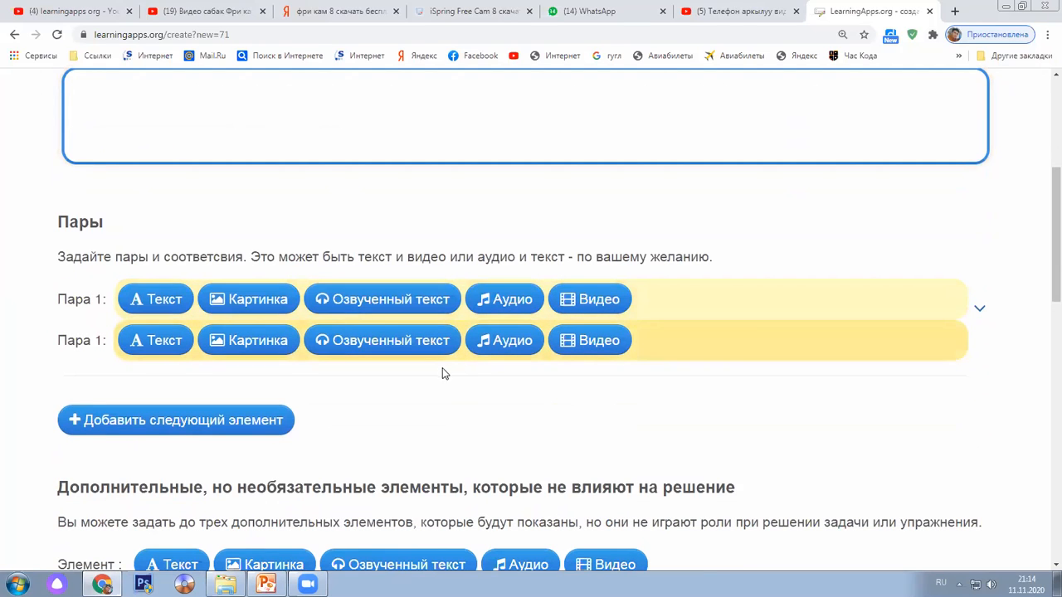
{"action": "scroll", "coordinate": [143, 304], "scroll_direction": "down", "scroll_amount": 1}
{"action": "scroll", "coordinate": [144, 305], "scroll_direction": "up", "scroll_amount": 1}
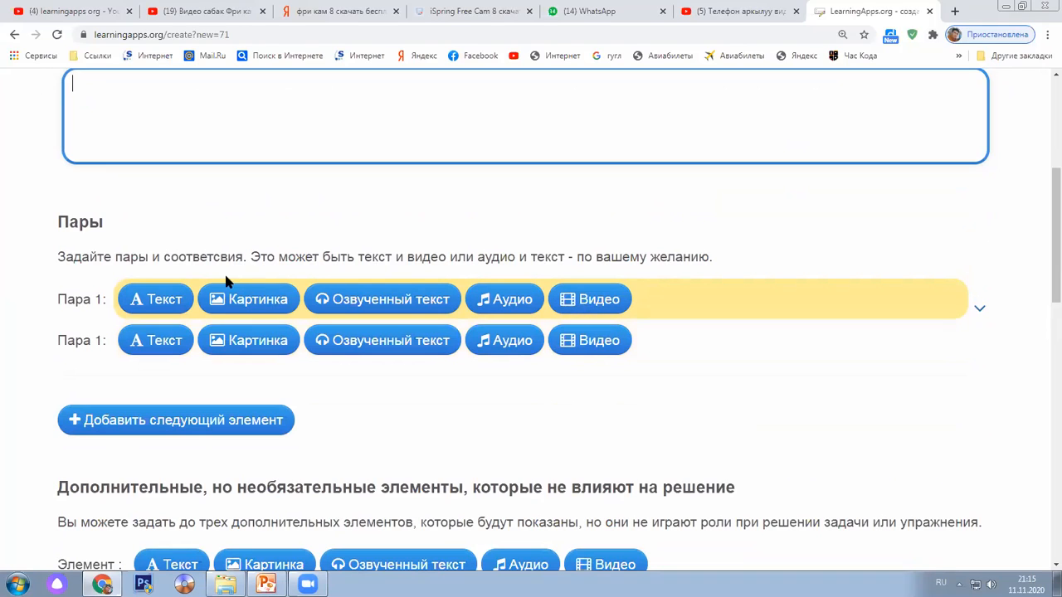
{"action": "left_click", "coordinate": [156, 299]}
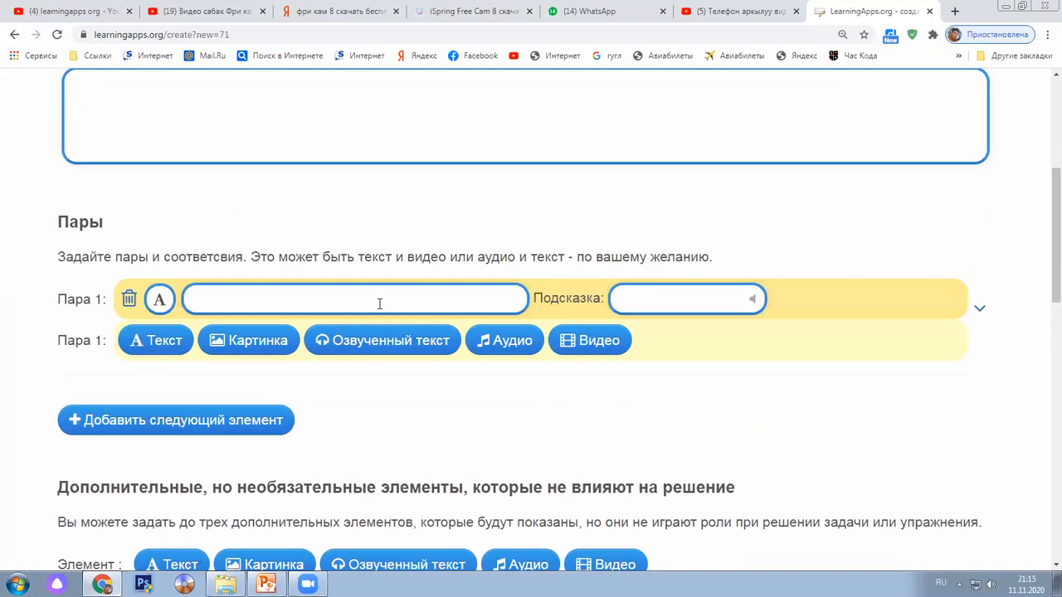
{"action": "left_click", "coordinate": [250, 340]}
{"action": "scroll", "coordinate": [508, 356], "scroll_direction": "down", "scroll_amount": 3}
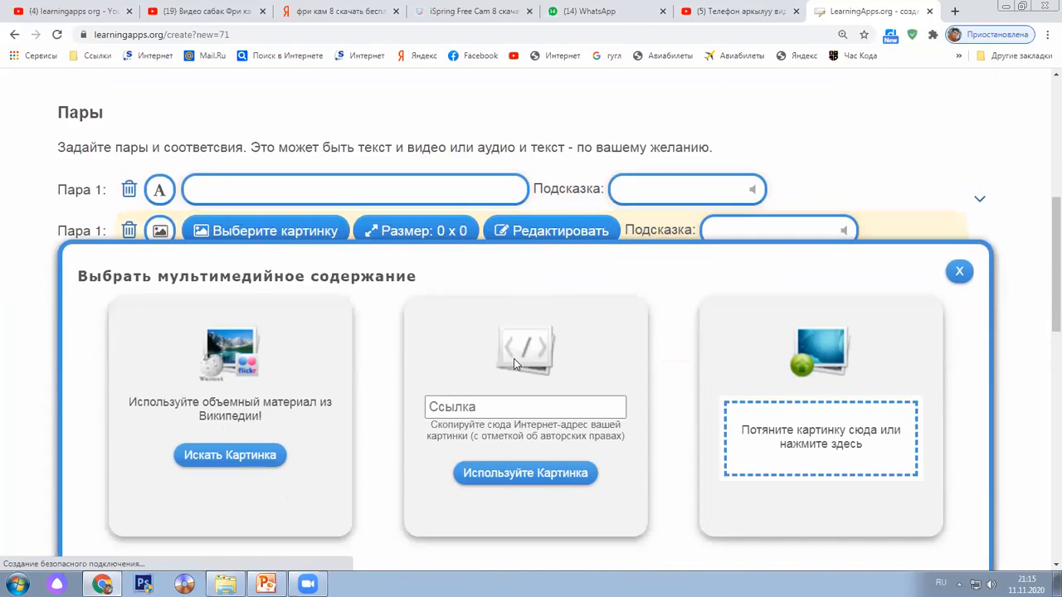
{"action": "scroll", "coordinate": [469, 365], "scroll_direction": "down", "scroll_amount": 1}
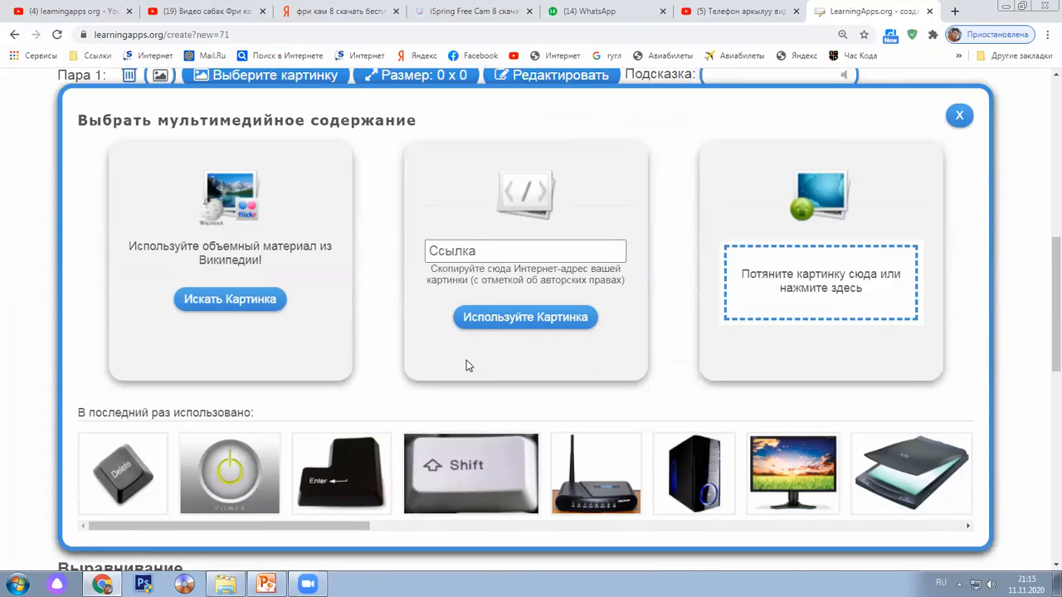
{"action": "scroll", "coordinate": [467, 365], "scroll_direction": "down", "scroll_amount": 2}
{"action": "scroll", "coordinate": [467, 365], "scroll_direction": "up", "scroll_amount": 2}
{"action": "scroll", "coordinate": [971, 385], "scroll_direction": "up", "scroll_amount": 4}
{"action": "left_click", "coordinate": [192, 341]}
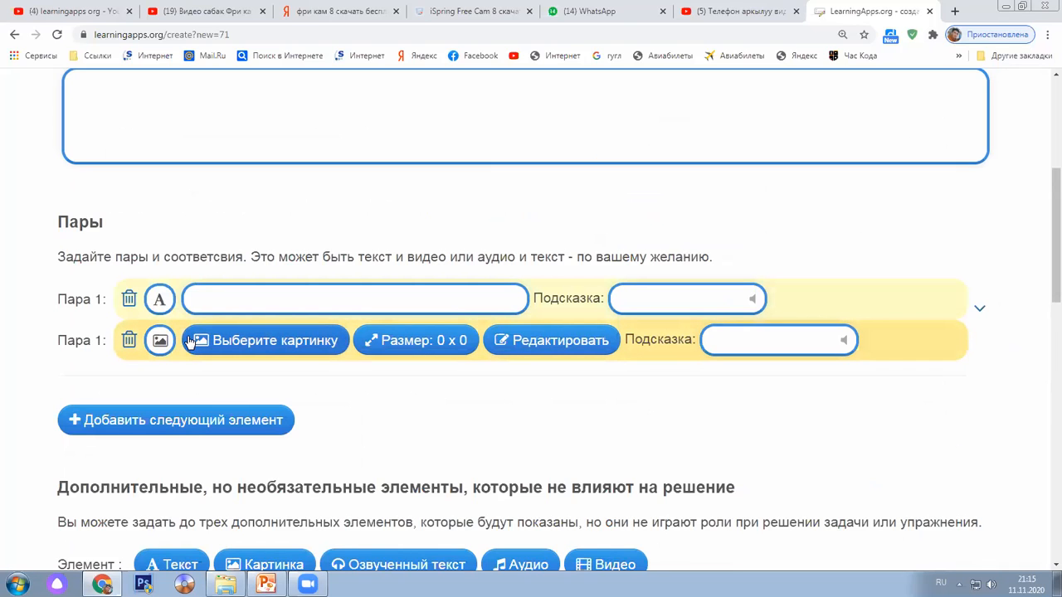
{"action": "scroll", "coordinate": [498, 407], "scroll_direction": "down", "scroll_amount": 2}
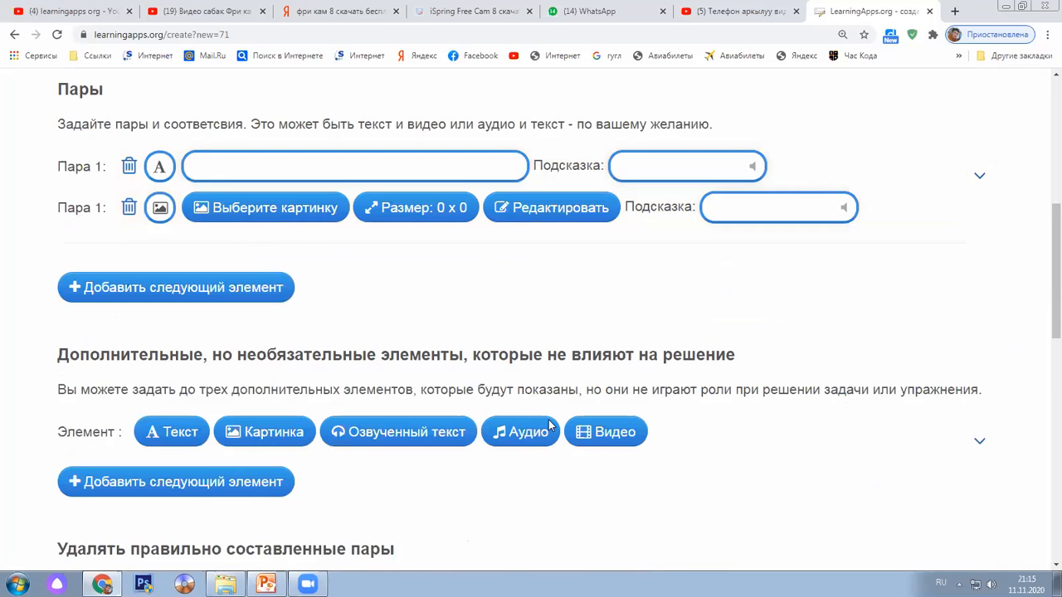
{"action": "left_click", "coordinate": [265, 208]}
{"action": "scroll", "coordinate": [544, 423], "scroll_direction": "down", "scroll_amount": 3}
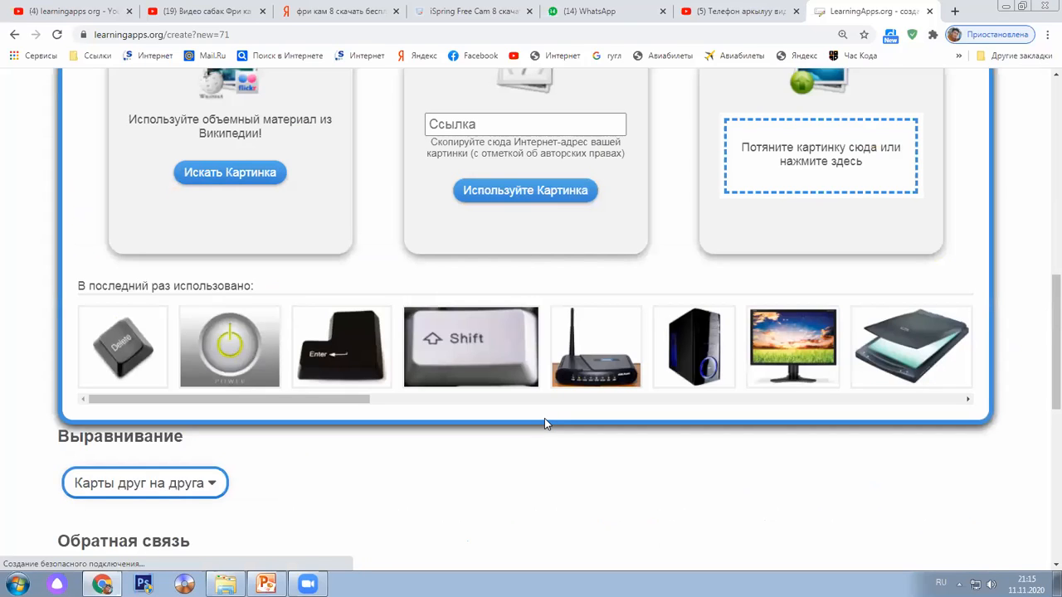
{"action": "scroll", "coordinate": [544, 423], "scroll_direction": "up", "scroll_amount": 2}
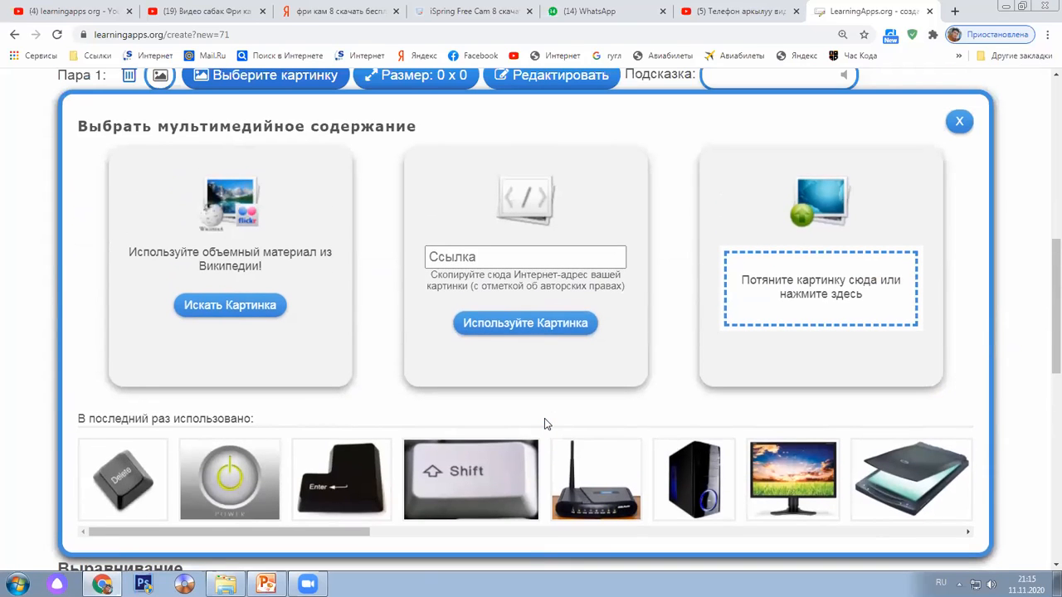
{"action": "scroll", "coordinate": [544, 424], "scroll_direction": "up", "scroll_amount": 1}
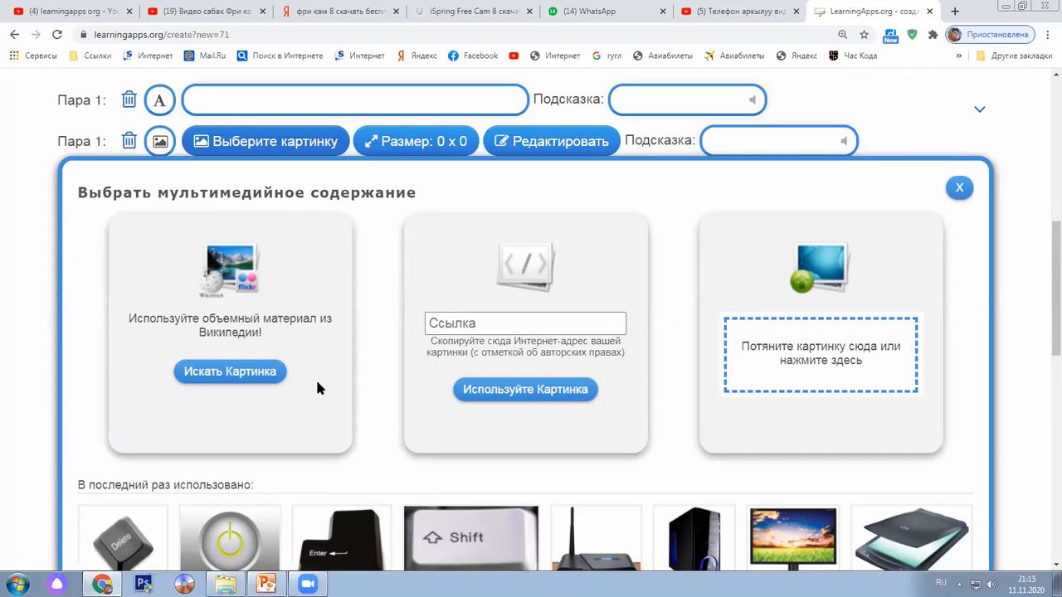
{"action": "scroll", "coordinate": [318, 387], "scroll_direction": "down", "scroll_amount": 1}
{"action": "scroll", "coordinate": [317, 387], "scroll_direction": "up", "scroll_amount": 1}
{"action": "scroll", "coordinate": [316, 387], "scroll_direction": "down", "scroll_amount": 1}
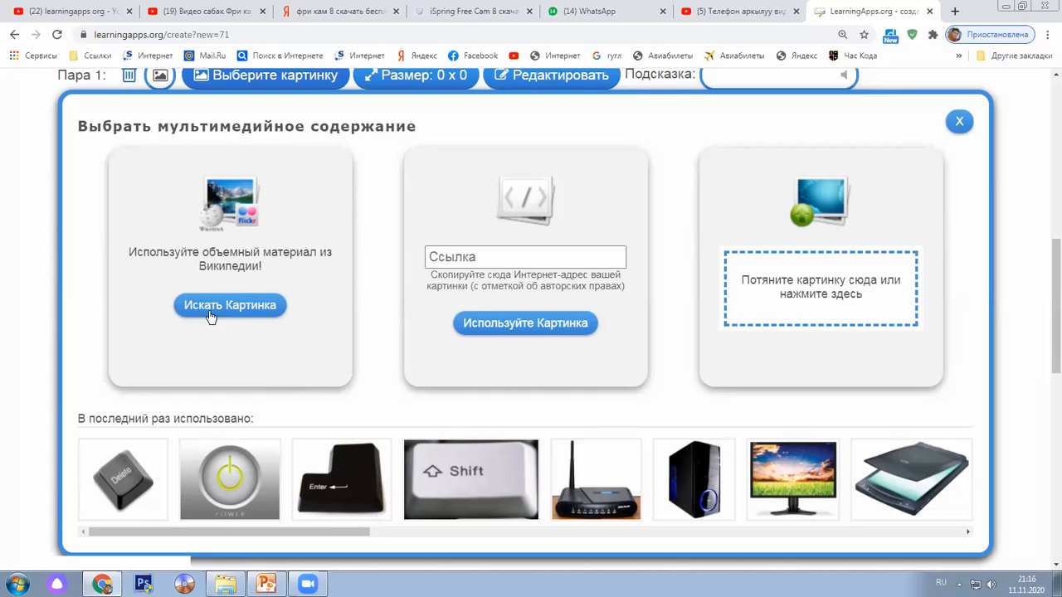
{"action": "scroll", "coordinate": [237, 308], "scroll_direction": "up", "scroll_amount": 1}
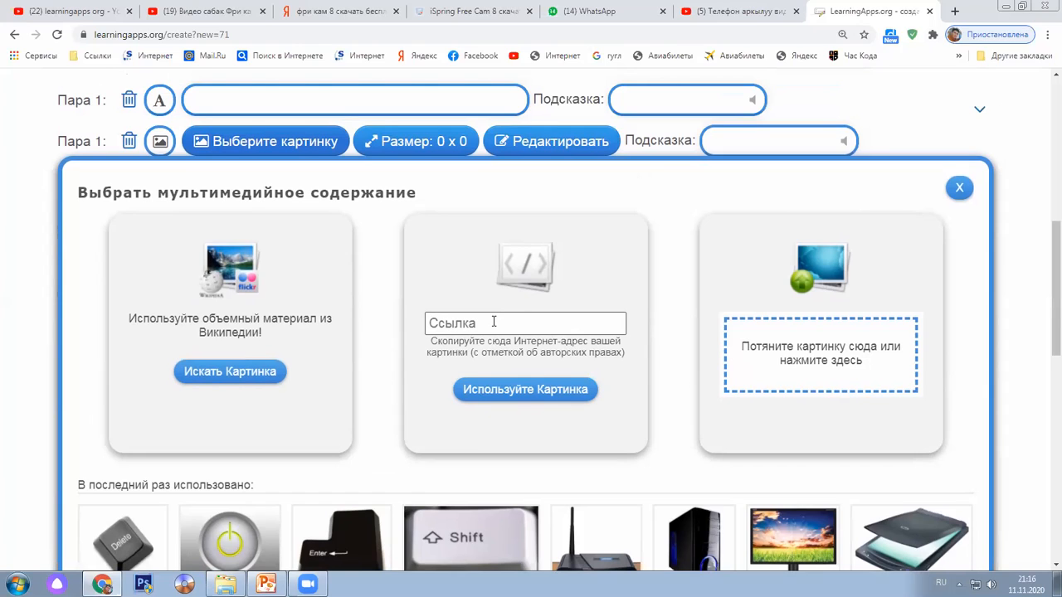
Upload Хризантема from Pictures > Образцы изображений as Pair 1's image card
{"action": "left_click", "coordinate": [834, 362]}
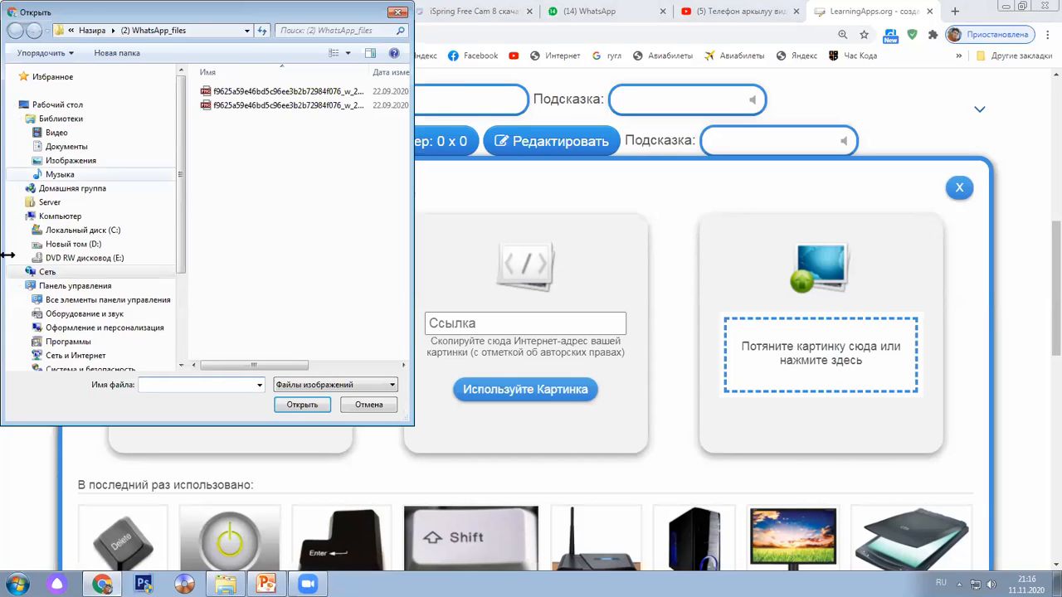
{"action": "left_click", "coordinate": [90, 147]}
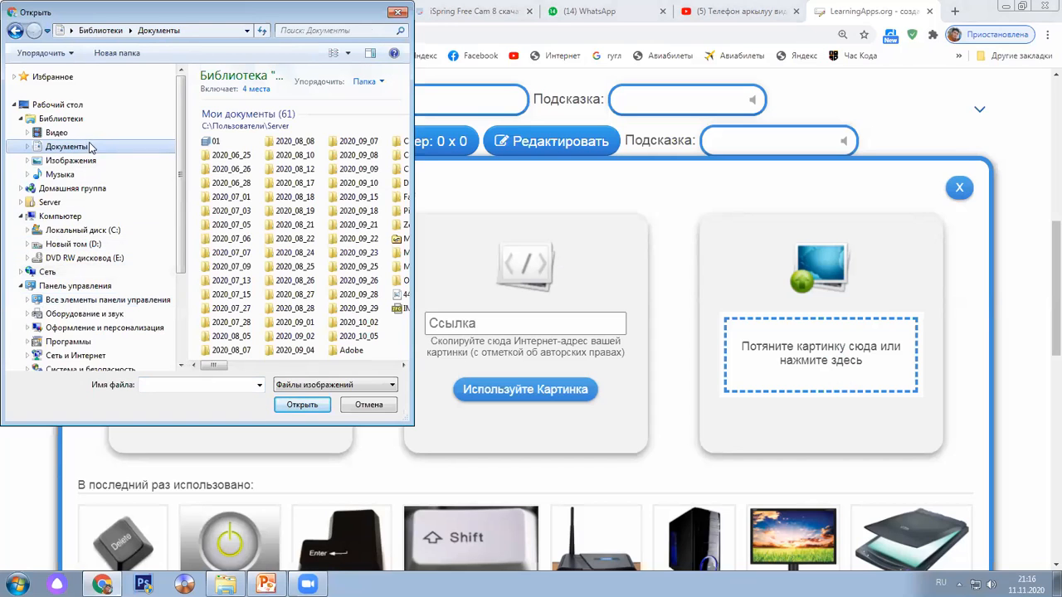
{"action": "left_click", "coordinate": [98, 160]}
{"action": "left_click", "coordinate": [211, 143]}
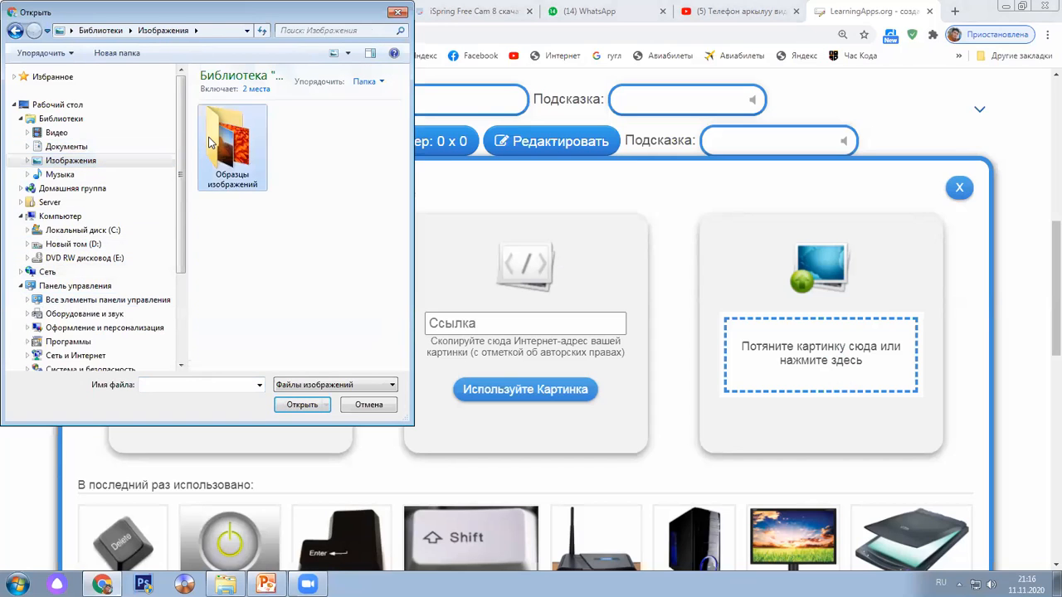
{"action": "double_click", "coordinate": [210, 143]}
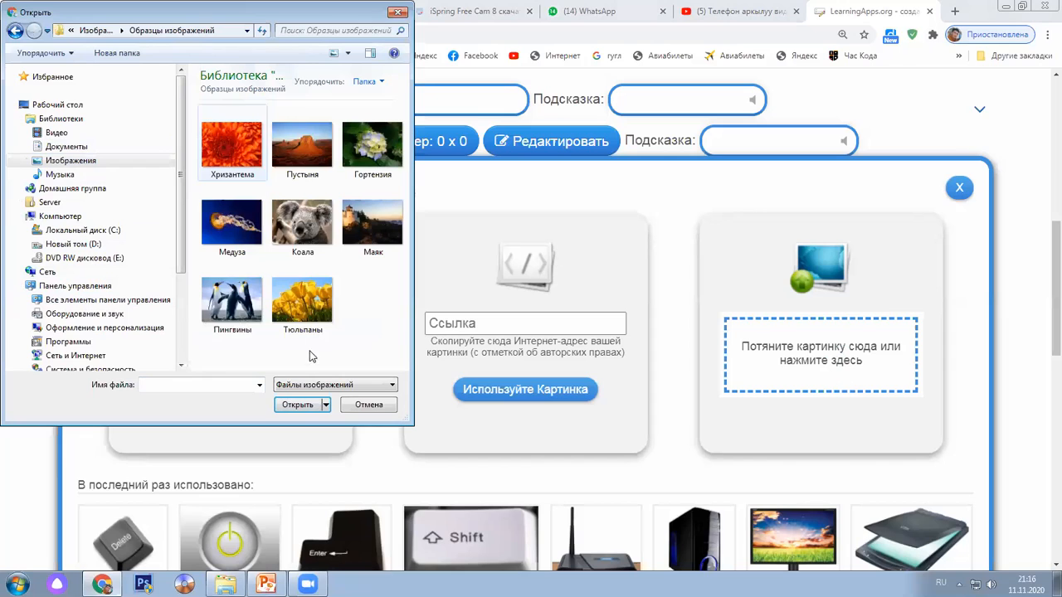
{"action": "left_click", "coordinate": [306, 406]}
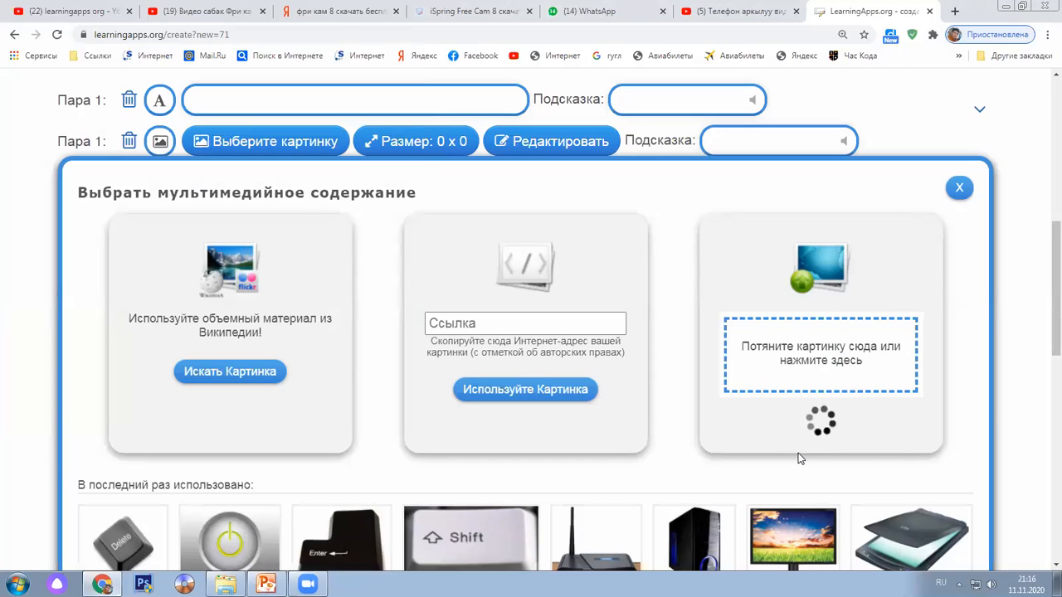
Close the Выбрать мультимедийное содержание chooser to return to the Pairs form
{"action": "scroll", "coordinate": [796, 453], "scroll_direction": "down", "scroll_amount": 1}
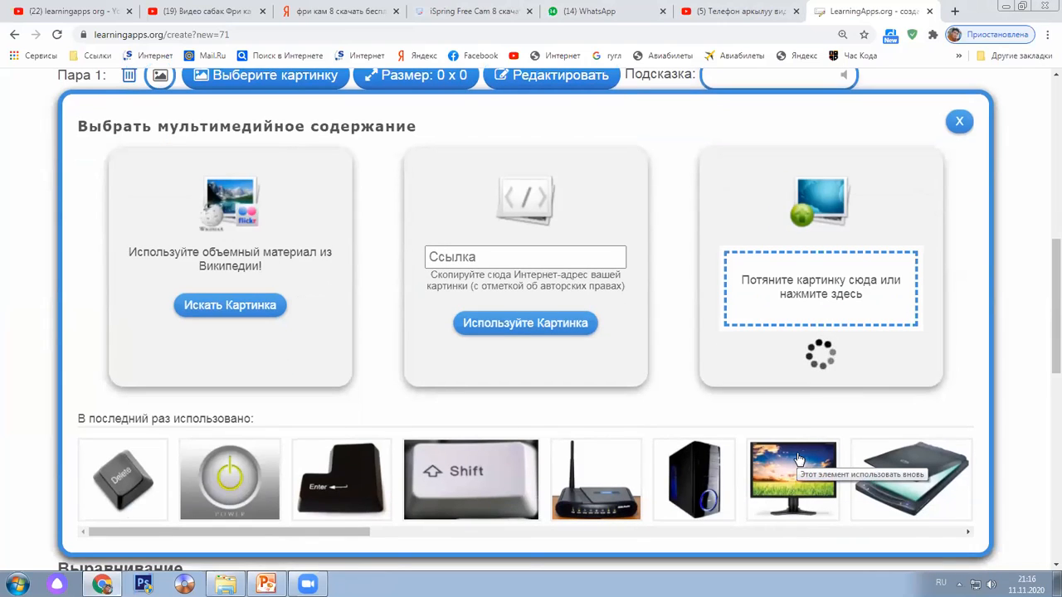
{"action": "scroll", "coordinate": [797, 459], "scroll_direction": "down", "scroll_amount": 1}
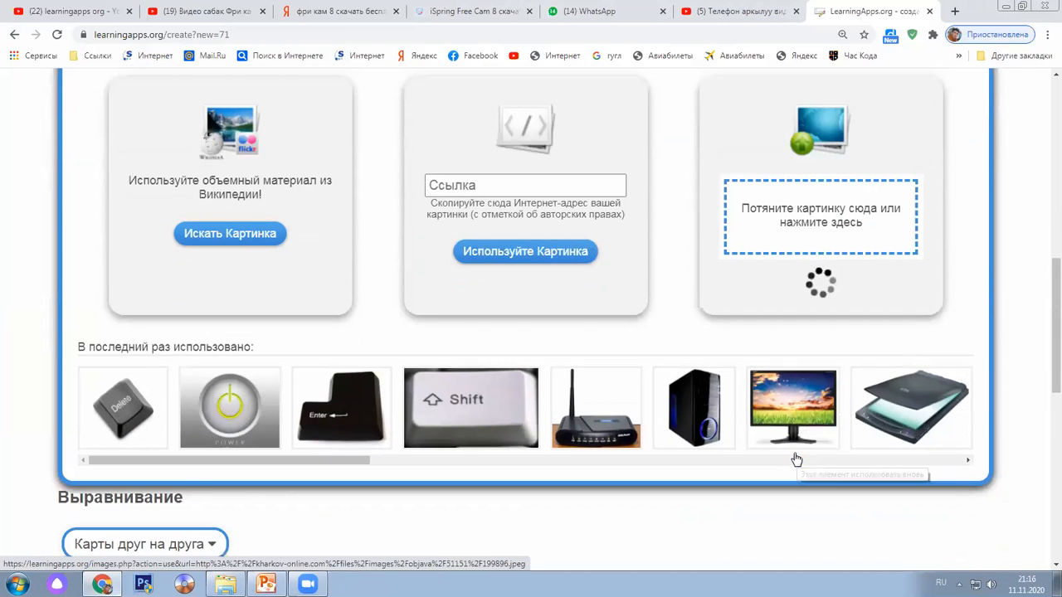
{"action": "scroll", "coordinate": [796, 458], "scroll_direction": "down", "scroll_amount": 1}
{"action": "scroll", "coordinate": [792, 459], "scroll_direction": "up", "scroll_amount": 5}
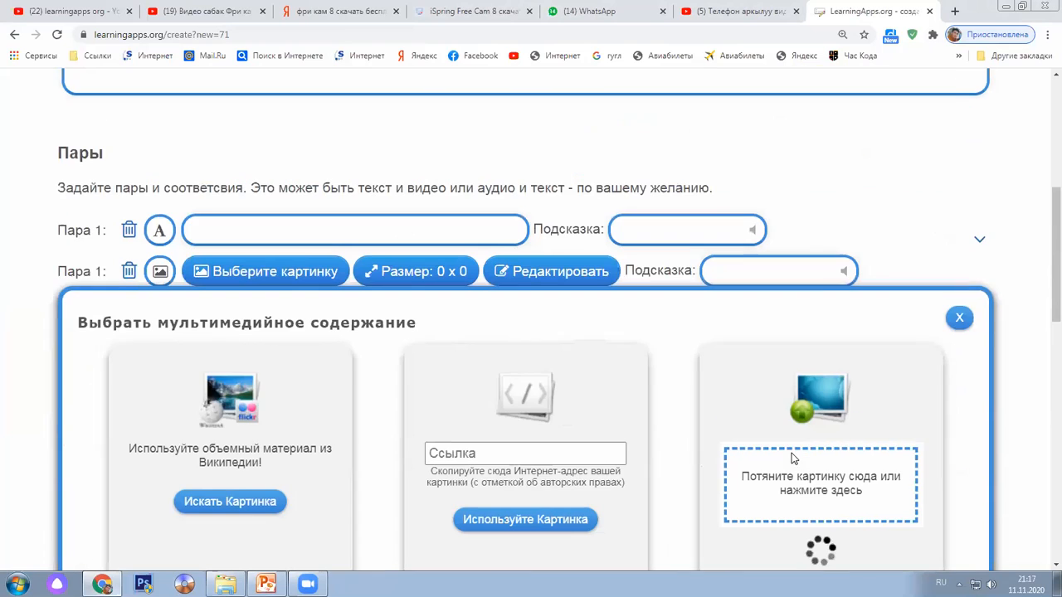
{"action": "scroll", "coordinate": [792, 458], "scroll_direction": "up", "scroll_amount": 1}
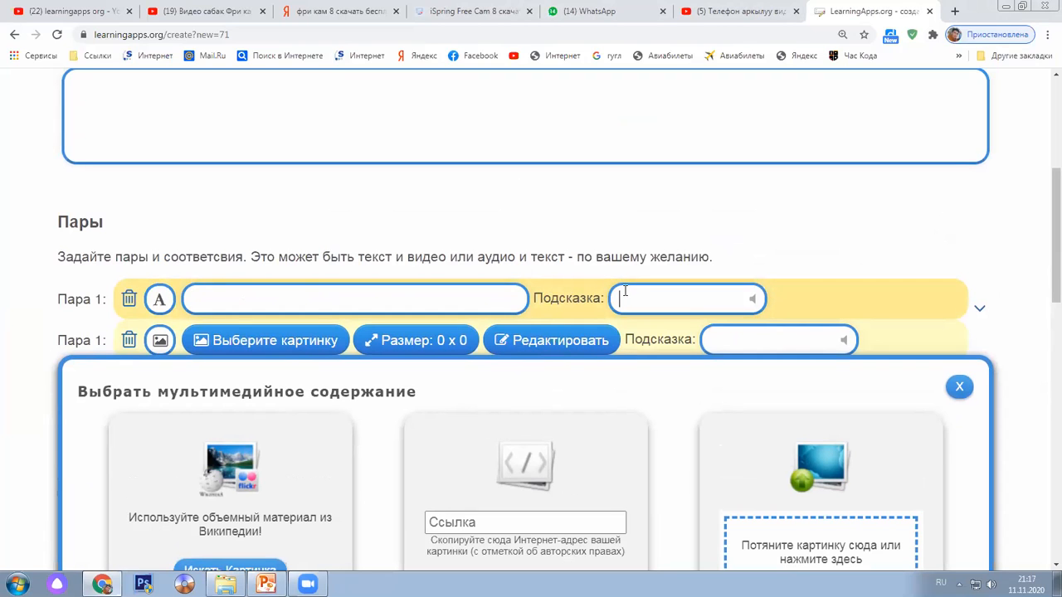
{"action": "scroll", "coordinate": [624, 291], "scroll_direction": "down", "scroll_amount": 2}
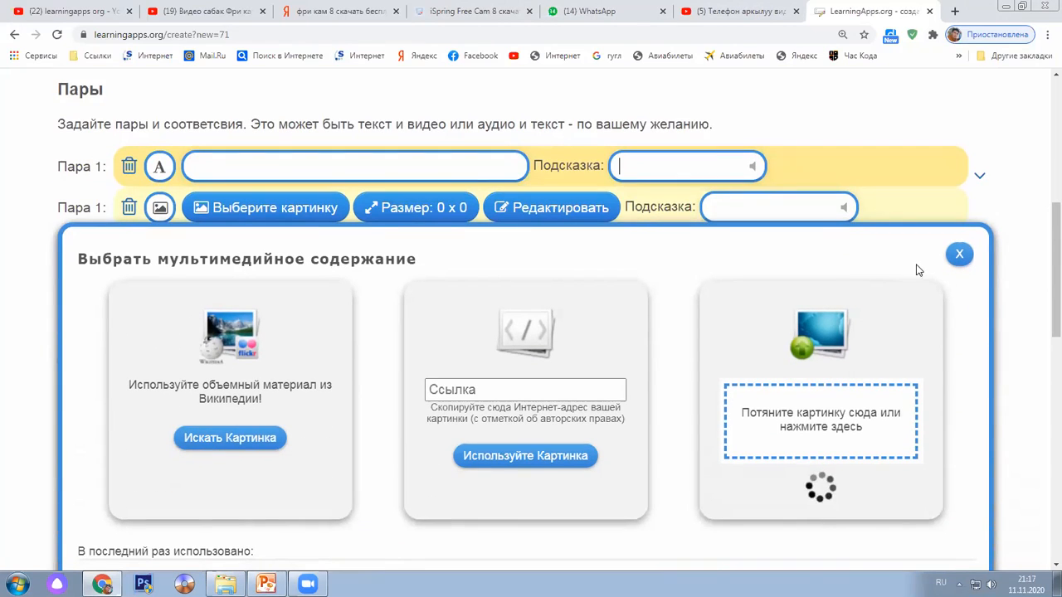
{"action": "left_click", "coordinate": [959, 254]}
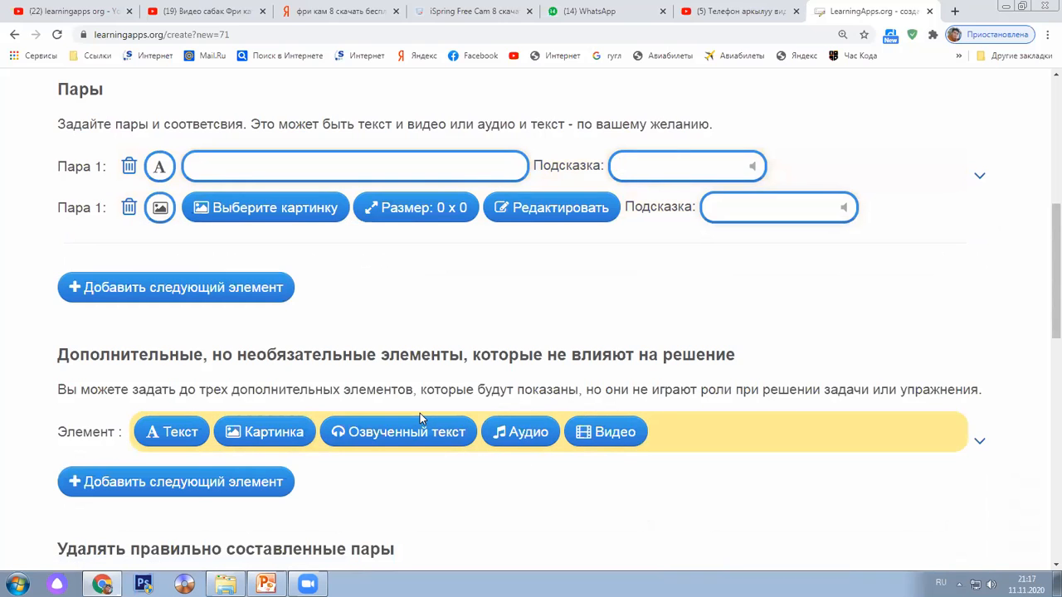
Add an empty Pair 2 and confirm Pair 1's chrysanthemum image is 1024 x 768
{"action": "left_click", "coordinate": [124, 291]}
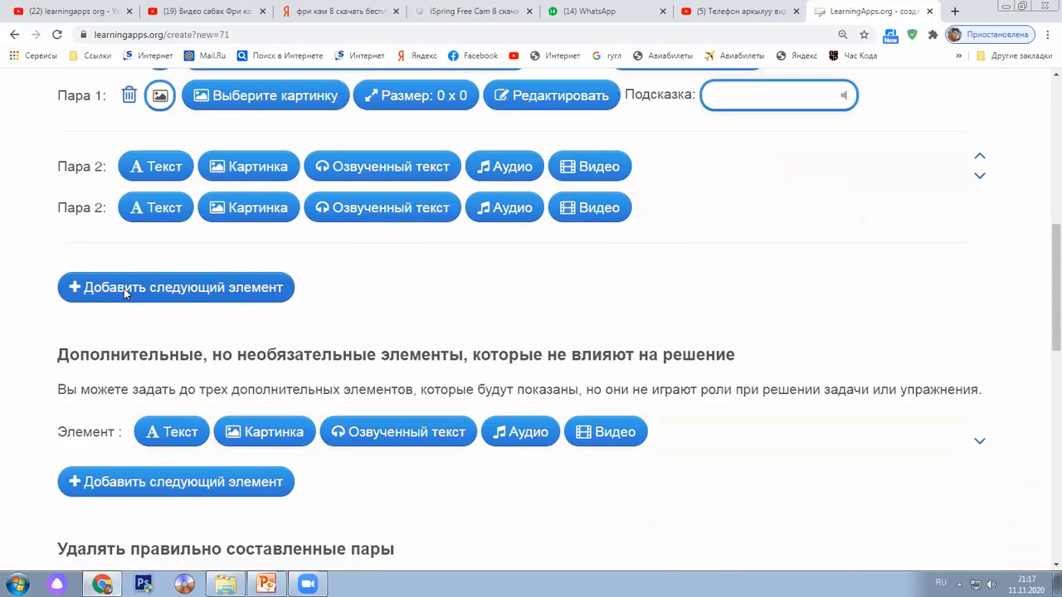
{"action": "scroll", "coordinate": [124, 295], "scroll_direction": "up", "scroll_amount": 3}
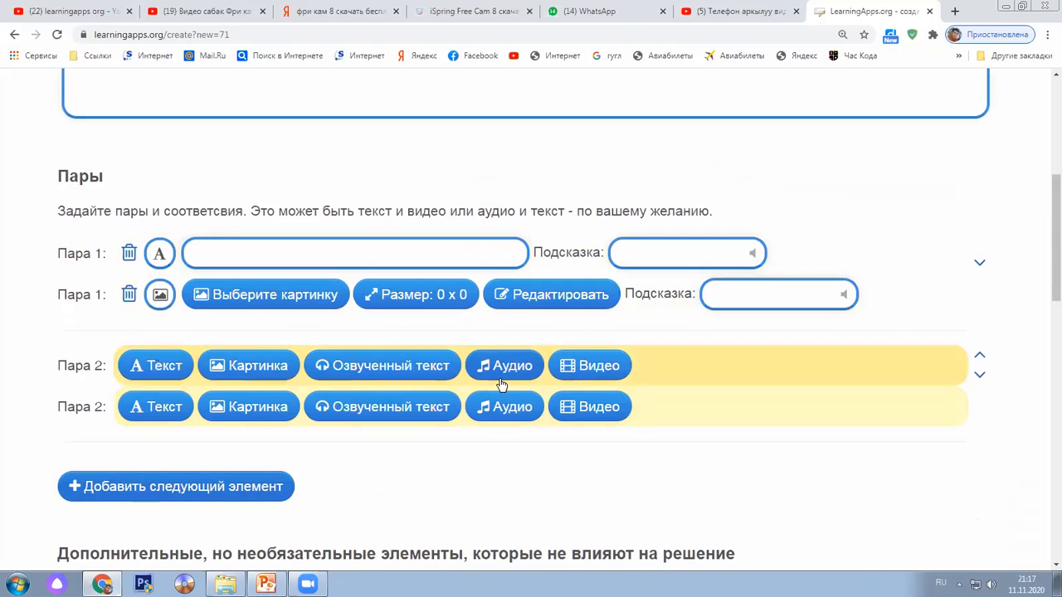
{"action": "scroll", "coordinate": [547, 388], "scroll_direction": "down", "scroll_amount": 1}
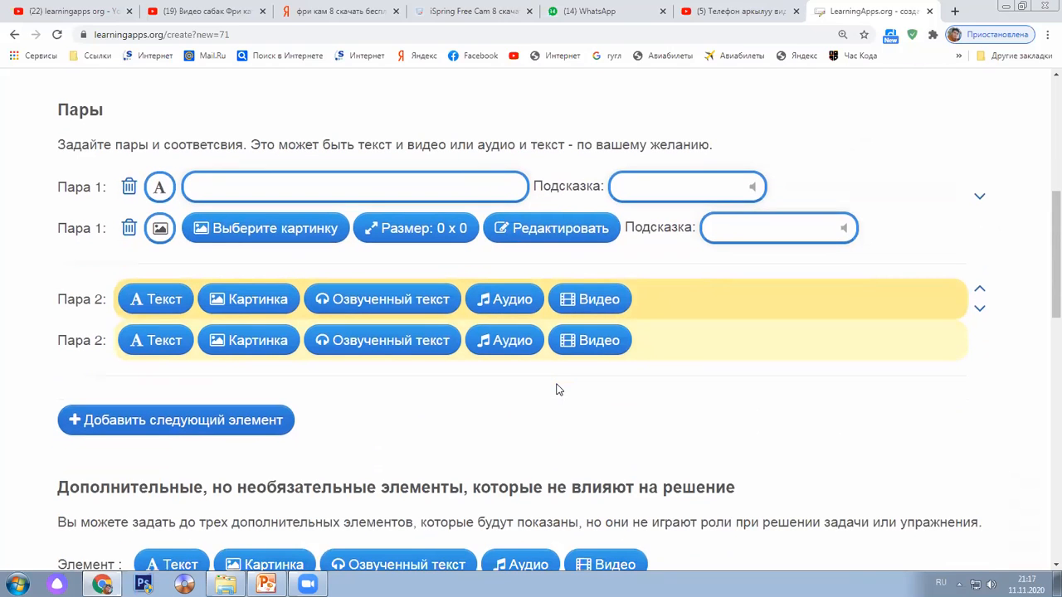
{"action": "scroll", "coordinate": [540, 393], "scroll_direction": "up", "scroll_amount": 1}
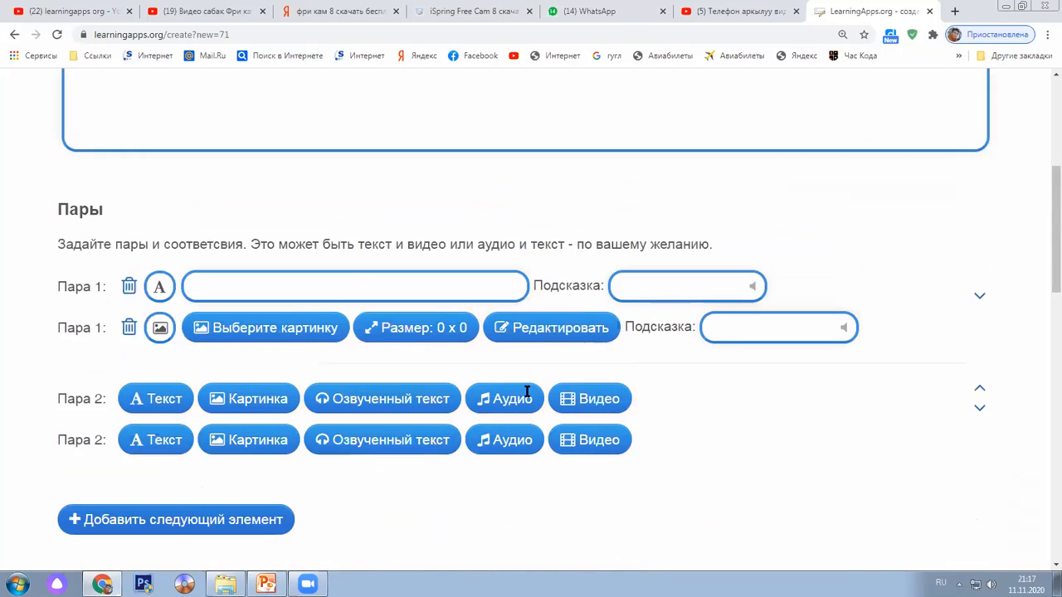
{"action": "scroll", "coordinate": [526, 399], "scroll_direction": "up", "scroll_amount": 1}
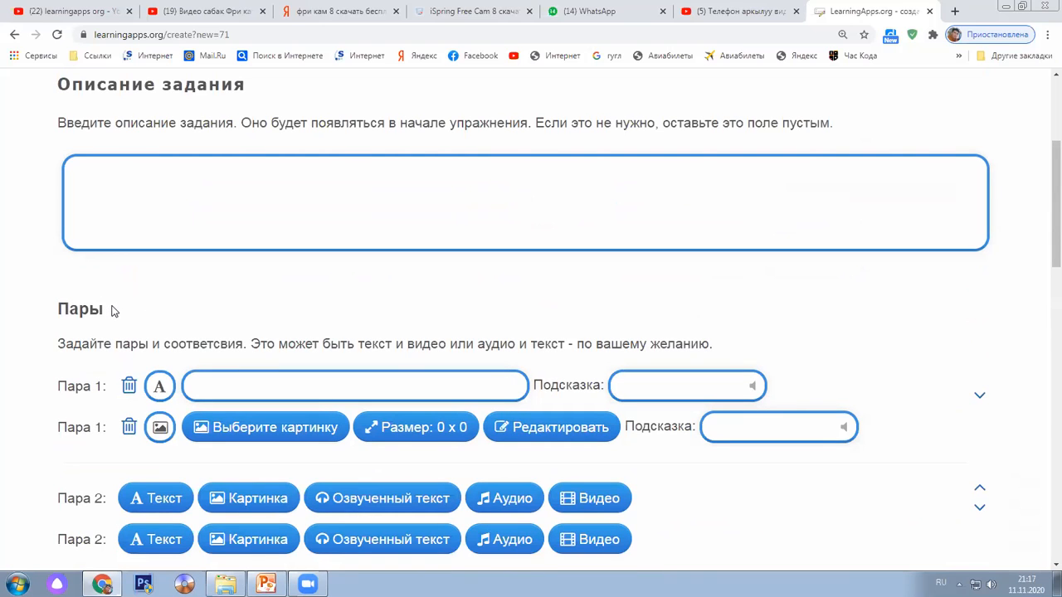
{"action": "scroll", "coordinate": [117, 312], "scroll_direction": "up", "scroll_amount": 2}
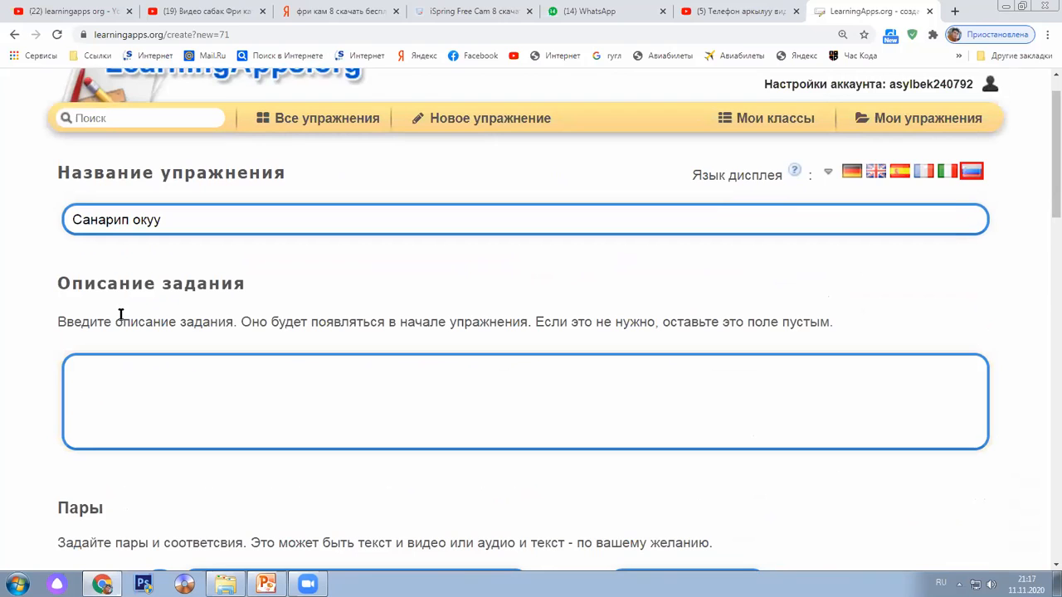
{"action": "scroll", "coordinate": [120, 316], "scroll_direction": "down", "scroll_amount": 4}
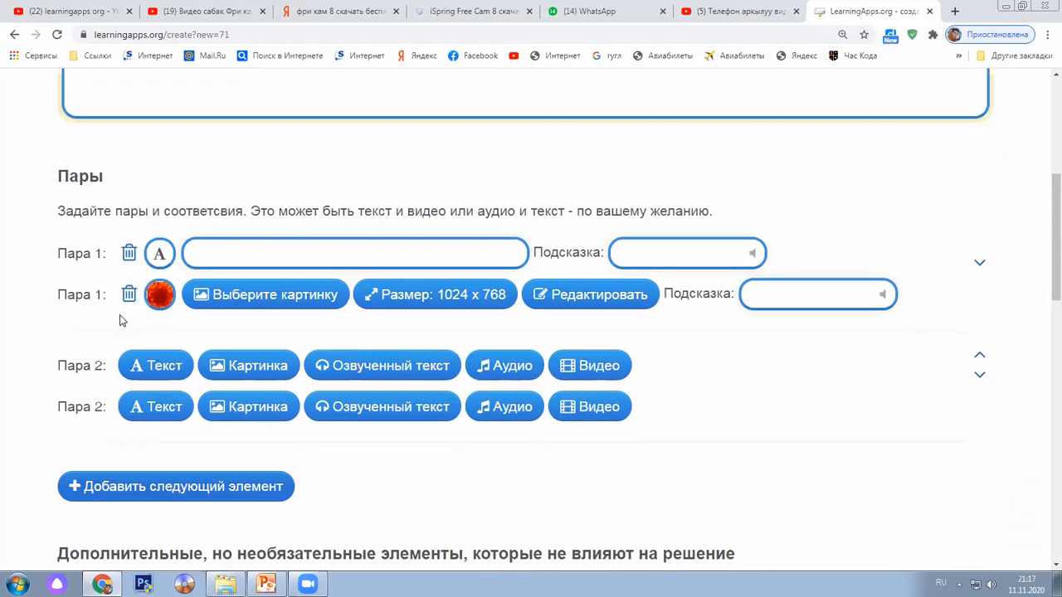
{"action": "mouse_move", "coordinate": [164, 297]}
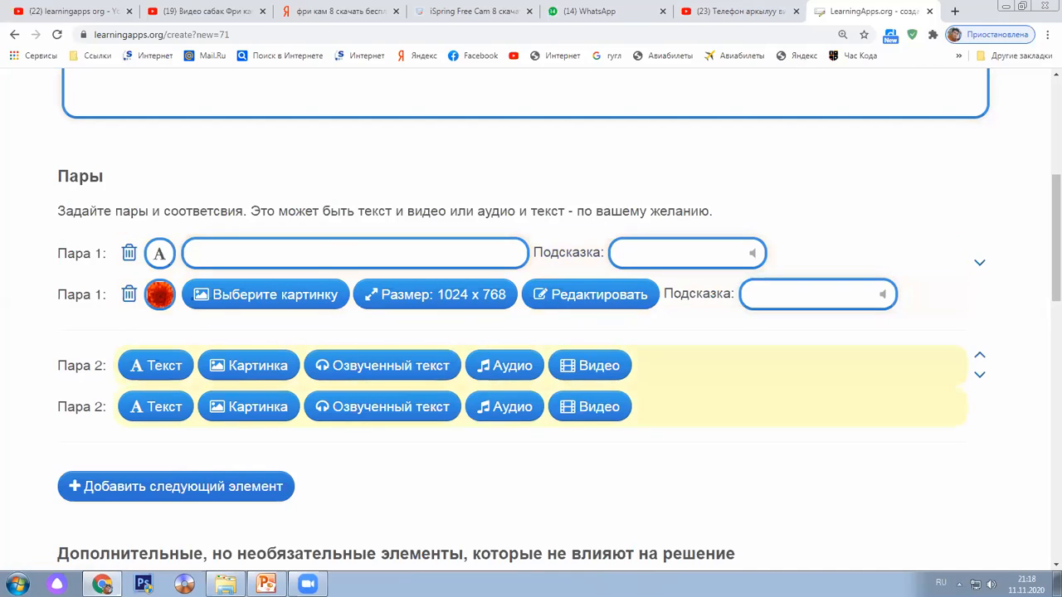
{"action": "scroll", "coordinate": [377, 400], "scroll_direction": "up", "scroll_amount": 3}
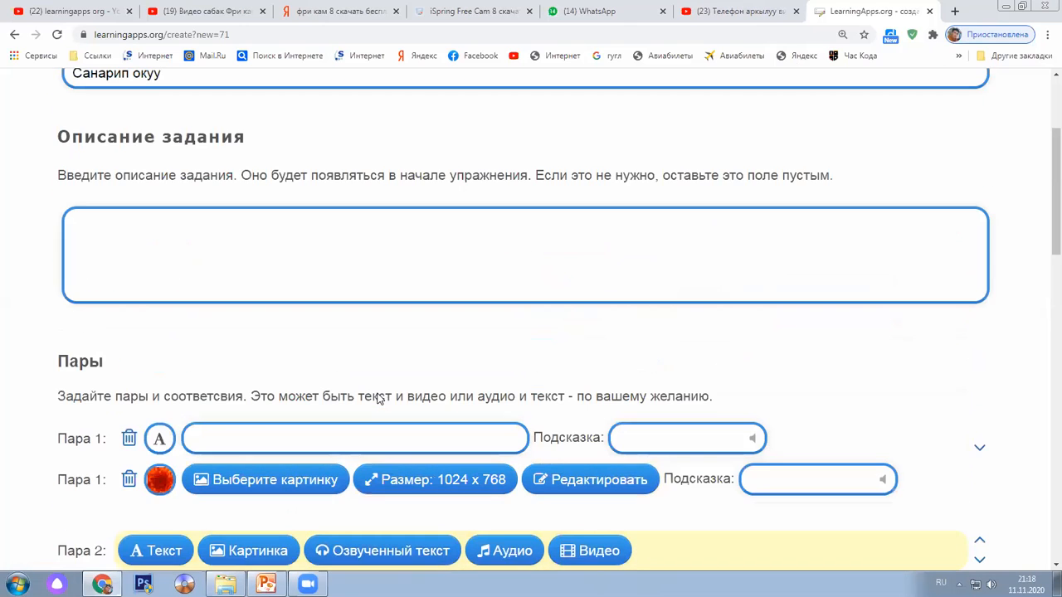
{"action": "scroll", "coordinate": [378, 394], "scroll_direction": "down", "scroll_amount": 3}
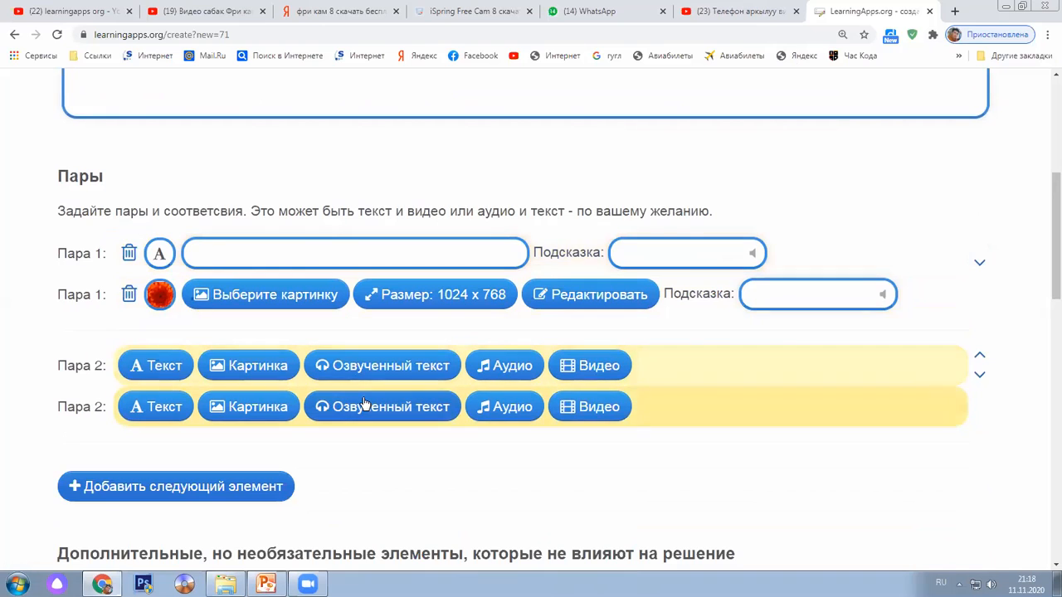
{"action": "scroll", "coordinate": [362, 403], "scroll_direction": "down", "scroll_amount": 4}
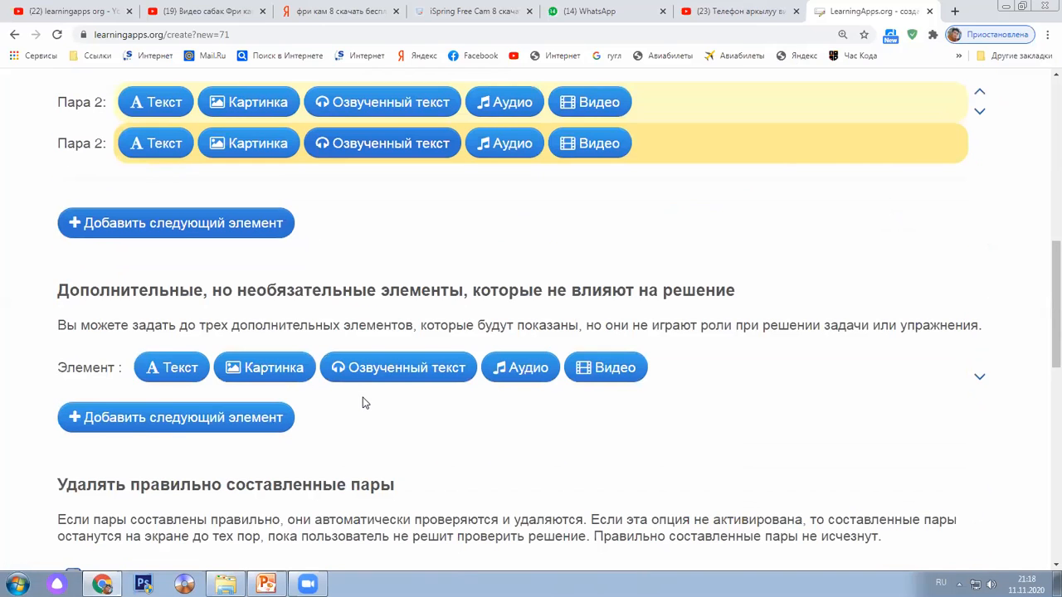
{"action": "scroll", "coordinate": [362, 402], "scroll_direction": "down", "scroll_amount": 4}
{"action": "scroll", "coordinate": [172, 280], "scroll_direction": "up", "scroll_amount": 3}
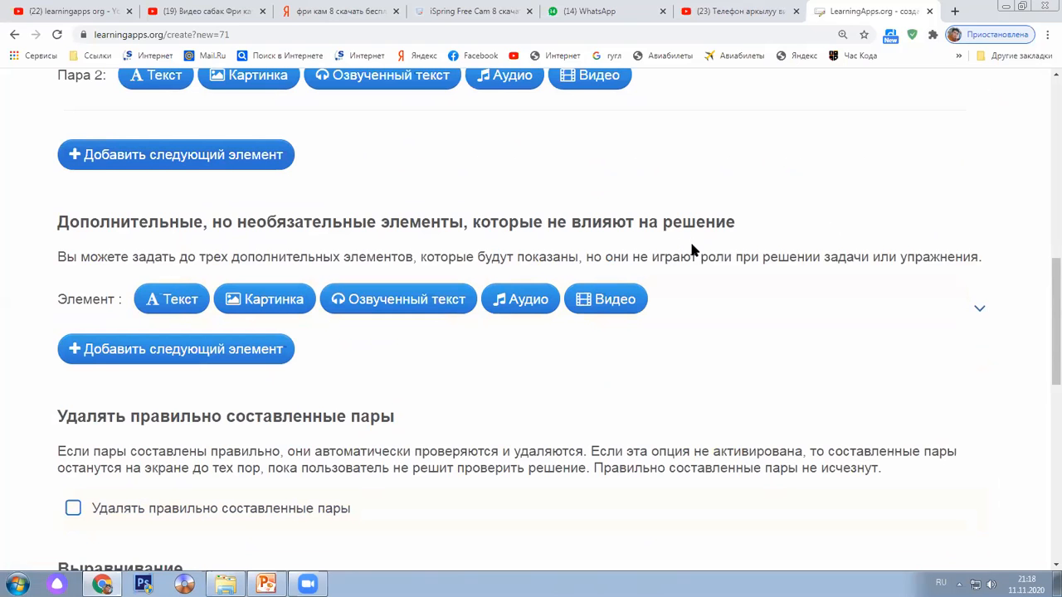
{"action": "scroll", "coordinate": [694, 249], "scroll_direction": "down", "scroll_amount": 4}
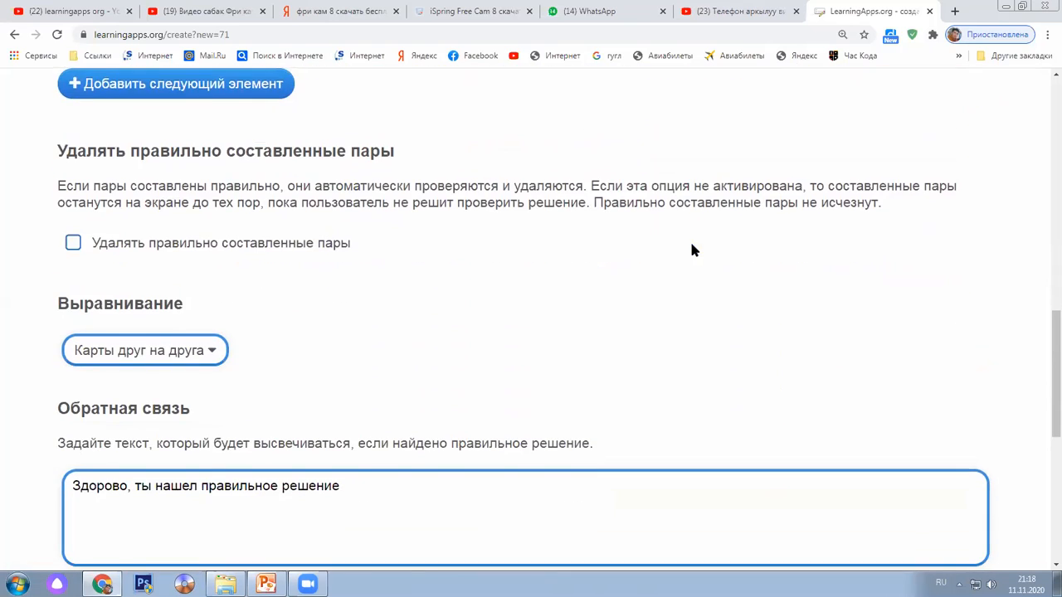
{"action": "scroll", "coordinate": [693, 250], "scroll_direction": "down", "scroll_amount": 3}
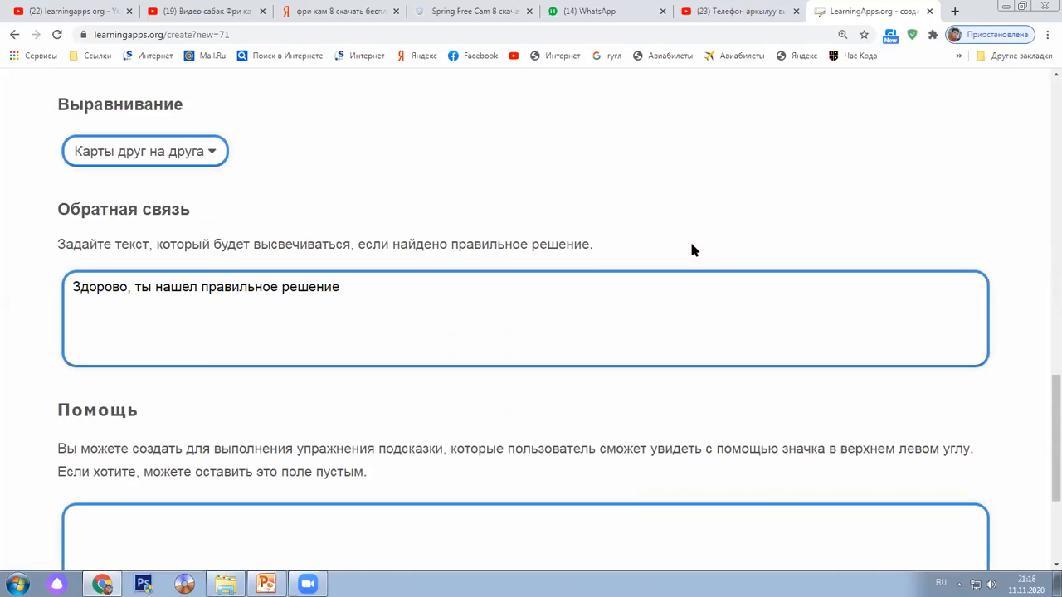
{"action": "scroll", "coordinate": [693, 249], "scroll_direction": "down", "scroll_amount": 1}
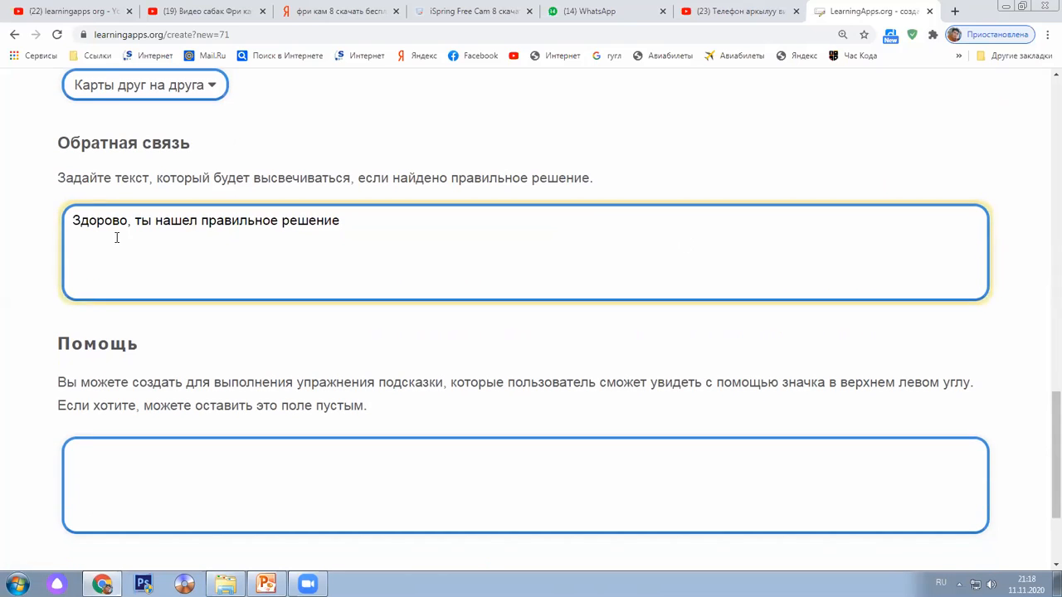
{"action": "left_click_drag", "start_coordinate": [74, 217], "coordinate": [132, 217]}
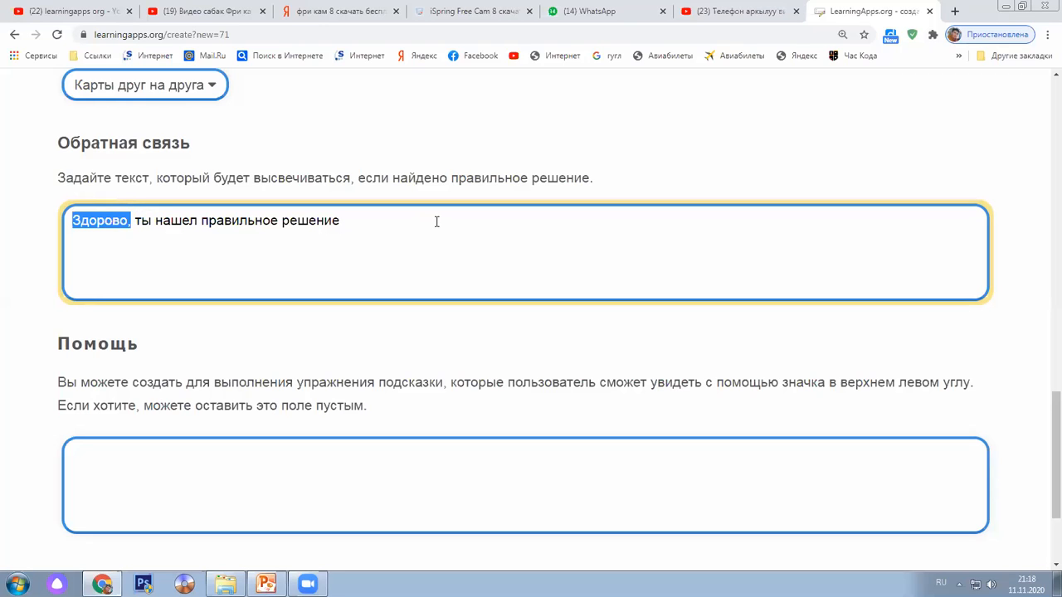
{"action": "scroll", "coordinate": [437, 221], "scroll_direction": "down", "scroll_amount": 3}
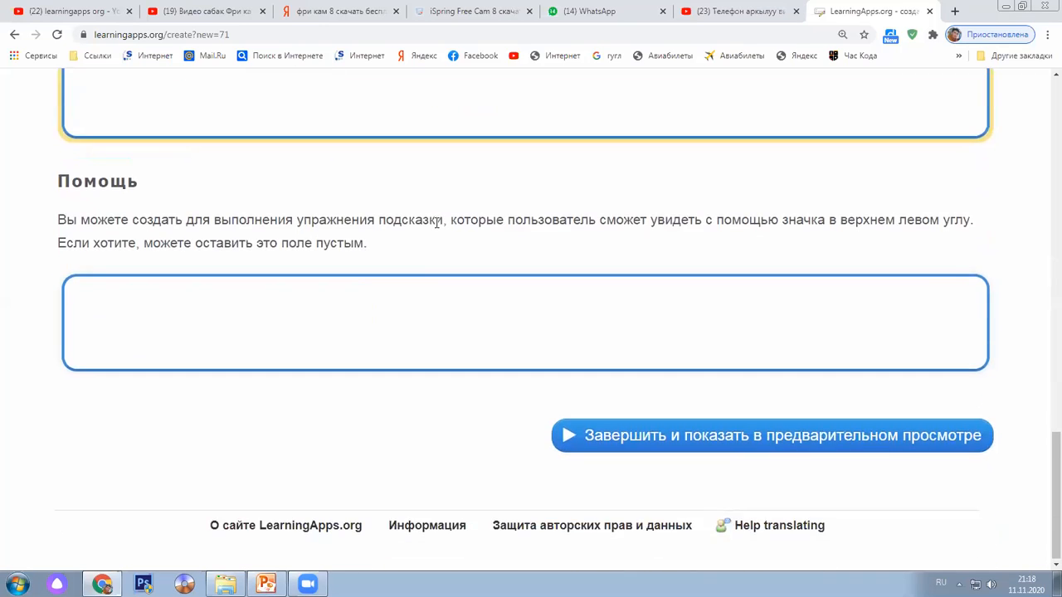
{"action": "left_click", "coordinate": [436, 223]}
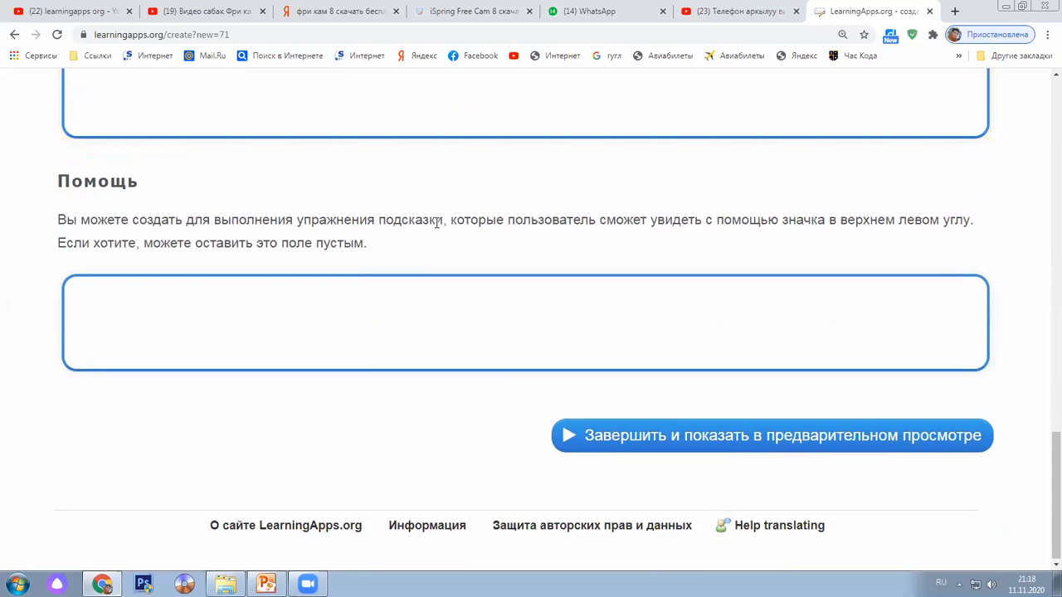
{"action": "scroll", "coordinate": [436, 222], "scroll_direction": "up", "scroll_amount": 9}
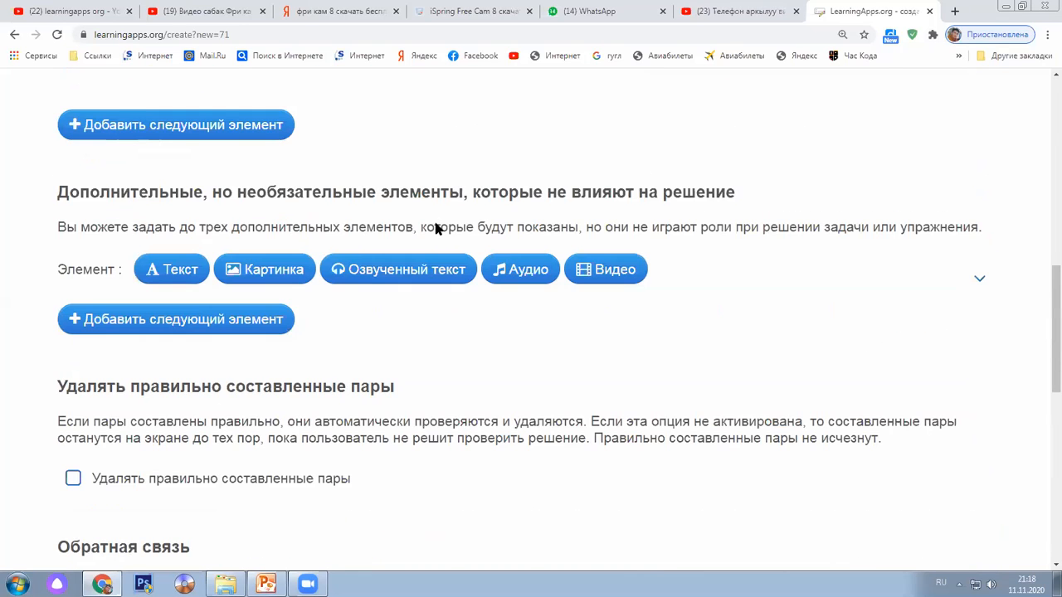
{"action": "scroll", "coordinate": [771, 390], "scroll_direction": "up", "scroll_amount": 3}
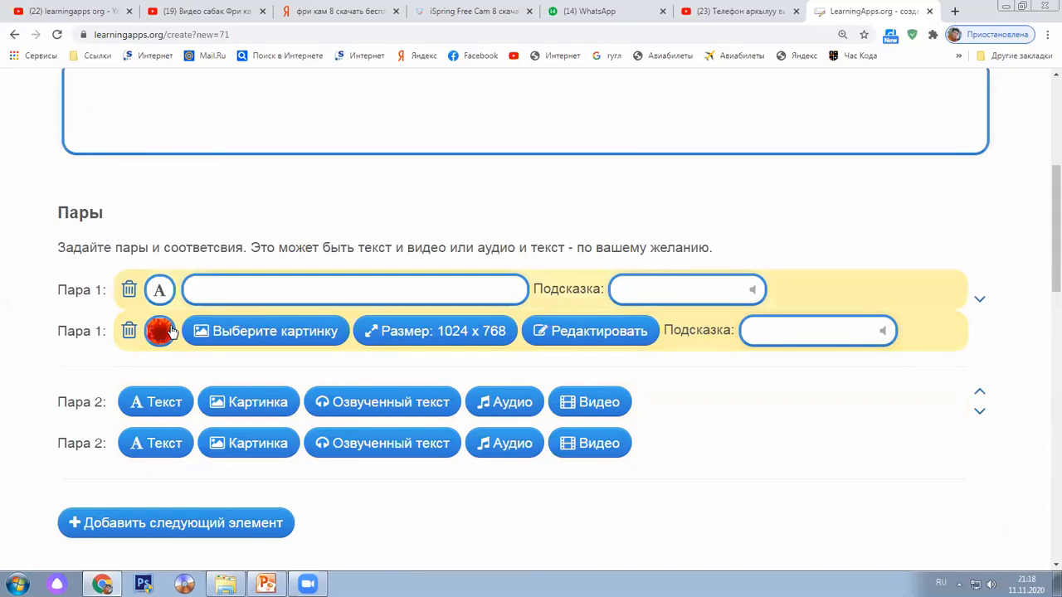
Enter 'Бул кайсыл гул' as Pair 1's text card caption
{"action": "left_click", "coordinate": [244, 287]}
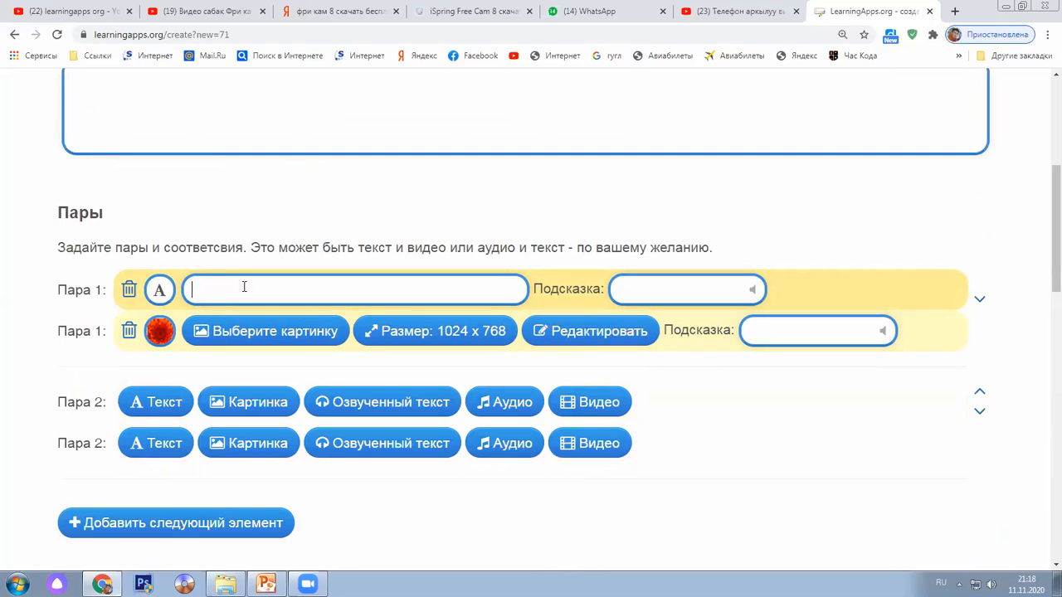
{"action": "type", "text": "ы"}
{"action": "key", "text": "BackSpace"}
{"action": "type", "text": "Бул кайсыл гул"}
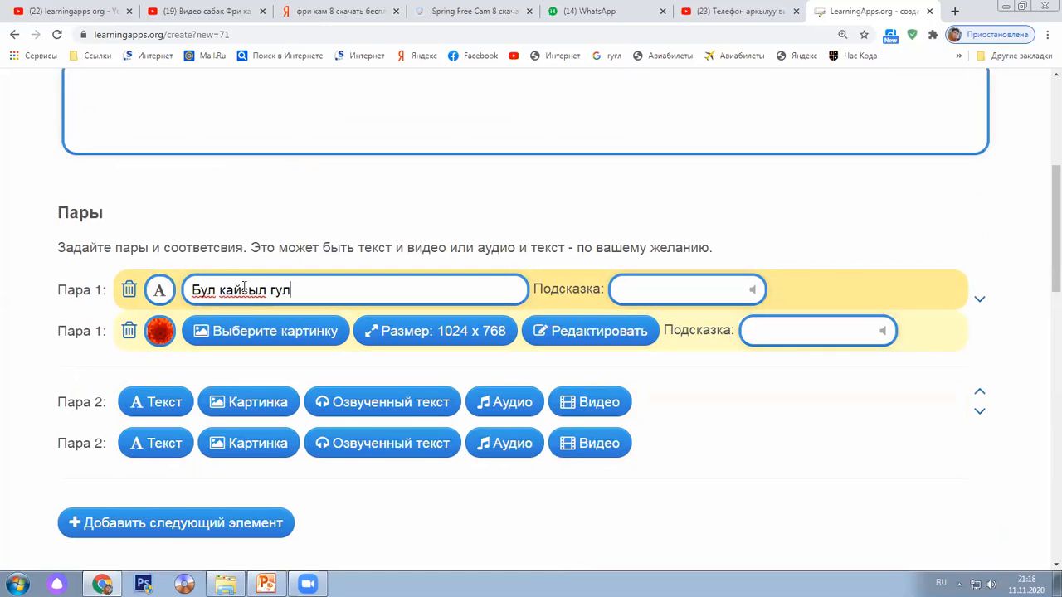
{"action": "scroll", "coordinate": [305, 351], "scroll_direction": "down", "scroll_amount": 2}
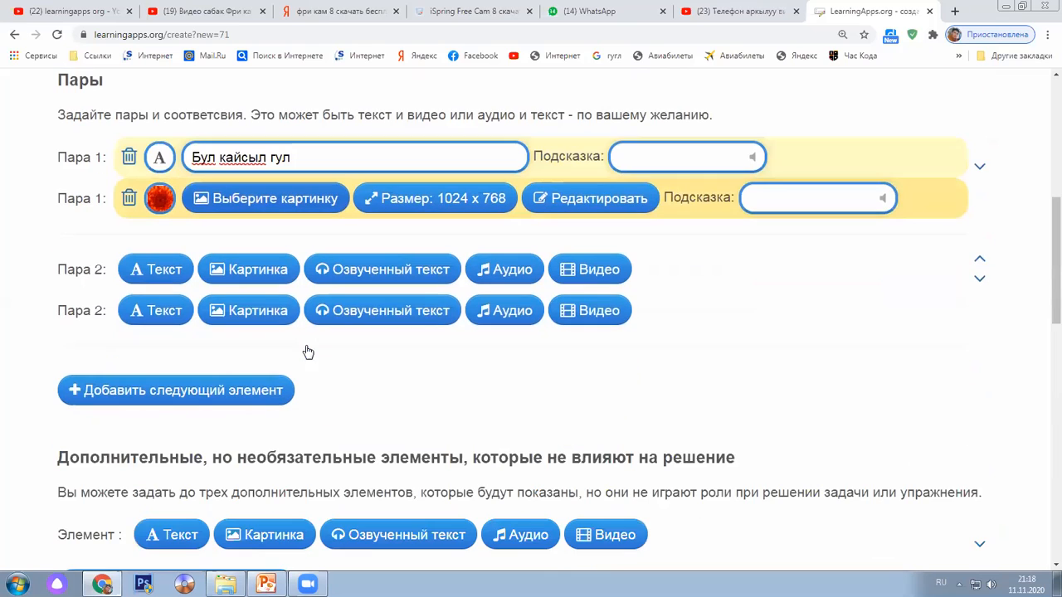
{"action": "scroll", "coordinate": [306, 348], "scroll_direction": "down", "scroll_amount": 2}
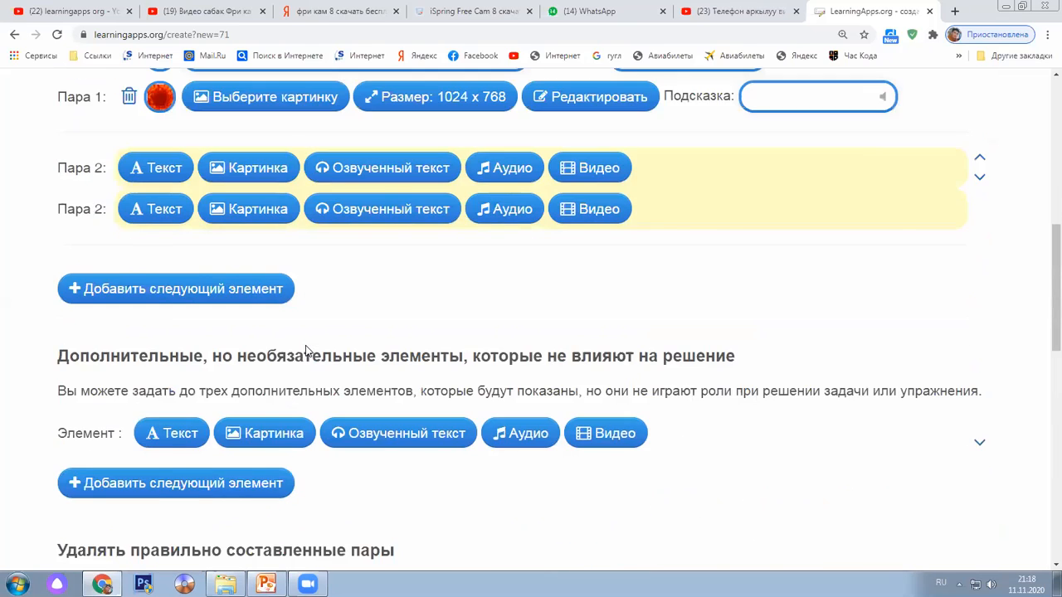
{"action": "scroll", "coordinate": [305, 349], "scroll_direction": "down", "scroll_amount": 10}
Open the 'Санарип окуу' exercise preview and drag the 'Бул кайсыл гул' card onto the chrysanthemum picture
{"action": "left_click", "coordinate": [303, 351]}
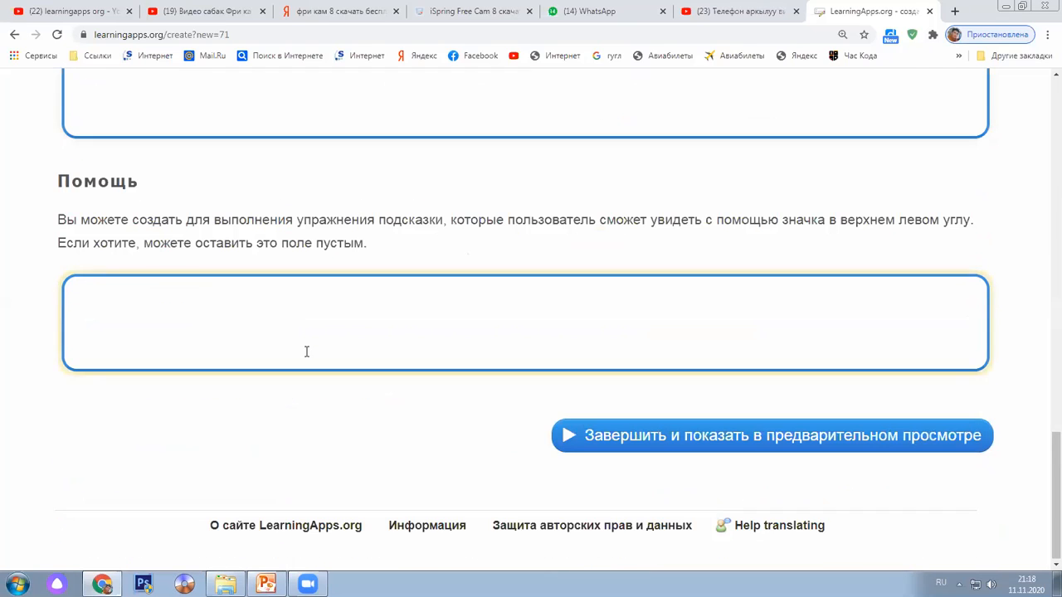
{"action": "left_click", "coordinate": [884, 444]}
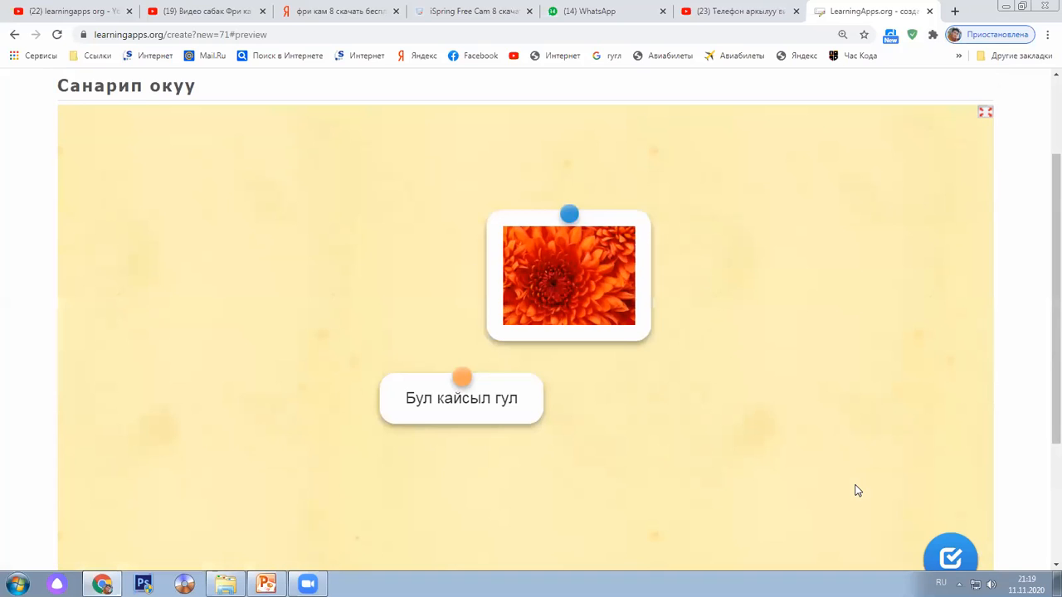
{"action": "scroll", "coordinate": [855, 485], "scroll_direction": "down", "scroll_amount": 2}
{"action": "scroll", "coordinate": [824, 491], "scroll_direction": "up", "scroll_amount": 1}
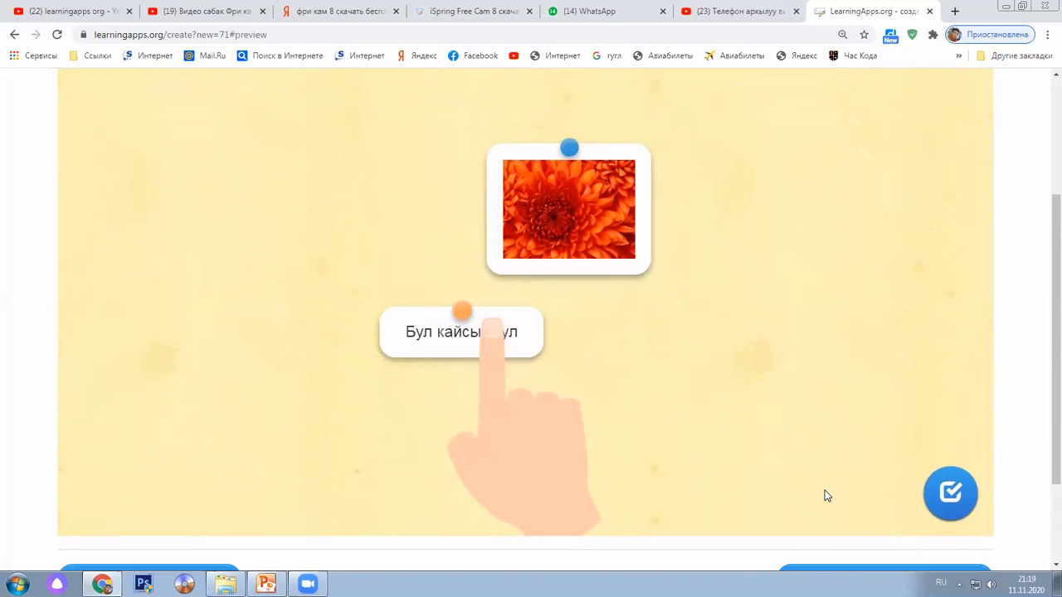
{"action": "scroll", "coordinate": [817, 498], "scroll_direction": "up", "scroll_amount": 1}
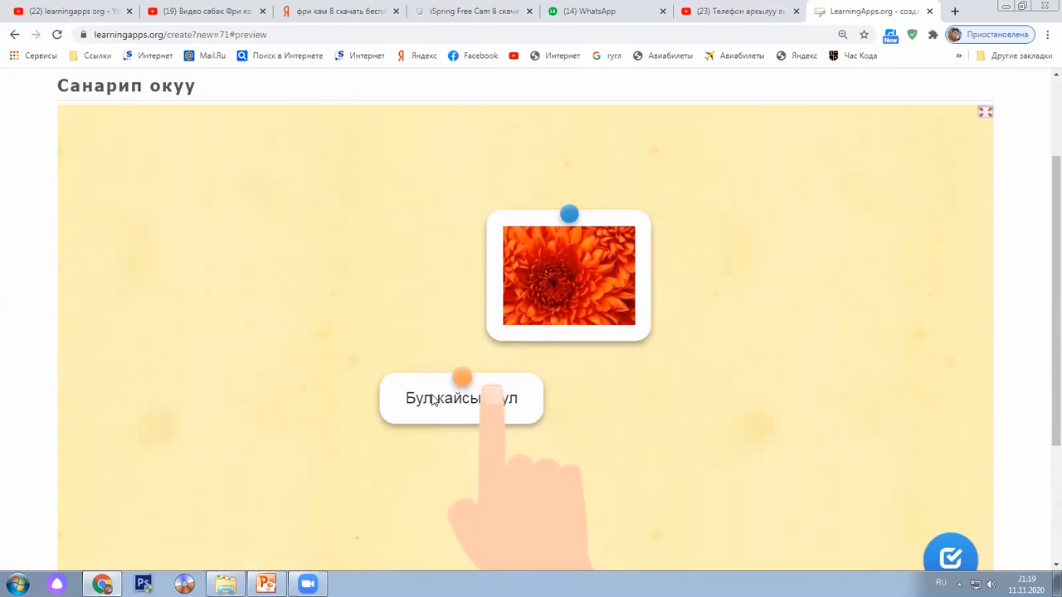
{"action": "left_click_drag", "start_coordinate": [433, 401], "coordinate": [423, 307]}
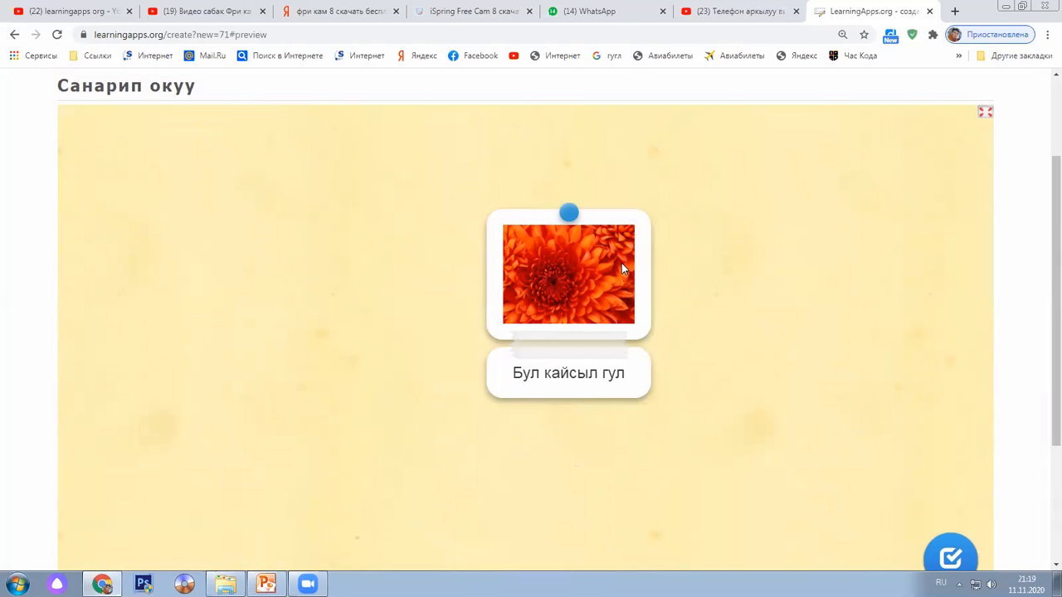
Move the matched cards around the preview board, then pull the text card back off the flower
{"action": "scroll", "coordinate": [182, 230], "scroll_direction": "up", "scroll_amount": 2}
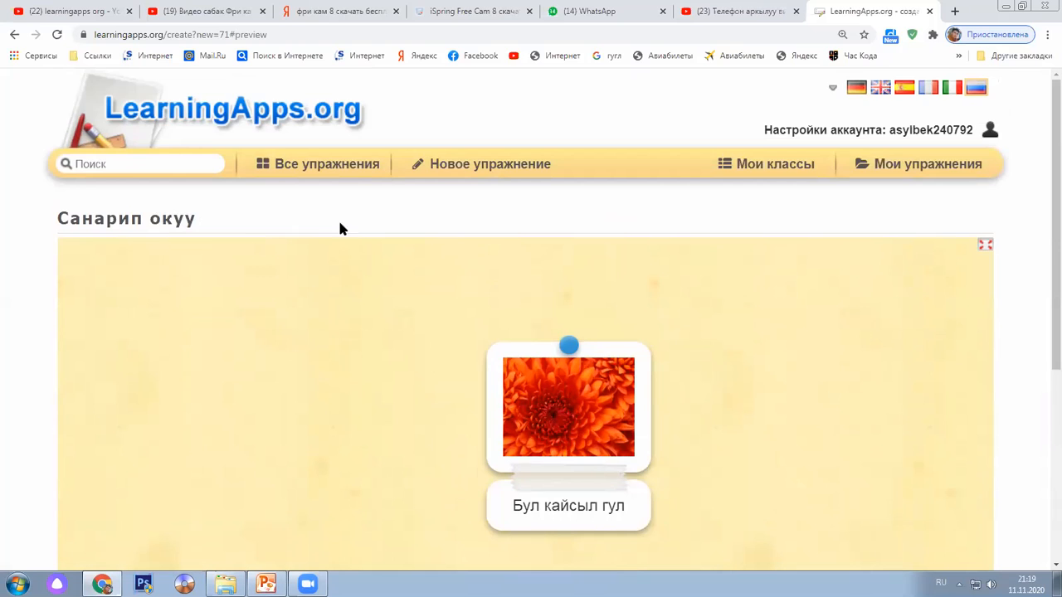
{"action": "scroll", "coordinate": [454, 328], "scroll_direction": "down", "scroll_amount": 2}
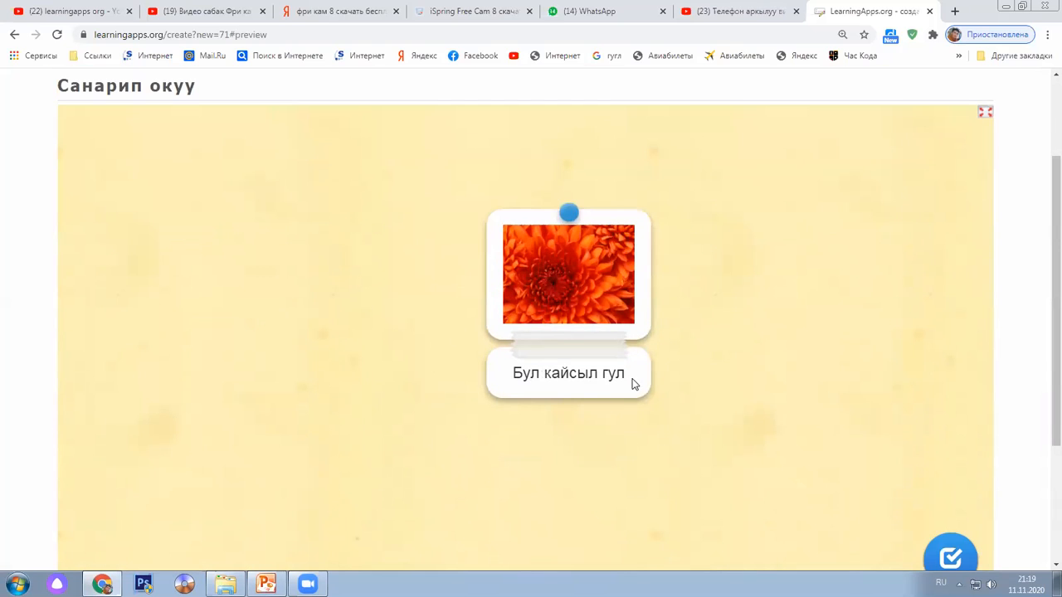
{"action": "left_click_drag", "start_coordinate": [612, 375], "coordinate": [589, 375]}
{"action": "left_click_drag", "start_coordinate": [588, 375], "coordinate": [429, 310]}
{"action": "mouse_move", "coordinate": [398, 356]}
{"action": "left_mouse_down"}
{"action": "mouse_move", "coordinate": [749, 308]}
{"action": "mouse_move", "coordinate": [784, 259]}
{"action": "mouse_move", "coordinate": [586, 315]}
{"action": "mouse_move", "coordinate": [232, 289]}
{"action": "mouse_move", "coordinate": [575, 316]}
{"action": "mouse_move", "coordinate": [581, 298]}
{"action": "mouse_move", "coordinate": [394, 335]}
{"action": "mouse_move", "coordinate": [389, 372]}
{"action": "left_mouse_up"}
{"action": "left_click", "coordinate": [388, 326]}
{"action": "scroll", "coordinate": [388, 366], "scroll_direction": "down", "scroll_amount": 1}
{"action": "scroll", "coordinate": [393, 380], "scroll_direction": "down", "scroll_amount": 2}
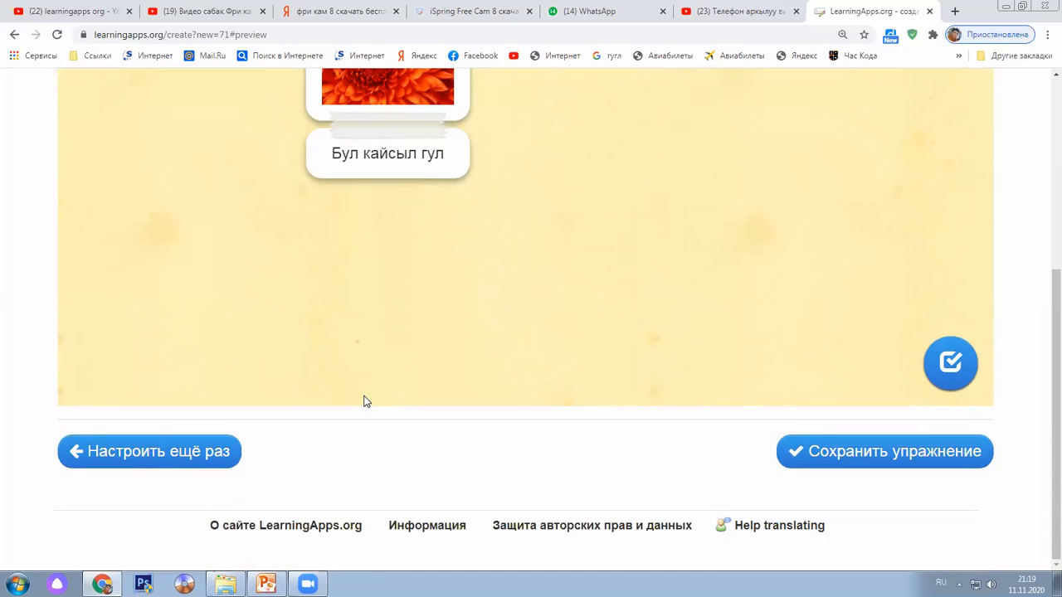
{"action": "scroll", "coordinate": [359, 408], "scroll_direction": "up", "scroll_amount": 3}
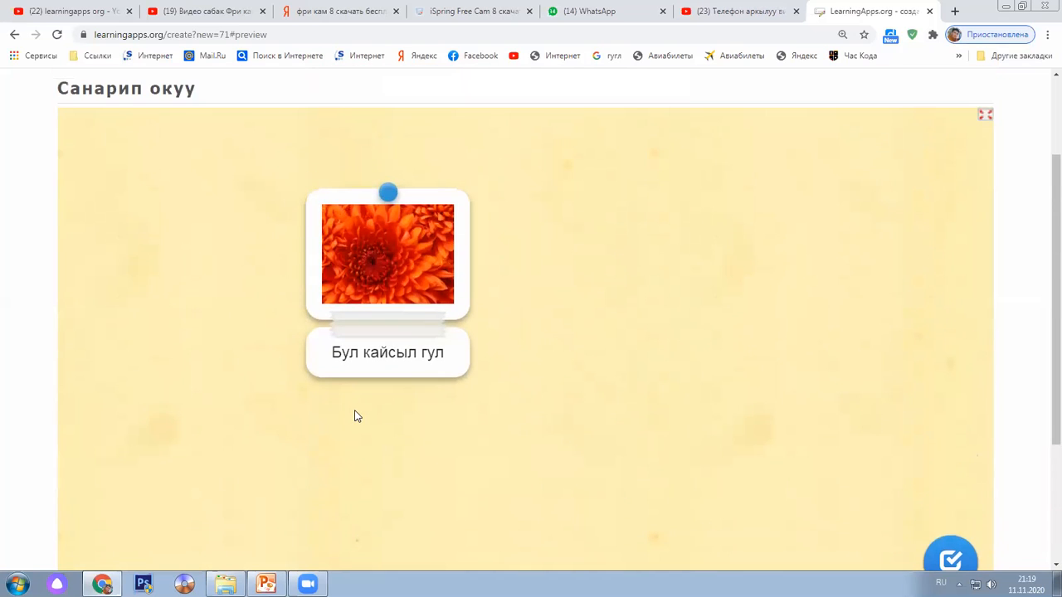
{"action": "scroll", "coordinate": [357, 415], "scroll_direction": "up", "scroll_amount": 2}
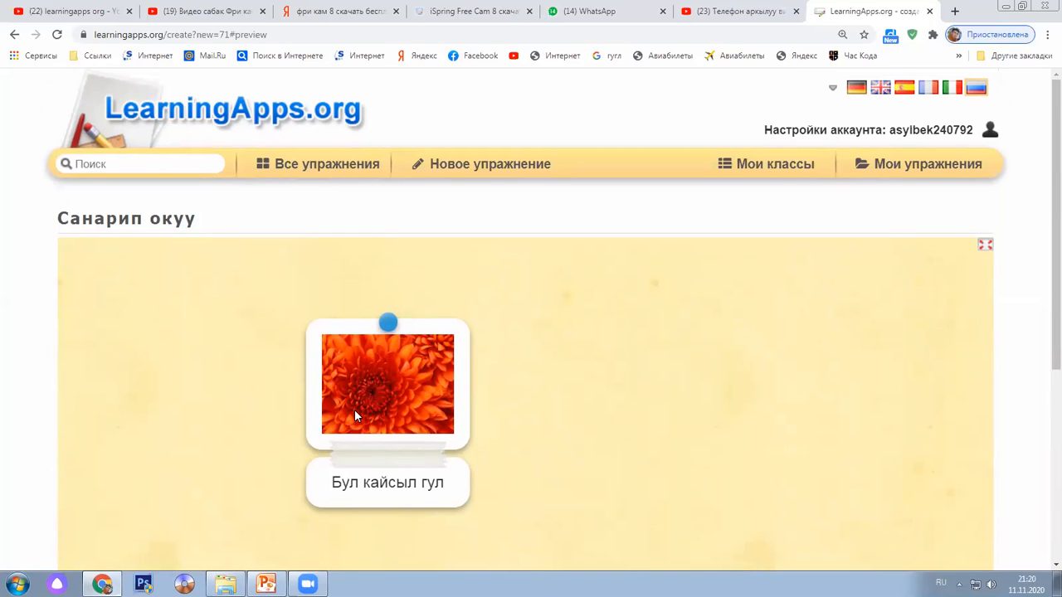
Start a new exercise, confirm leaving the unsaved preview page, and scroll down the template gallery
{"action": "left_click", "coordinate": [490, 163]}
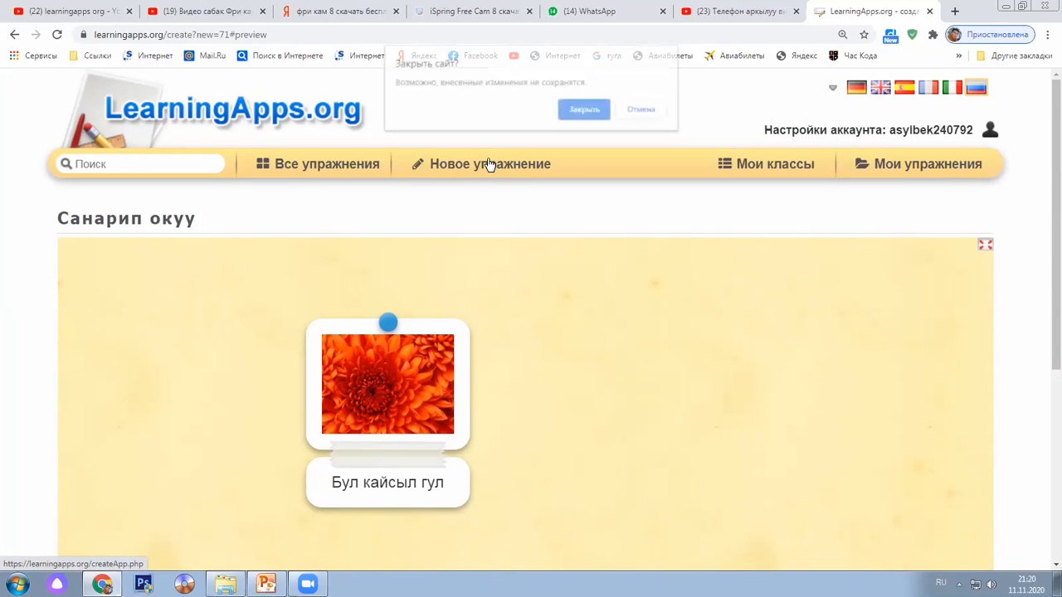
{"action": "left_click", "coordinate": [581, 109]}
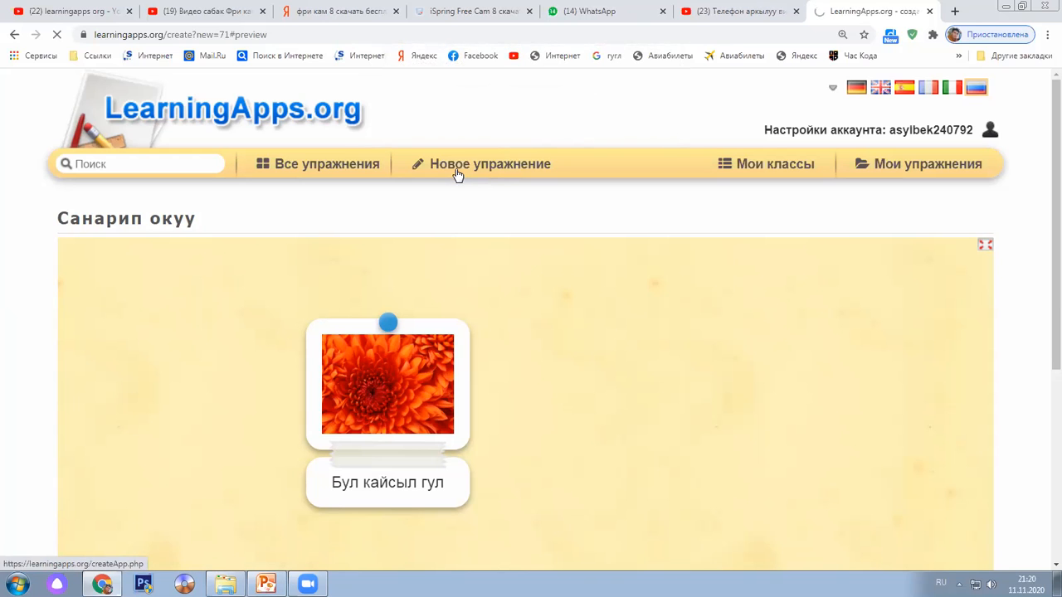
{"action": "left_click", "coordinate": [457, 173]}
{"action": "left_click", "coordinate": [596, 135]}
{"action": "scroll", "coordinate": [429, 246], "scroll_direction": "down", "scroll_amount": 2}
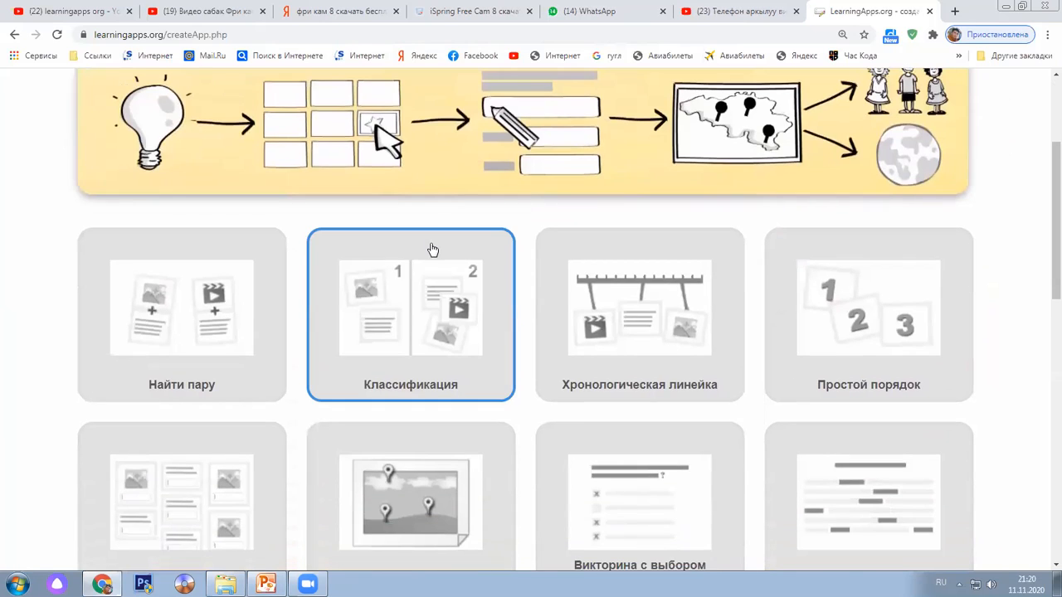
{"action": "scroll", "coordinate": [432, 249], "scroll_direction": "down", "scroll_amount": 1}
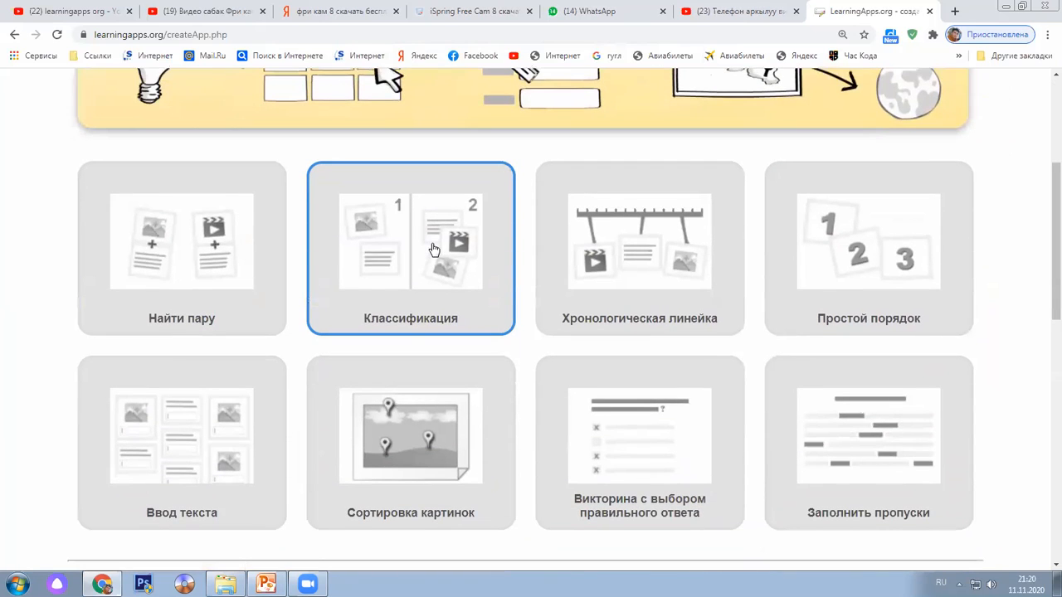
{"action": "scroll", "coordinate": [433, 249], "scroll_direction": "down", "scroll_amount": 2}
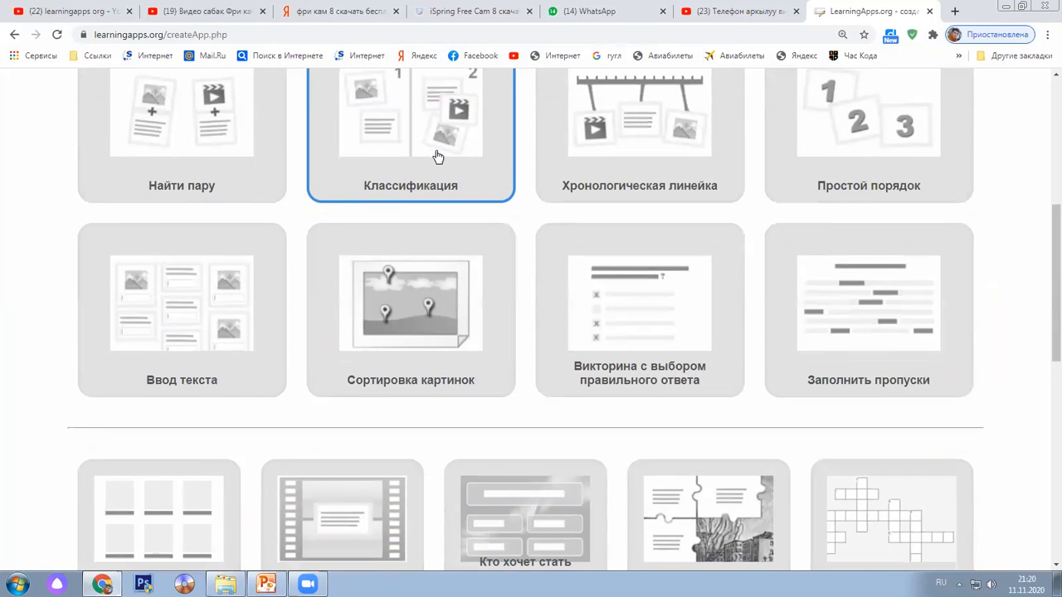
{"action": "scroll", "coordinate": [437, 157], "scroll_direction": "down", "scroll_amount": 2}
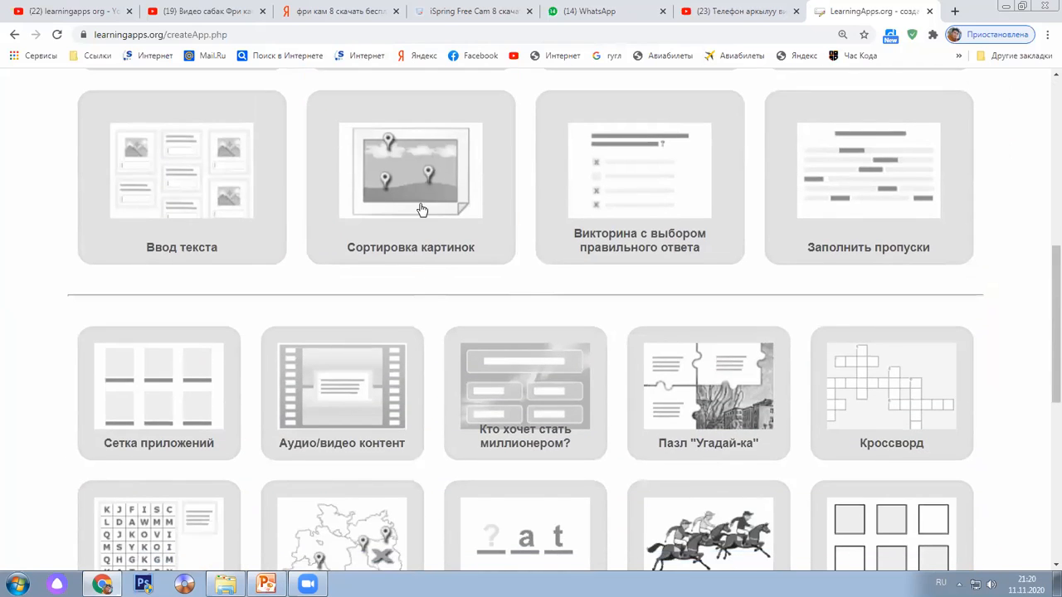
Open the Сортировка картинок example, dismiss its instructions, and look through the Japanese Greetings sorting
{"action": "left_click", "coordinate": [415, 188]}
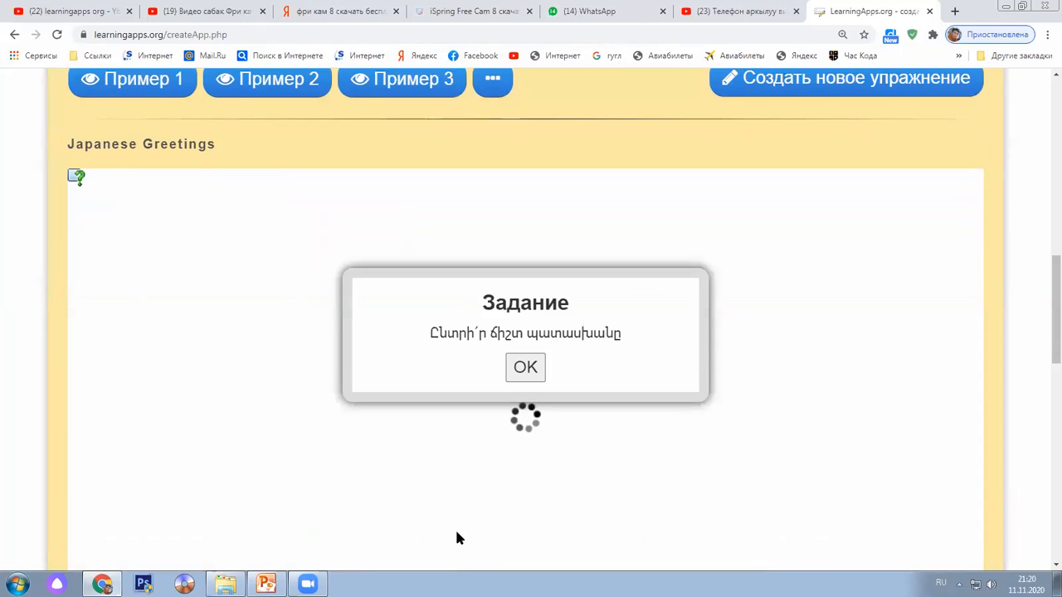
{"action": "left_click", "coordinate": [526, 370]}
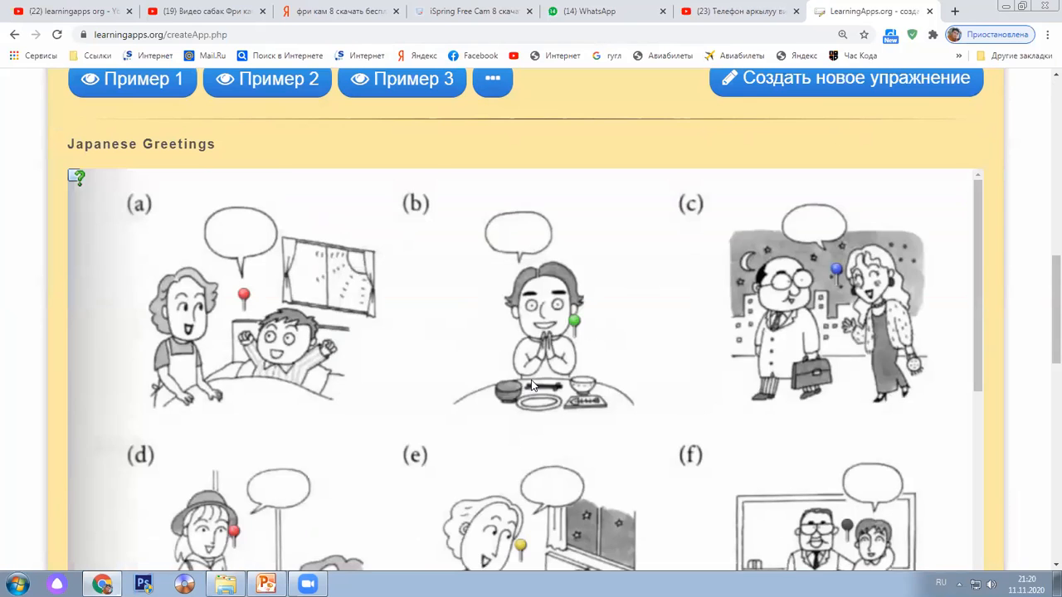
{"action": "scroll", "coordinate": [532, 386], "scroll_direction": "down", "scroll_amount": 3}
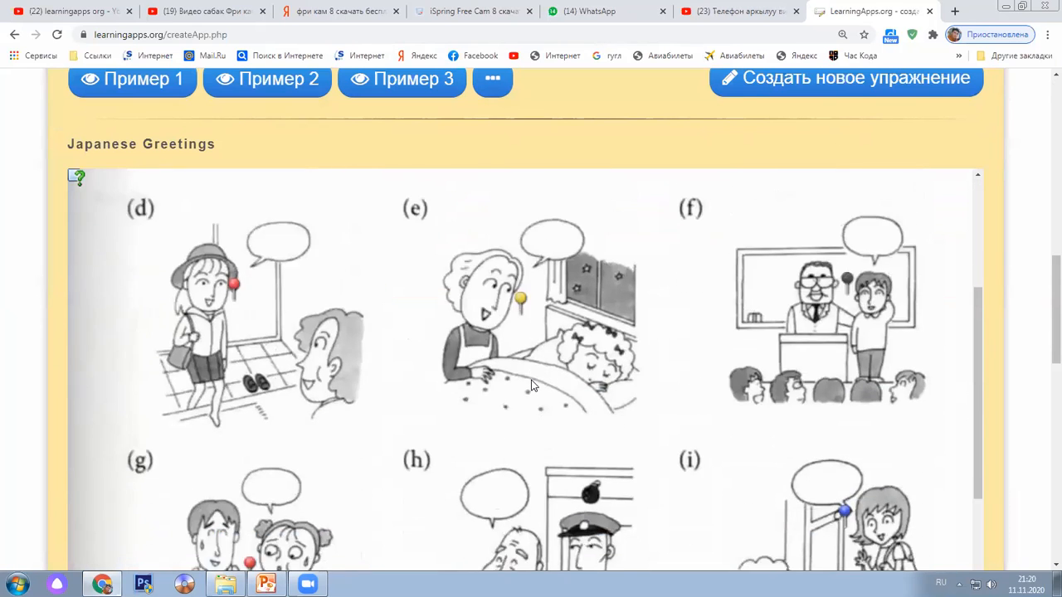
{"action": "scroll", "coordinate": [532, 385], "scroll_direction": "down", "scroll_amount": 5}
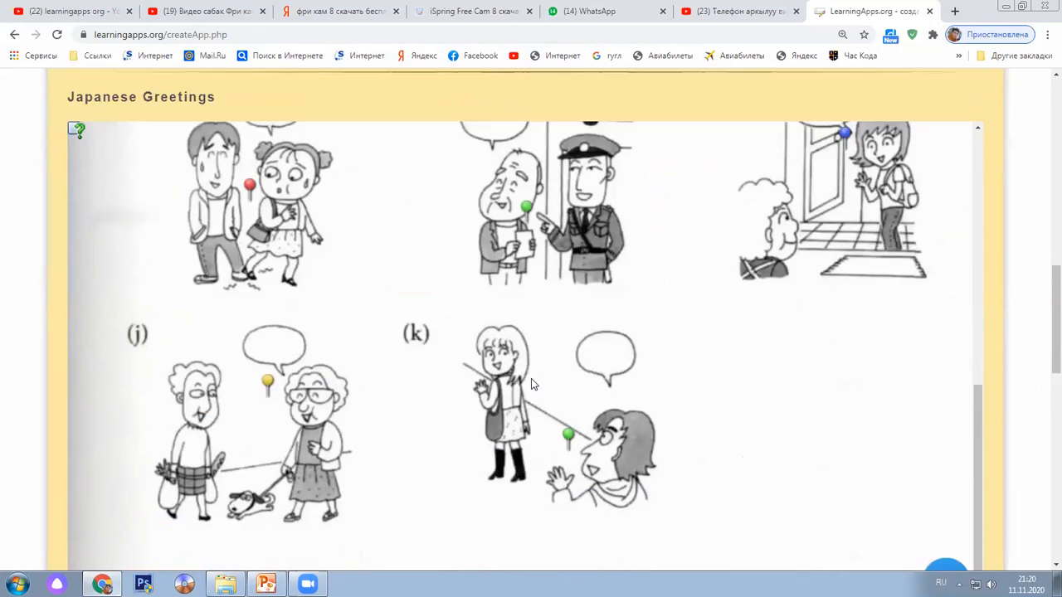
{"action": "scroll", "coordinate": [533, 384], "scroll_direction": "down", "scroll_amount": 2}
{"action": "scroll", "coordinate": [281, 378], "scroll_direction": "up", "scroll_amount": 2}
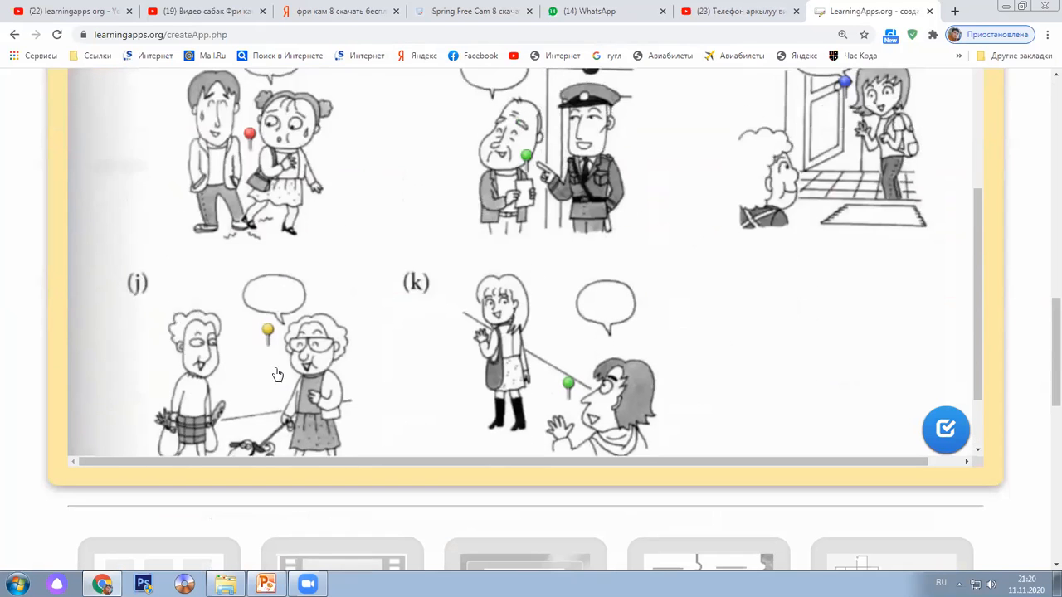
{"action": "scroll", "coordinate": [307, 373], "scroll_direction": "up", "scroll_amount": 2}
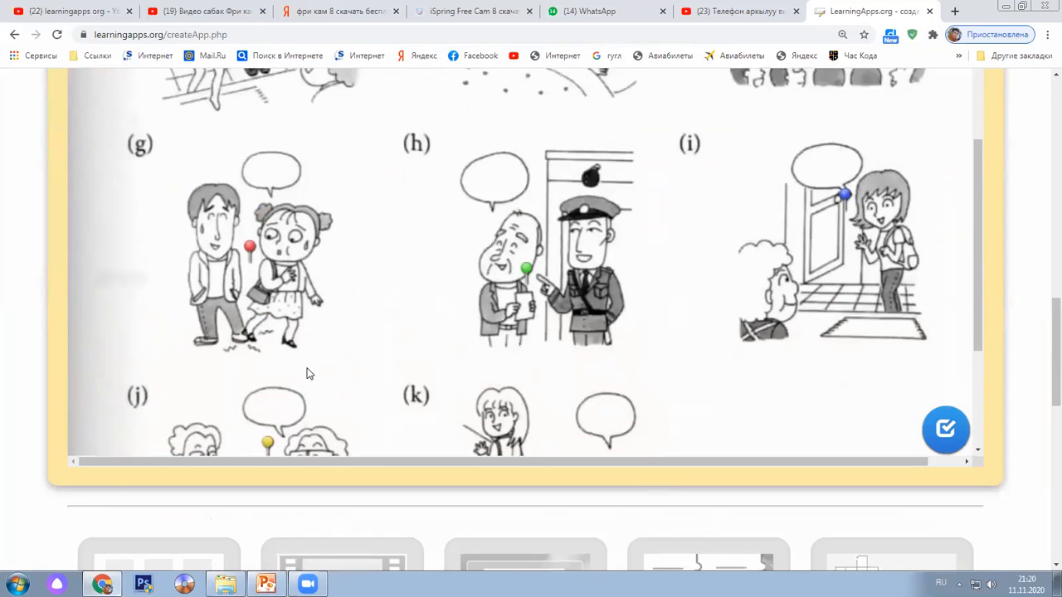
{"action": "scroll", "coordinate": [307, 371], "scroll_direction": "up", "scroll_amount": 5}
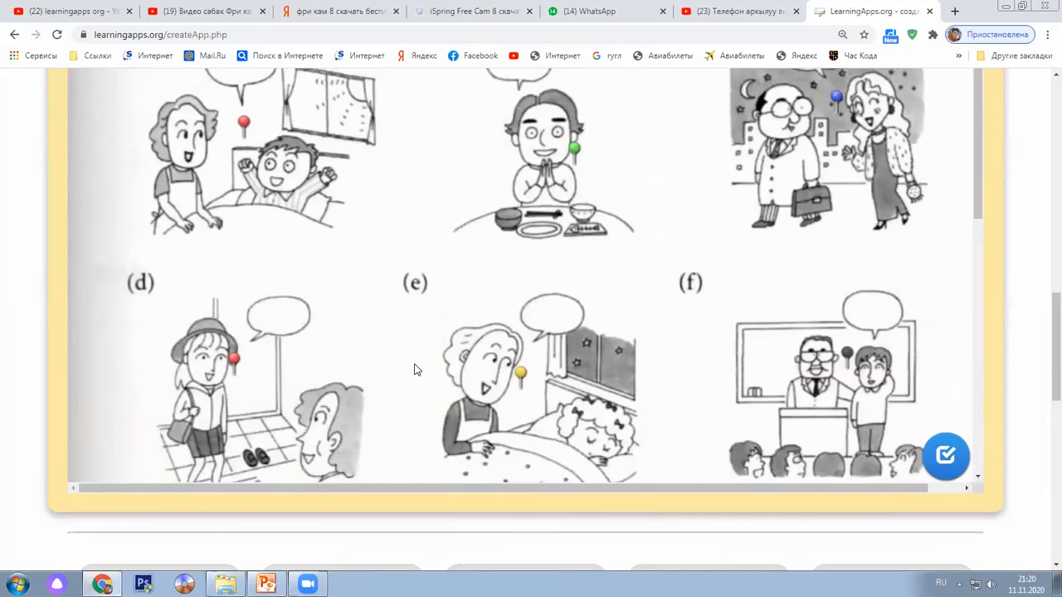
{"action": "scroll", "coordinate": [415, 364], "scroll_direction": "up", "scroll_amount": 5}
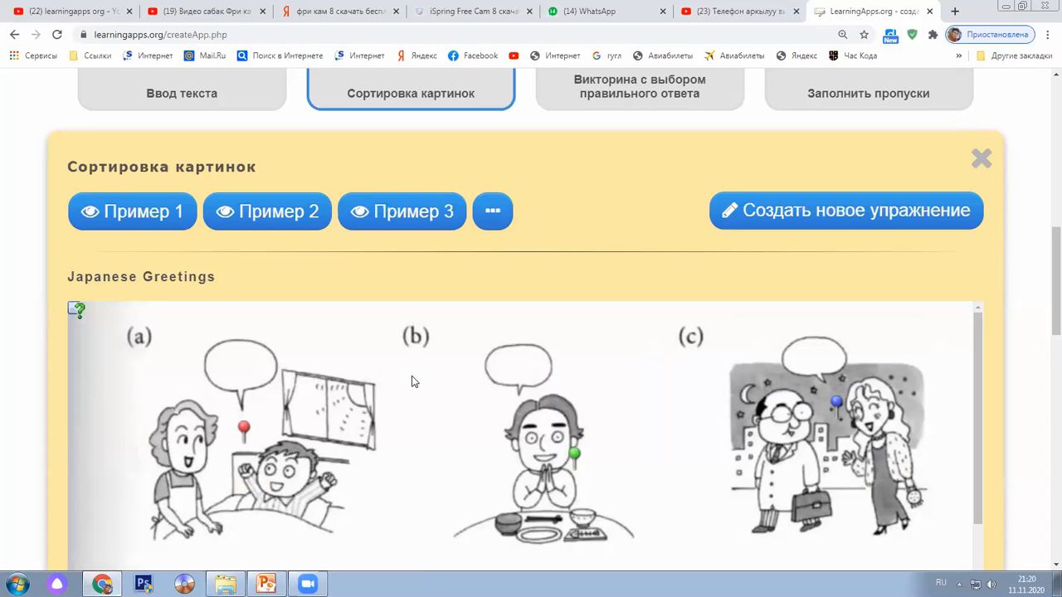
Scroll down to the Слова из букв, Угадывание слов, Скачки and Игра "Парочки" template tiles
{"action": "scroll", "coordinate": [414, 382], "scroll_direction": "down", "scroll_amount": 1}
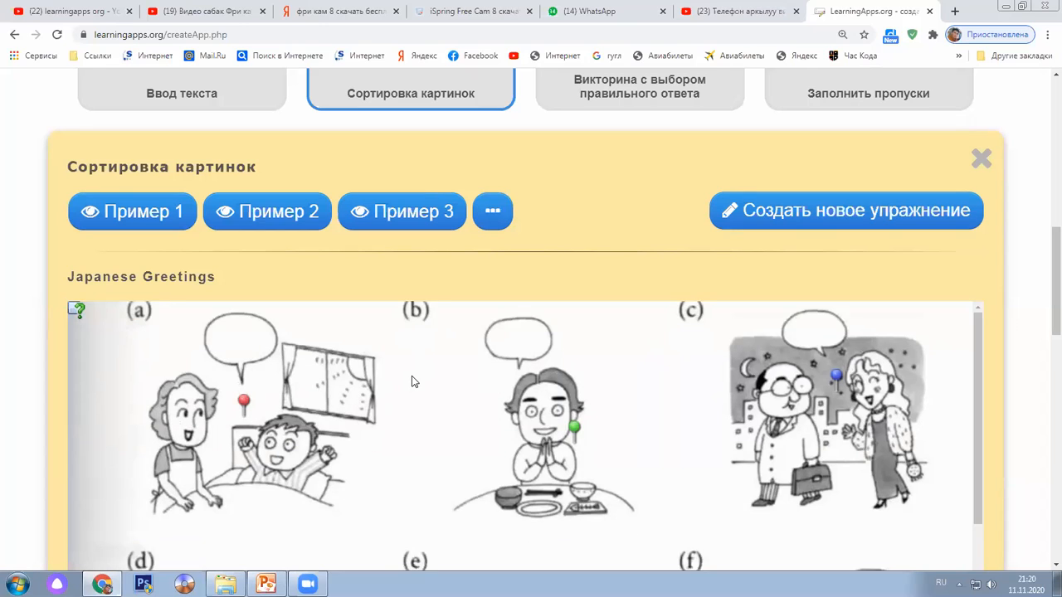
{"action": "scroll", "coordinate": [414, 381], "scroll_direction": "down", "scroll_amount": 6}
{"action": "scroll", "coordinate": [1043, 470], "scroll_direction": "down", "scroll_amount": 2}
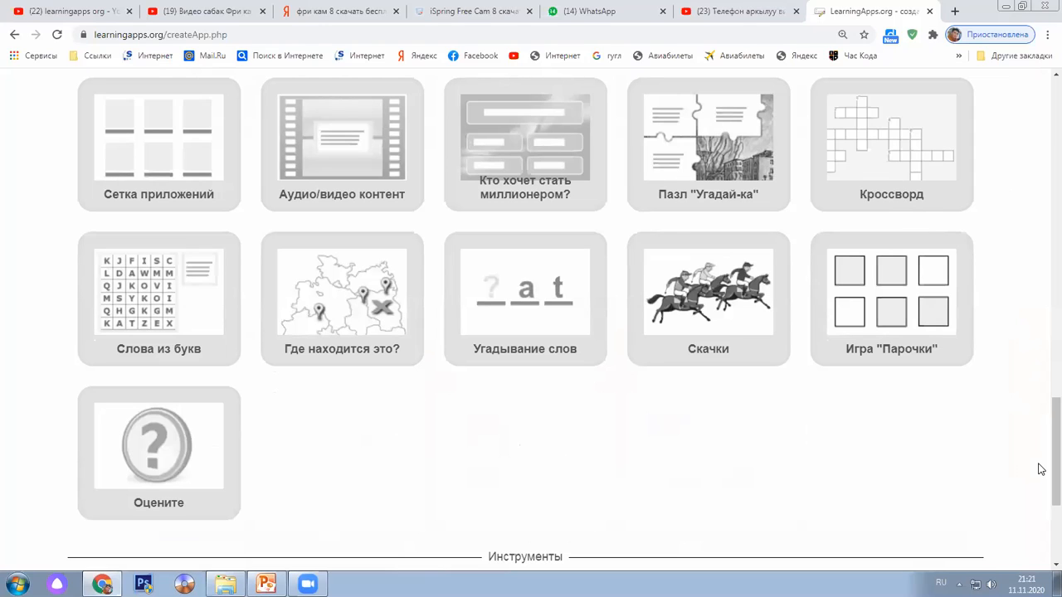
Browse the Цветы. Кроссворд example's ten-word numbered crossword grid over the flower photo
{"action": "scroll", "coordinate": [976, 422], "scroll_direction": "down", "scroll_amount": 2}
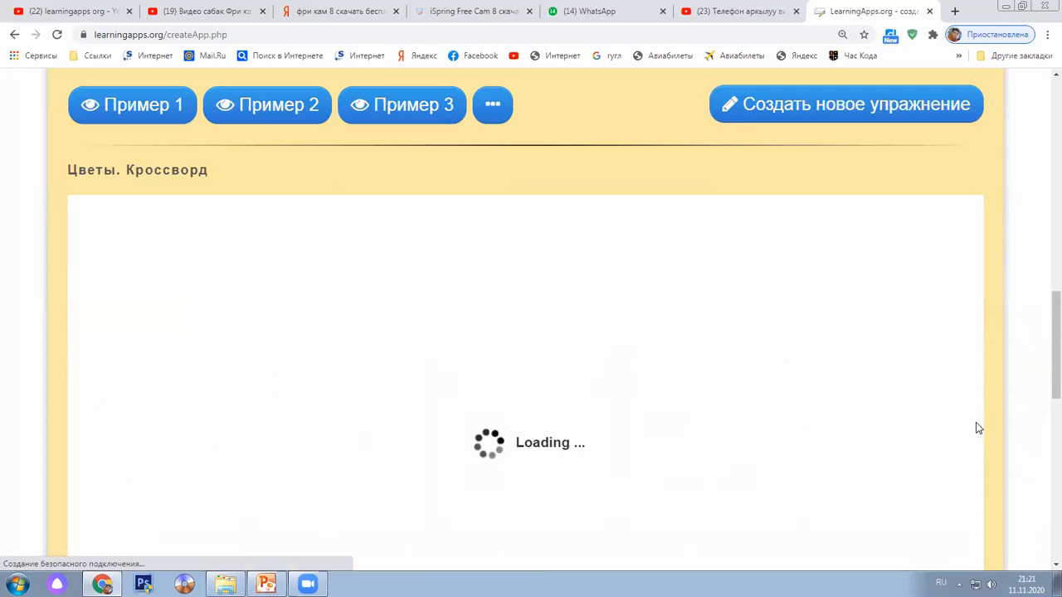
{"action": "scroll", "coordinate": [946, 415], "scroll_direction": "down", "scroll_amount": 1}
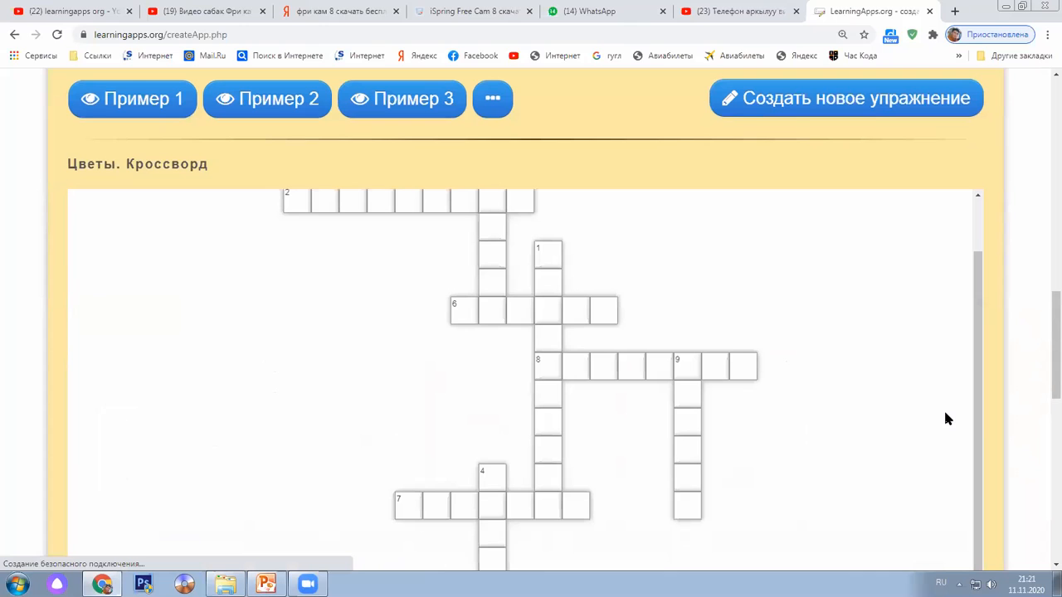
{"action": "scroll", "coordinate": [946, 419], "scroll_direction": "down", "scroll_amount": 4}
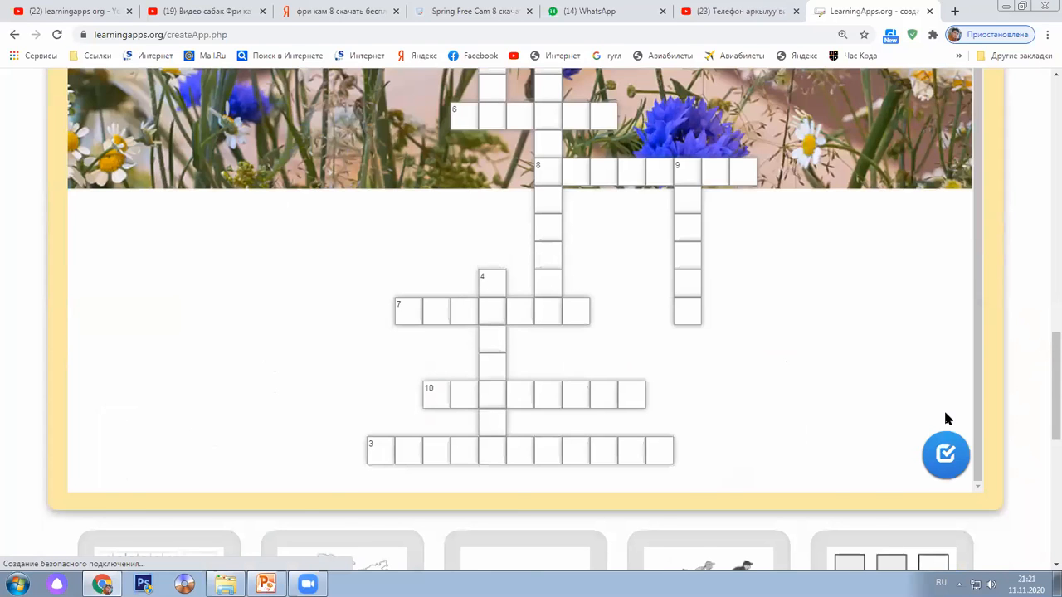
{"action": "scroll", "coordinate": [946, 419], "scroll_direction": "down", "scroll_amount": 2}
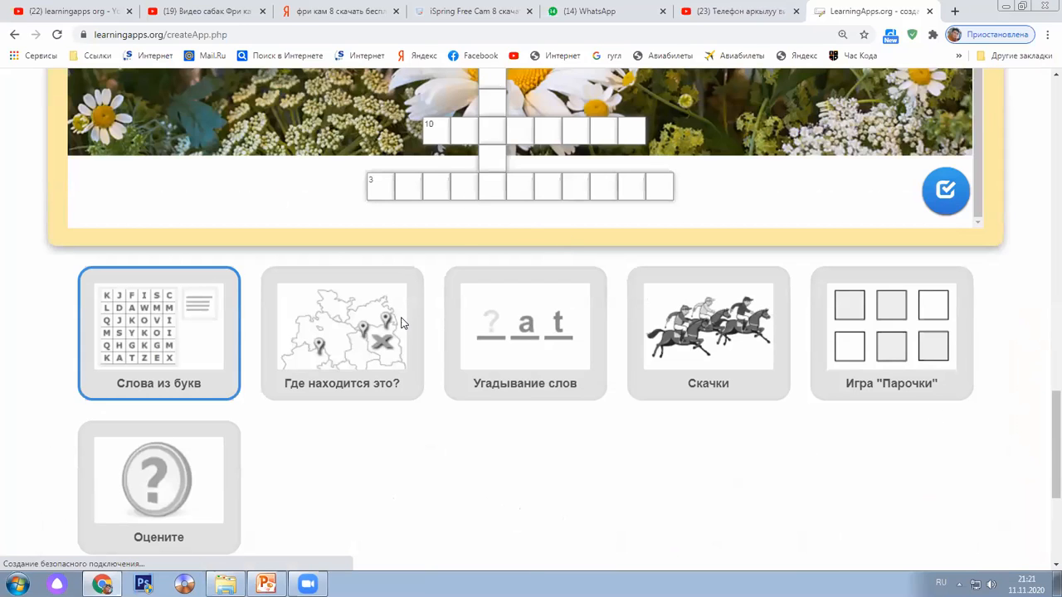
{"action": "scroll", "coordinate": [401, 322], "scroll_direction": "up", "scroll_amount": 2}
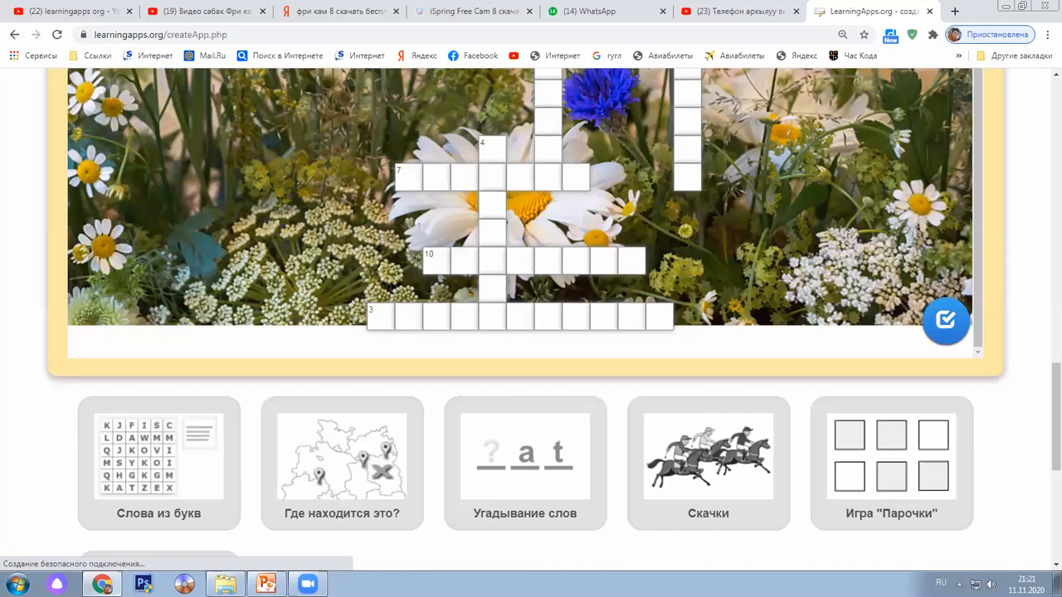
{"action": "scroll", "coordinate": [352, 450], "scroll_direction": "up", "scroll_amount": 5}
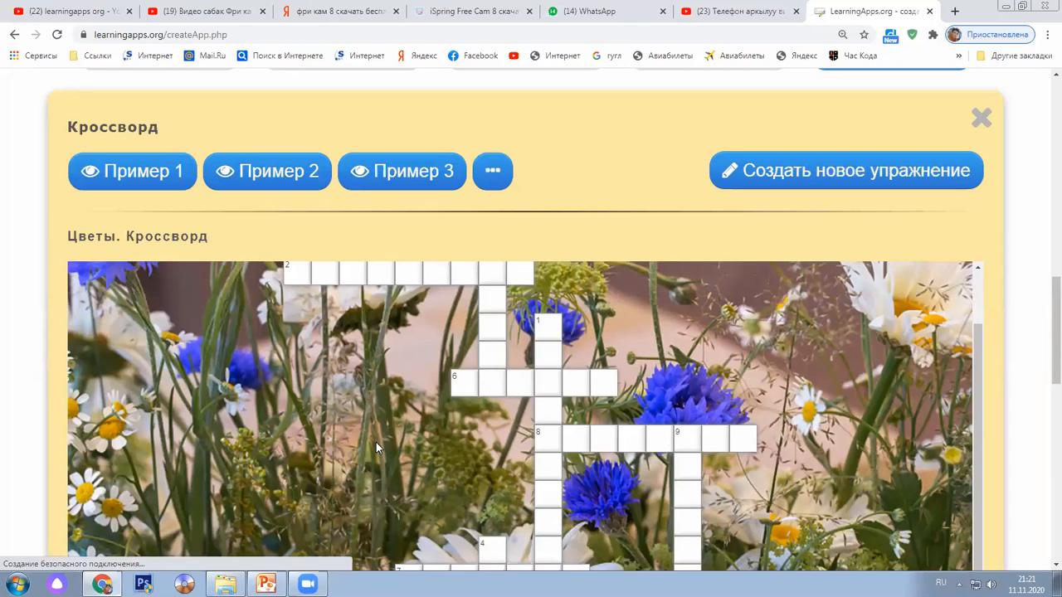
Open the Где находится это? example 'Футбол. Позиции игроков' and start it alone, dismissing the first question
{"action": "scroll", "coordinate": [376, 442], "scroll_direction": "down", "scroll_amount": 5}
{"action": "left_click", "coordinate": [376, 442]}
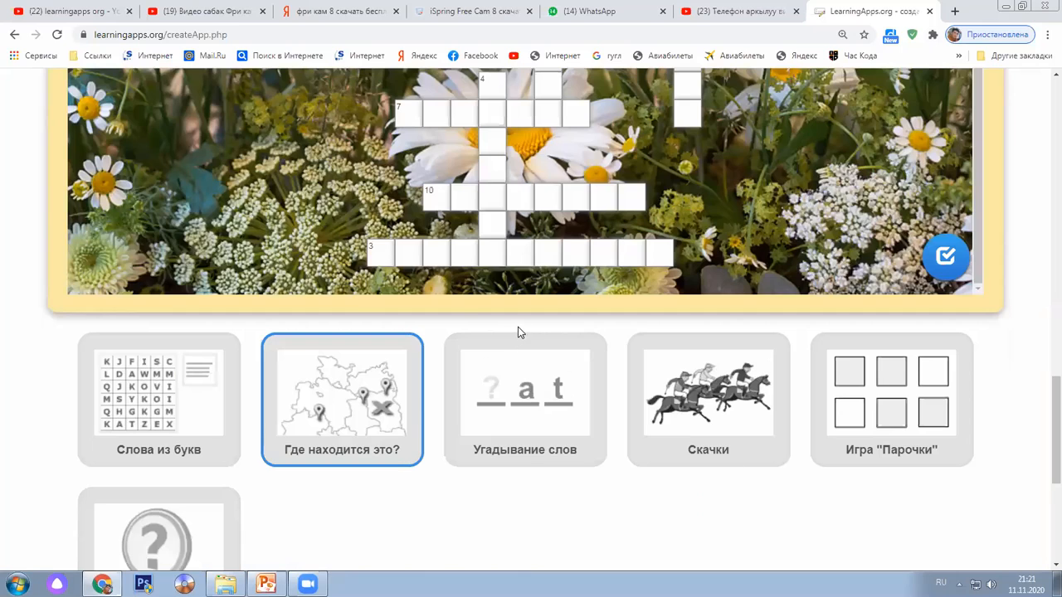
{"action": "scroll", "coordinate": [509, 423], "scroll_direction": "down", "scroll_amount": 3}
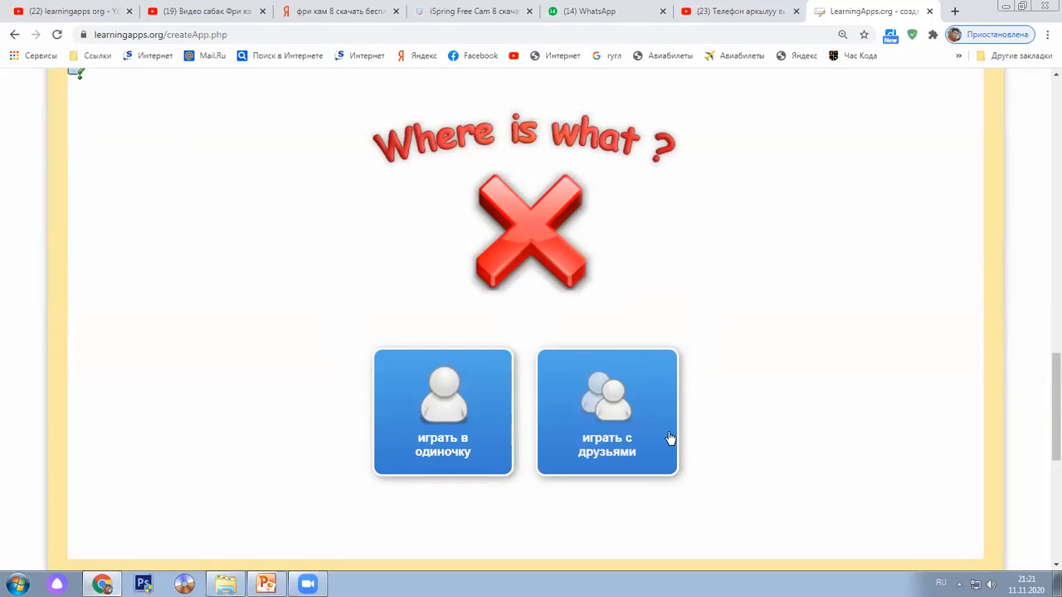
{"action": "left_click", "coordinate": [455, 413]}
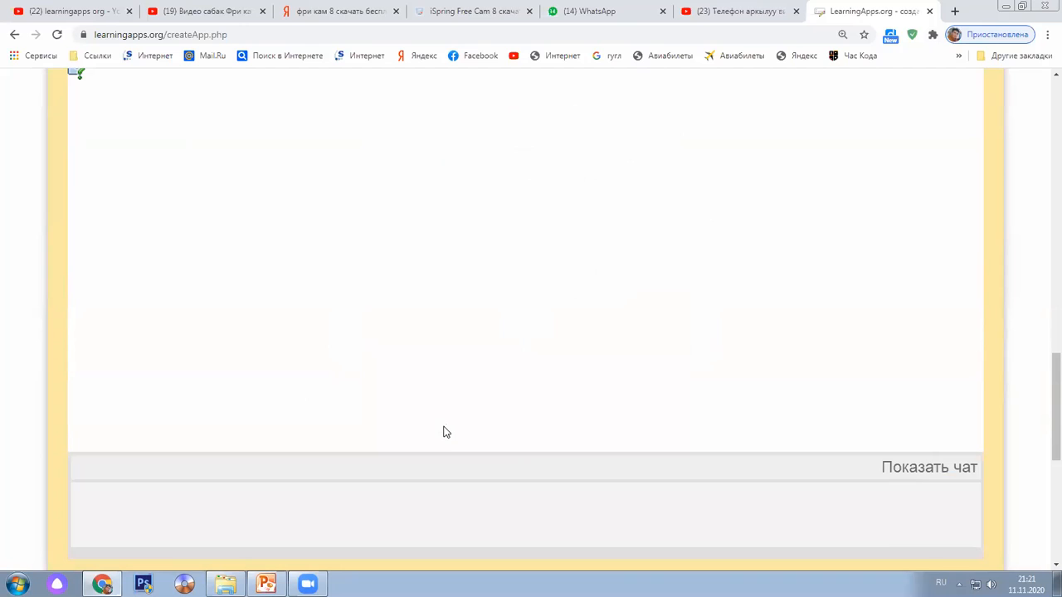
{"action": "scroll", "coordinate": [444, 427], "scroll_direction": "up", "scroll_amount": 3}
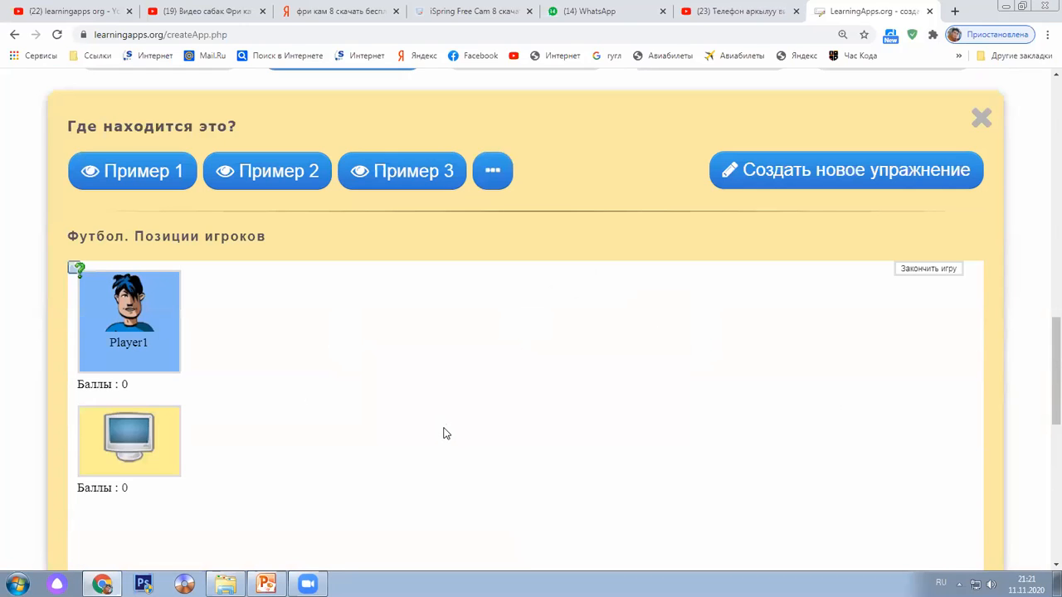
{"action": "scroll", "coordinate": [443, 428], "scroll_direction": "down", "scroll_amount": 1}
{"action": "left_click", "coordinate": [548, 292]}
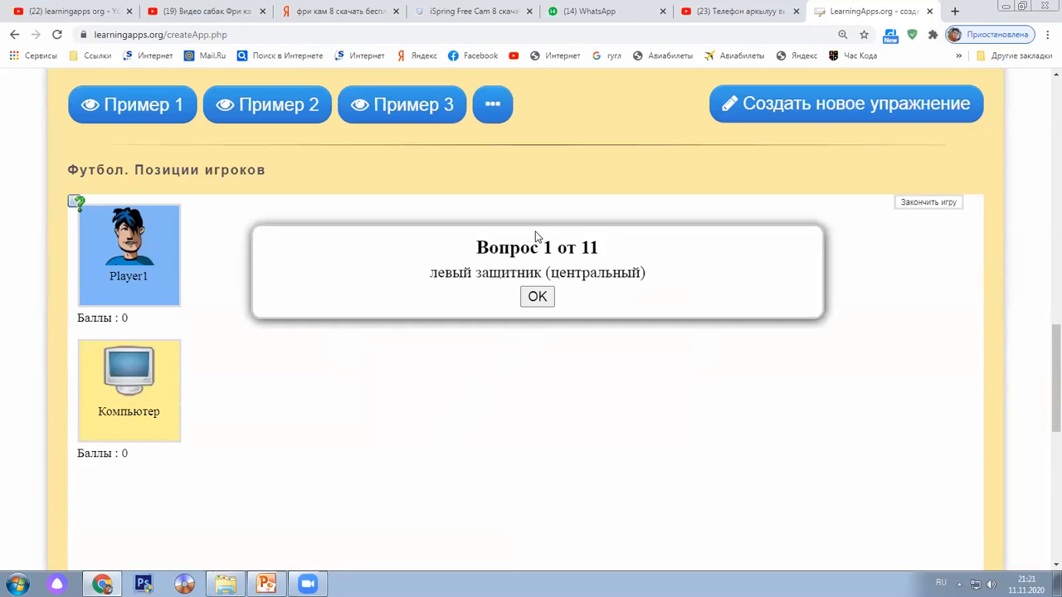
Look over the football pitch, then end the game and confirm to return to player selection
{"action": "scroll", "coordinate": [528, 399], "scroll_direction": "down", "scroll_amount": 1}
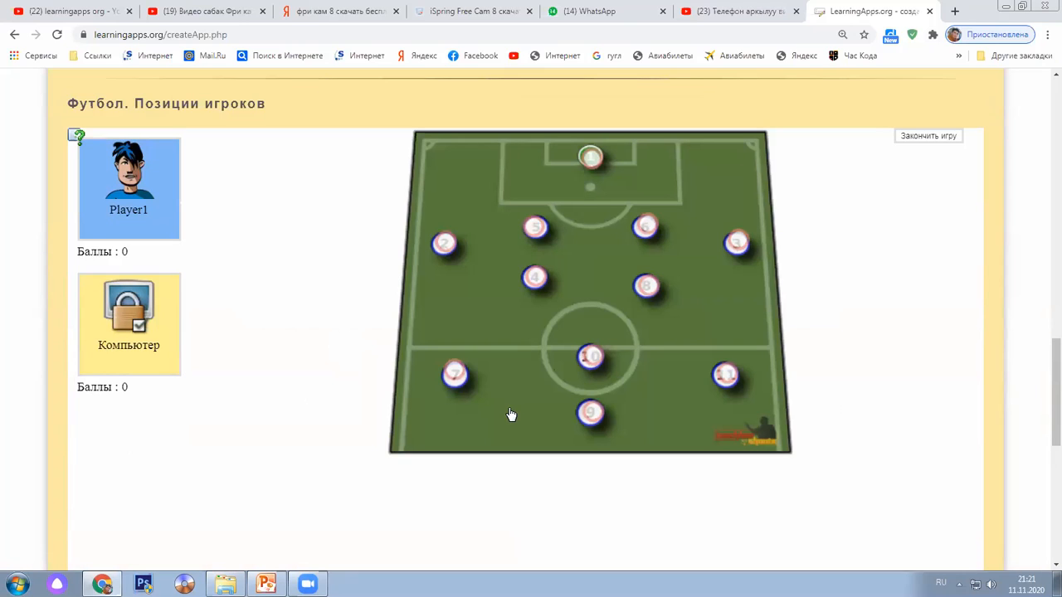
{"action": "scroll", "coordinate": [509, 415], "scroll_direction": "down", "scroll_amount": 2}
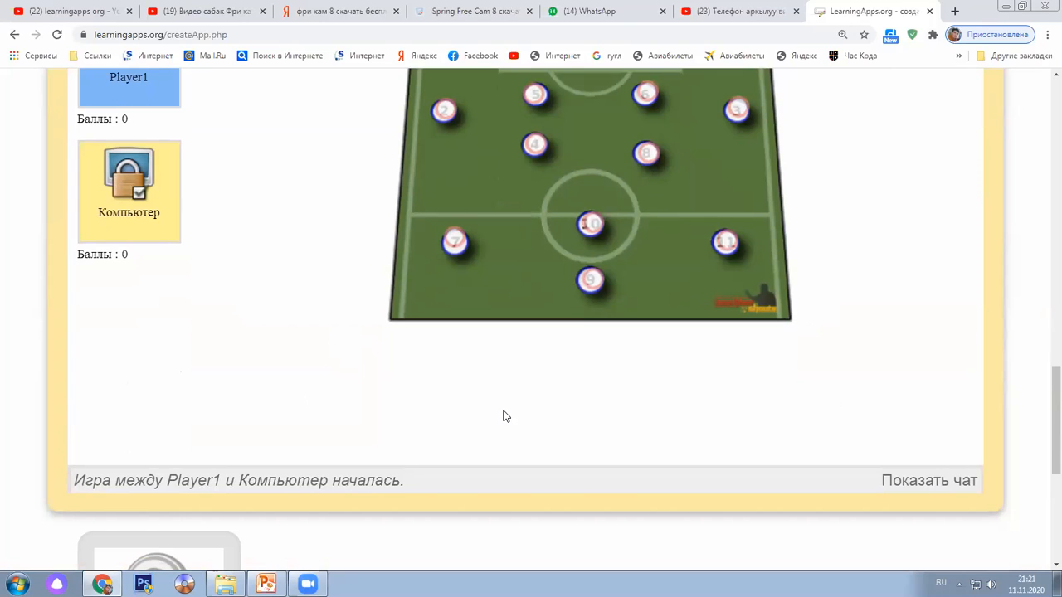
{"action": "scroll", "coordinate": [501, 416], "scroll_direction": "up", "scroll_amount": 2}
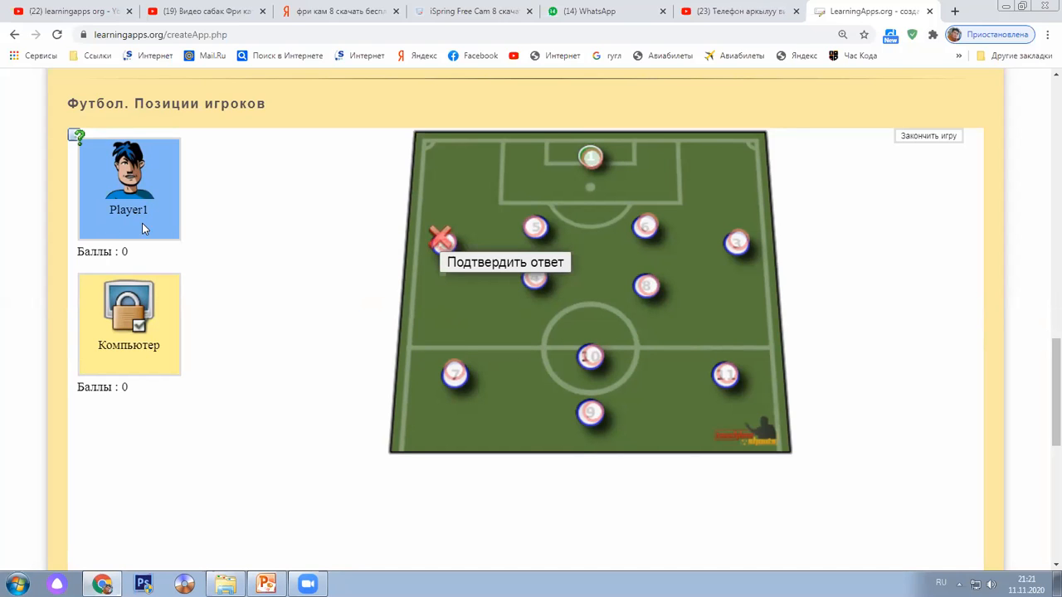
{"action": "scroll", "coordinate": [152, 316], "scroll_direction": "down", "scroll_amount": 2}
{"action": "scroll", "coordinate": [149, 324], "scroll_direction": "down", "scroll_amount": 3}
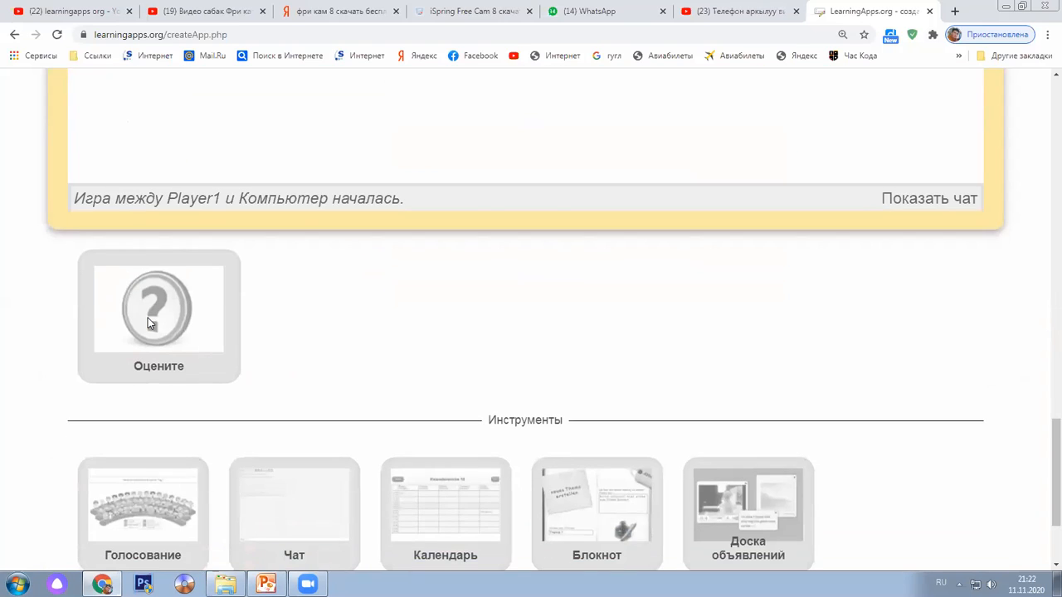
{"action": "scroll", "coordinate": [150, 324], "scroll_direction": "down", "scroll_amount": 1}
{"action": "scroll", "coordinate": [237, 365], "scroll_direction": "up", "scroll_amount": 6}
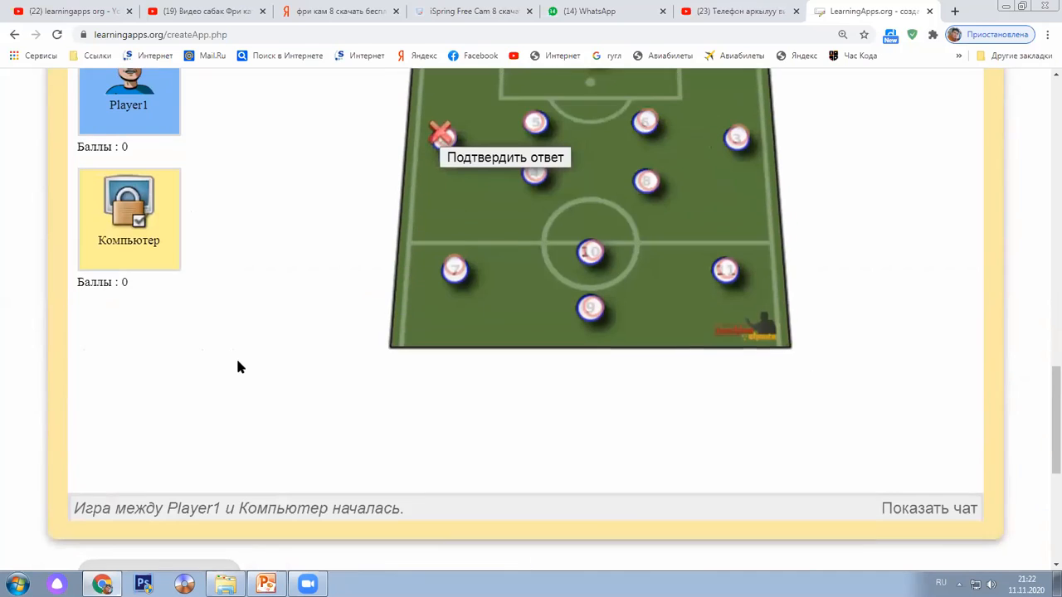
{"action": "scroll", "coordinate": [170, 248], "scroll_direction": "up", "scroll_amount": 3}
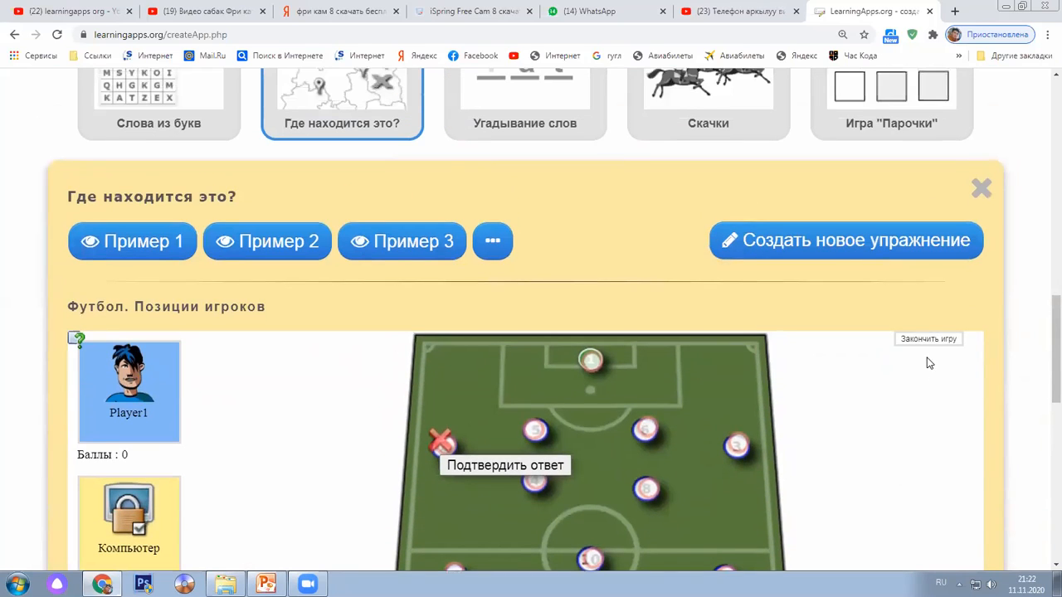
{"action": "left_click", "coordinate": [925, 339]}
{"action": "left_click", "coordinate": [585, 112]}
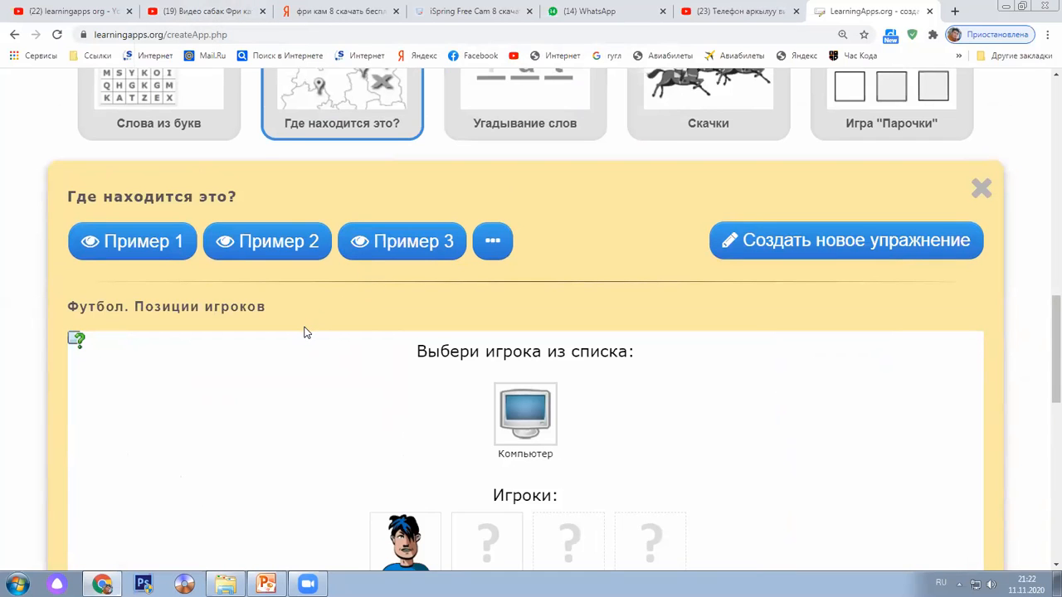
Scroll back up to the Найти пару, Классификация, Хронологическая линейка and Простой порядок tiles
{"action": "scroll", "coordinate": [303, 336], "scroll_direction": "up", "scroll_amount": 2}
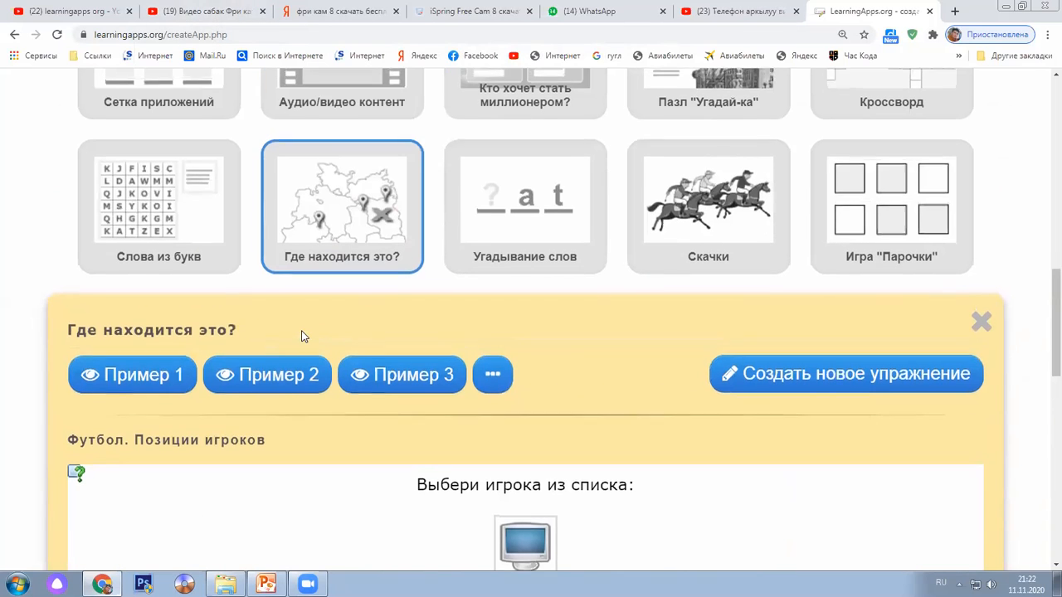
{"action": "scroll", "coordinate": [410, 316], "scroll_direction": "up", "scroll_amount": 2}
{"action": "scroll", "coordinate": [434, 332], "scroll_direction": "up", "scroll_amount": 1}
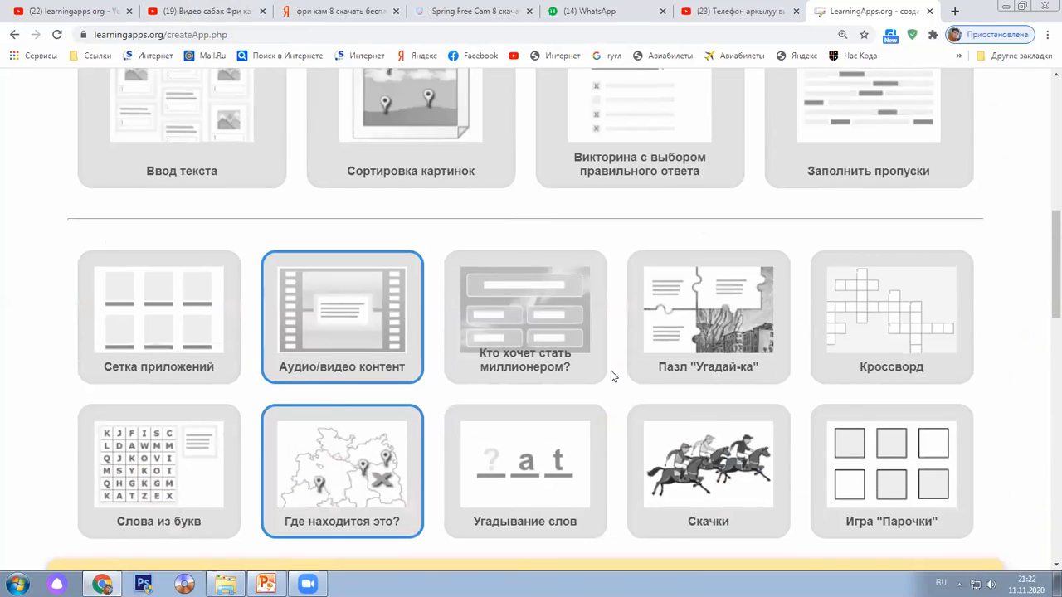
{"action": "scroll", "coordinate": [614, 375], "scroll_direction": "up", "scroll_amount": 2}
{"action": "scroll", "coordinate": [631, 382], "scroll_direction": "up", "scroll_amount": 3}
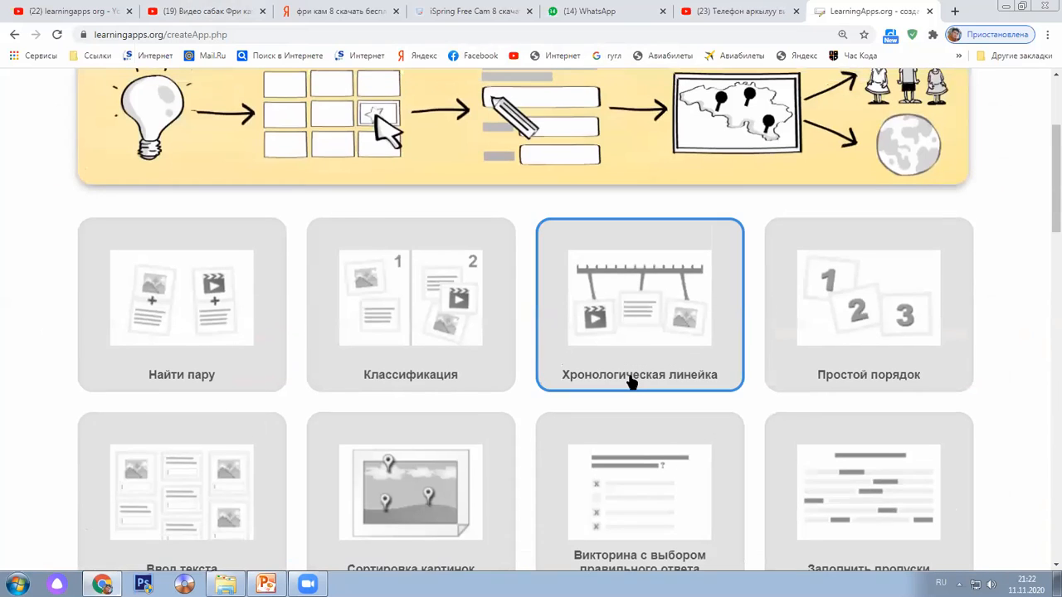
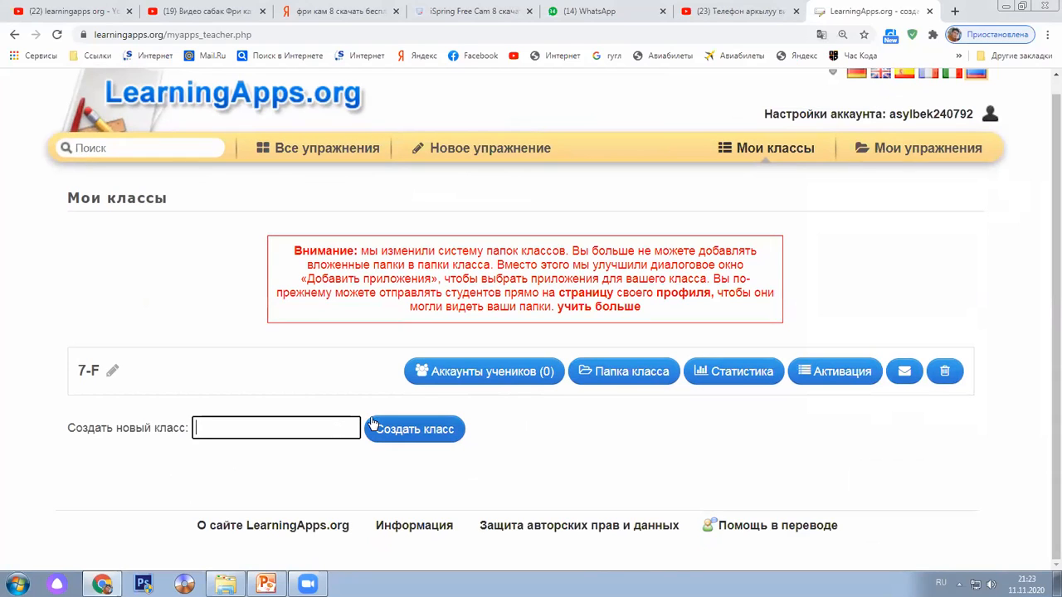
Create the class 8-ф and open new student account creation from its Аккаунты учеников page
{"action": "type", "text": "8-ф"}
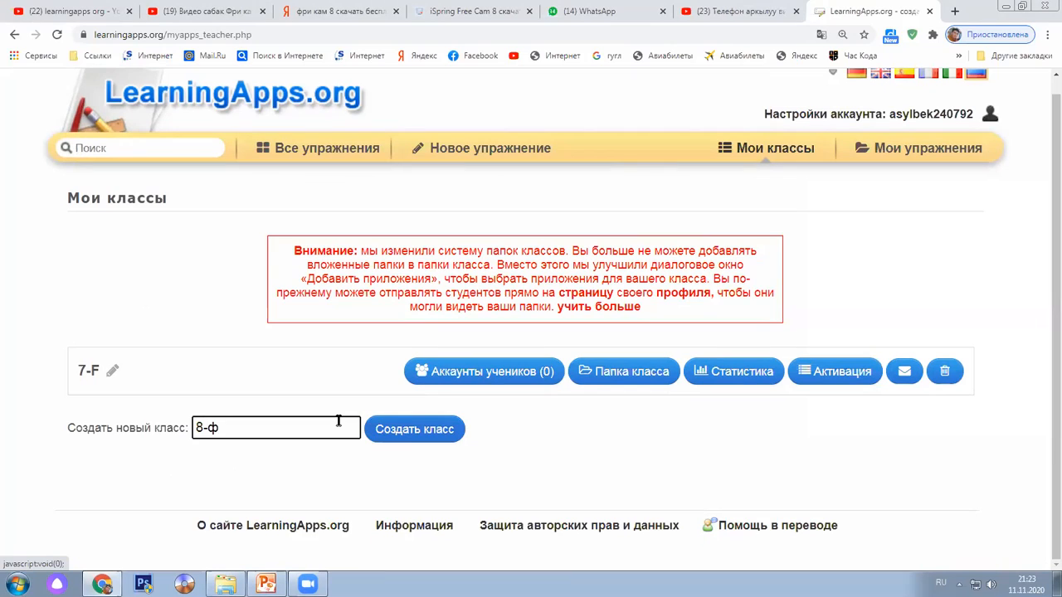
{"action": "left_click", "coordinate": [437, 433]}
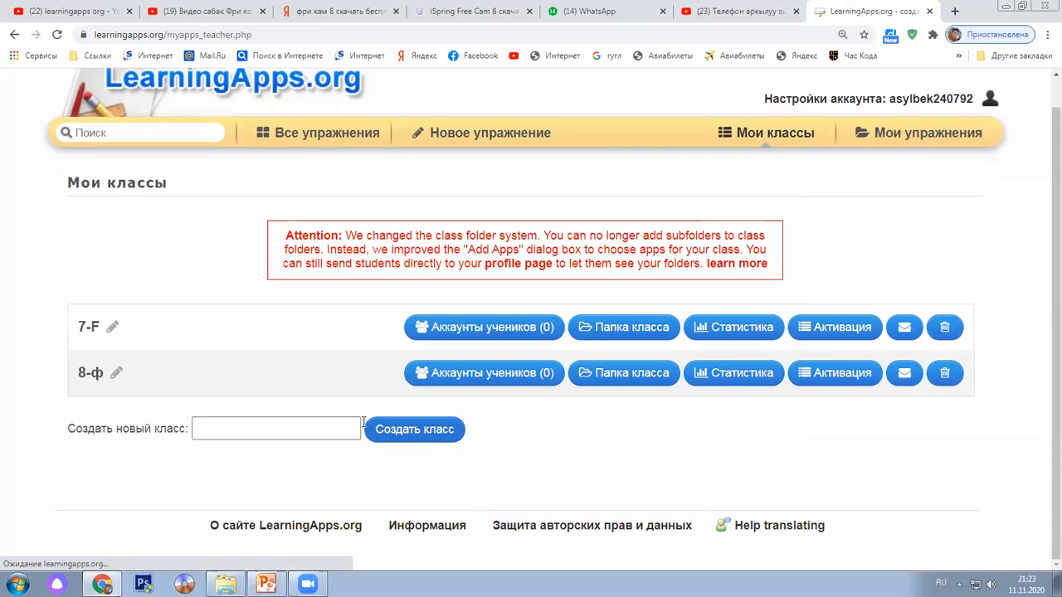
{"action": "left_click", "coordinate": [543, 382]}
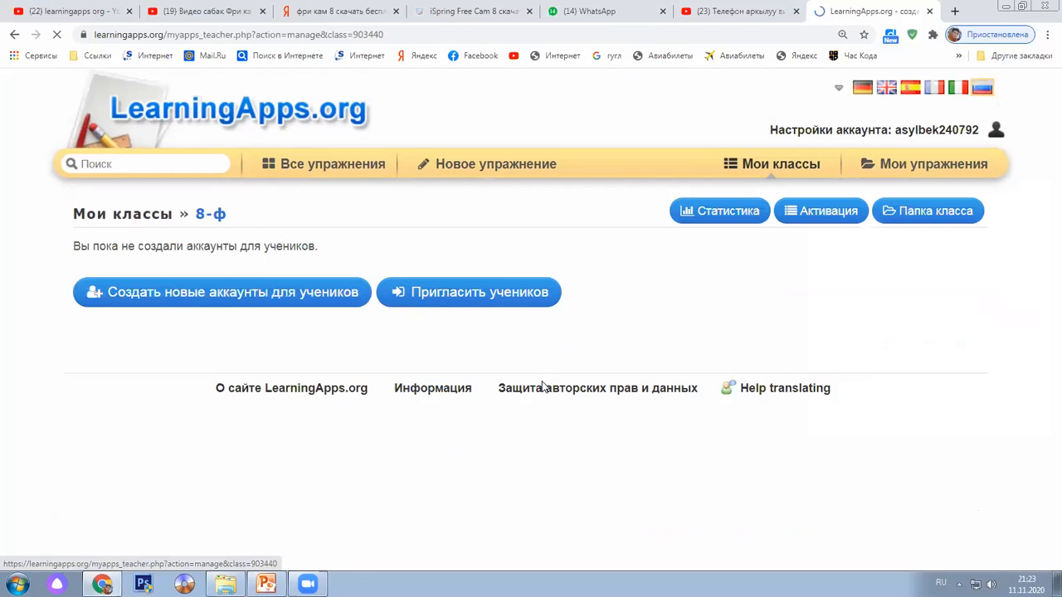
{"action": "left_click", "coordinate": [297, 307]}
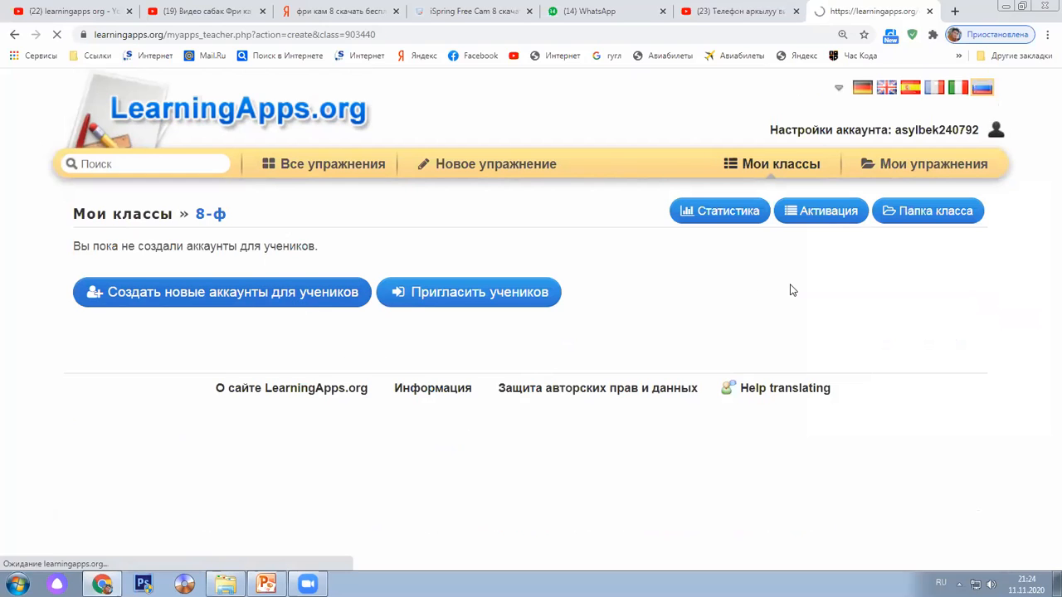
{"action": "left_click", "coordinate": [177, 368]}
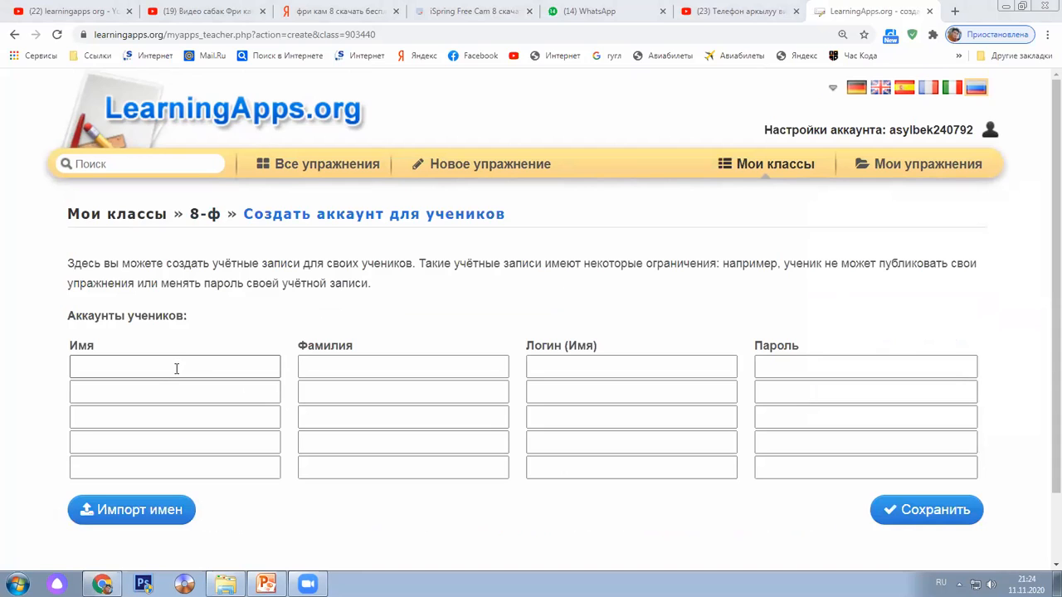
{"action": "left_click", "coordinate": [94, 520]}
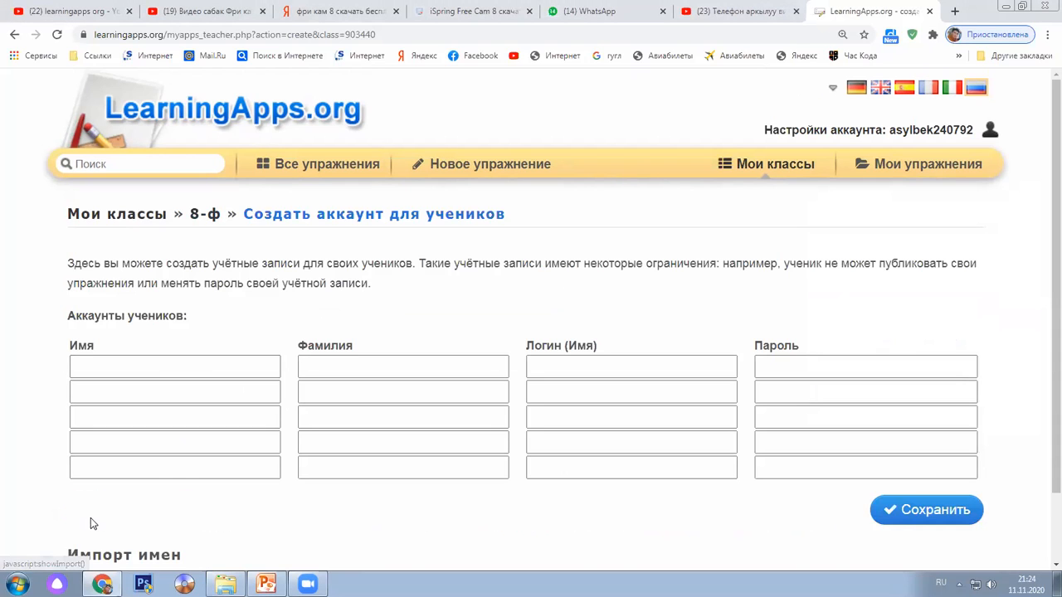
{"action": "scroll", "coordinate": [186, 484], "scroll_direction": "down", "scroll_amount": 4}
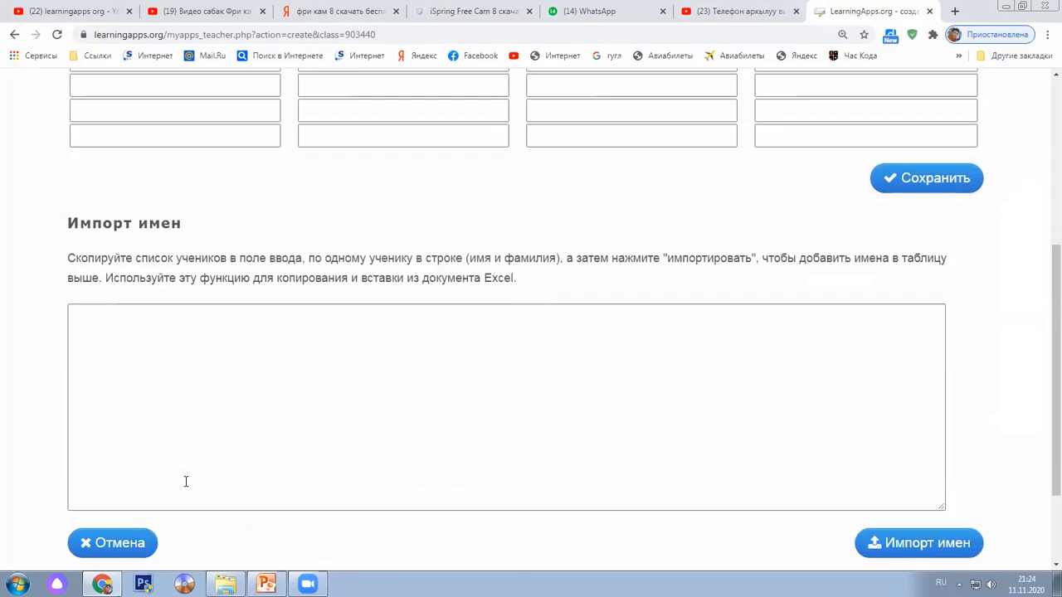
{"action": "scroll", "coordinate": [186, 481], "scroll_direction": "up", "scroll_amount": 1}
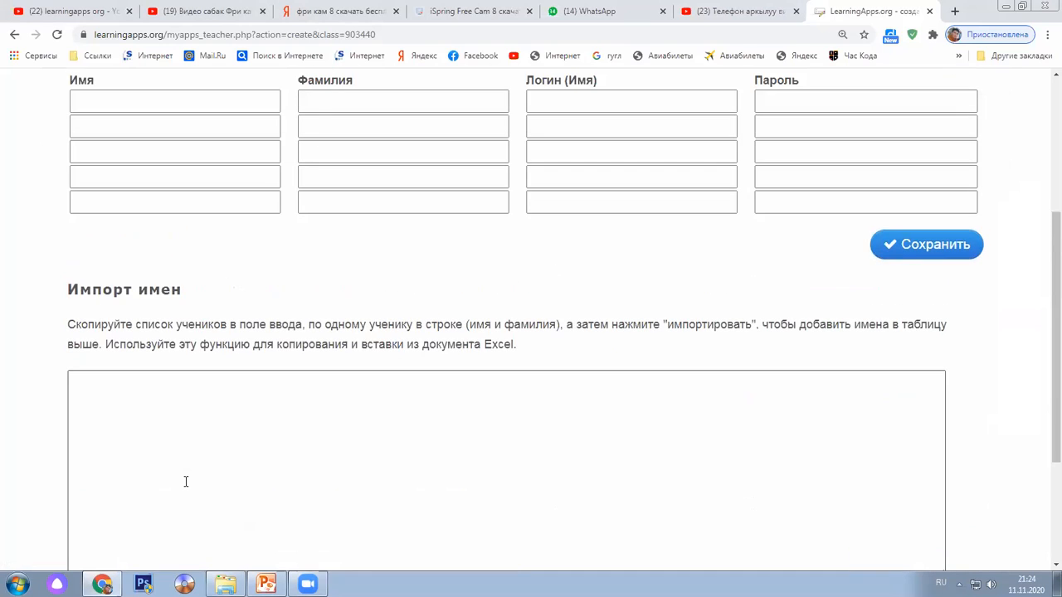
{"action": "scroll", "coordinate": [216, 424], "scroll_direction": "up", "scroll_amount": 2}
{"action": "left_click", "coordinate": [206, 298]}
{"action": "left_click", "coordinate": [350, 304]}
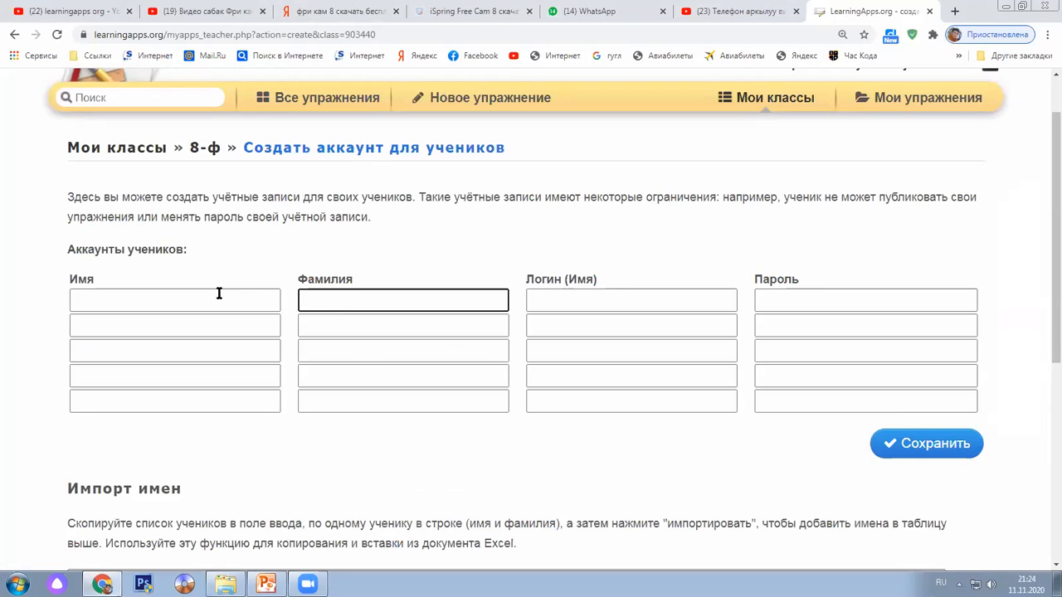
{"action": "left_click", "coordinate": [204, 294]}
{"action": "left_click", "coordinate": [325, 293]}
{"action": "left_click", "coordinate": [215, 325]}
{"action": "left_click", "coordinate": [309, 345]}
{"action": "left_click", "coordinate": [214, 299]}
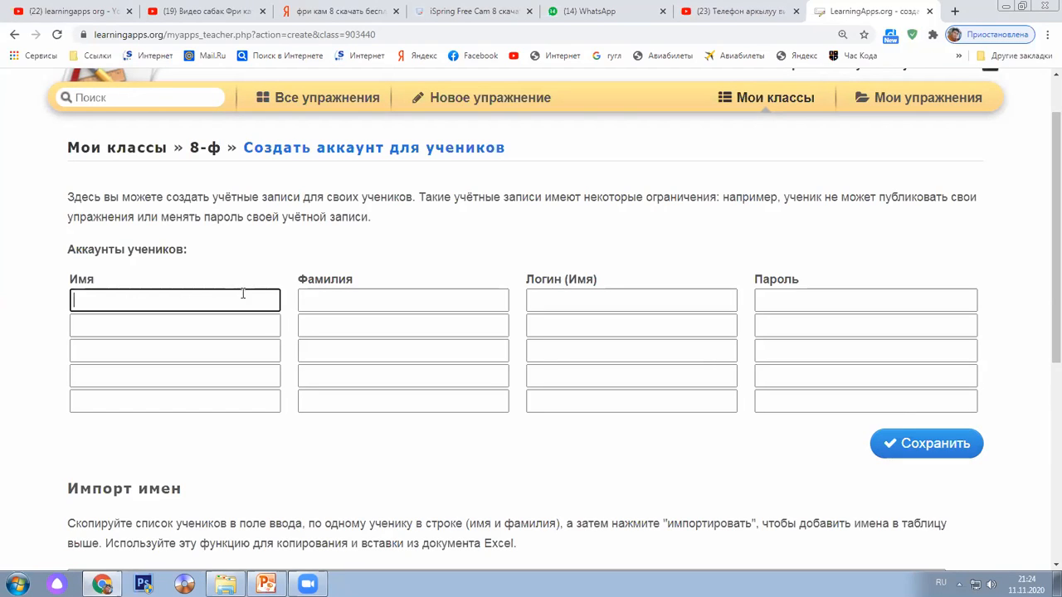
{"action": "left_click", "coordinate": [332, 295]}
{"action": "left_click", "coordinate": [244, 308]}
{"action": "left_click", "coordinate": [256, 325]}
{"action": "left_click", "coordinate": [355, 332]}
{"action": "scroll", "coordinate": [355, 342], "scroll_direction": "down", "scroll_amount": 2}
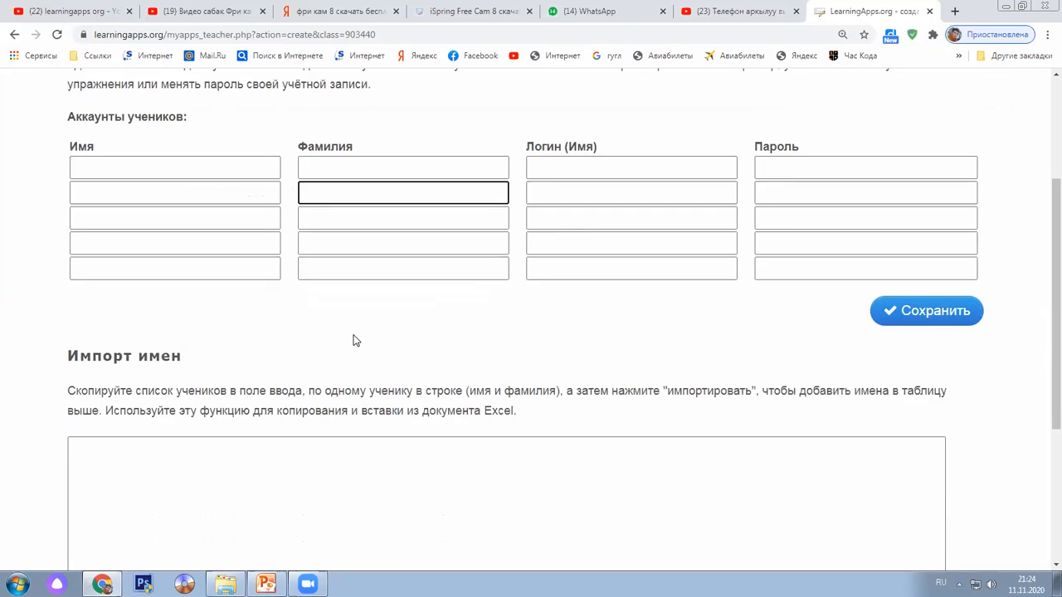
{"action": "left_click", "coordinate": [152, 388]}
{"action": "left_click_drag", "start_coordinate": [158, 389], "coordinate": [67, 390]}
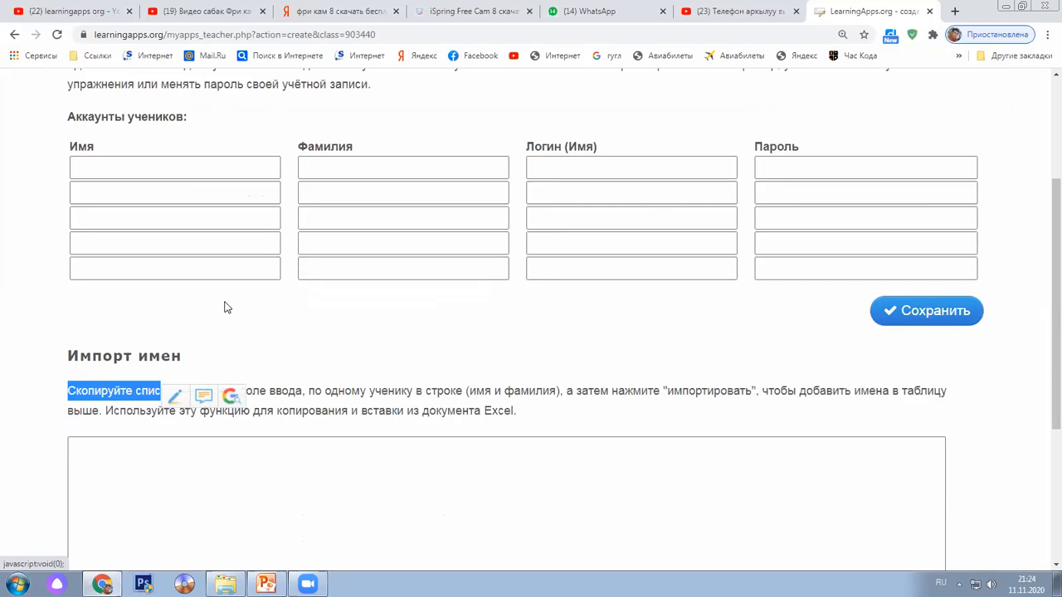
{"action": "left_click", "coordinate": [274, 362]}
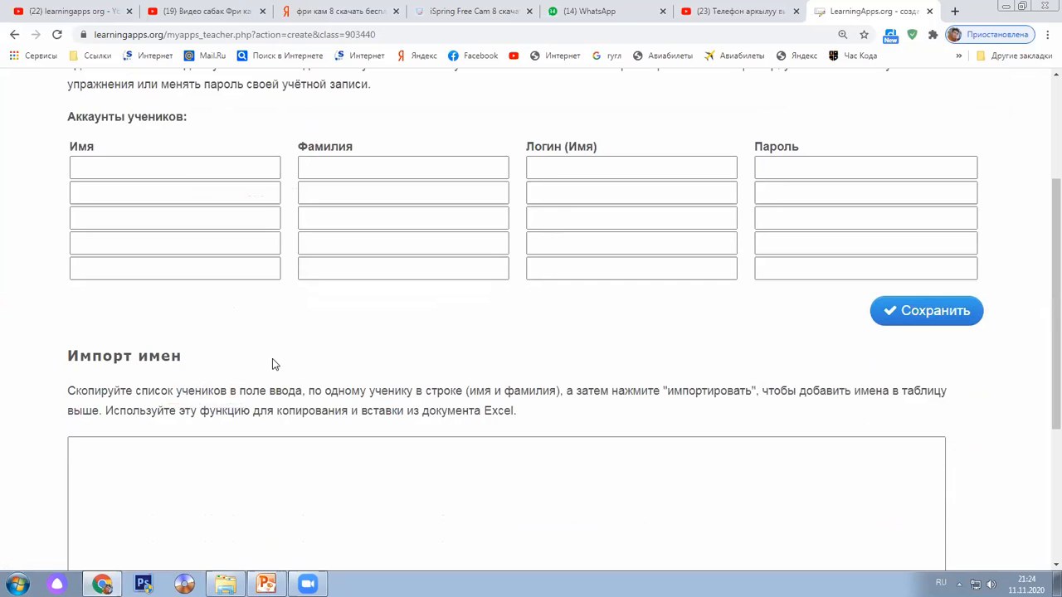
{"action": "scroll", "coordinate": [269, 363], "scroll_direction": "up", "scroll_amount": 1}
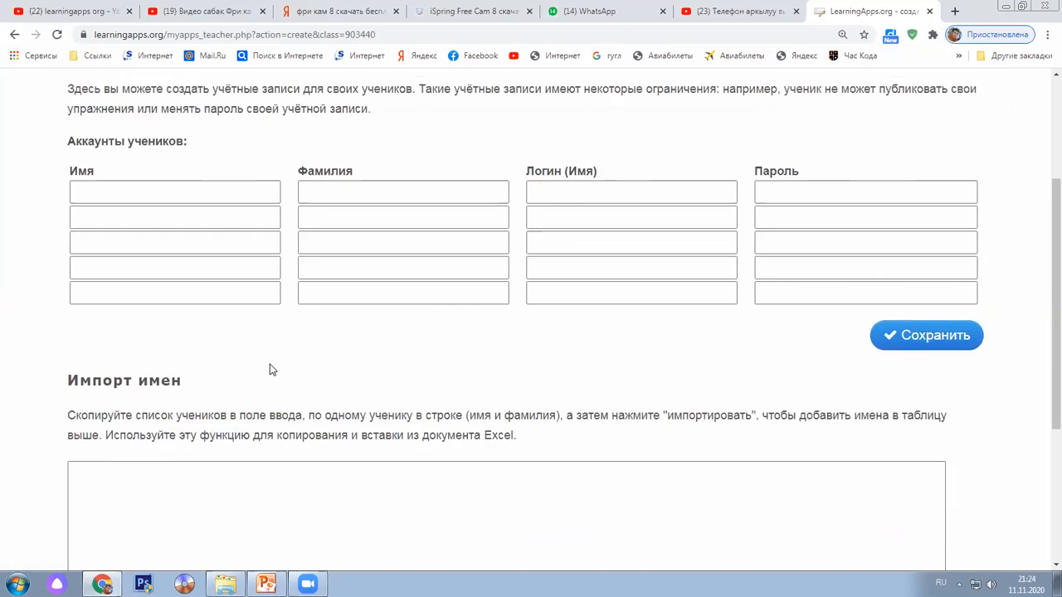
{"action": "left_click", "coordinate": [171, 227]}
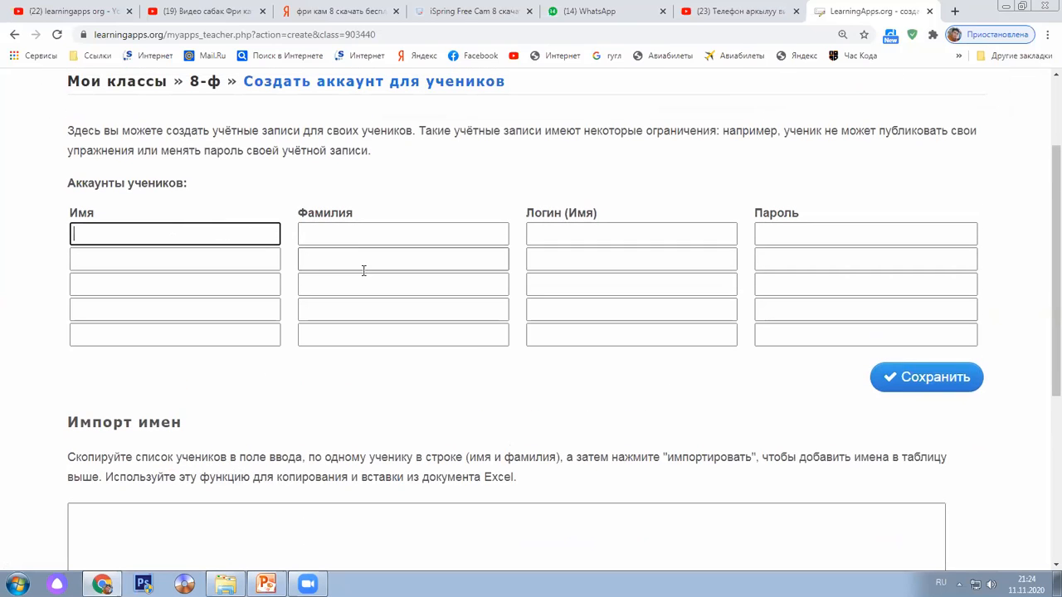
{"action": "left_click_drag", "start_coordinate": [74, 457], "coordinate": [404, 477]}
{"action": "left_click_drag", "start_coordinate": [147, 212], "coordinate": [465, 206]}
{"action": "left_click", "coordinate": [460, 208]}
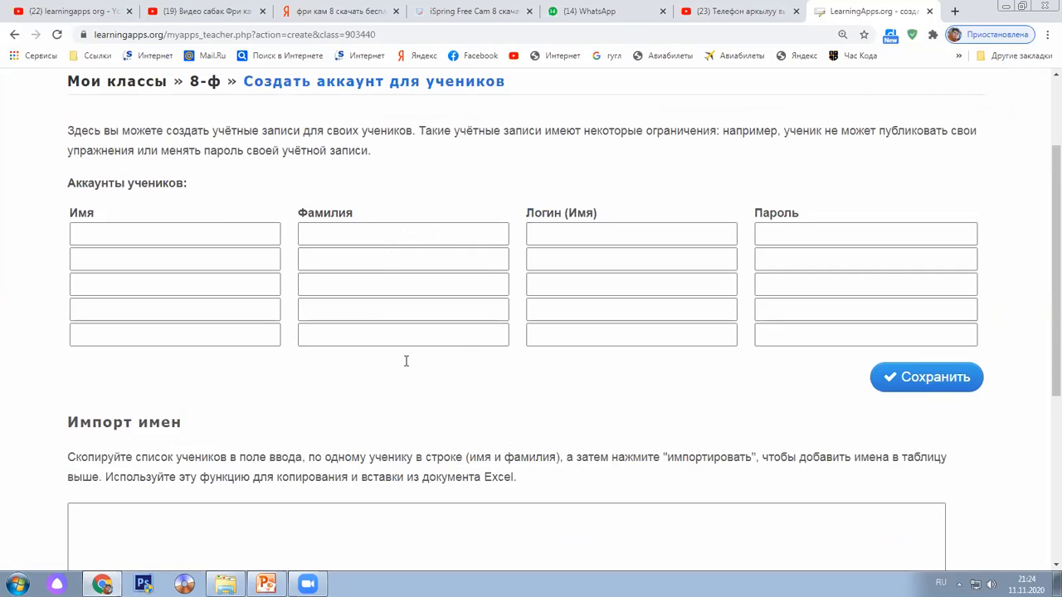
{"action": "scroll", "coordinate": [787, 72], "scroll_direction": "up", "scroll_amount": 3}
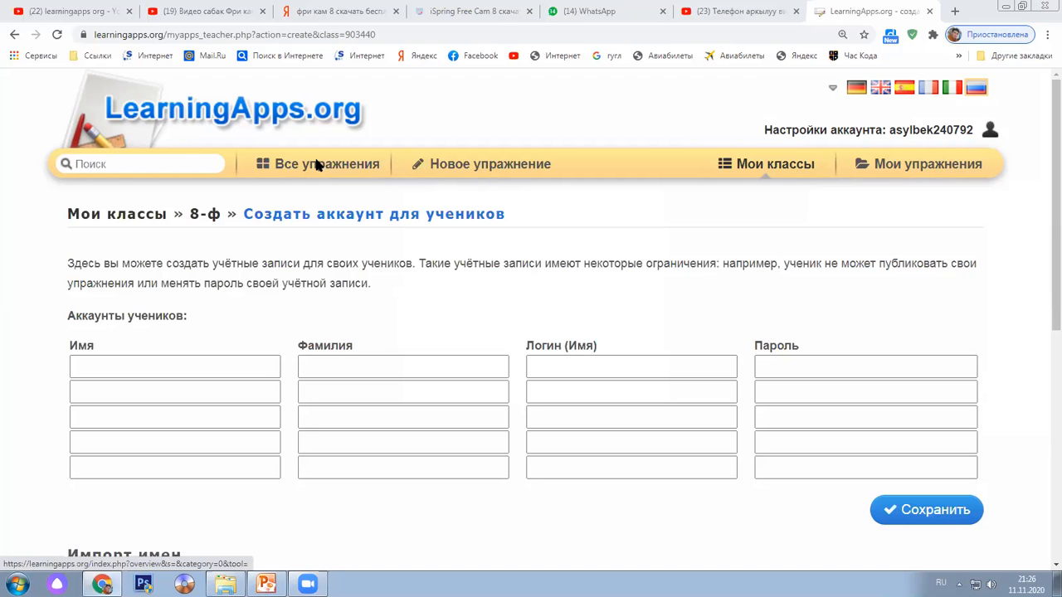
Browse the Все упражнения category list, scrolling through the exercise categories
{"action": "left_click", "coordinate": [501, 160]}
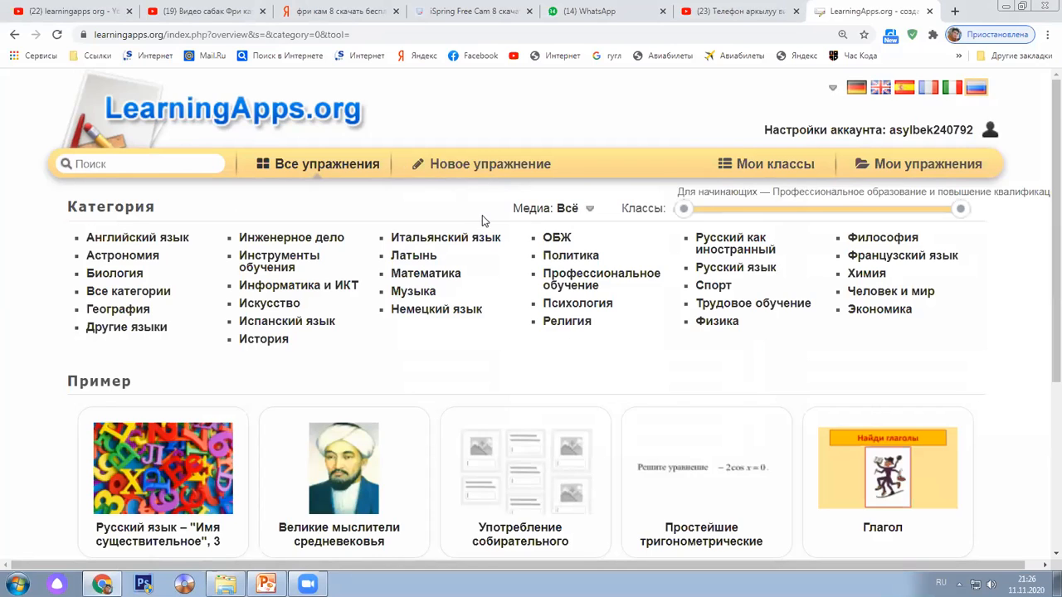
{"action": "scroll", "coordinate": [481, 221], "scroll_direction": "down", "scroll_amount": 1}
{"action": "scroll", "coordinate": [484, 220], "scroll_direction": "down", "scroll_amount": 1}
{"action": "scroll", "coordinate": [500, 218], "scroll_direction": "up", "scroll_amount": 2}
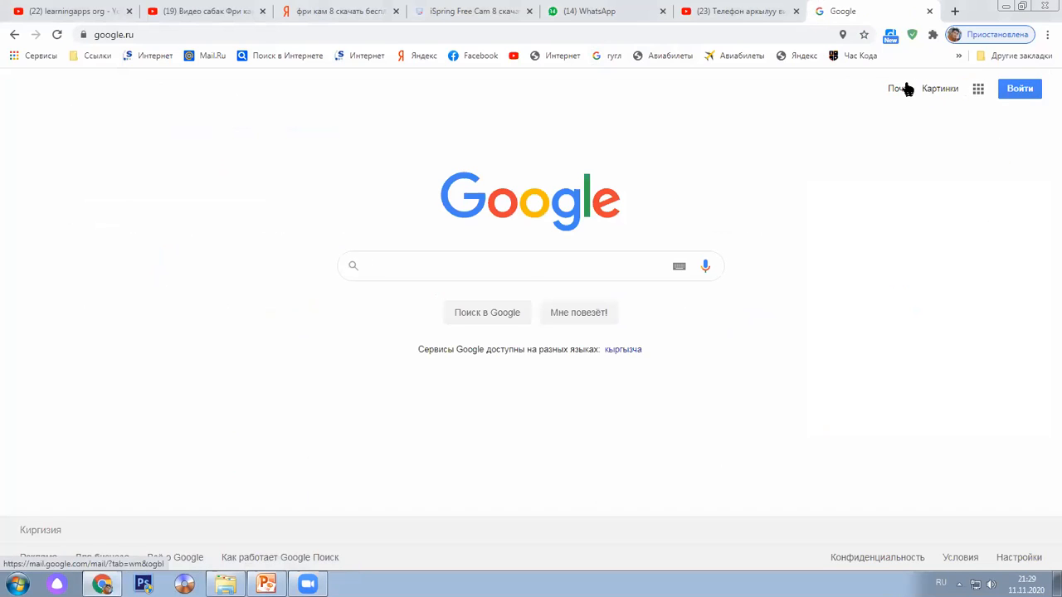
Reach the Google Forms home page via the Google apps grid, Документы and the Формы menu entry
{"action": "left_click", "coordinate": [977, 88]}
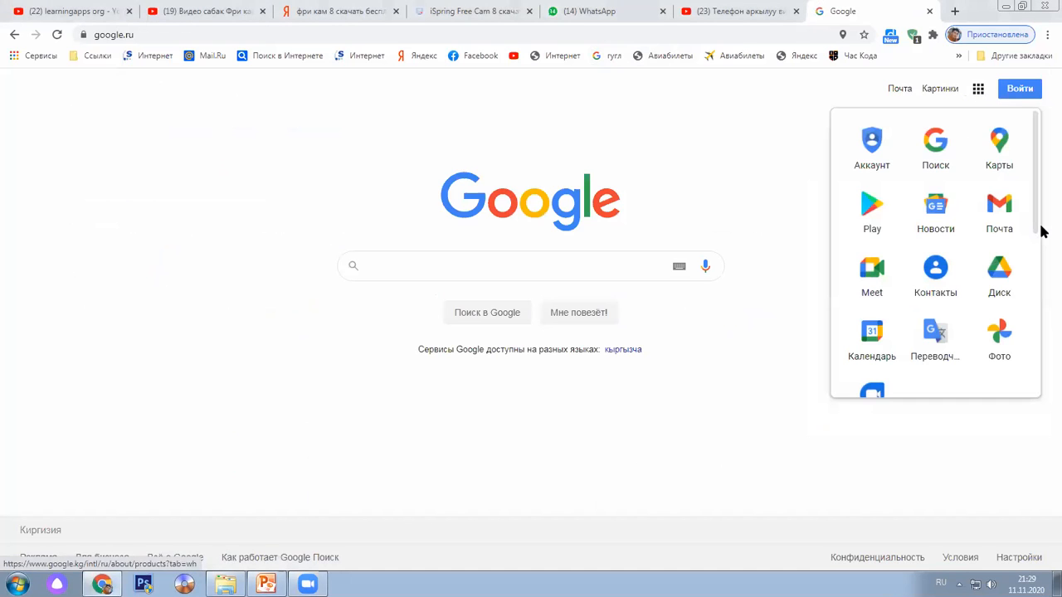
{"action": "scroll", "coordinate": [915, 272], "scroll_direction": "down", "scroll_amount": 1}
{"action": "scroll", "coordinate": [913, 269], "scroll_direction": "down", "scroll_amount": 3}
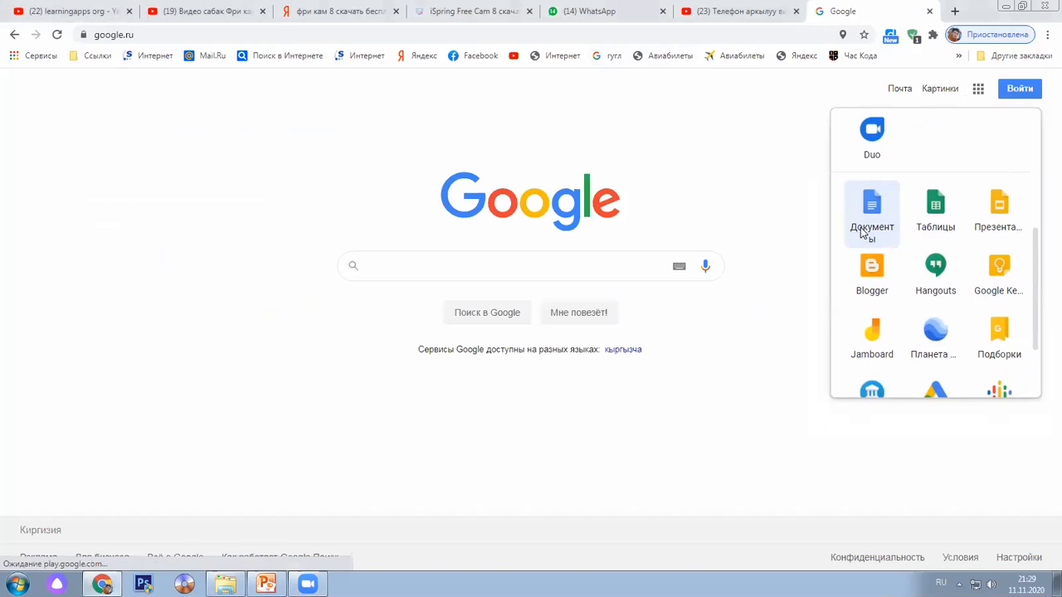
{"action": "left_click", "coordinate": [863, 235]}
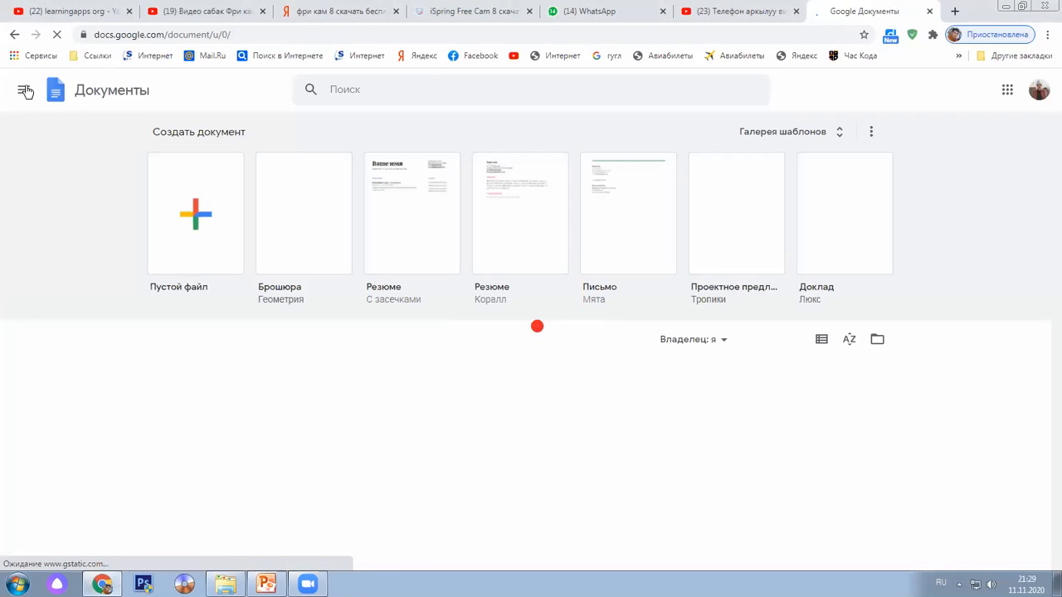
{"action": "left_click", "coordinate": [25, 91]}
{"action": "left_click", "coordinate": [52, 225]}
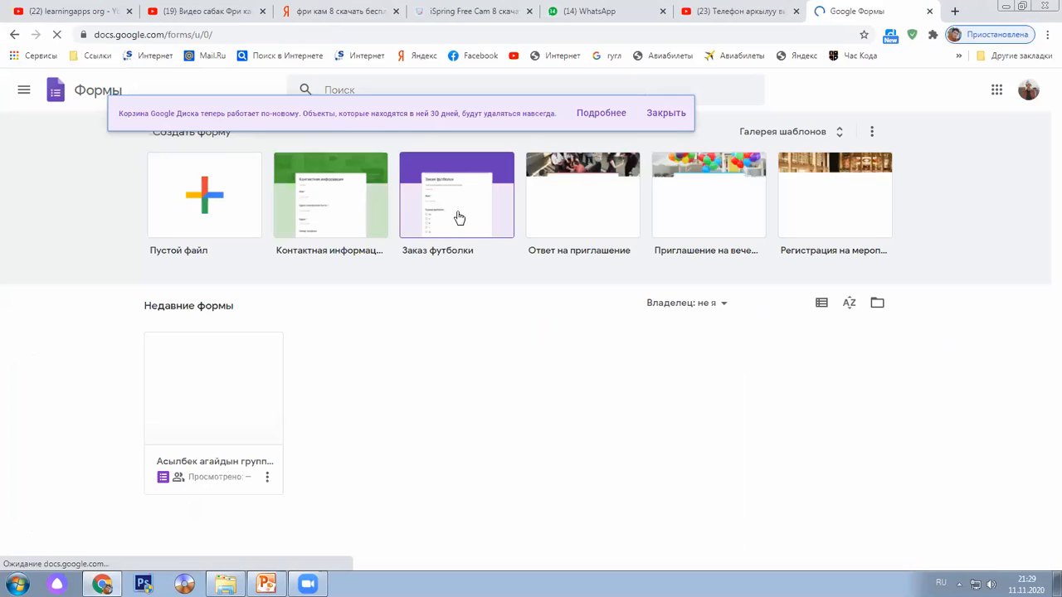
{"action": "left_click", "coordinate": [24, 93]}
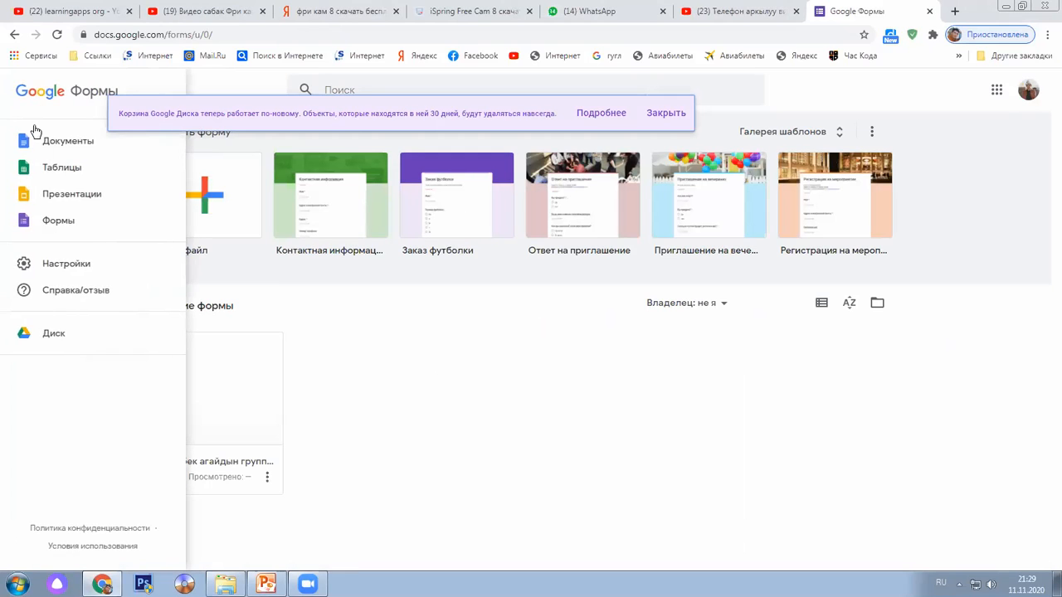
{"action": "left_click", "coordinate": [63, 222]}
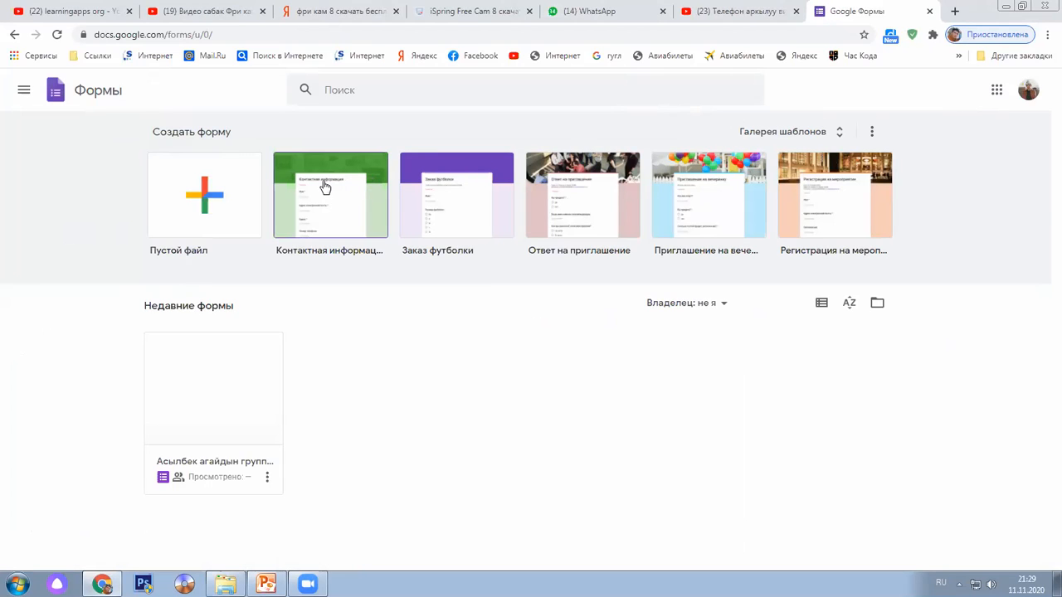
Create a blank form, switch on quiz mode in the Тесты settings, then close settings
{"action": "left_click", "coordinate": [214, 199]}
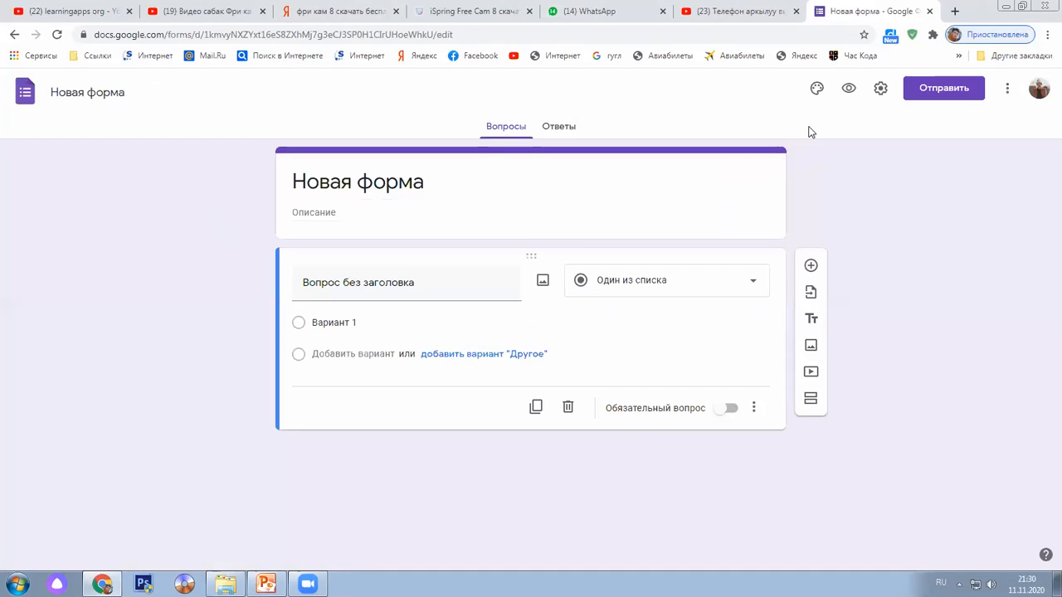
{"action": "left_click", "coordinate": [879, 89]}
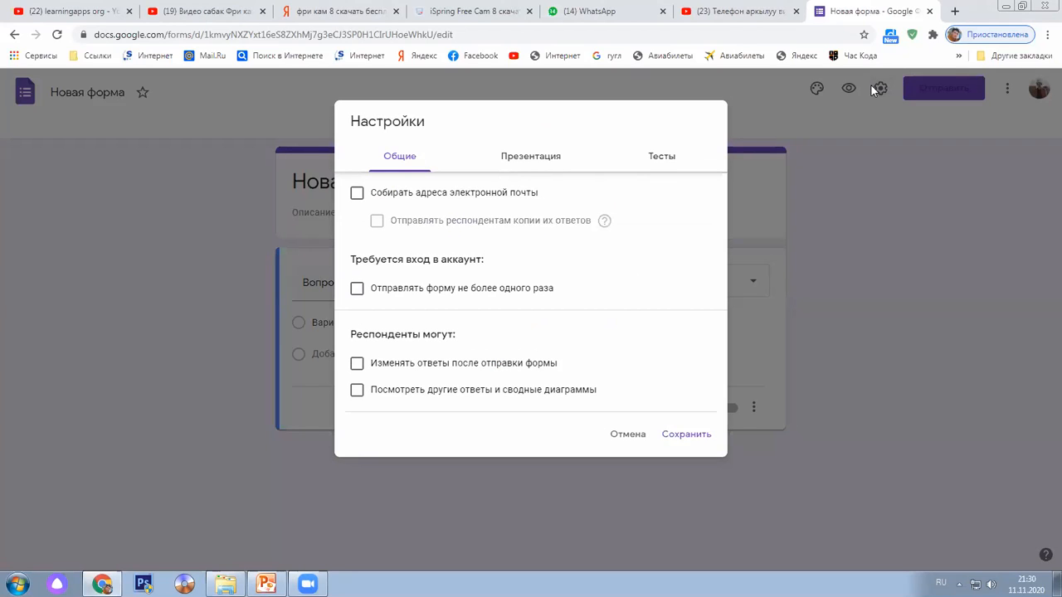
{"action": "left_click", "coordinate": [540, 165]}
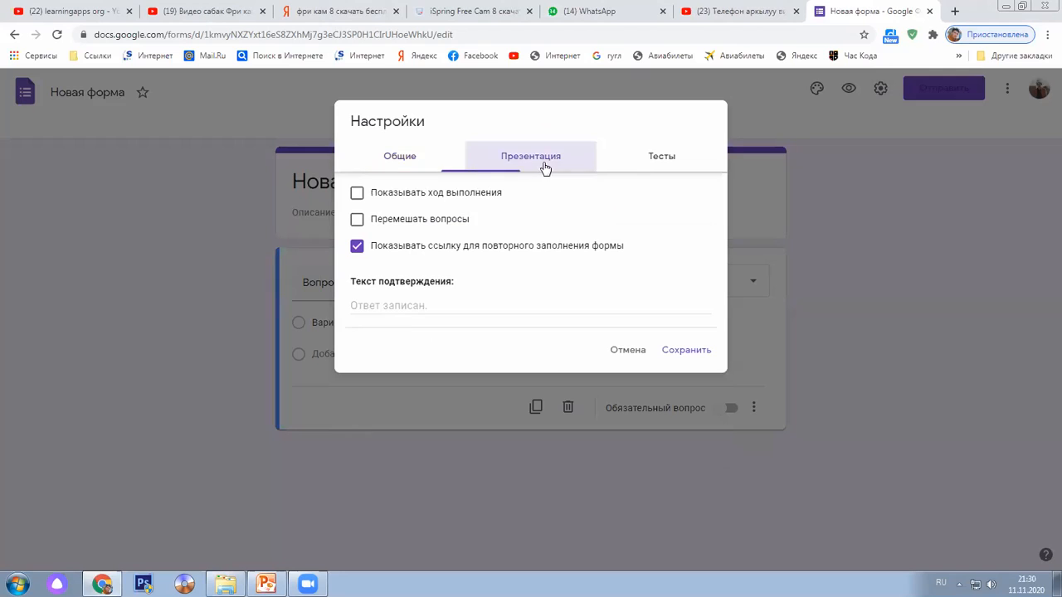
{"action": "left_click", "coordinate": [644, 163]}
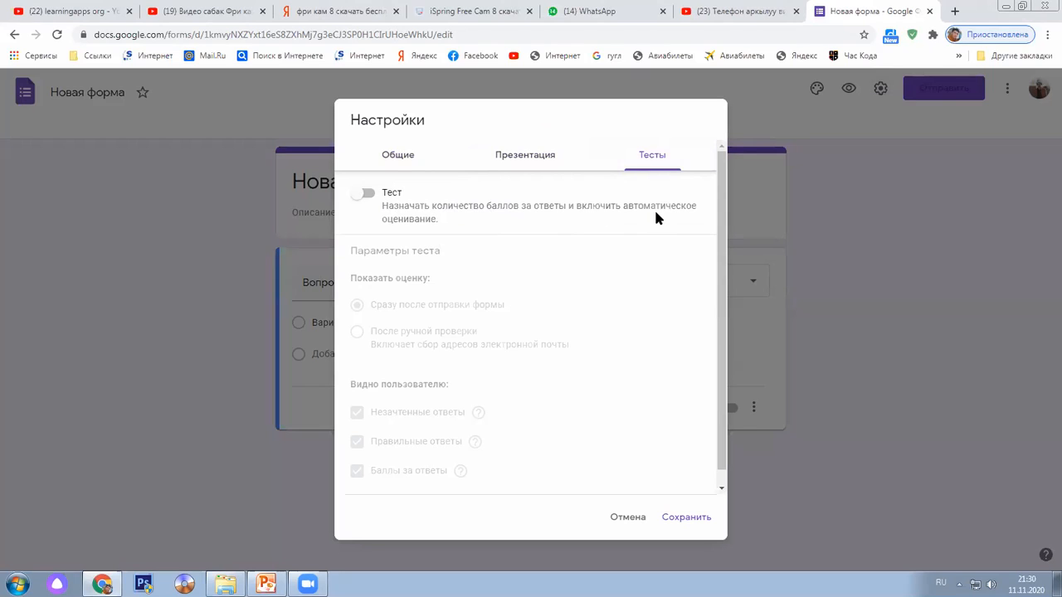
{"action": "left_click", "coordinate": [369, 194]}
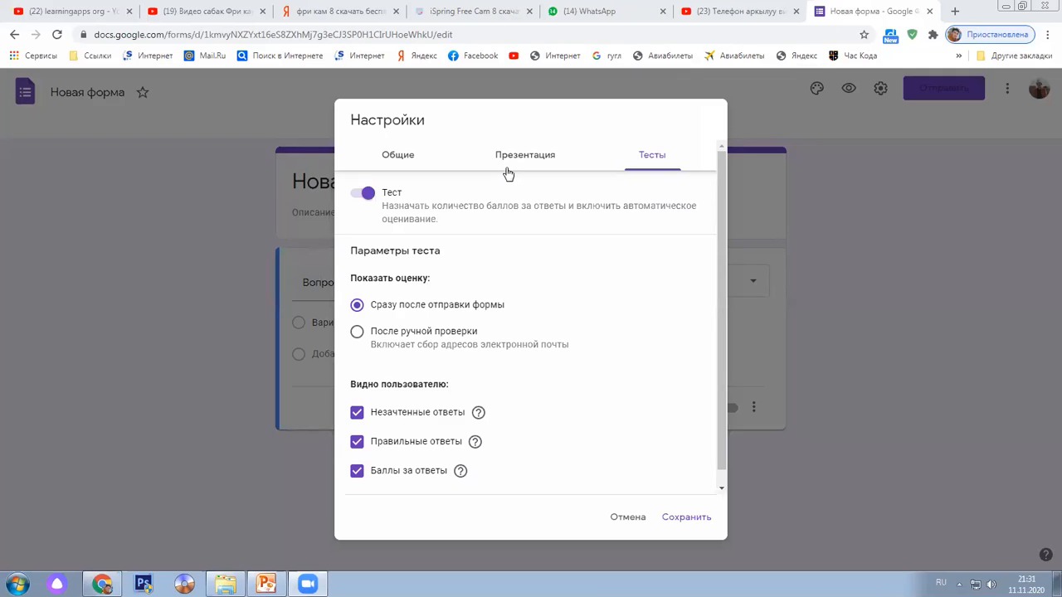
{"action": "left_click", "coordinate": [628, 518]}
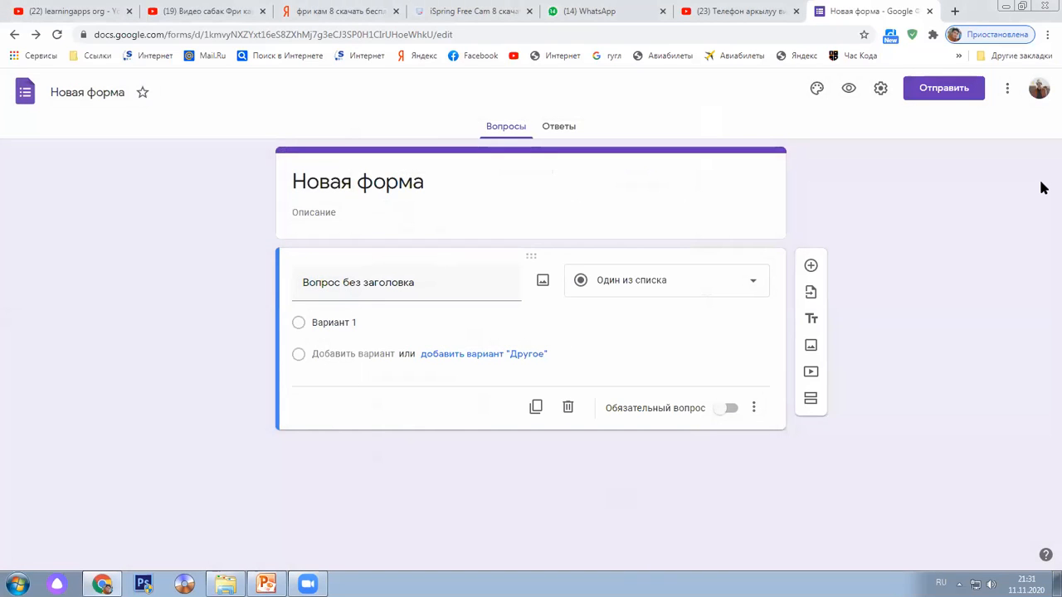